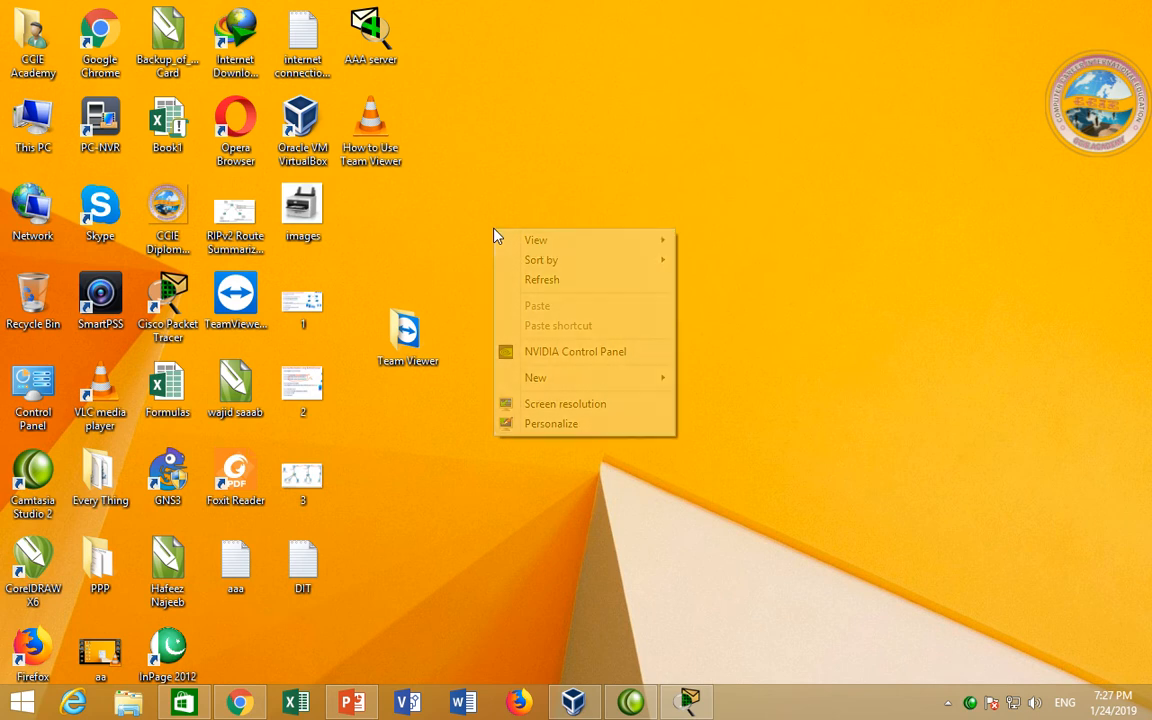
pyautogui.click(525, 278)
pyautogui.rightClick(557, 210)
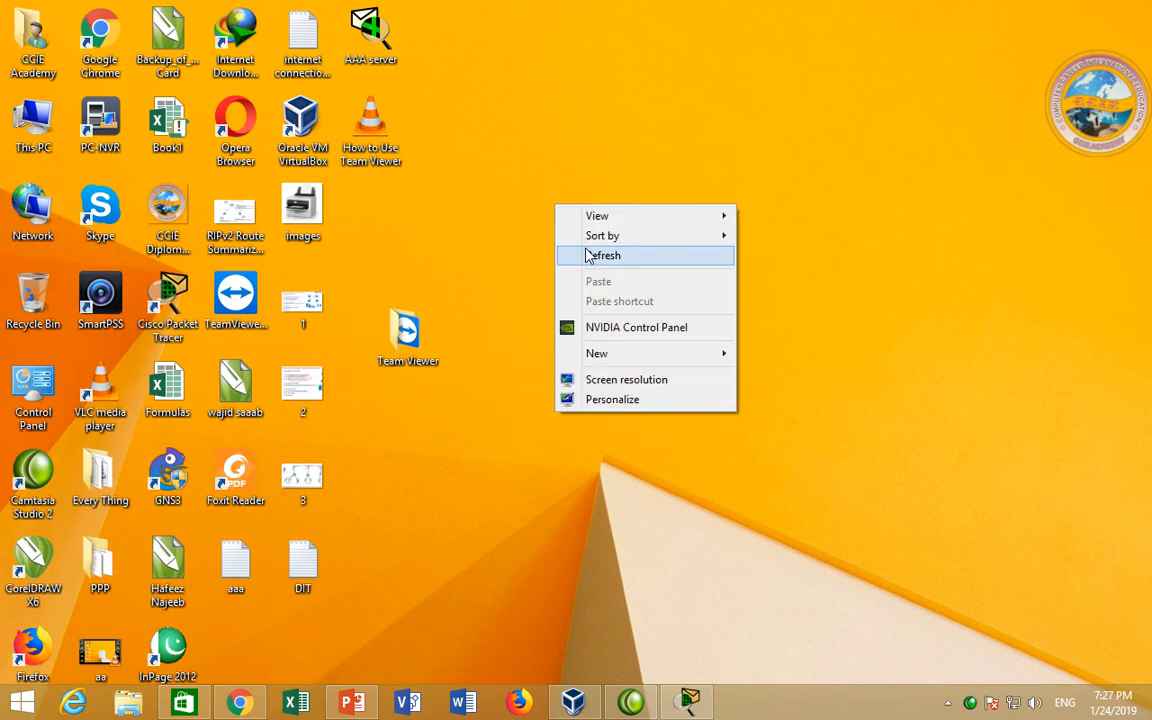
pyautogui.click(587, 254)
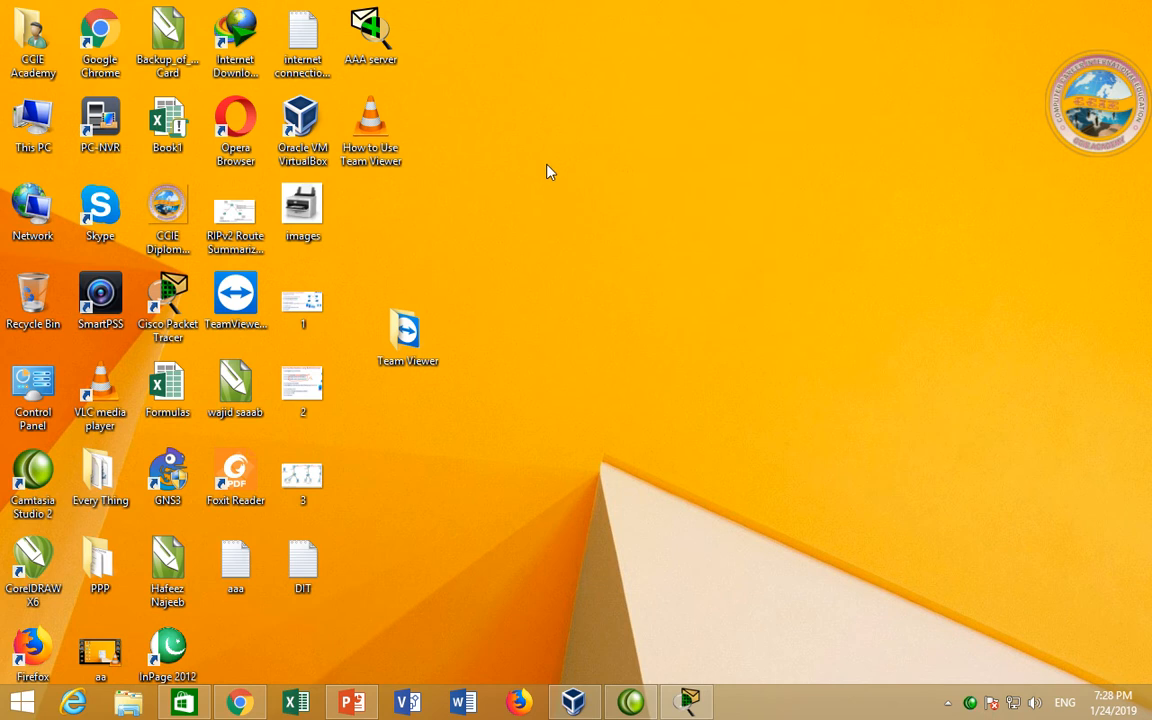
pyautogui.rightClick(548, 172)
pyautogui.click(589, 219)
pyautogui.rightClick(509, 160)
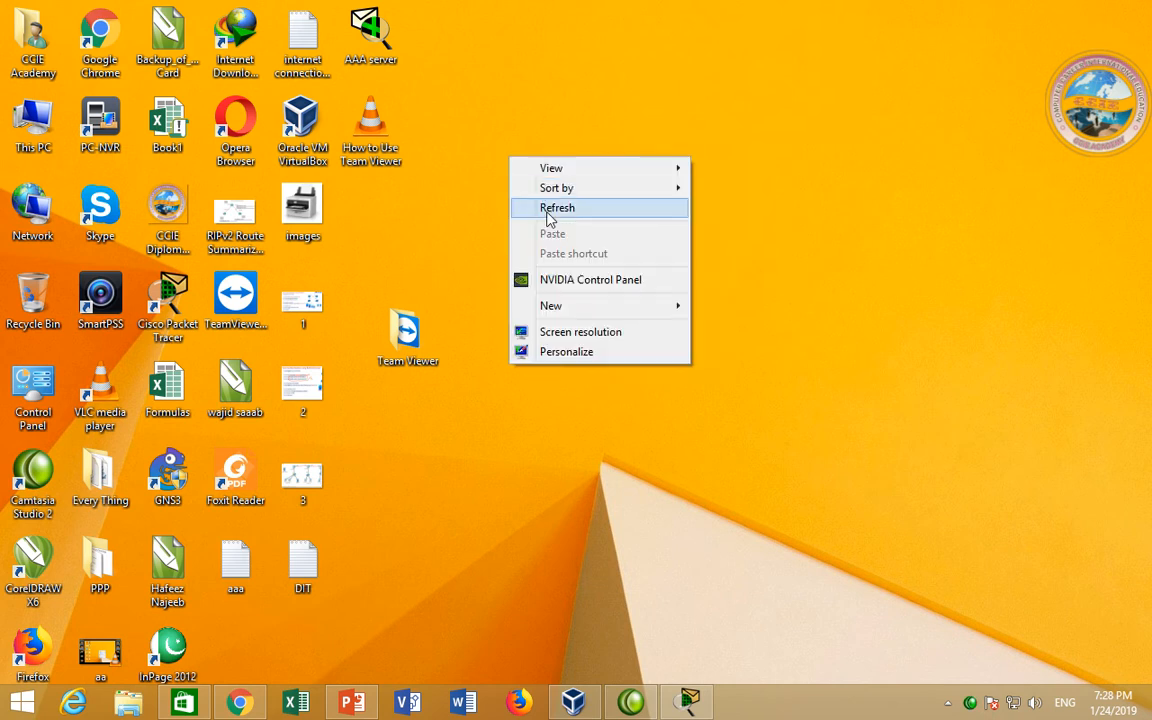
pyautogui.click(550, 213)
pyautogui.rightClick(533, 177)
pyautogui.click(570, 230)
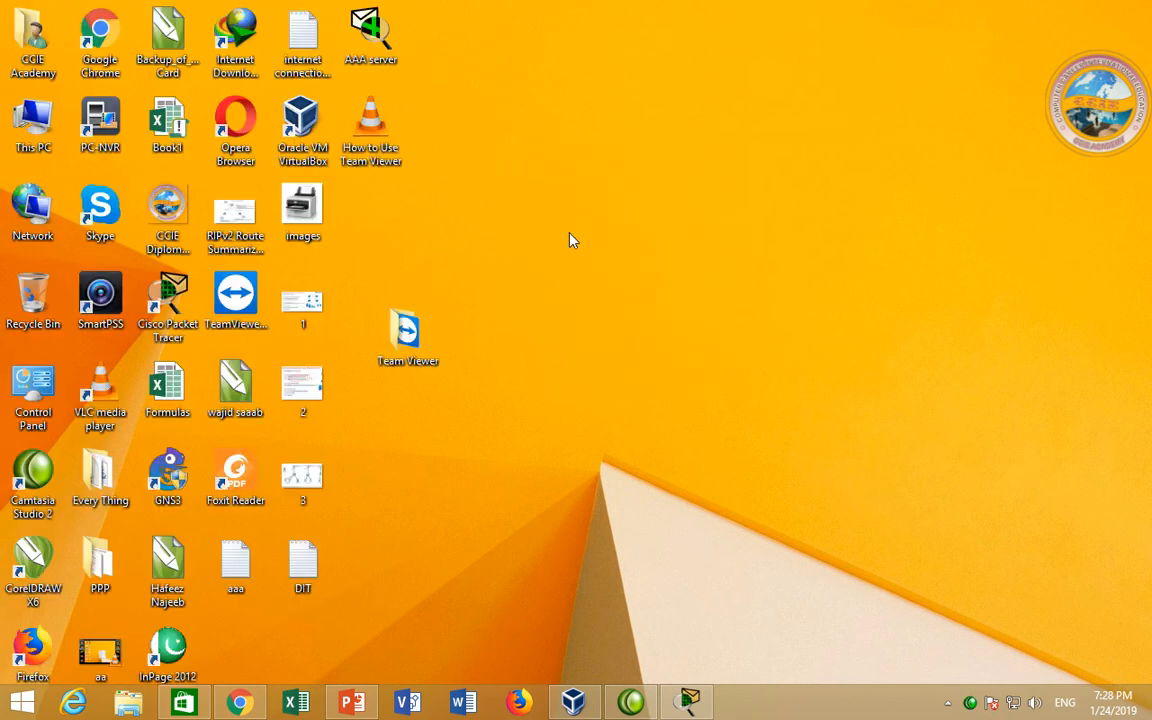
# Step: Switch to Cisco Packet Tracer and place three generic Router-PT routers in a triangle on the logical workspace
pyautogui.click(688, 703)
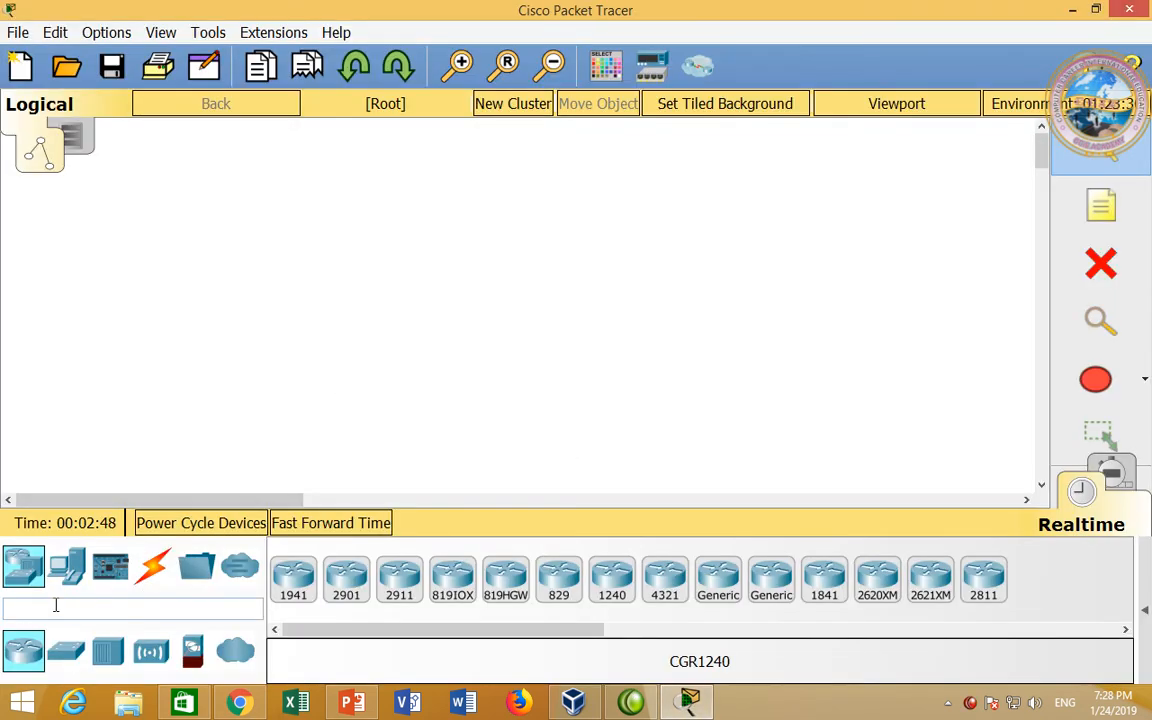
pyautogui.moveTo(718, 583); pyautogui.dragTo(510, 193)
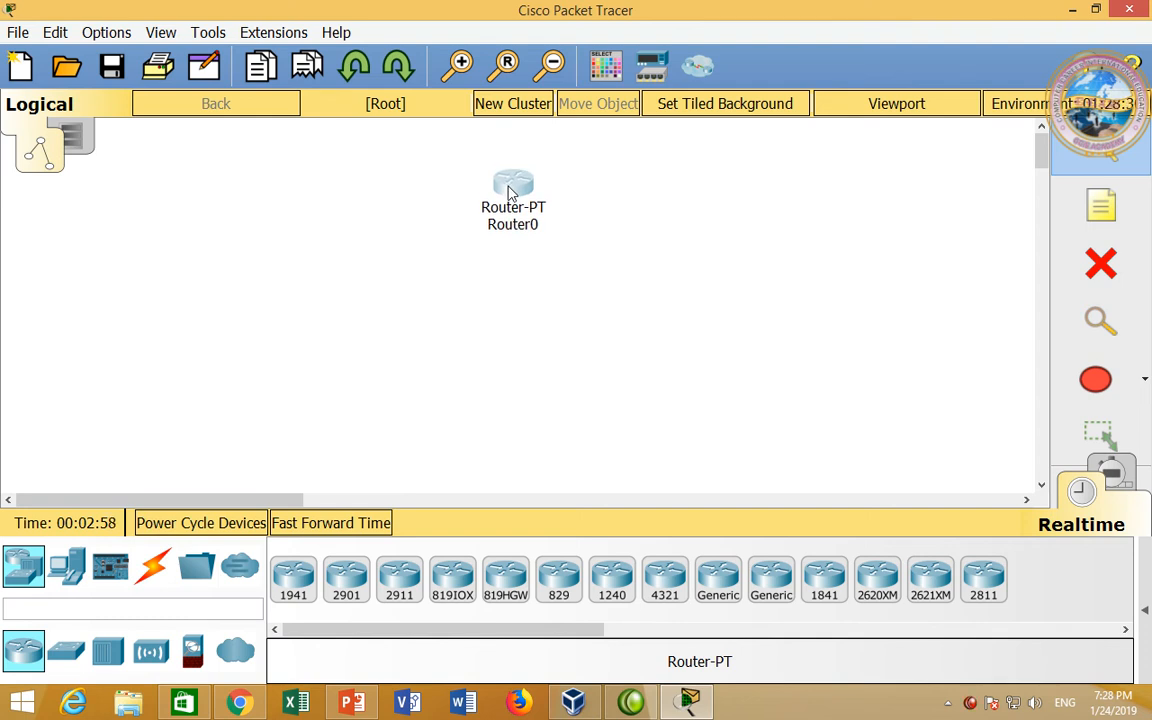
pyautogui.moveTo(510, 193); pyautogui.dragTo(524, 247)
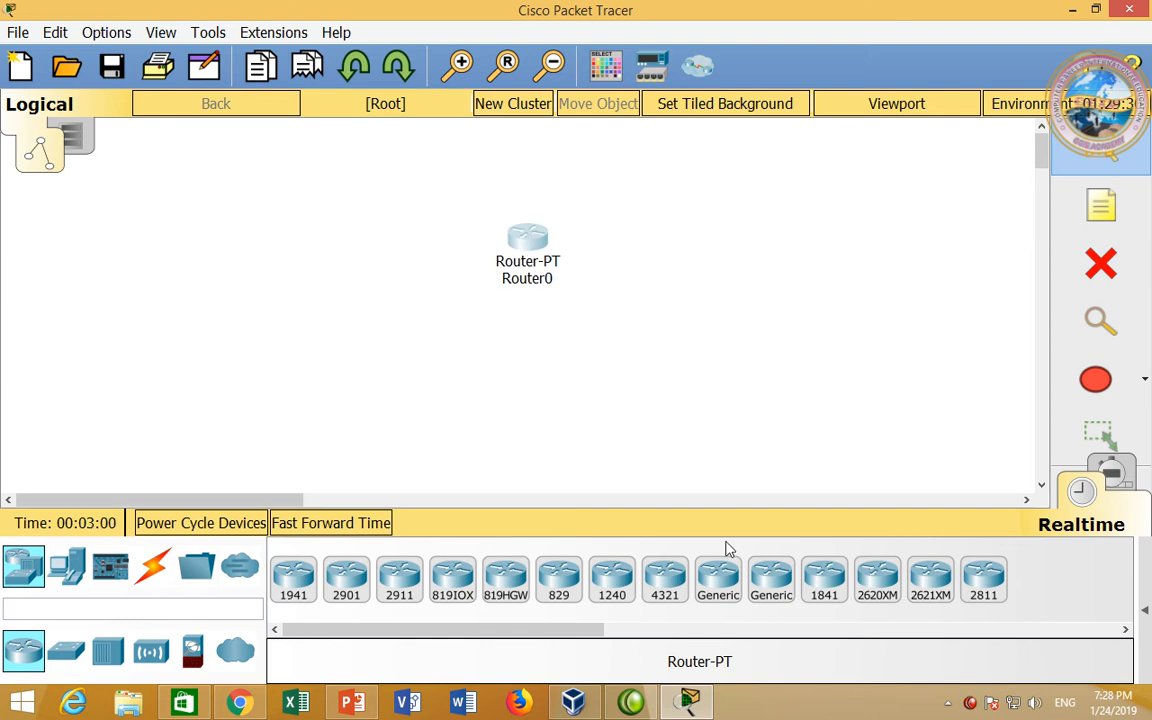
pyautogui.click(735, 575)
pyautogui.click(365, 380)
pyautogui.click(718, 578)
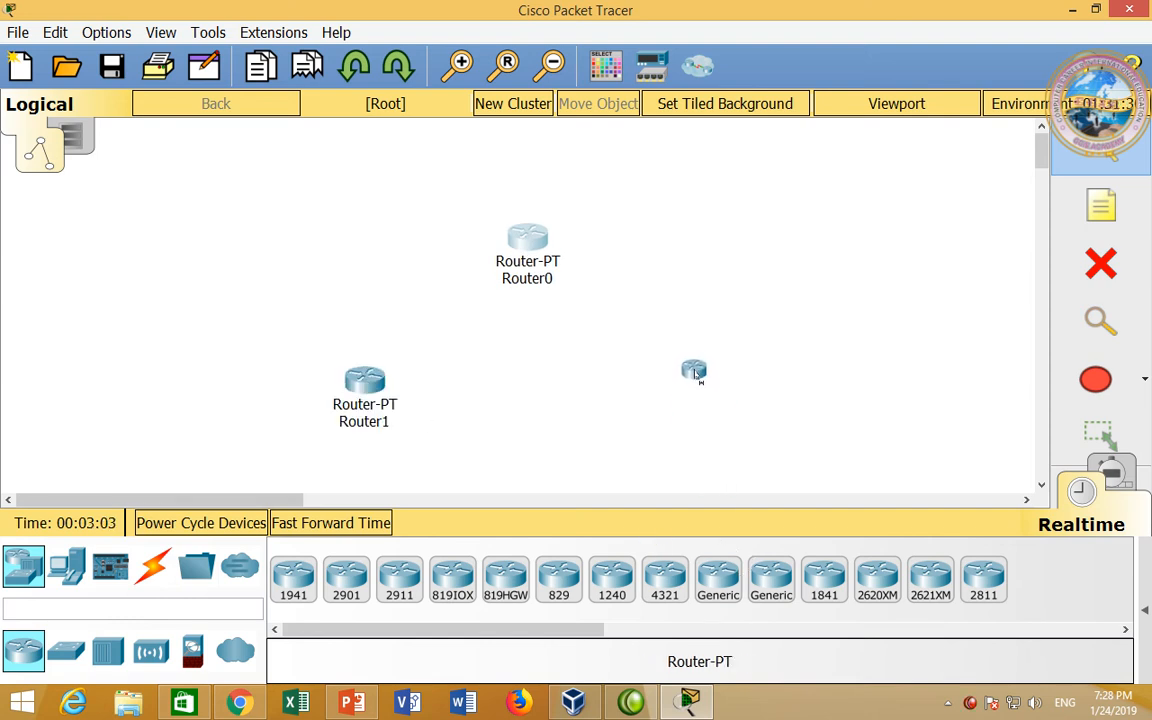
pyautogui.click(703, 376)
# Step: Set the application font size to 9 pt in the preferences and apply it
pyautogui.click(106, 32)
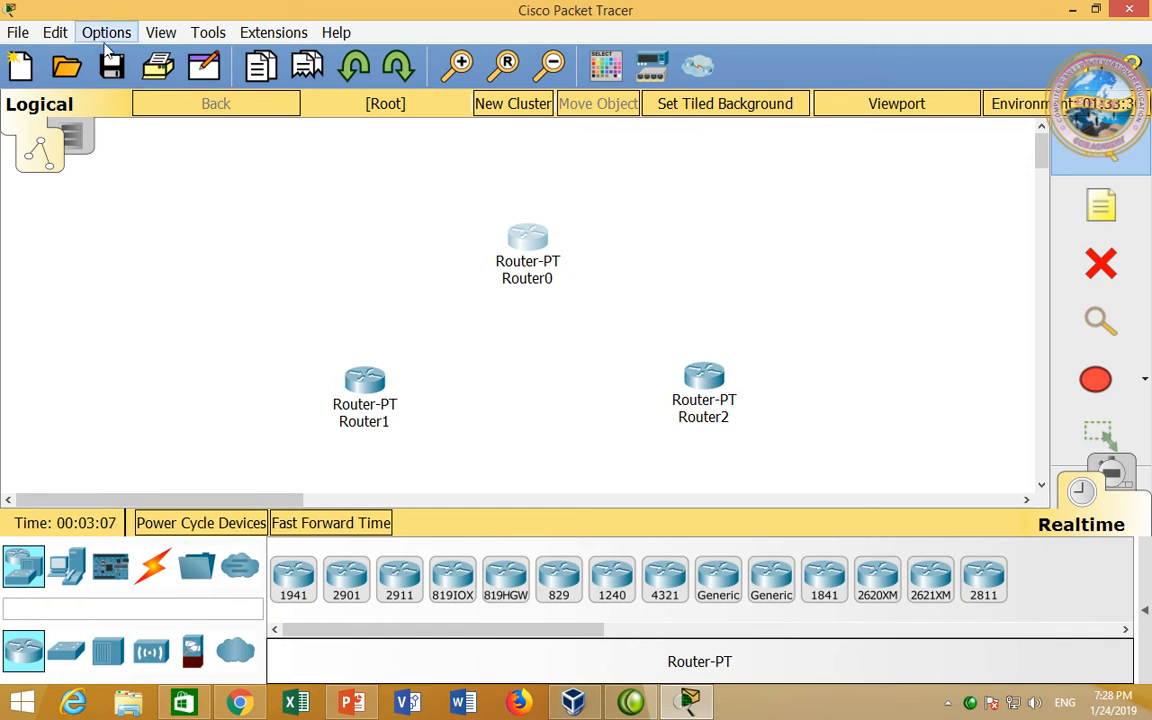
pyautogui.click(121, 57)
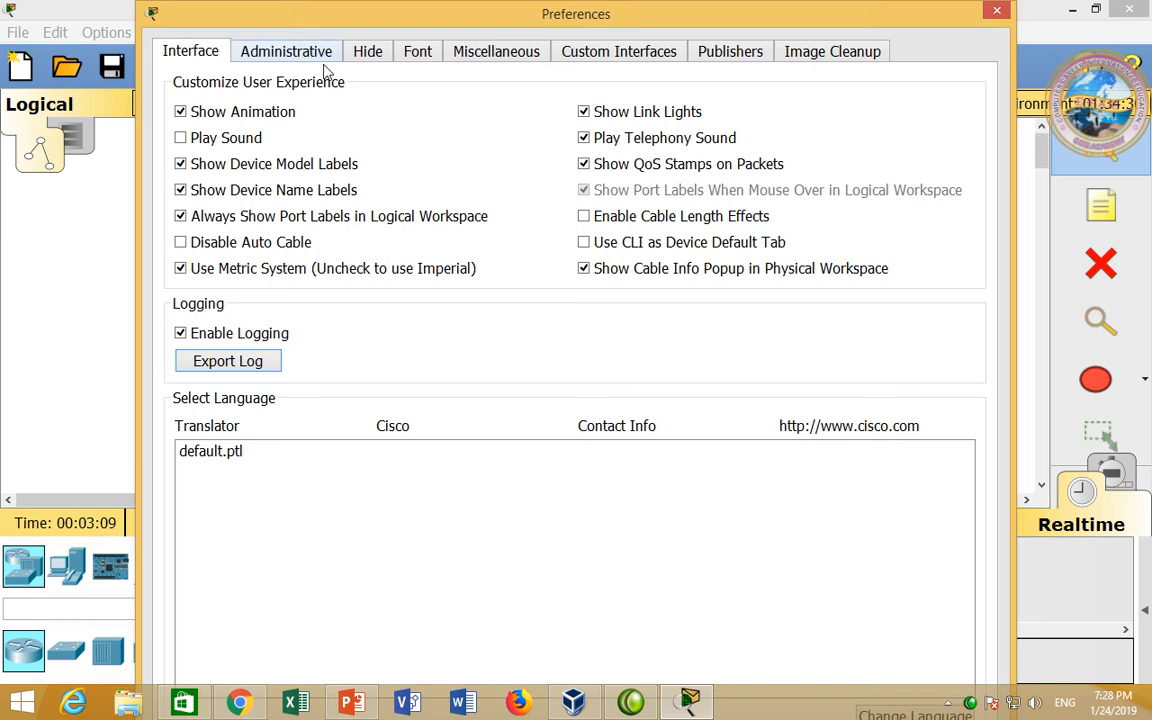
pyautogui.click(415, 52)
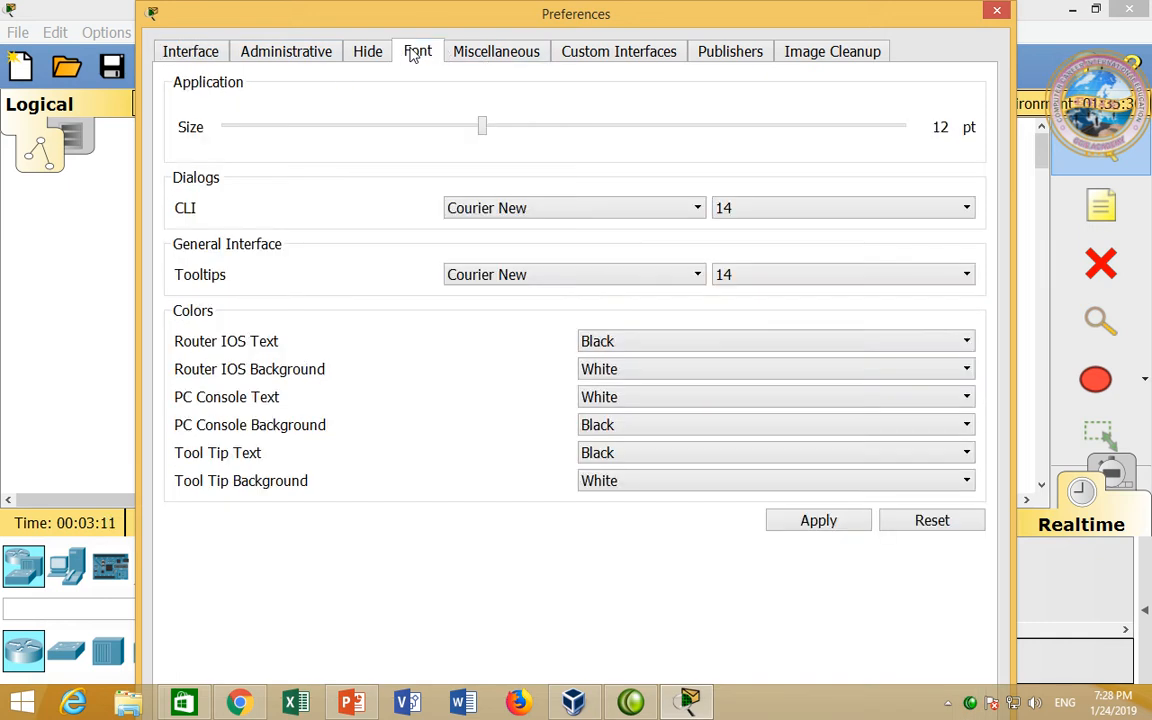
pyautogui.moveTo(476, 129); pyautogui.dragTo(449, 135)
pyautogui.click(435, 136)
pyautogui.click(422, 134)
pyautogui.click(424, 132)
pyautogui.click(404, 134)
pyautogui.click(409, 140)
pyautogui.click(360, 134)
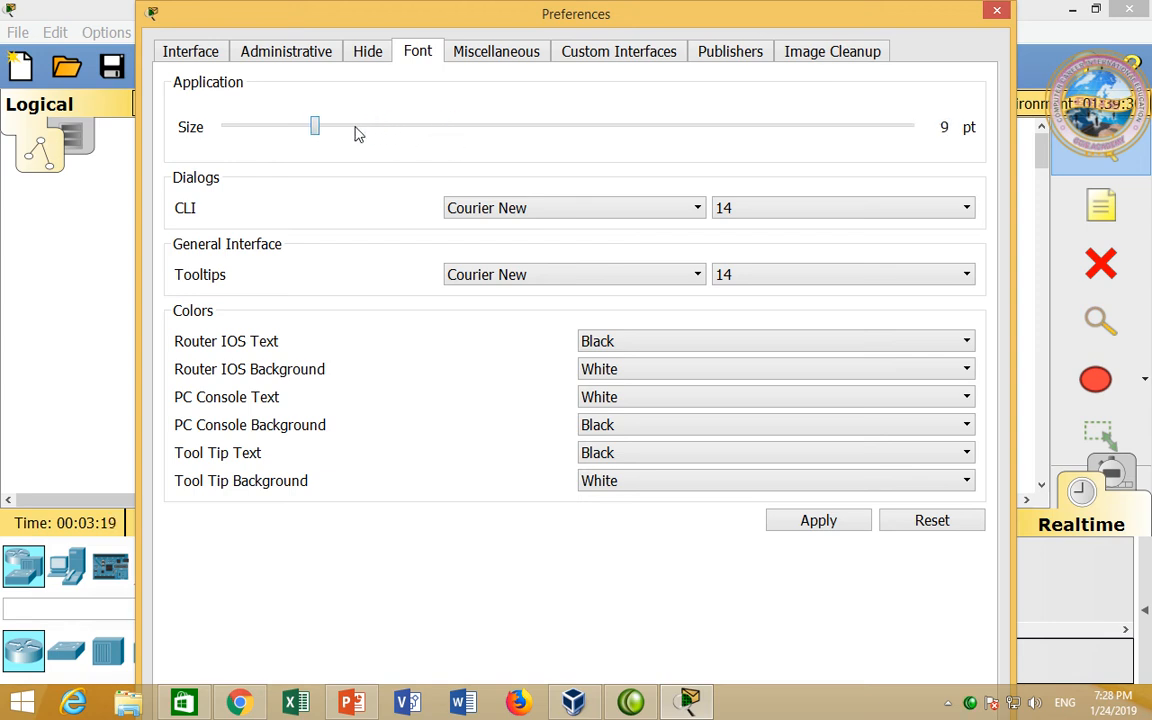
pyautogui.click(800, 520)
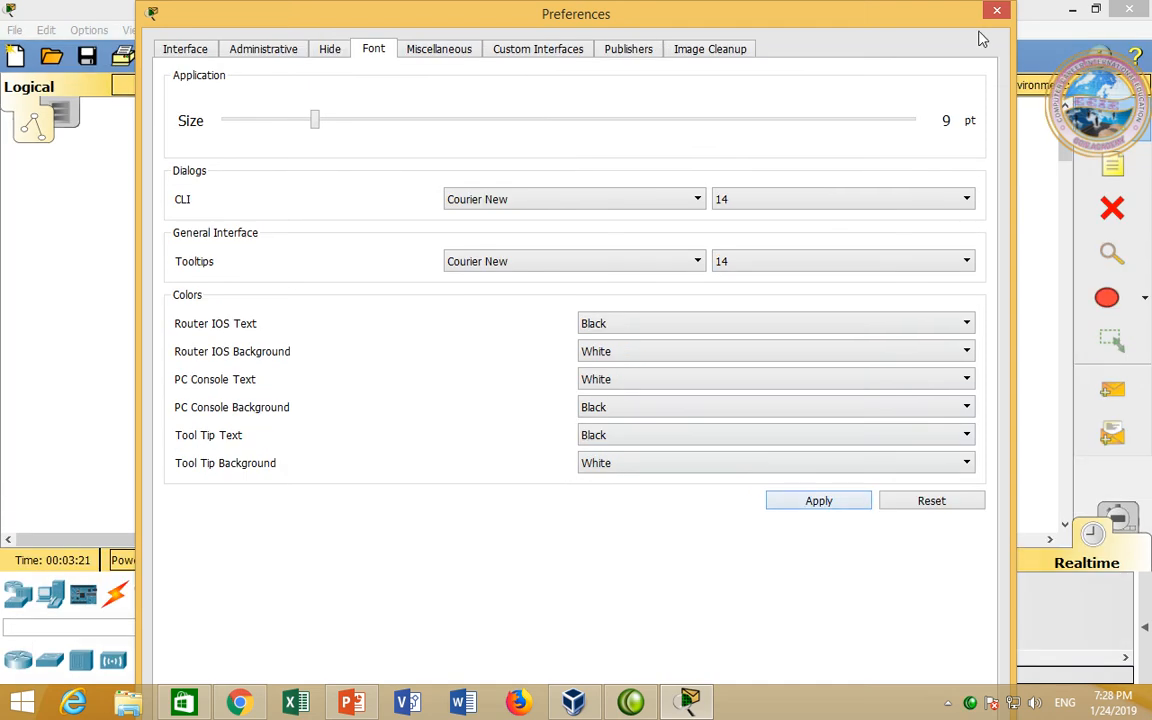
pyautogui.click(996, 10)
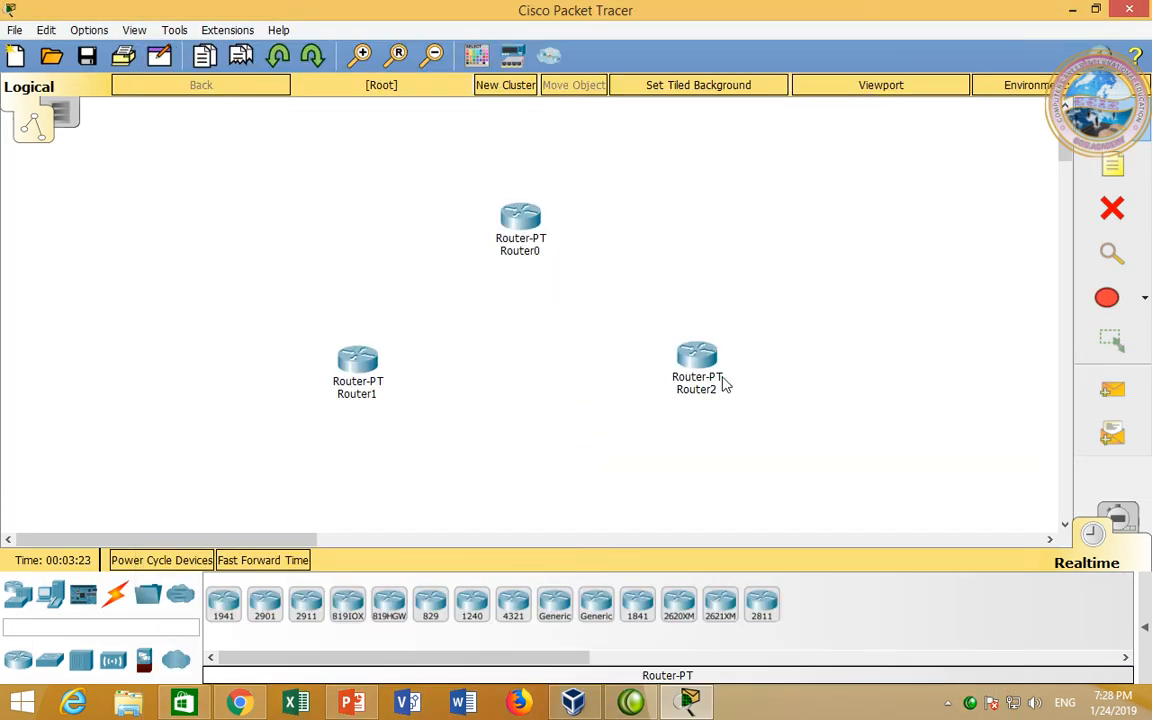
# Step: Move the three routers closer together into a tighter triangle
pyautogui.moveTo(689, 386); pyautogui.dragTo(634, 362)
pyautogui.moveTo(510, 220); pyautogui.dragTo(475, 205)
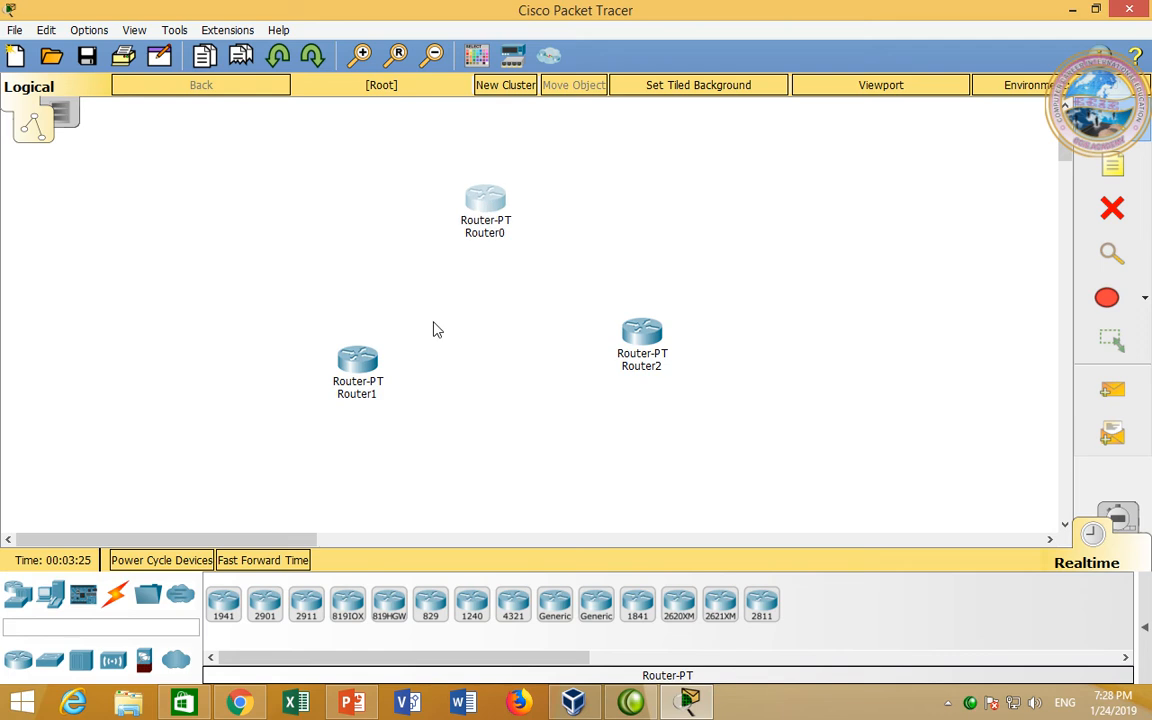
pyautogui.moveTo(357, 362); pyautogui.dragTo(364, 350)
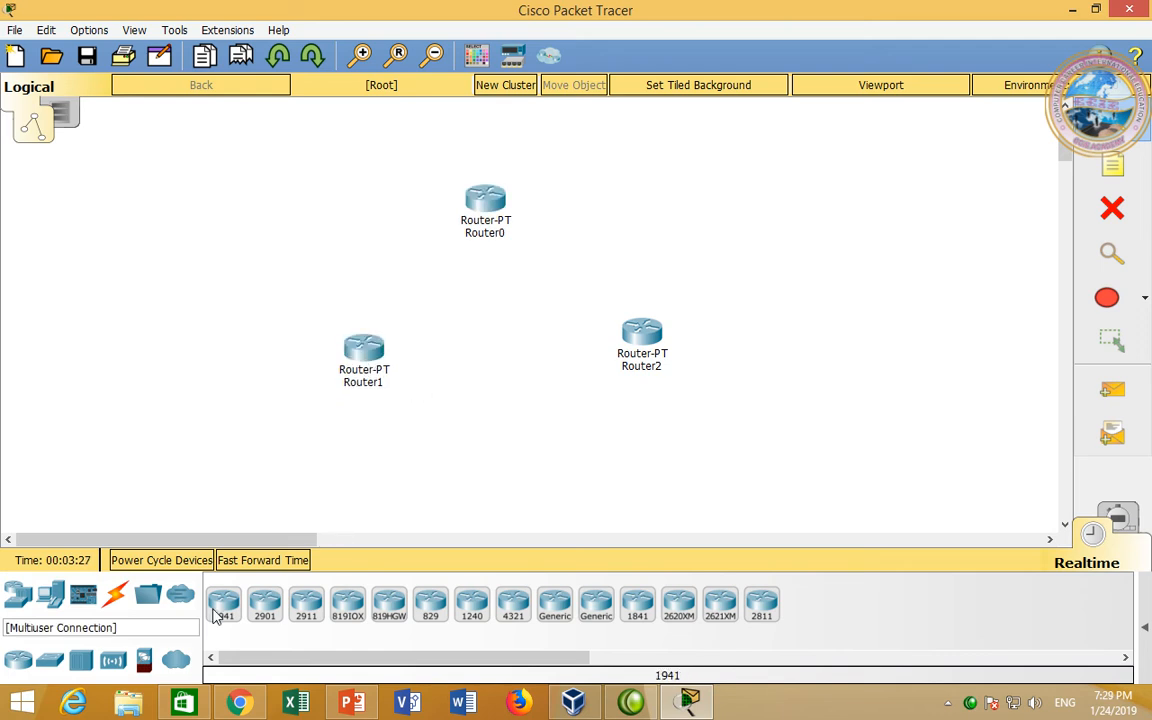
pyautogui.click(49, 659)
pyautogui.keyDown('ctrl'); pyautogui.click(224, 607); pyautogui.keyUp('ctrl')
pyautogui.click(236, 478)
pyautogui.click(710, 452)
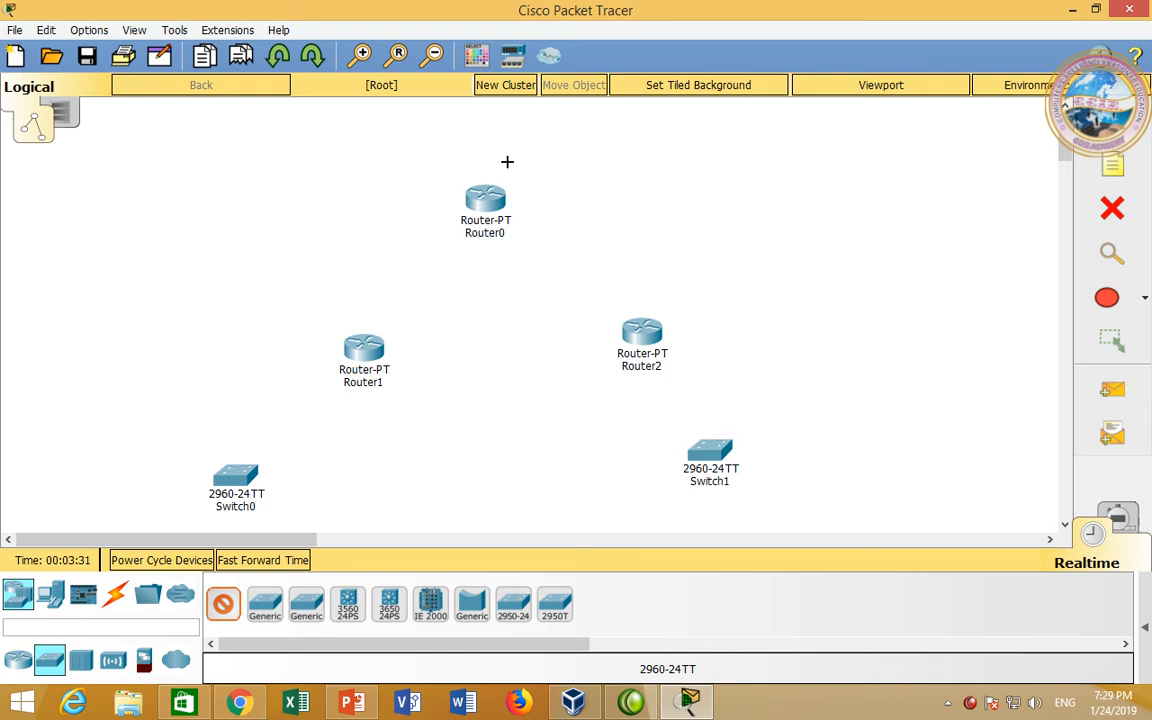
pyautogui.click(612, 152)
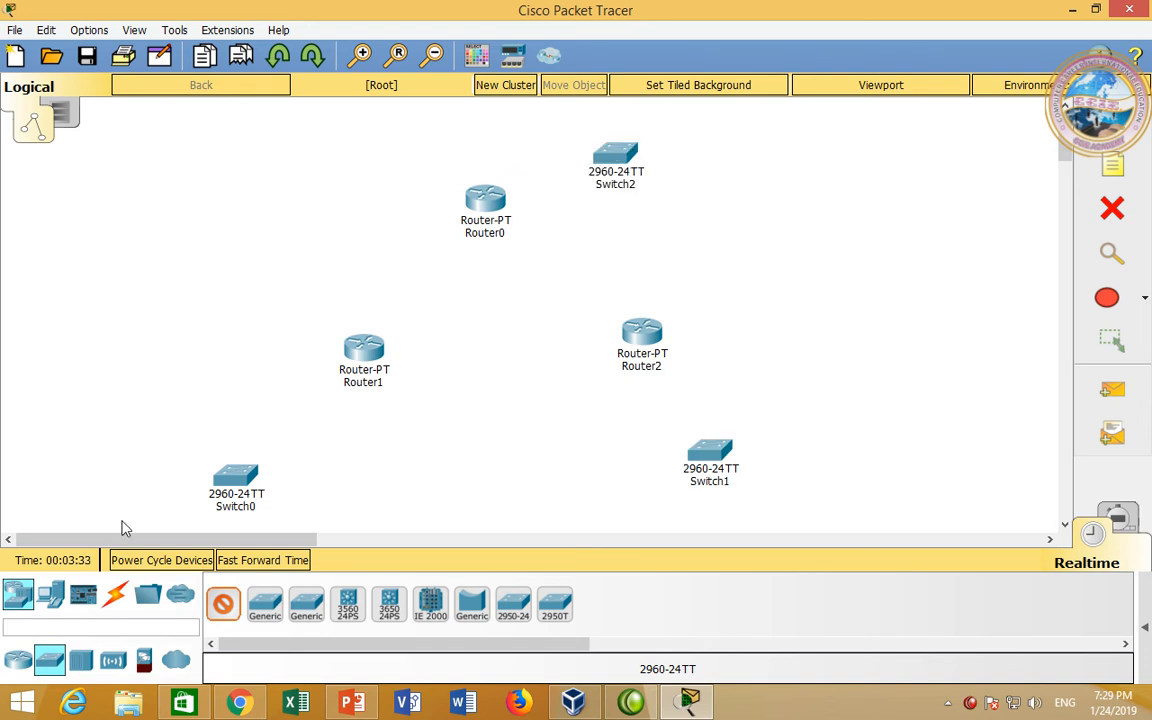
pyautogui.click(52, 596)
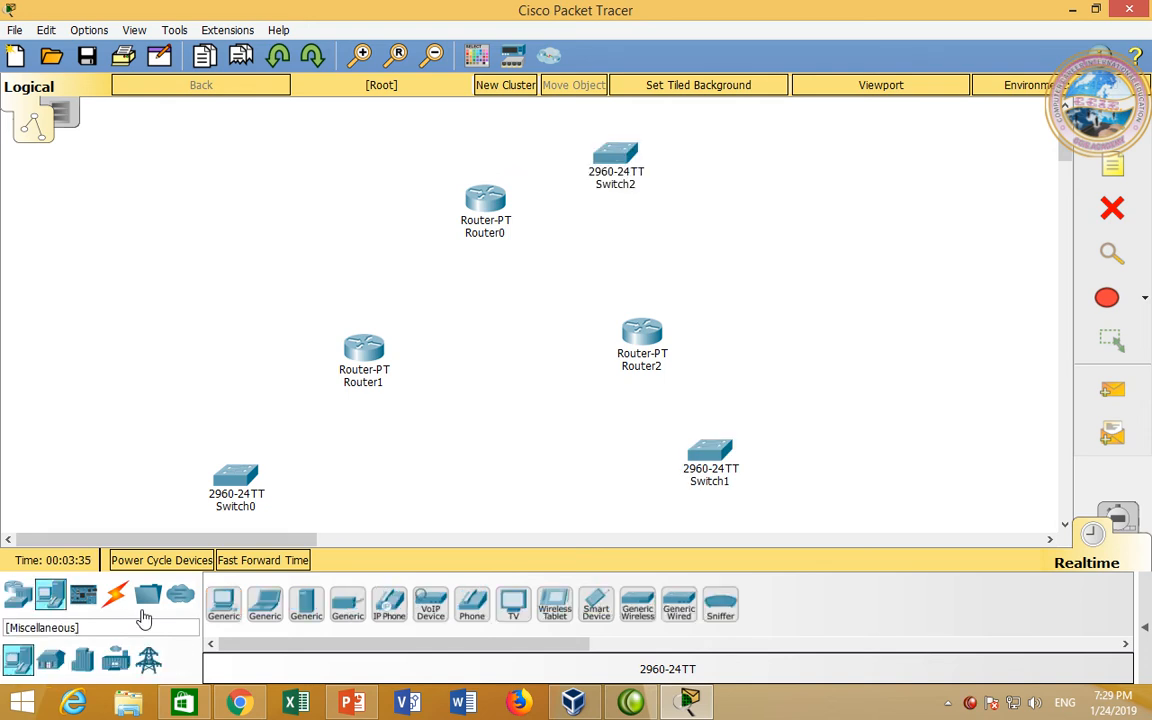
pyautogui.keyDown('ctrl'); pyautogui.click(224, 605); pyautogui.keyUp('ctrl')
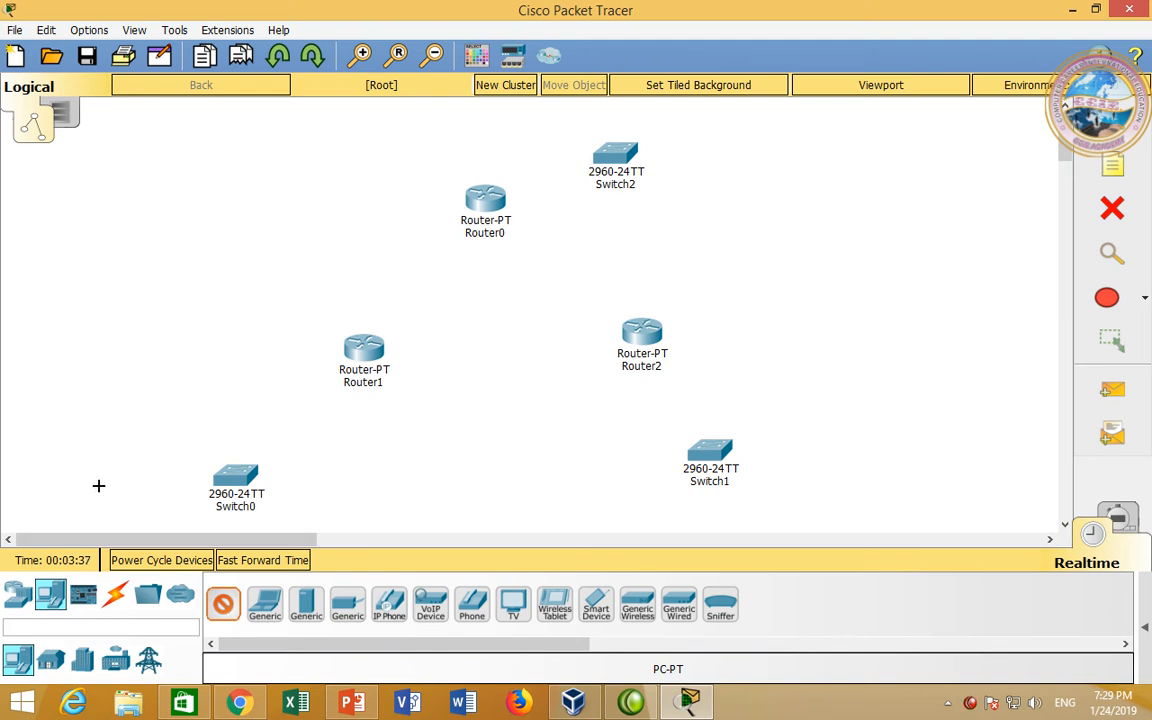
pyautogui.click(98, 487)
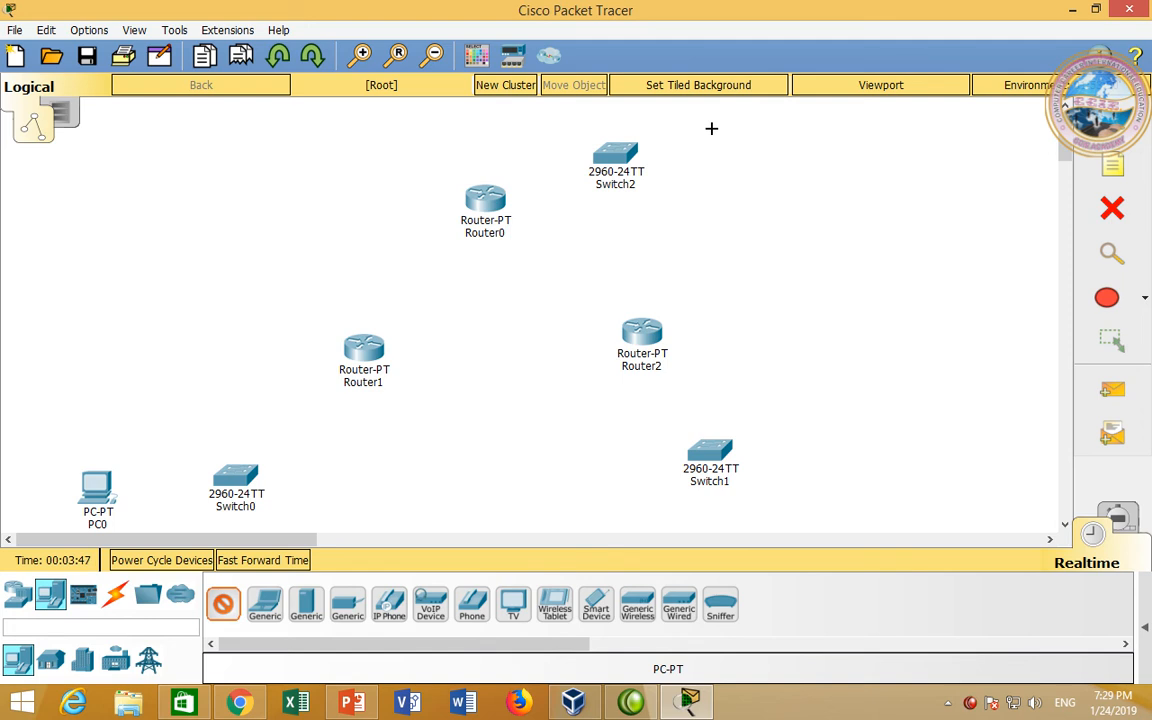
pyautogui.click(1113, 208)
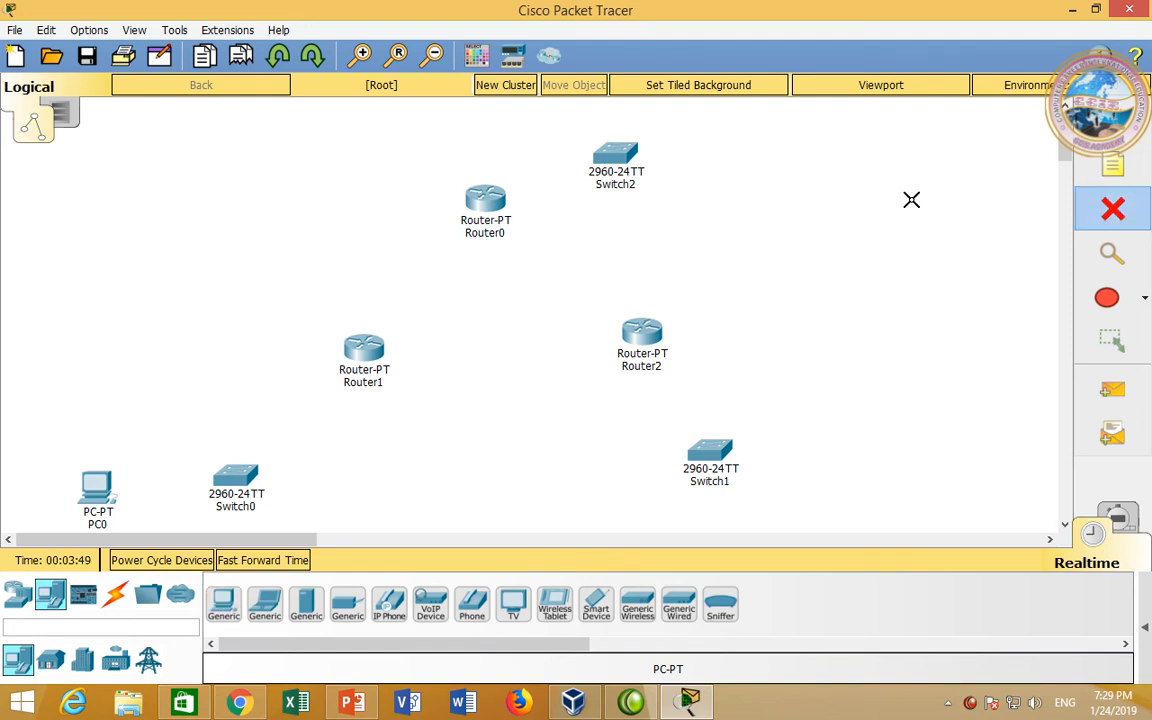
pyautogui.click(612, 155)
pyautogui.click(705, 455)
pyautogui.click(236, 478)
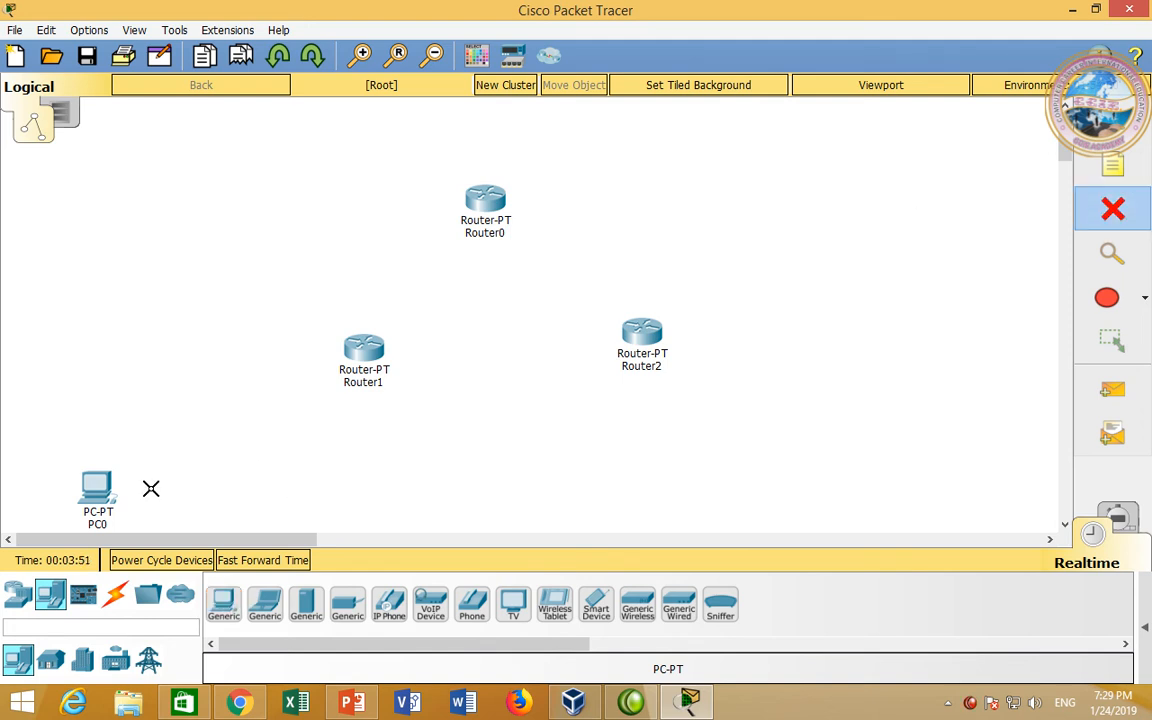
pyautogui.click(97, 490)
pyautogui.press('Escape')
# Step: Shift the routers slightly downward, and connect Router1 Serial2/0 to Router0 Serial2/0 with a Serial DCE cable starting at Router1
pyautogui.moveTo(612, 392); pyautogui.dragTo(280, 165)
pyautogui.moveTo(365, 338); pyautogui.dragTo(366, 360)
pyautogui.click(115, 594)
pyautogui.click(513, 604)
pyautogui.click(352, 362)
pyautogui.click(418, 448)
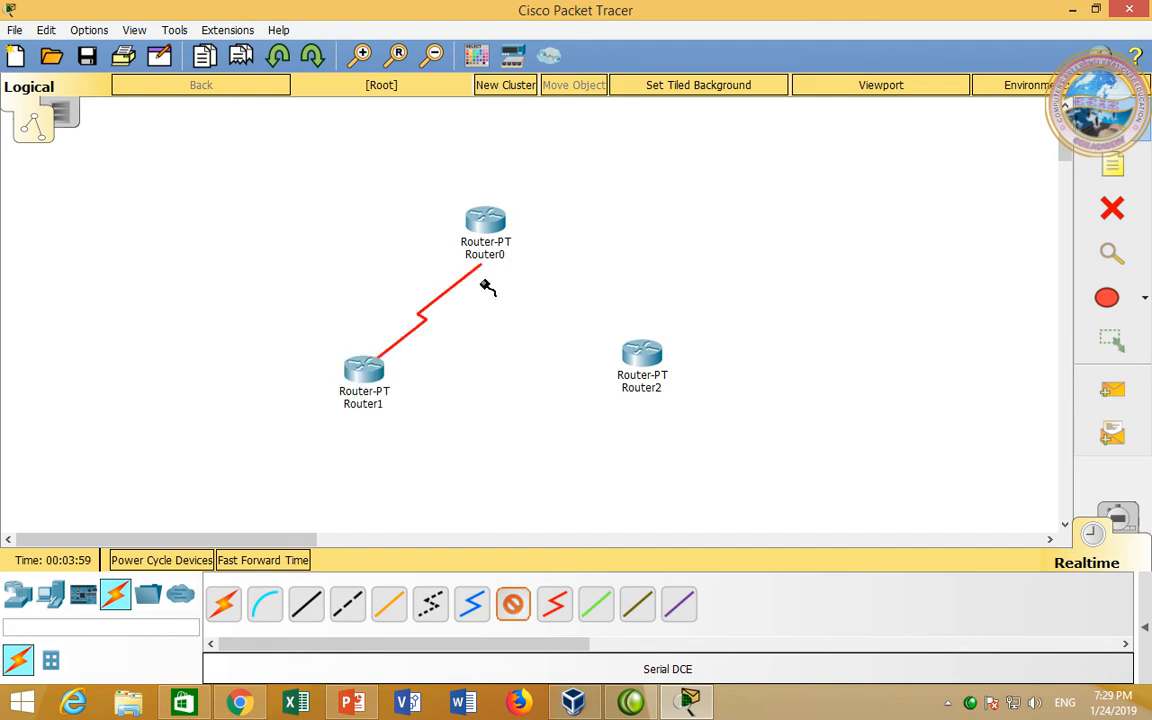
pyautogui.click(487, 226)
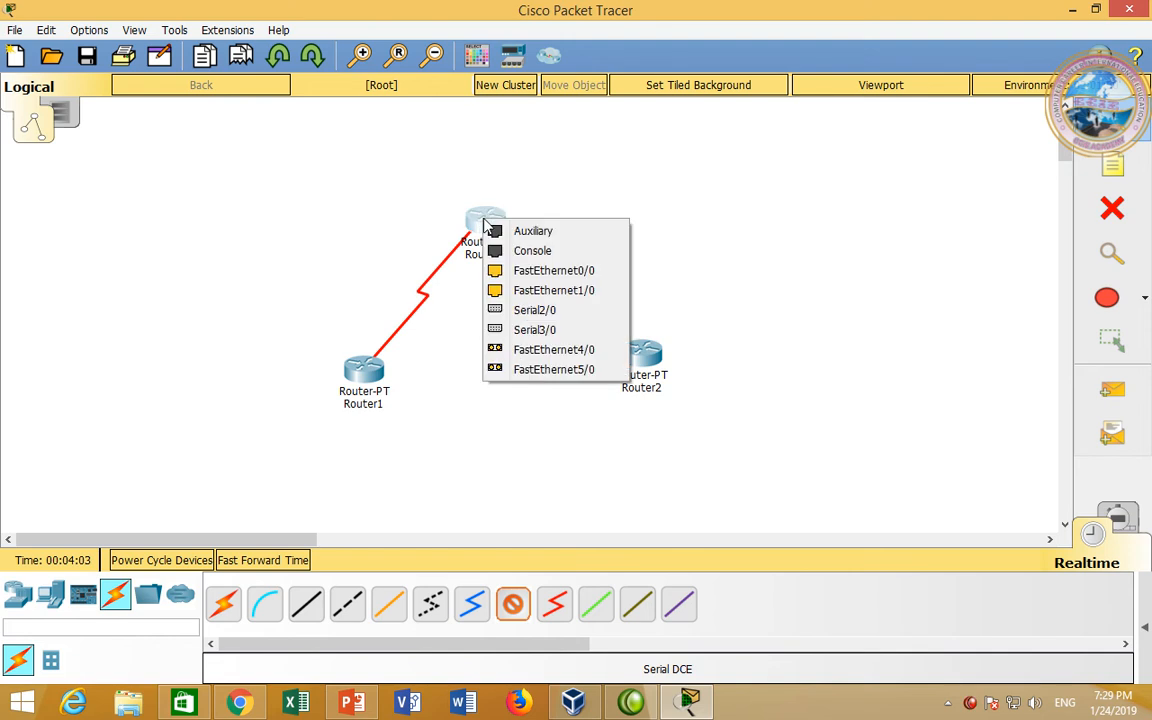
pyautogui.click(530, 312)
# Step: Connect Router0 Serial3/0 to Router2 Serial2/0 with a Serial DCE cable starting at Router0
pyautogui.click(502, 228)
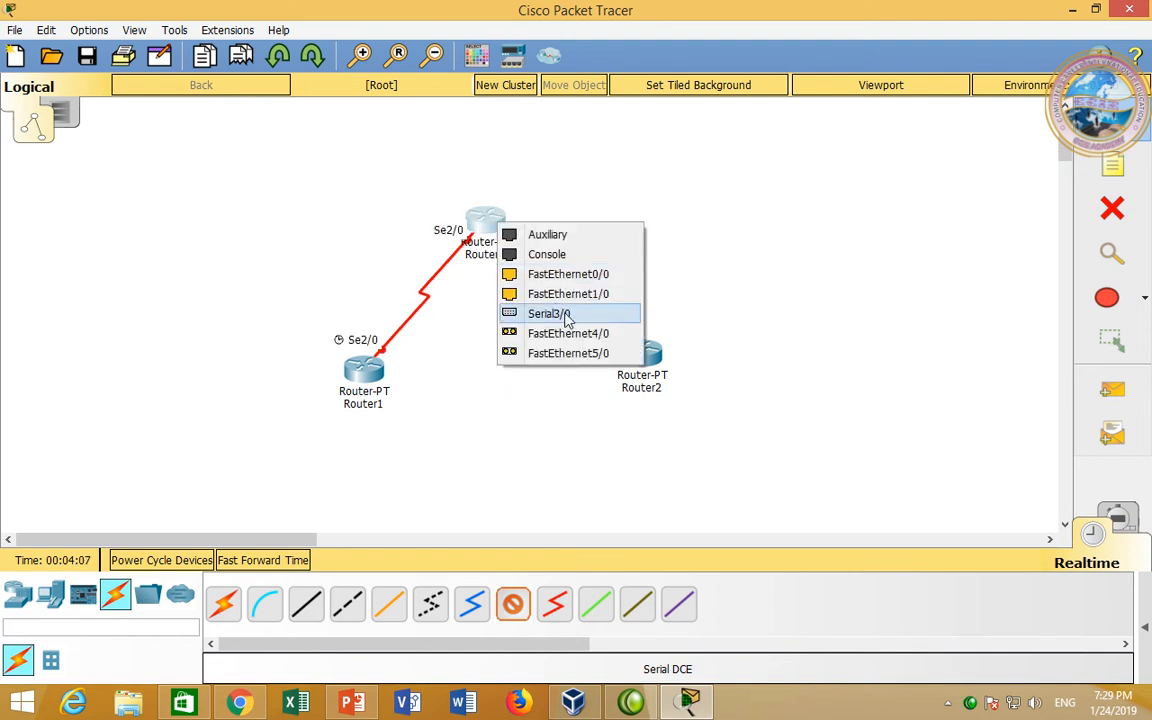
pyautogui.click(550, 313)
pyautogui.click(632, 348)
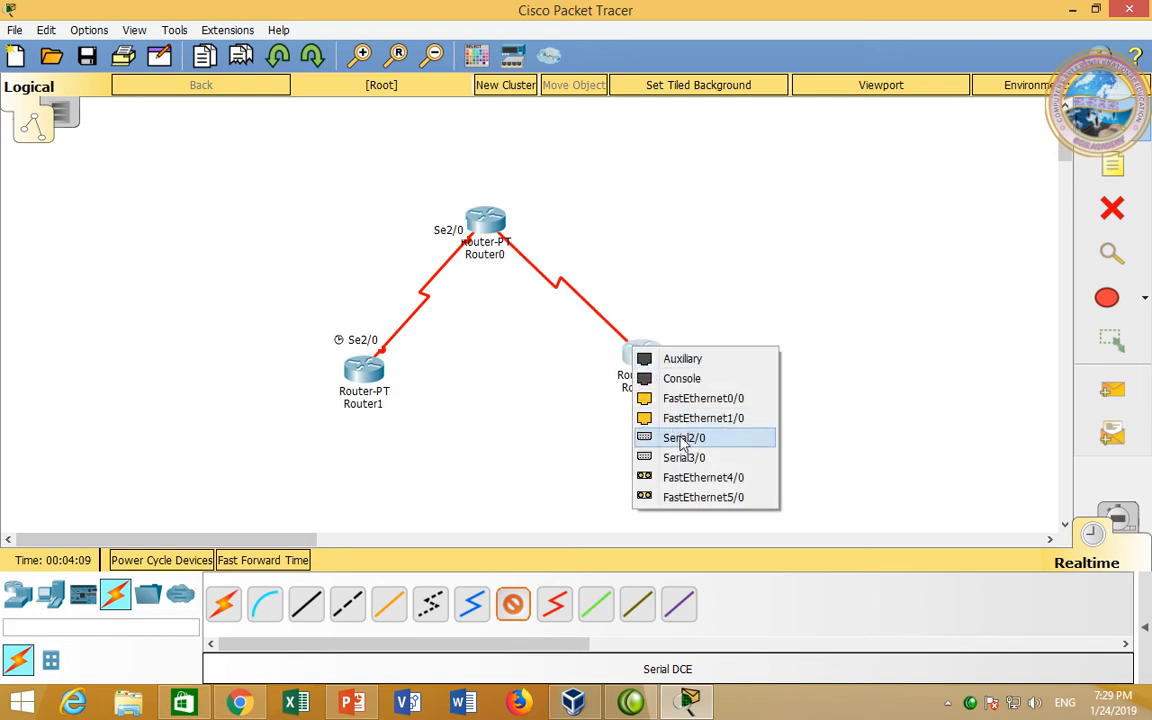
pyautogui.click(683, 440)
# Step: Connect Router2 Serial3/0 to Router1 Serial3/0 with a Serial DCE cable starting at Router2
pyautogui.click(632, 362)
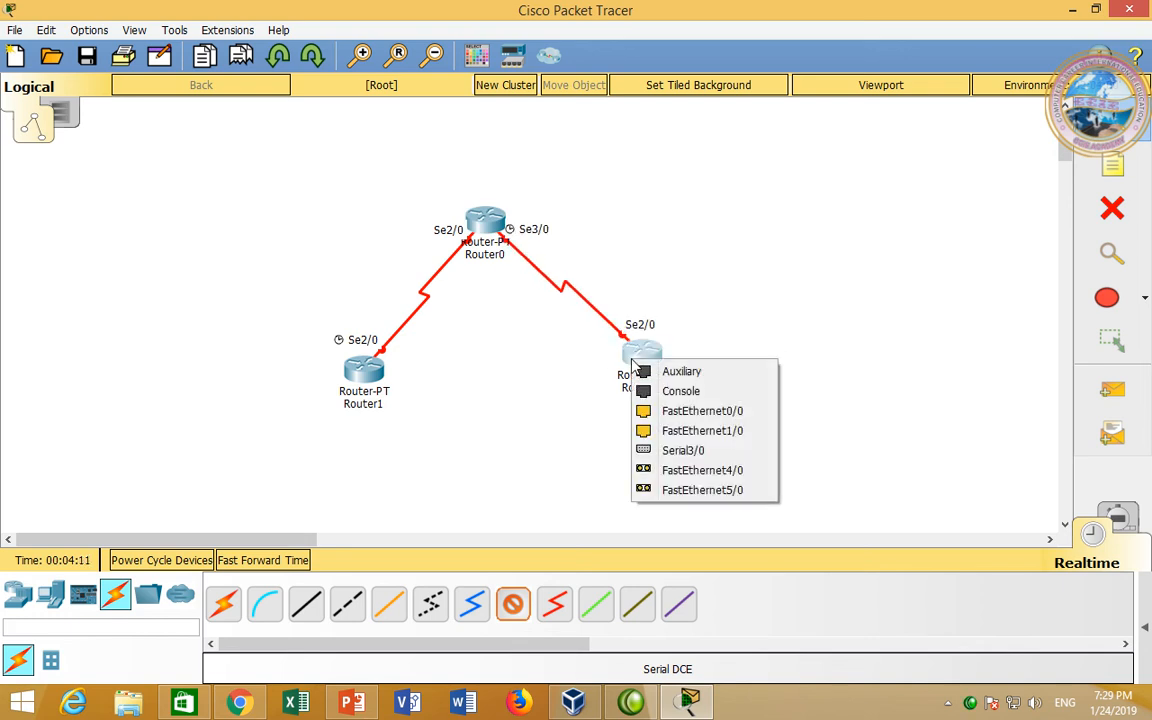
pyautogui.click(683, 450)
pyautogui.click(362, 376)
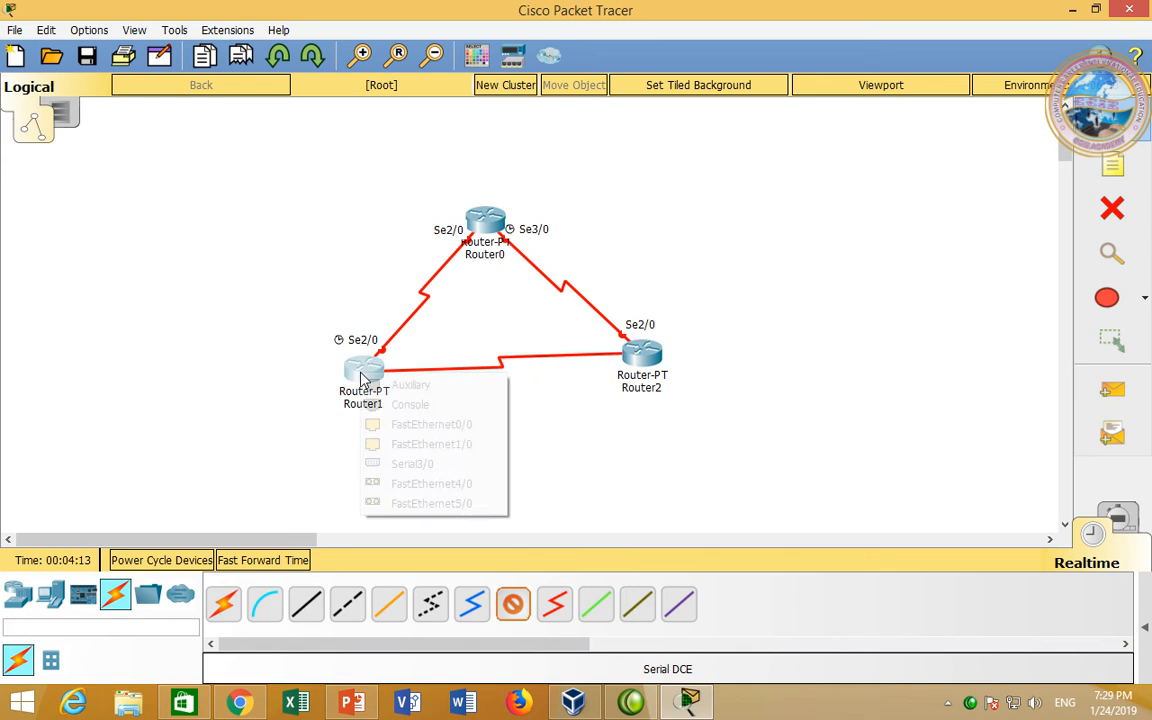
pyautogui.click(420, 463)
# Step: Add the note 192.168.1.0/30 beside the Router0–Router1 link and the note 192.168.2.0/30 beside the Router0–Router2 link
pyautogui.click(1090, 137)
pyautogui.click(1112, 168)
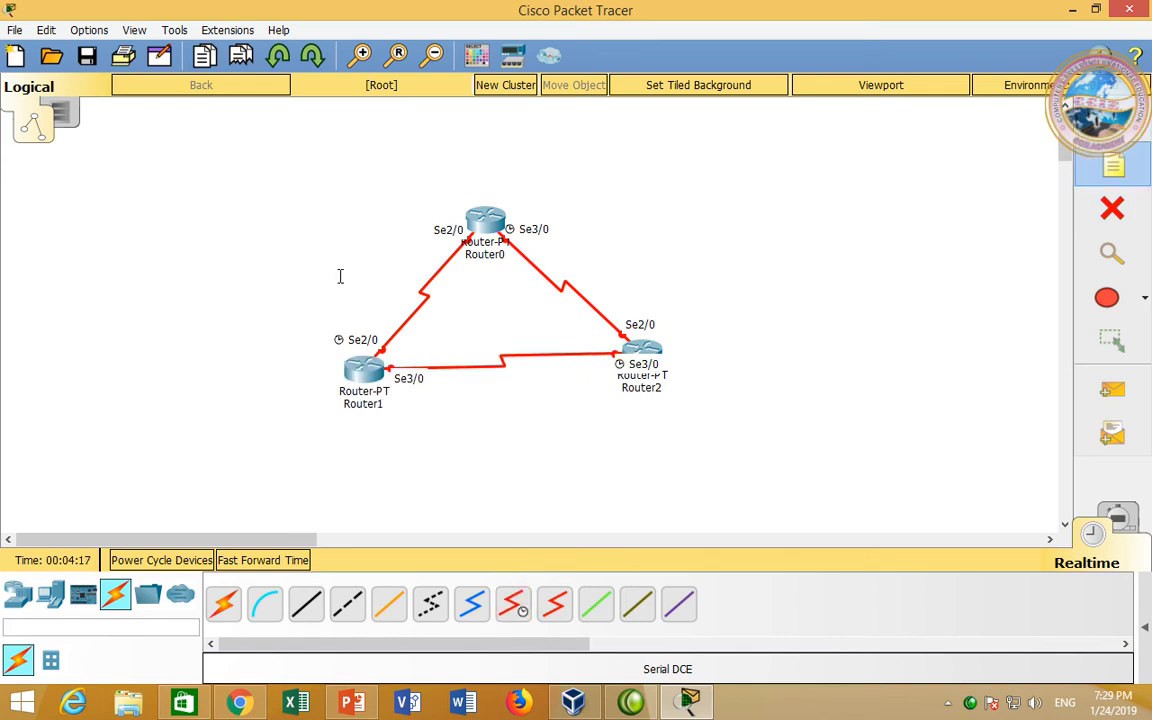
pyautogui.click(312, 283)
pyautogui.write('1')
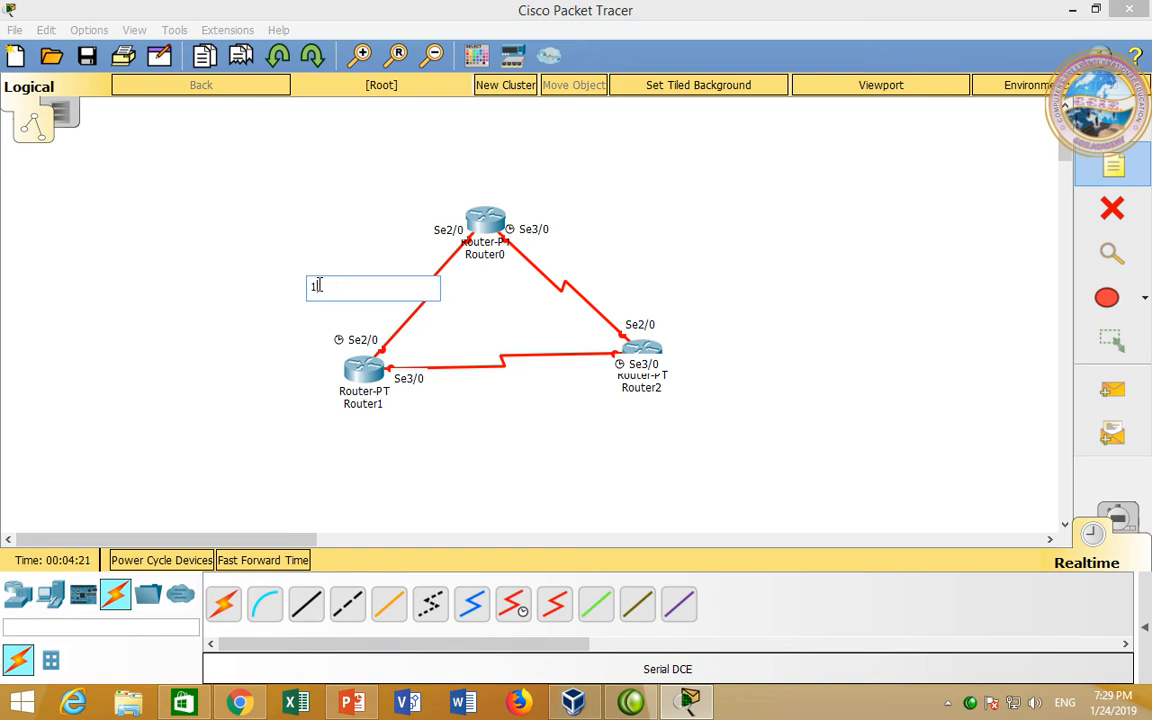
pyautogui.write('0.0.')
pyautogui.press('Return')
pyautogui.write('16')
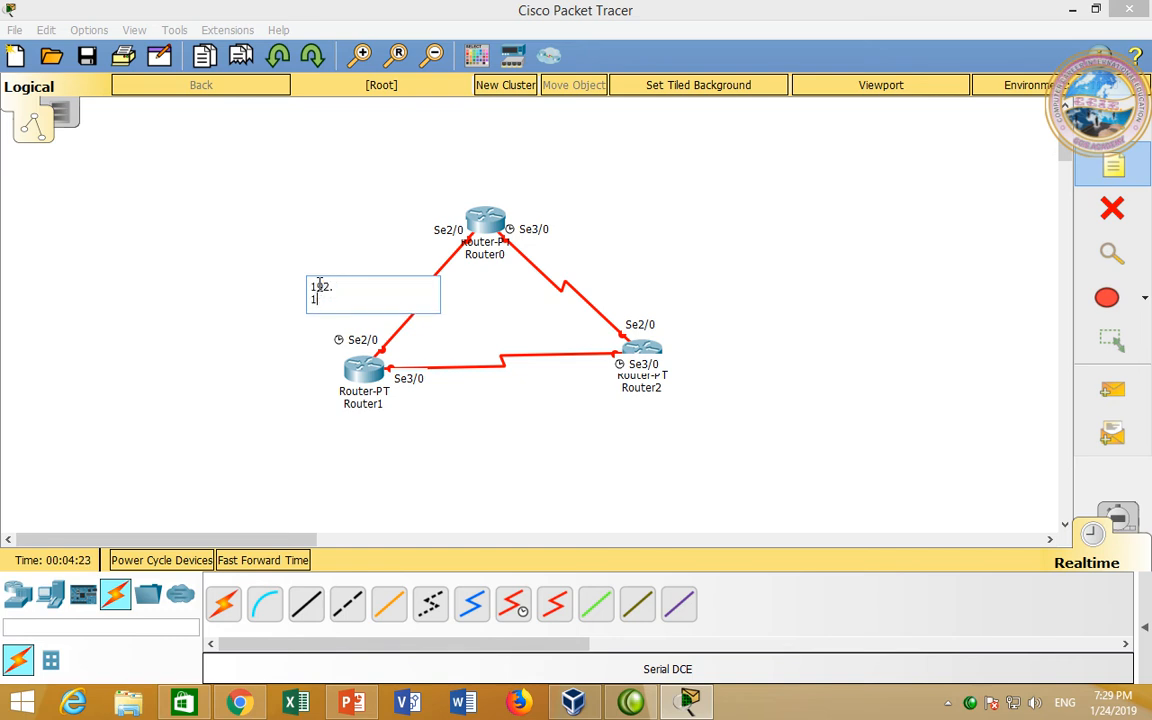
pyautogui.press('BackSpace')
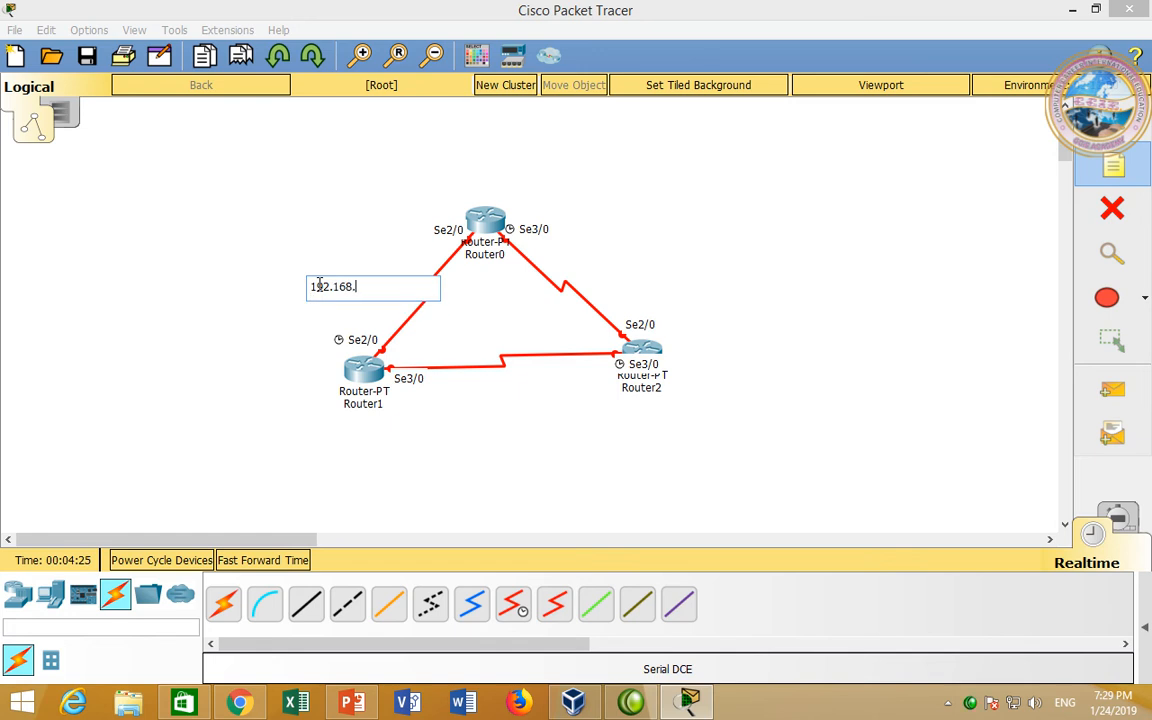
pyautogui.write('168.1.0/24')
pyautogui.press('BackSpace')
pyautogui.press('BackSpace')
pyautogui.click(567, 250)
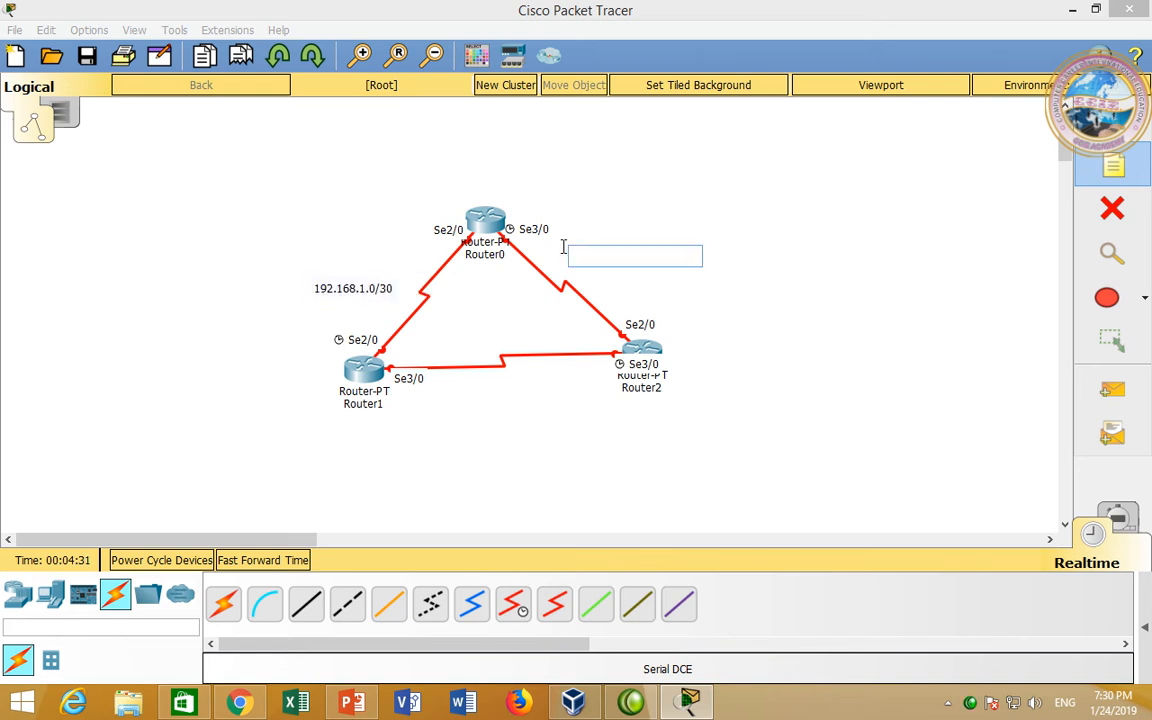
pyautogui.write('192.168.2.0/30')
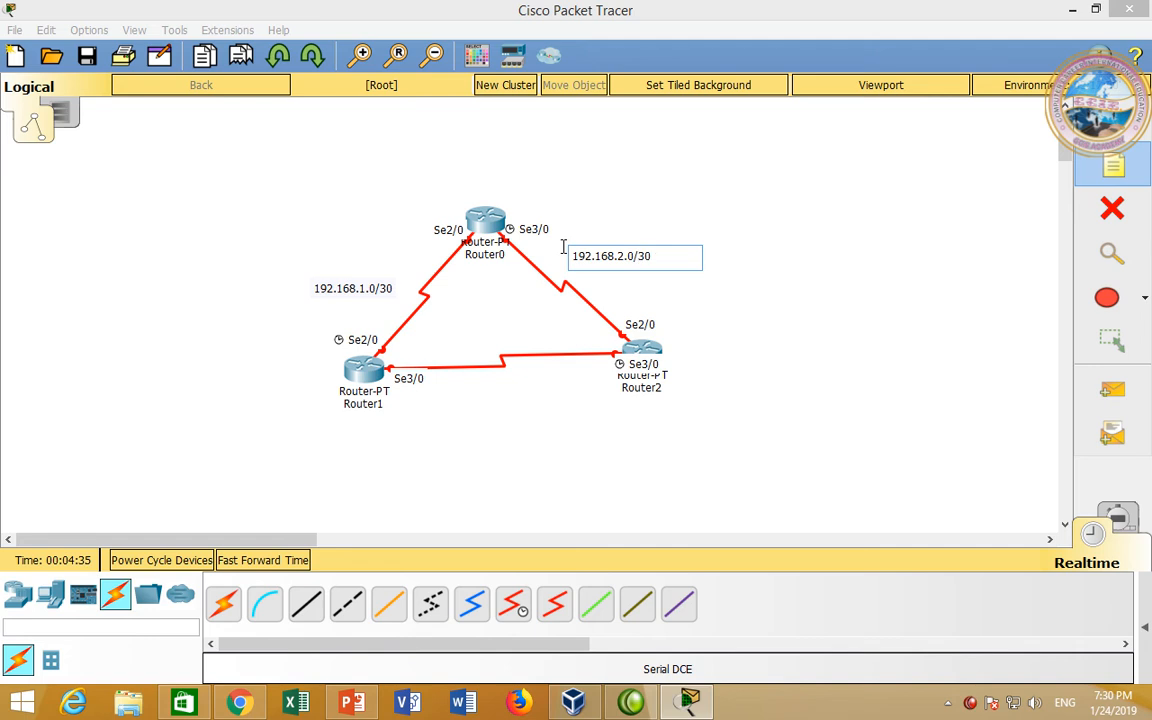
# Step: Add the note 192.168.3.0/30 below the Router1–Router2 link and the note 11.0.0.0/24 above Router0
pyautogui.click(460, 406)
pyautogui.write('192.1668.3.0/30')
pyautogui.click(445, 123)
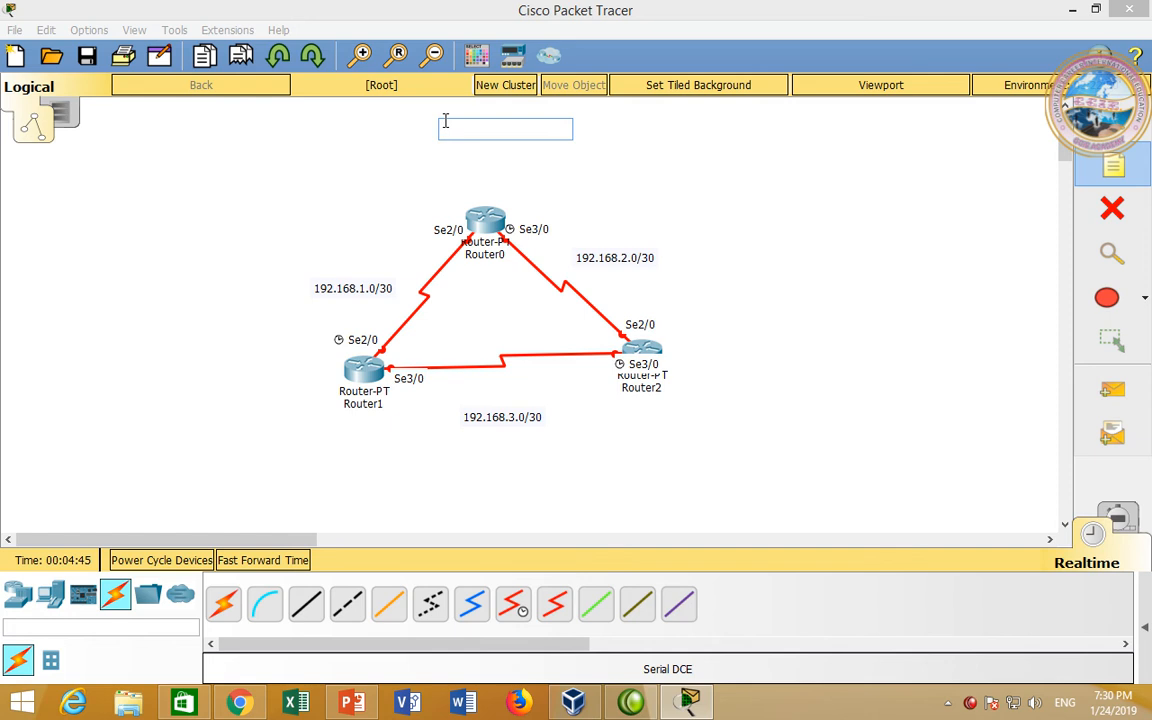
pyautogui.write('11.0.0.0/24')
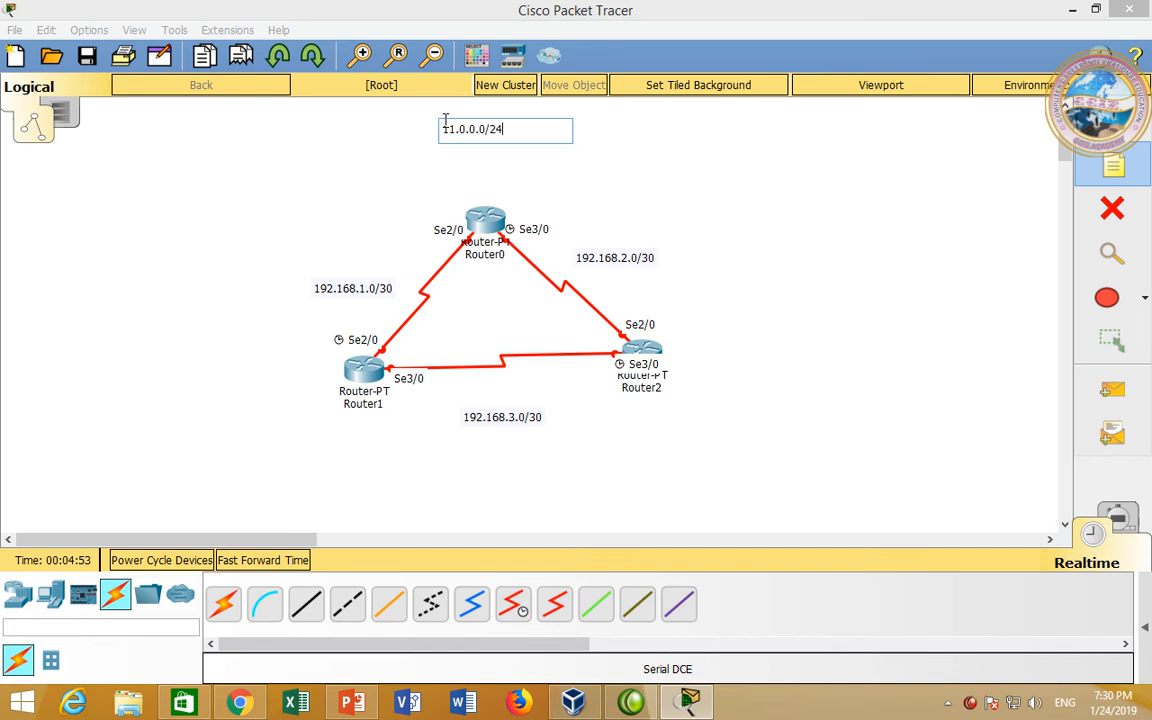
# Step: Add the note 10.0.0.0/24 below Router1 and the note 12.0.0.0/24 beside Router2
pyautogui.click(298, 440)
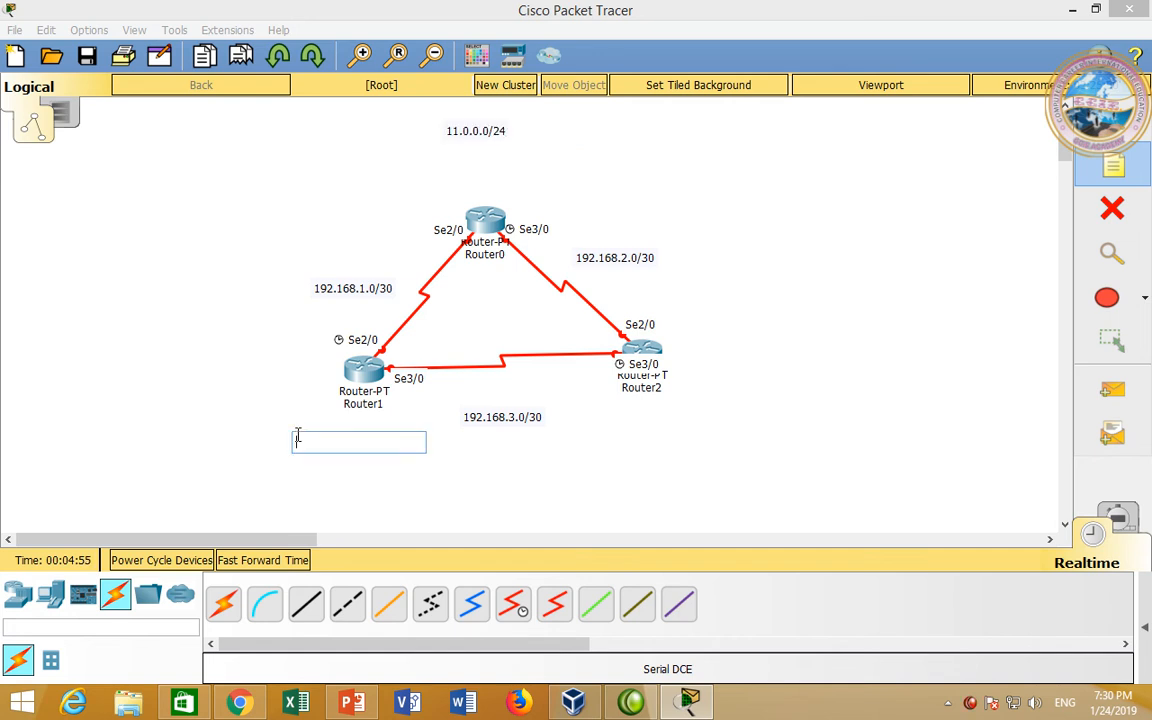
pyautogui.write('10.0.0.0/')
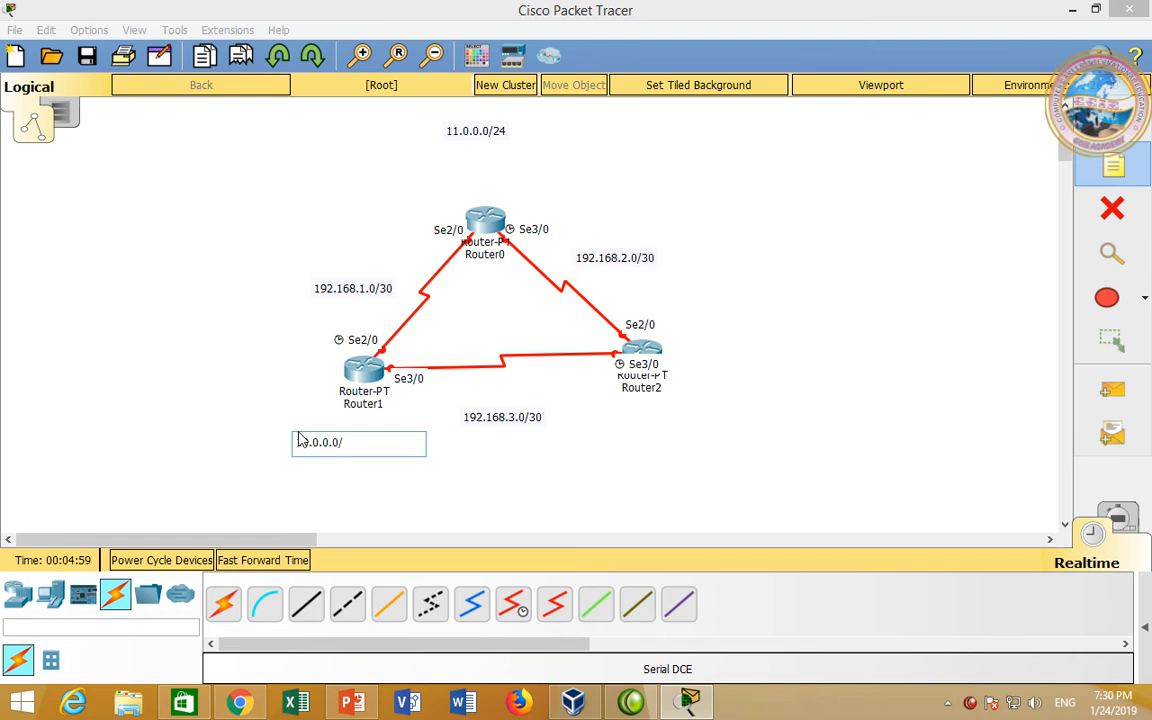
pyautogui.write('2')
pyautogui.click(700, 372)
pyautogui.write('12.0.0.0')
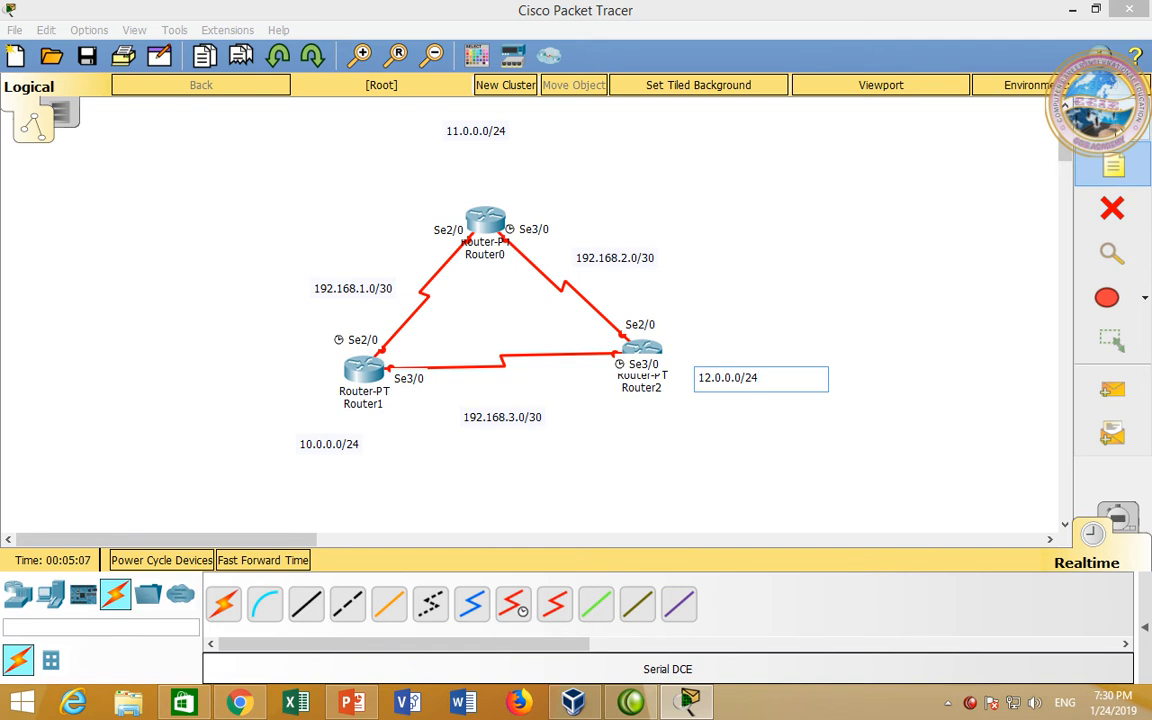
# Step: Add the title note RIP Route Summarization above the topology, beside the 11.0.0.0/24 note
pyautogui.click(1113, 165)
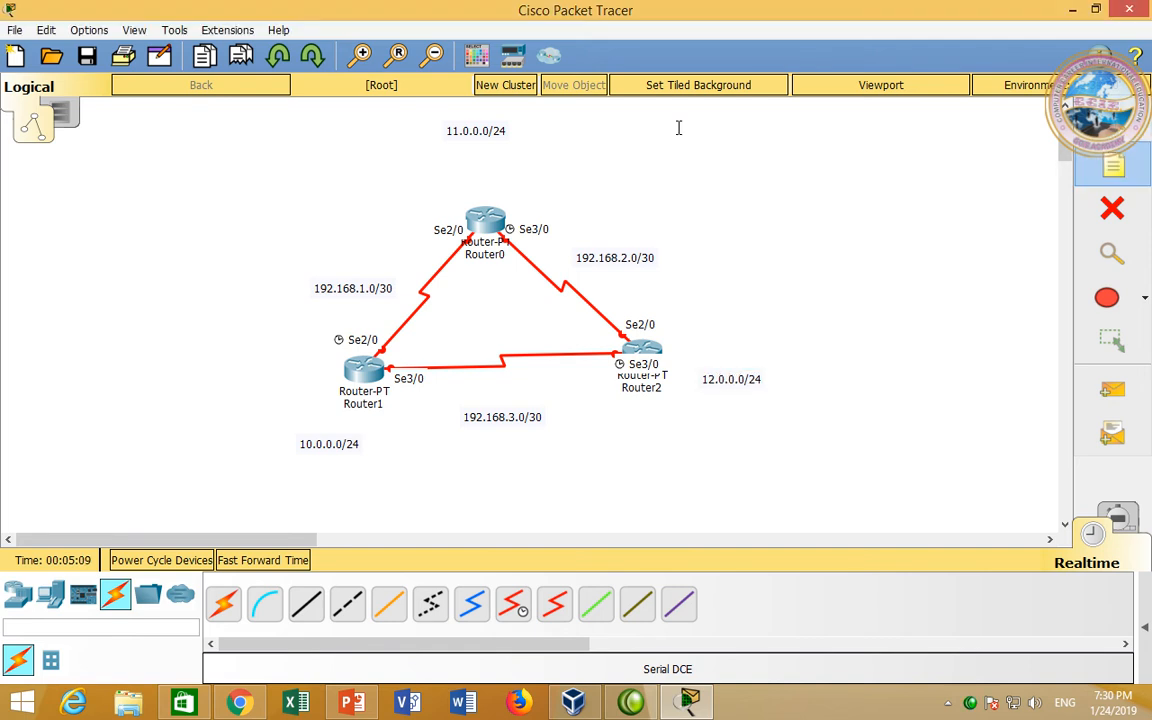
pyautogui.click(588, 128)
pyautogui.write('s')
pyautogui.press('BackSpace')
pyautogui.write('RIP Route Summar')
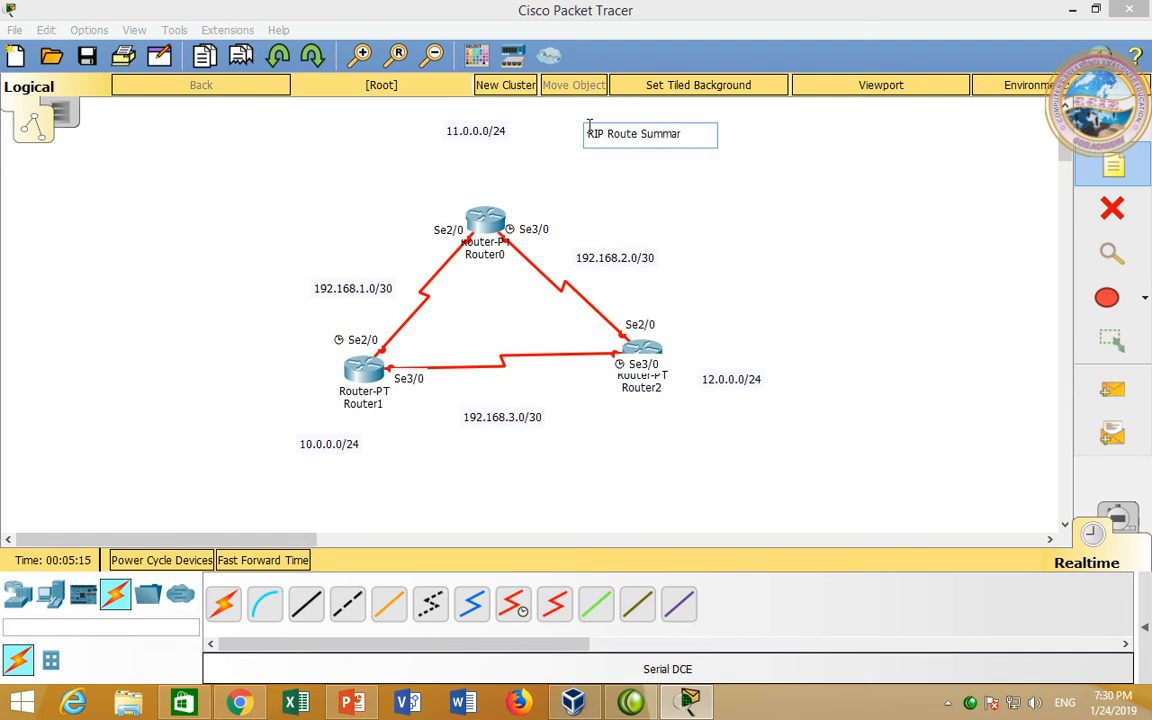
pyautogui.write('ization')
pyautogui.click(1100, 130)
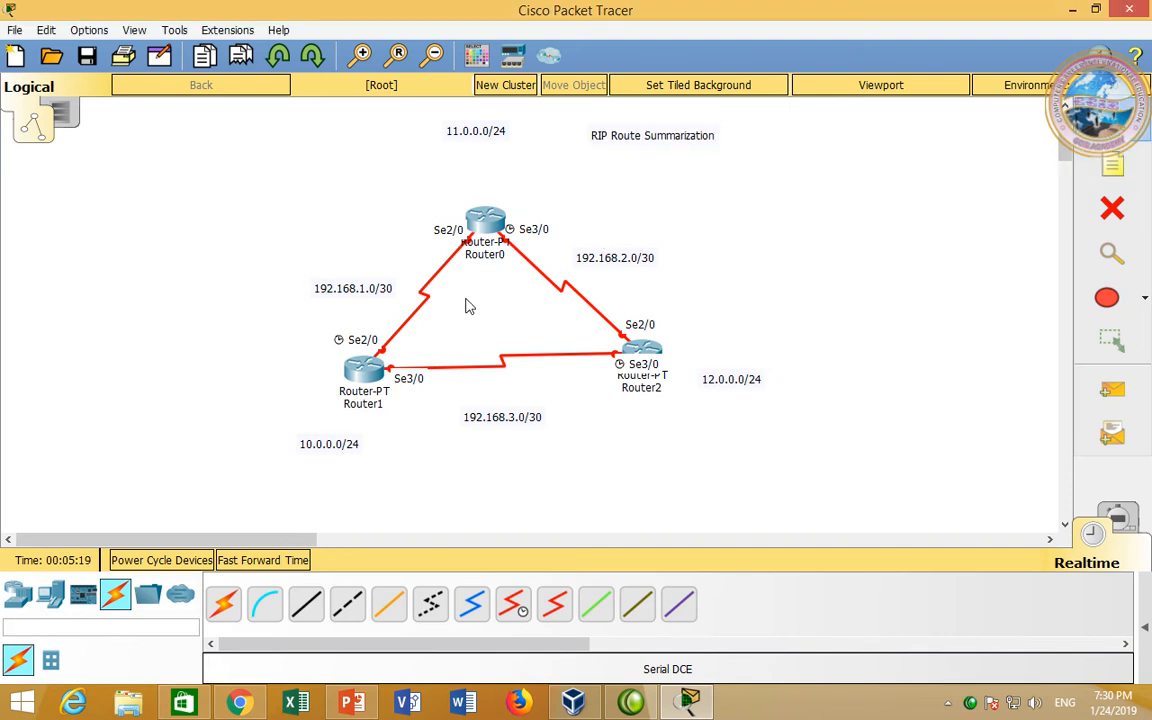
# Step: Open Router1's command line in a maximized window and decline the initial configuration dialog
pyautogui.click(362, 370)
pyautogui.click(472, 125)
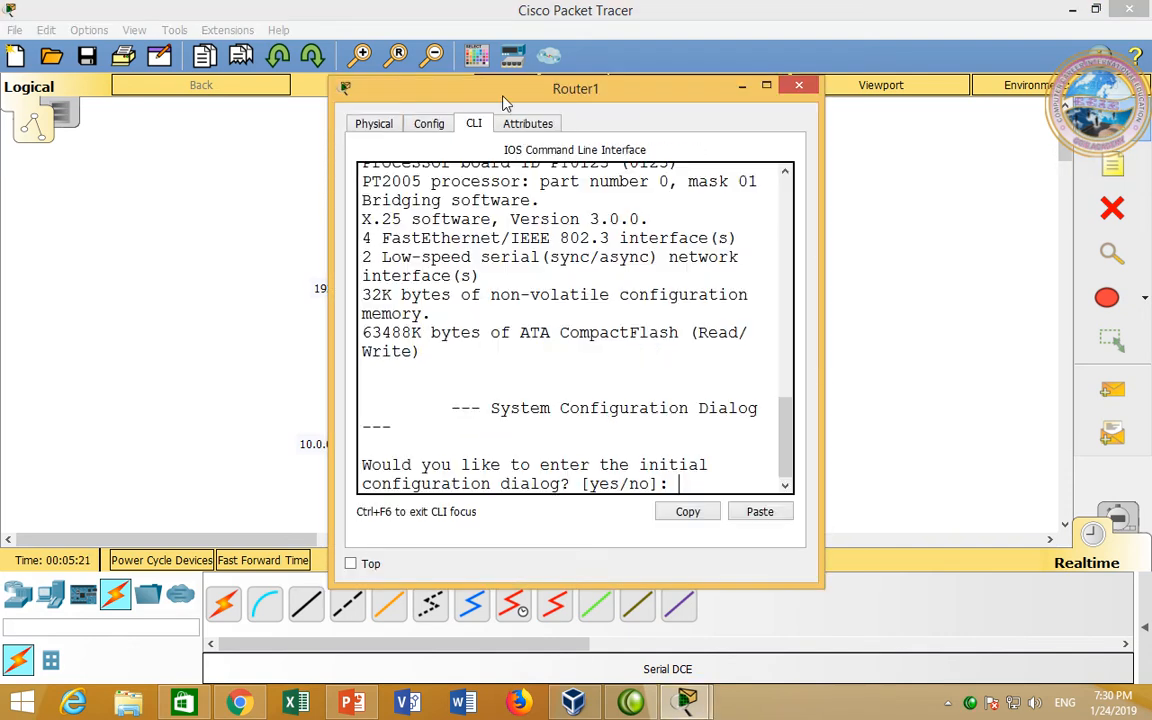
pyautogui.doubleClick(512, 90)
pyautogui.write('no')
pyautogui.press('Return')
pyautogui.press('Return')
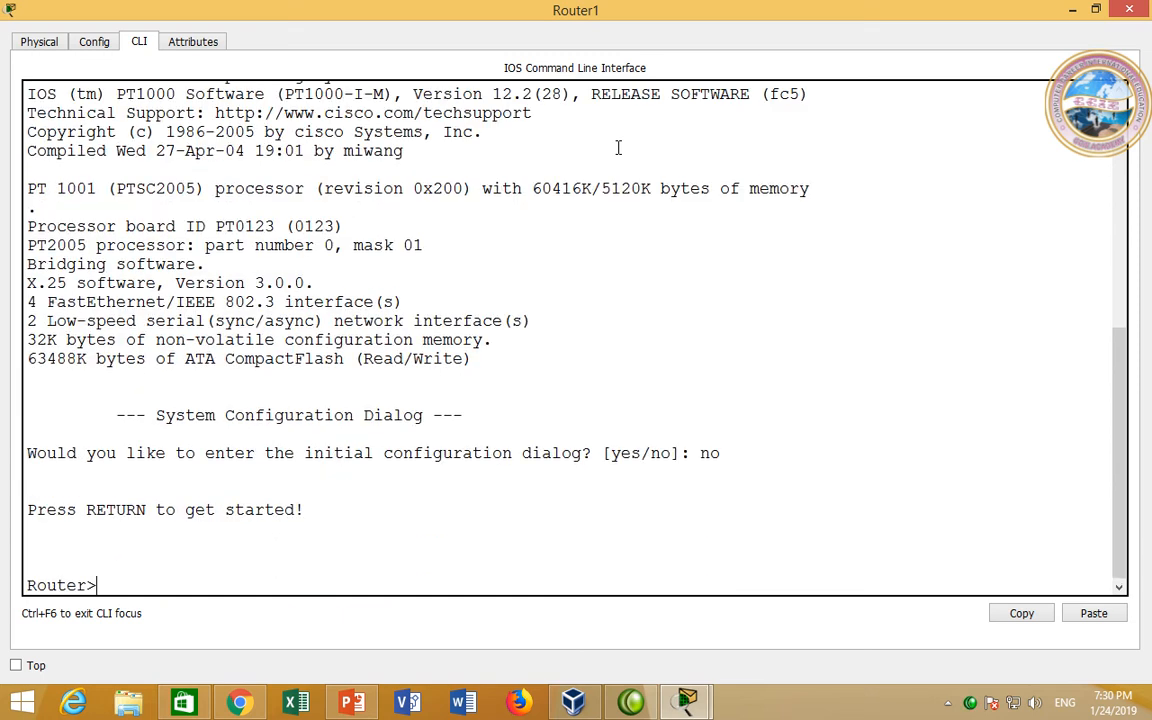
# Step: Enter global configuration mode on Router1 and set its hostname to R1
pyautogui.write('en')
pyautogui.press('Return')
pyautogui.press('Return')
pyautogui.write('cn')
pyautogui.write('conf t')
pyautogui.press('Return')
pyautogui.write('in')
pyautogui.press('Tab')
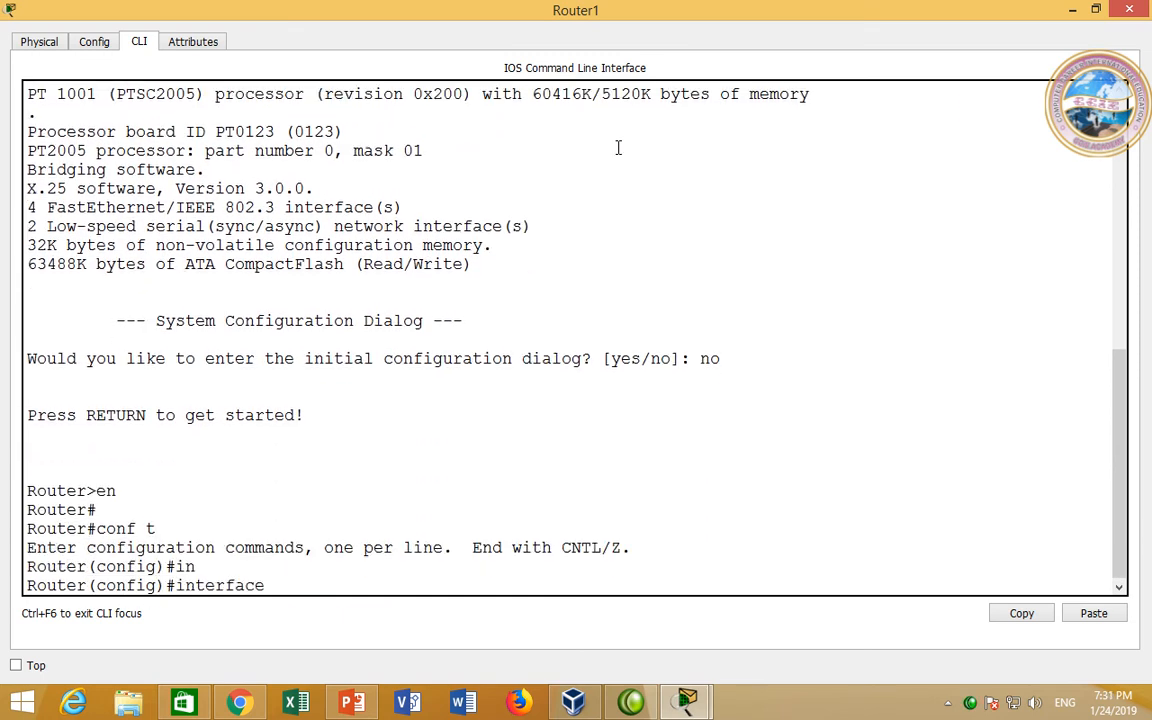
pyautogui.press('BackSpace')
pyautogui.press('BackSpace')
pyautogui.press('BackSpace')
pyautogui.press('BackSpace')
pyautogui.press('BackSpace')
pyautogui.press('BackSpace')
pyautogui.press('BackSpace')
pyautogui.press('BackSpace')
pyautogui.press('BackSpace')
pyautogui.press('BackSpace')
pyautogui.write('ho')
pyautogui.press('Tab')
pyautogui.write('R1')
pyautogui.press('Return')
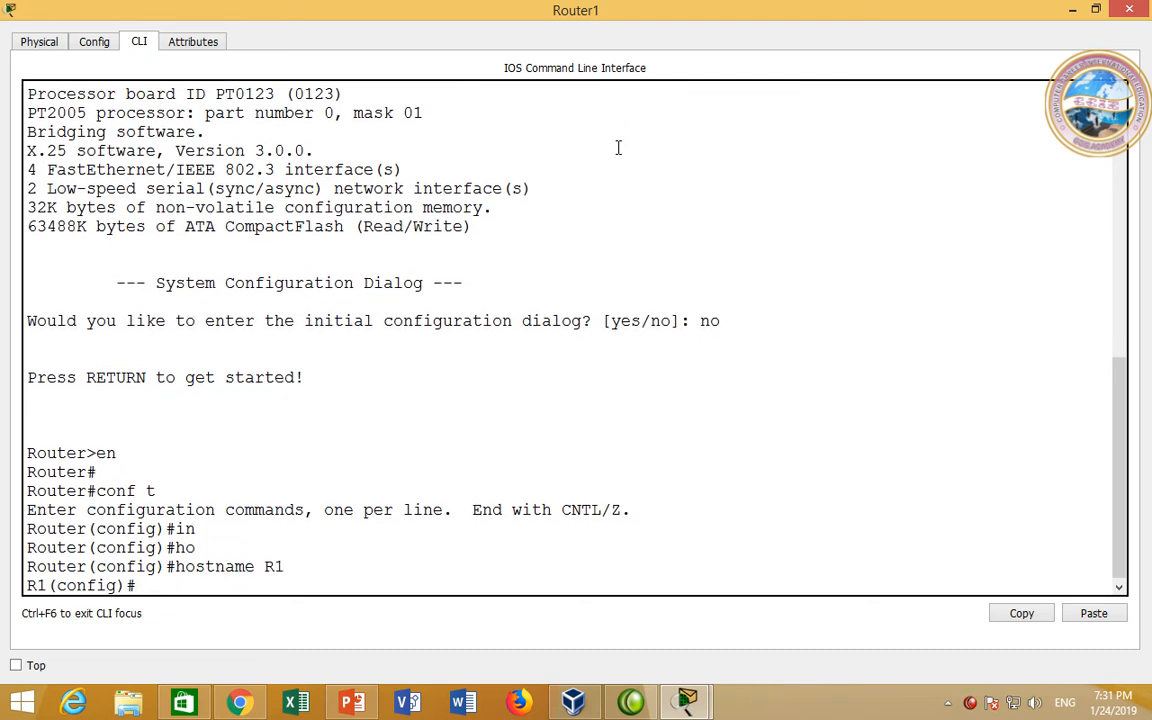
# Step: Configure R1's interface serial 2/0 with IP address 192.168.1.1 255.255.255.252, enable it, and exit interface configuration
pyautogui.write('int')
pyautogui.press('Tab')
pyautogui.write('se')
pyautogui.press('Tab')
pyautogui.write('2/0')
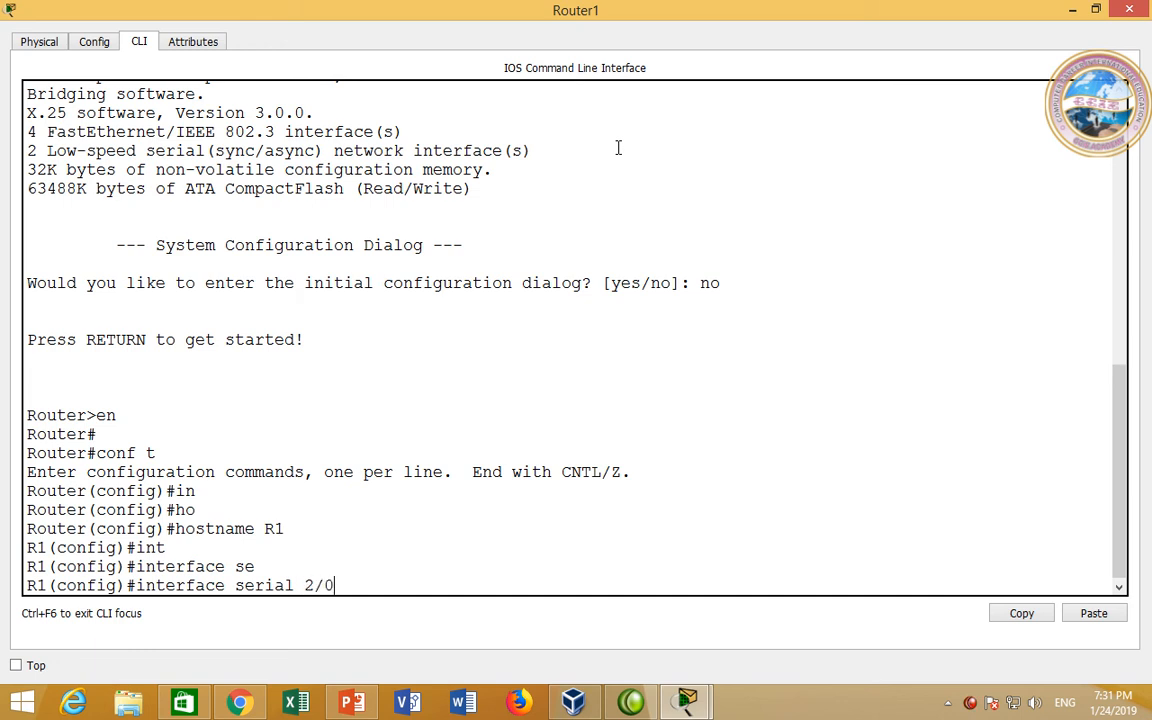
pyautogui.press('Return')
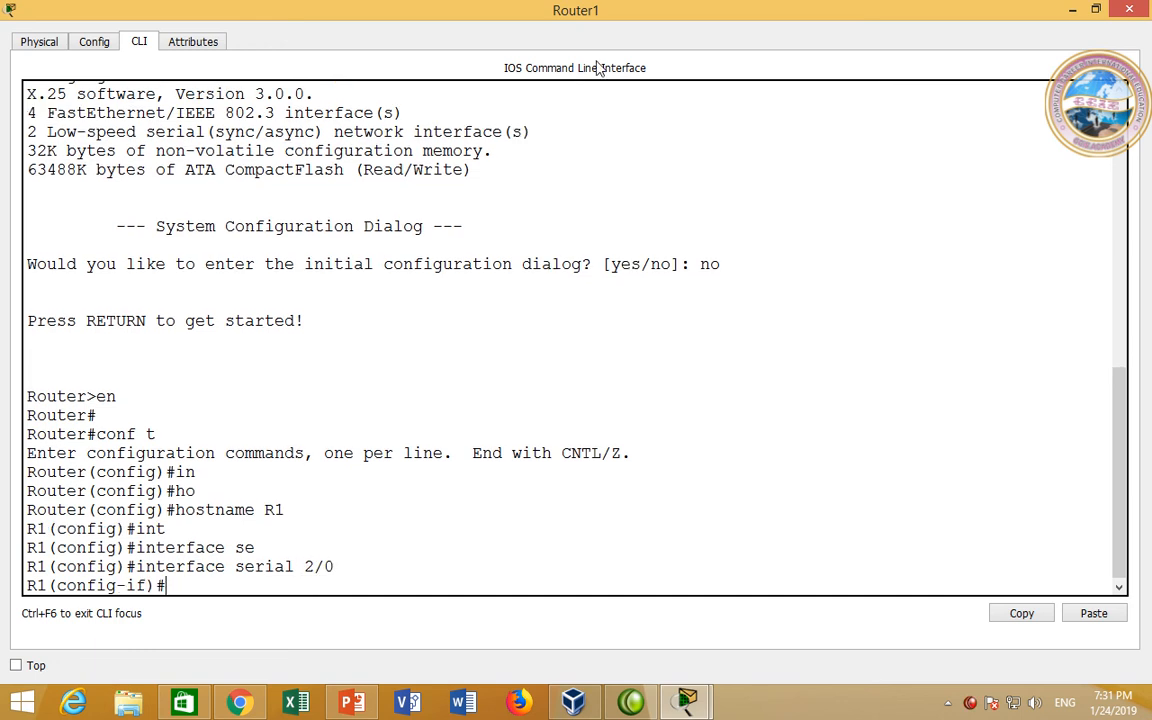
pyautogui.moveTo(497, 20); pyautogui.dragTo(667, 432)
pyautogui.doubleClick(648, 410)
pyautogui.write('ip ad')
pyautogui.press('Tab')
pyautogui.write('192.168.1.1 2')
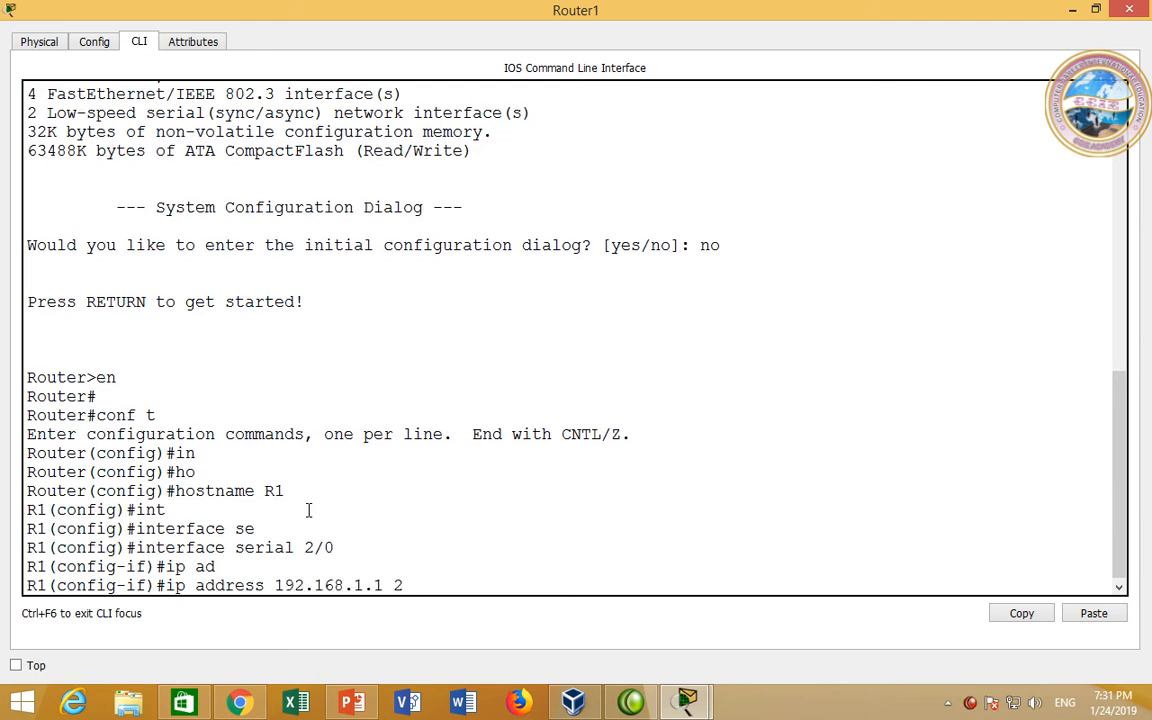
pyautogui.write('55.255.255.252')
pyautogui.press('Return')
pyautogui.write('no sh')
pyautogui.press('Return')
pyautogui.write('exit')
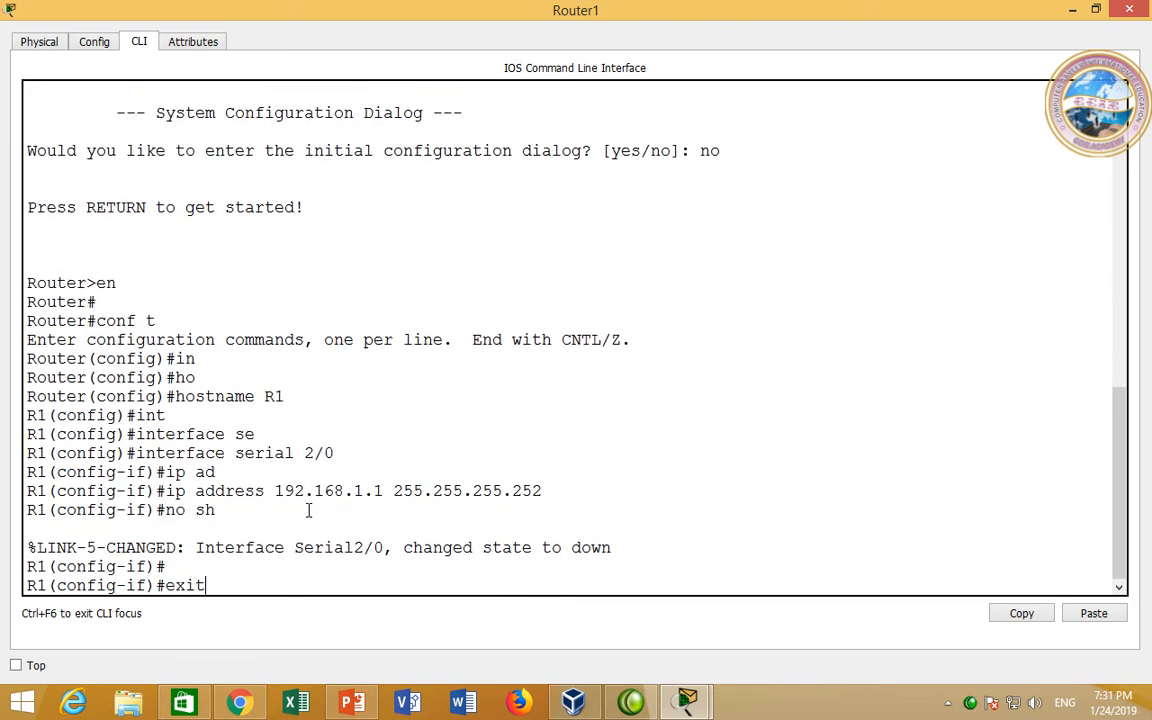
pyautogui.press('Return')
# Step: Create interface loopback 0 on R1 with IP address 10.0.0.1 255.255.255.0
pyautogui.write('in')
pyautogui.press('Tab')
pyautogui.write('lo')
pyautogui.press('Tab')
pyautogui.write('0')
pyautogui.press('Return')
pyautogui.write('ip add')
pyautogui.press('Tab')
pyautogui.write('10.0.0.1 255.0')
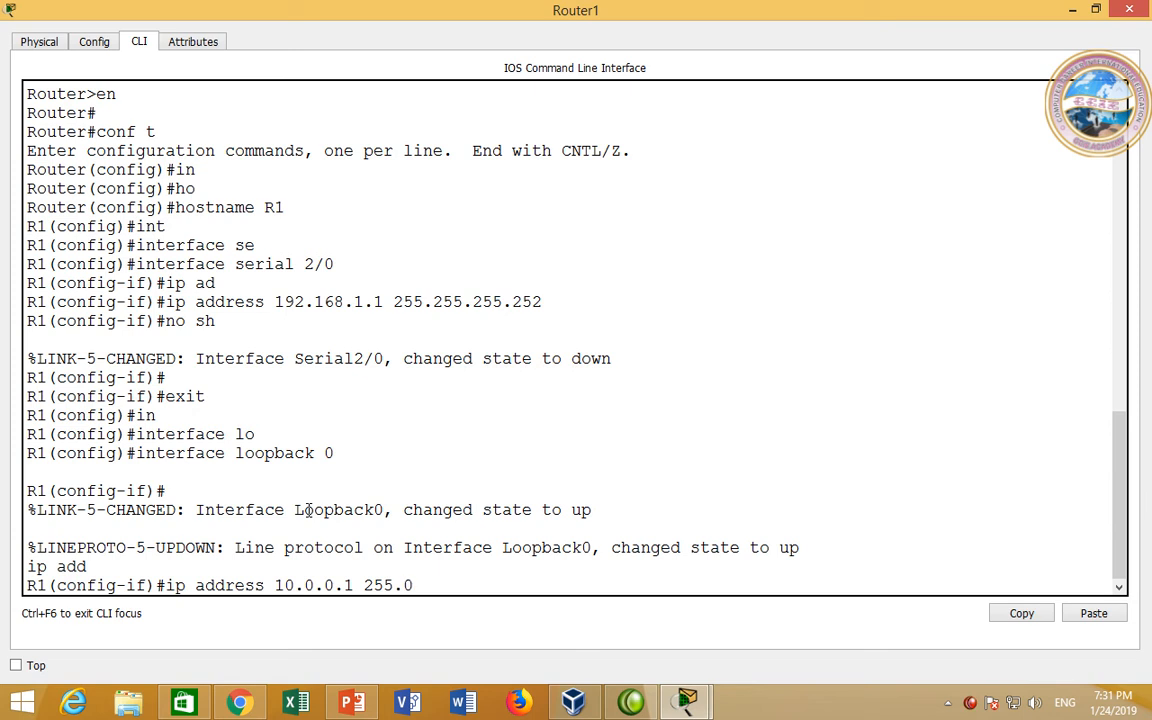
pyautogui.press('BackSpace')
pyautogui.write('=2')
pyautogui.press('BackSpace')
pyautogui.press('BackSpace')
pyautogui.write('255.255.0')
pyautogui.press('Return')
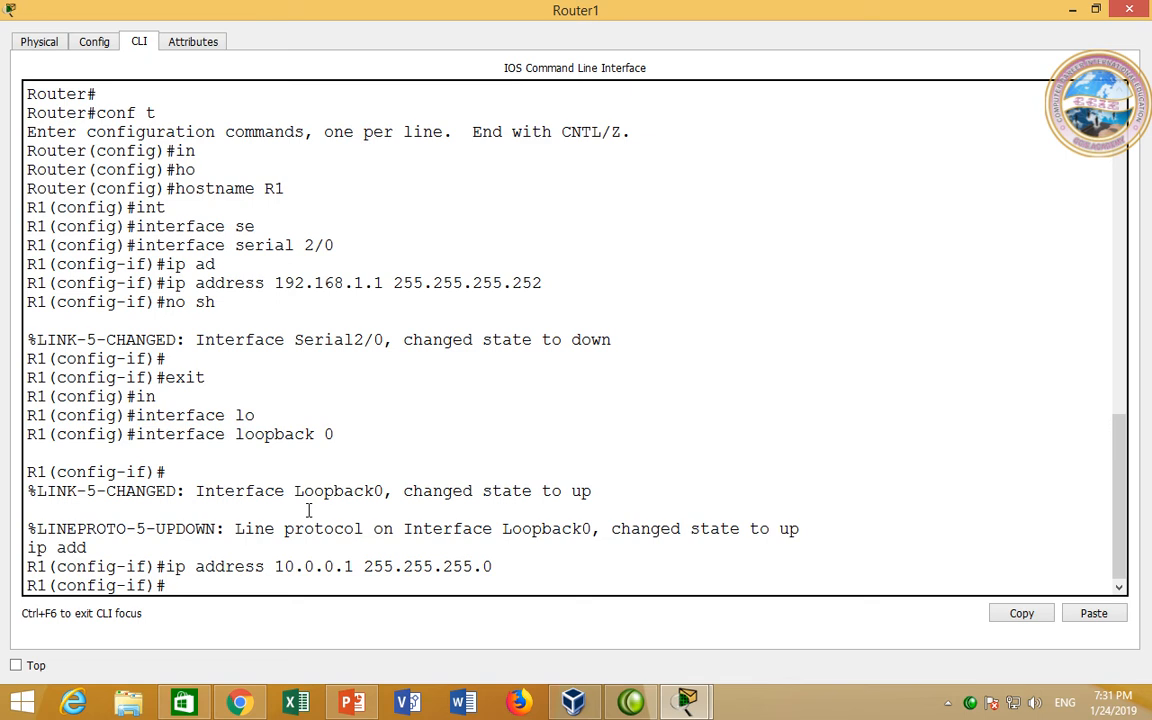
# Step: Create interface loopback 1 on R1 with IP address 10.0.1.1 255.255.255.0
pyautogui.press('Up')
pyautogui.press('Up')
pyautogui.press('BackSpace')
pyautogui.write('1')
pyautogui.press('Return')
pyautogui.press('Up')
pyautogui.press('Up')
pyautogui.press('Left')
pyautogui.press('Left')
pyautogui.press('Left')
pyautogui.press('Left')
pyautogui.press('Left')
pyautogui.press('Left')
pyautogui.press('Left')
pyautogui.press('Left')
pyautogui.press('Left')
pyautogui.press('Left')
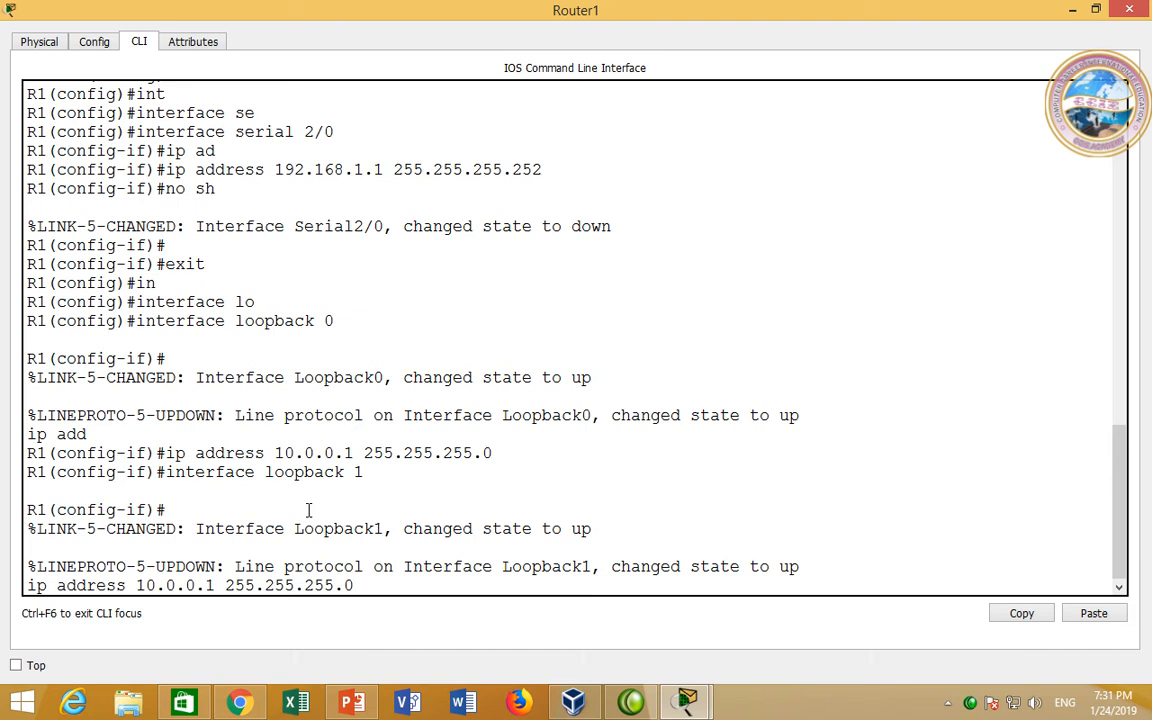
pyautogui.press('BackSpace')
pyautogui.write('1')
pyautogui.press('Return')
# Step: Create interface loopback 2 on R1 with IP address 10.0.2.1 255.255.255.0
pyautogui.press('Up')
pyautogui.press('Up')
pyautogui.press('BackSpace')
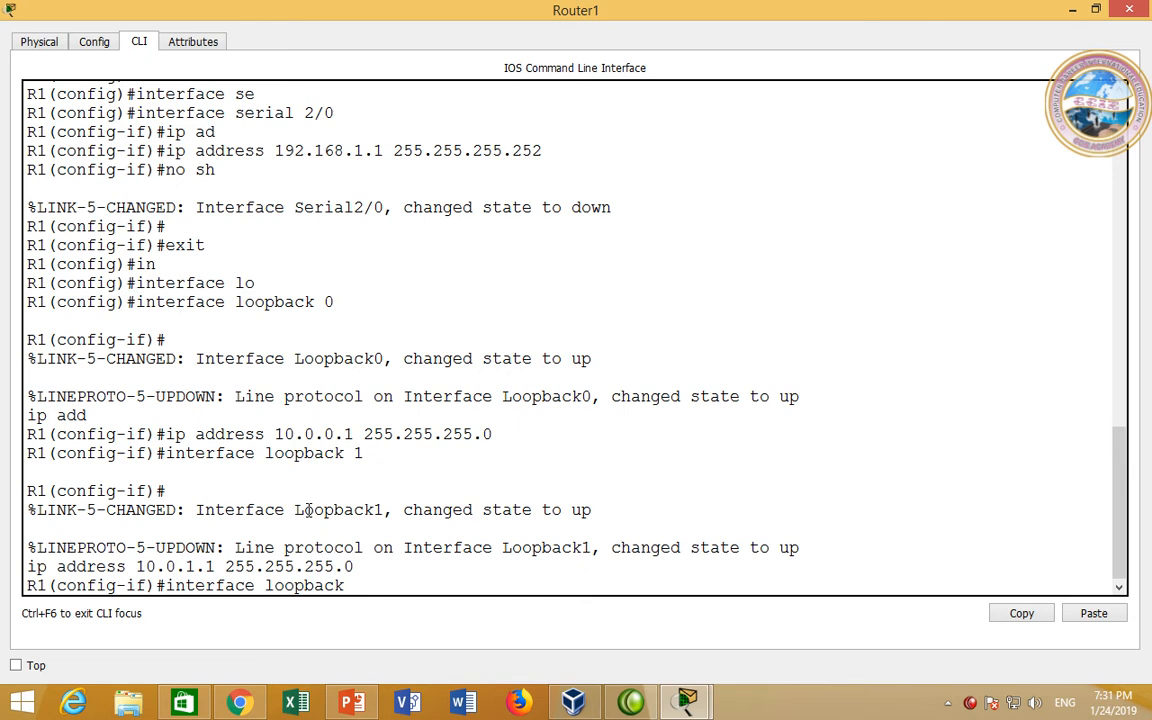
pyautogui.write('2')
pyautogui.press('Return')
pyautogui.press('Up')
pyautogui.press('Up')
pyautogui.press('Left')
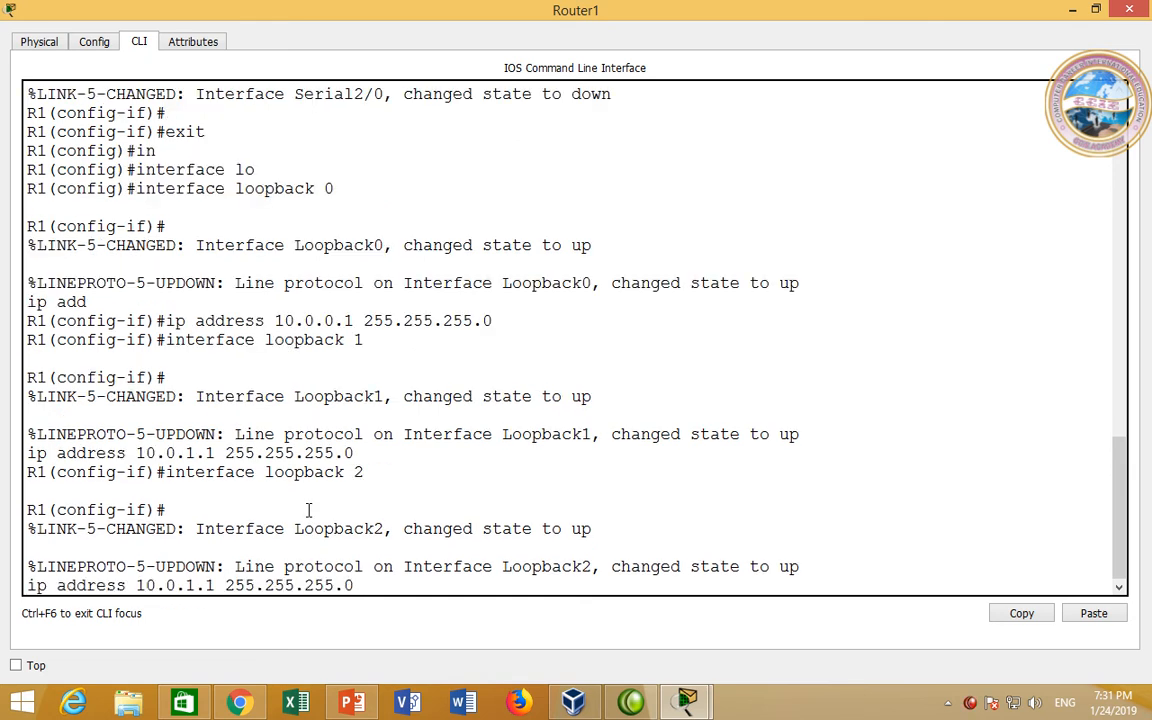
pyautogui.press('Right')
pyautogui.press('BackSpace')
pyautogui.write('2')
pyautogui.press('Return')
# Step: Create interface loopback 3 on R1 with IP address 10.0.3.1 255.255.255.0
pyautogui.press('Up')
pyautogui.press('Up')
pyautogui.press('BackSpace')
pyautogui.write('3')
pyautogui.press('Return')
pyautogui.press('Up')
pyautogui.press('Up')
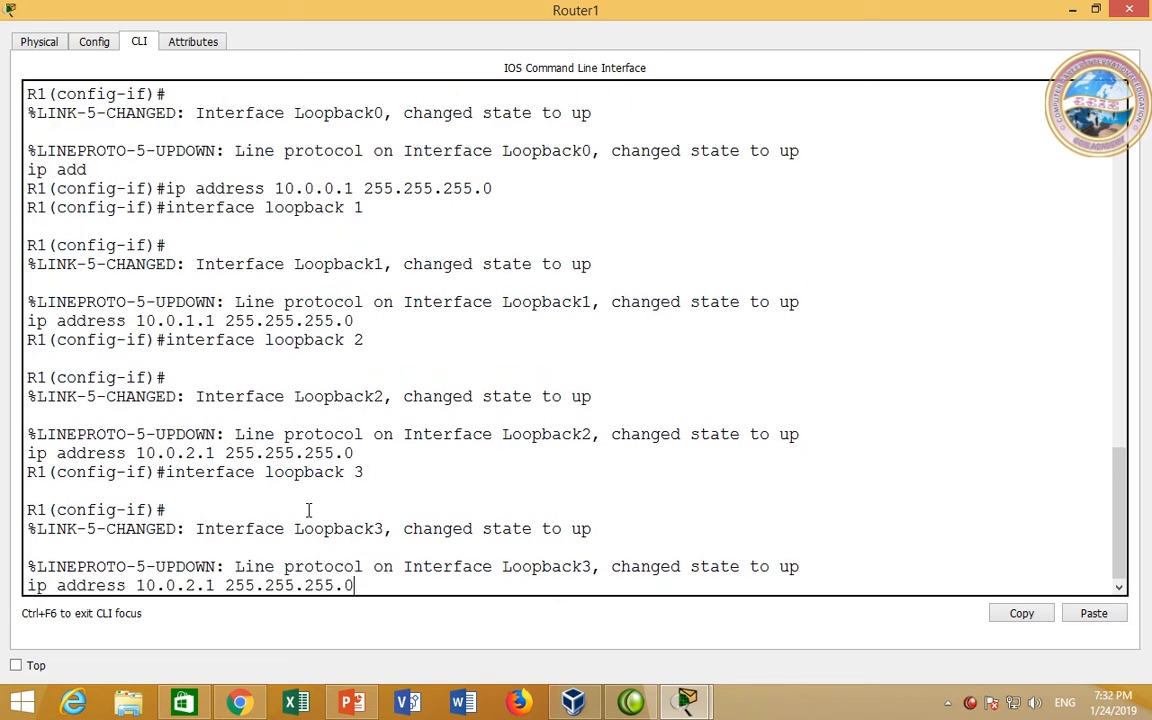
pyautogui.press('Left')
pyautogui.press('Left')
pyautogui.press('Left')
pyautogui.press('Left')
pyautogui.press('Left')
pyautogui.press('Left')
pyautogui.press('Left')
pyautogui.press('Left')
pyautogui.press('Left')
pyautogui.press('Left')
pyautogui.press('Left')
pyautogui.press('Left')
pyautogui.press('Left')
pyautogui.press('Left')
pyautogui.press('Left')
pyautogui.press('BackSpace')
pyautogui.write('3')
pyautogui.press('Return')
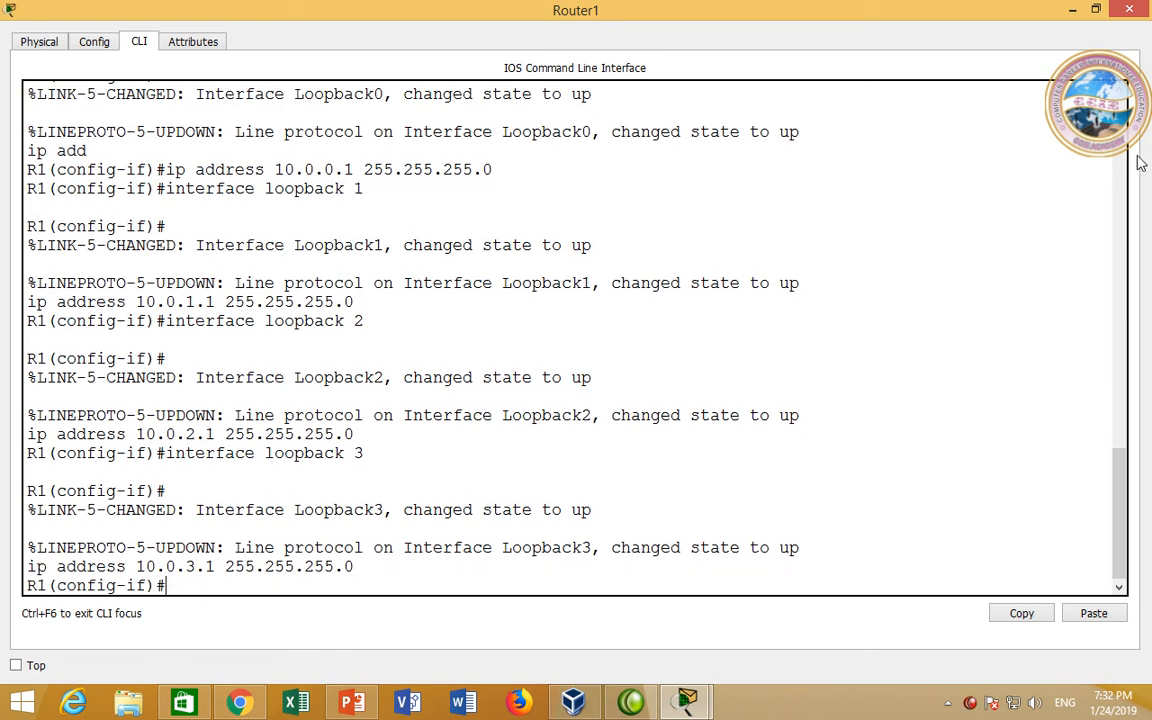
# Step: Return to the topology and duplicate the 10.0.0.0/24 line in the note below Router1 until it has four lines
pyautogui.click(1073, 12)
pyautogui.click(358, 443)
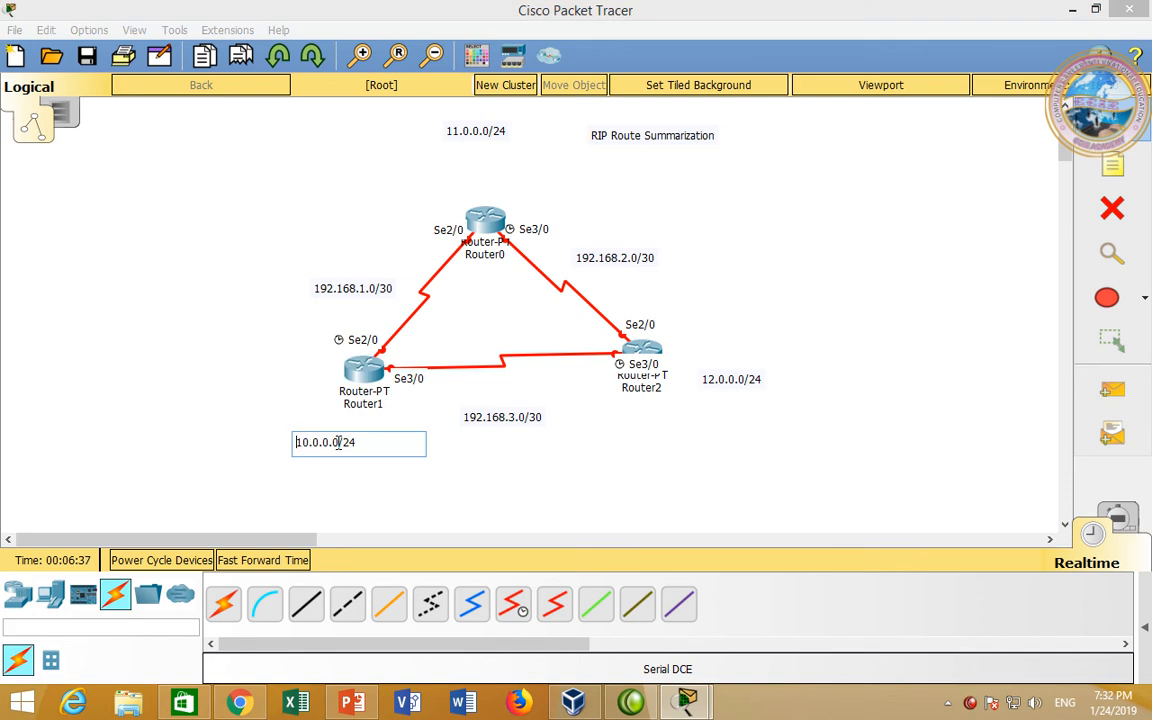
pyautogui.moveTo(363, 448); pyautogui.dragTo(279, 449)
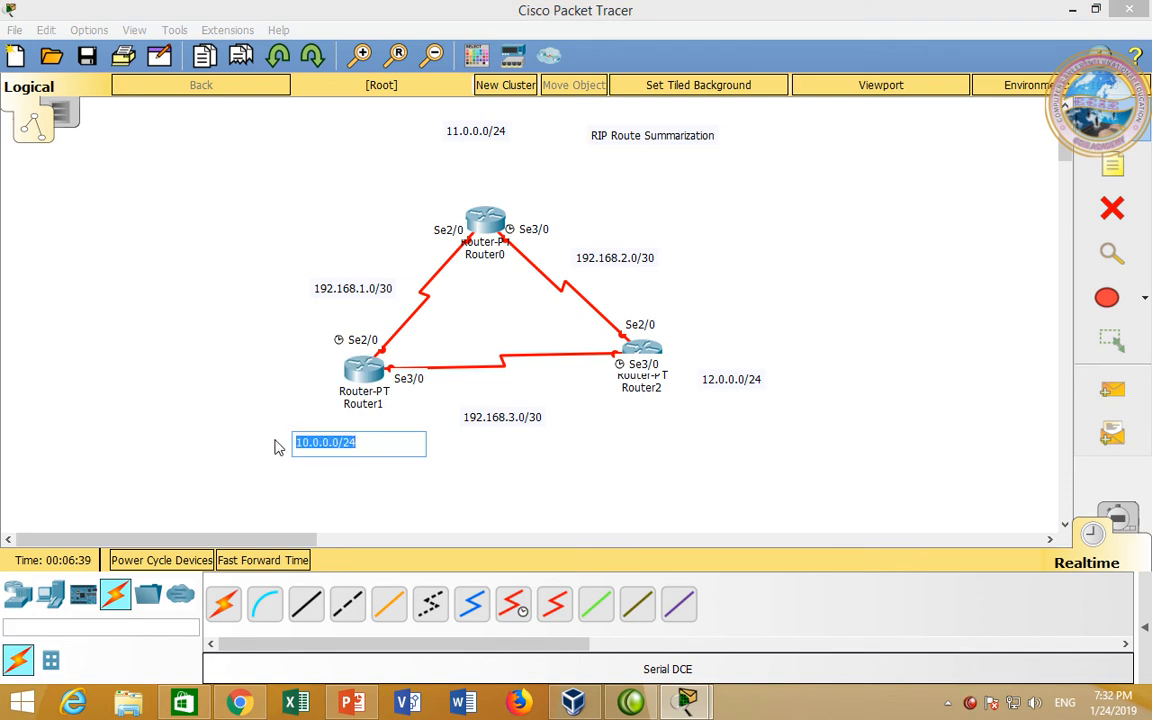
pyautogui.hotkey('ctrl', 'c')
pyautogui.click(377, 447)
pyautogui.press('Return')
pyautogui.hotkey('ctrl', 'v')
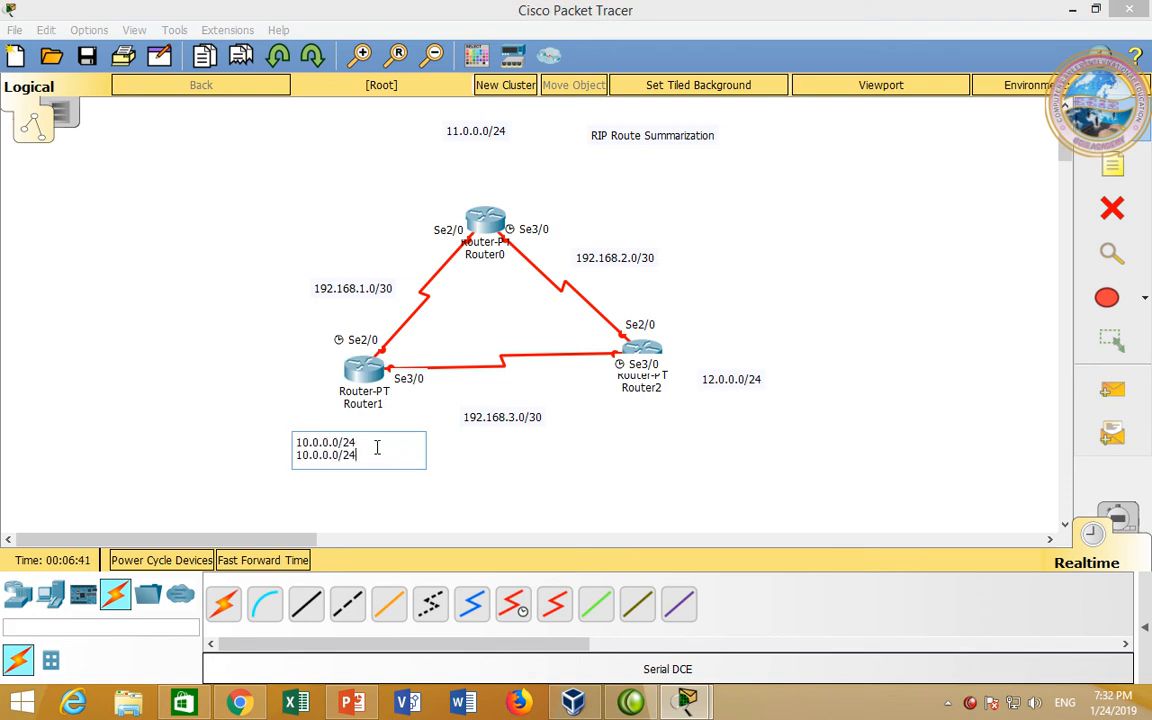
pyautogui.press('Return')
pyautogui.hotkey('ctrl', 'v')
pyautogui.press('Return')
pyautogui.hotkey('ctrl', 'v')
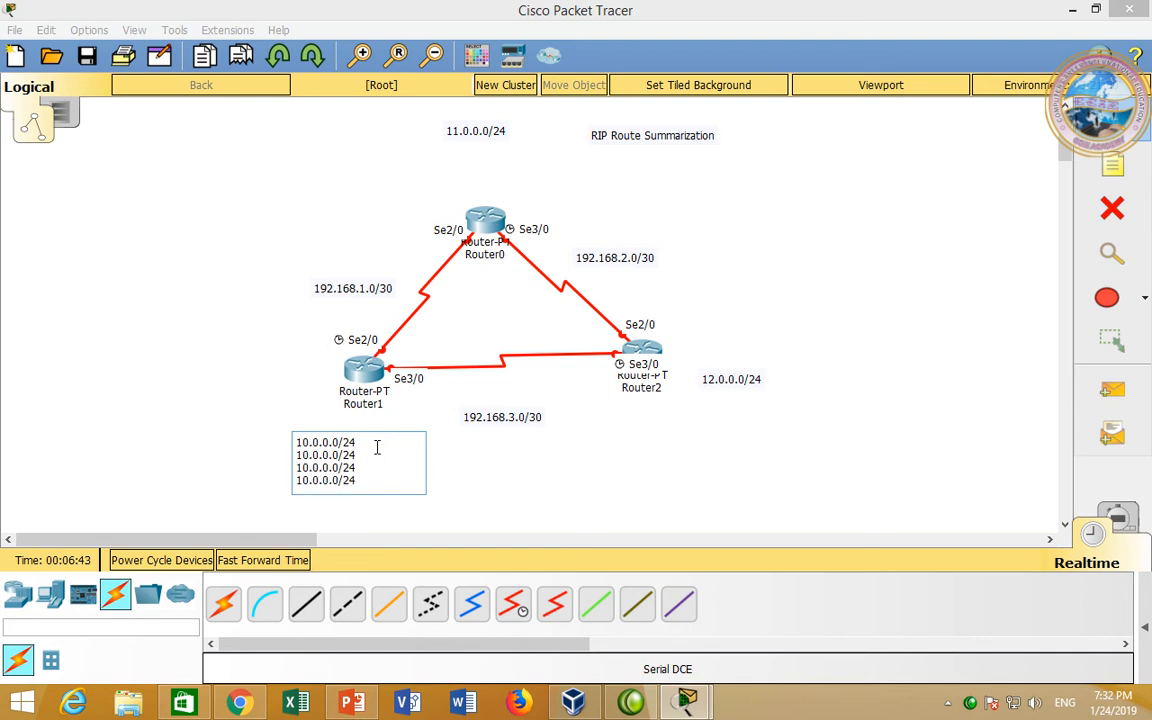
# Step: Change the second, third and fourth lines of Router1's note to 10.0.1.0/24, 10.0.2.0/24 and 10.0.3.0/24
pyautogui.press('Right')
pyautogui.press('Right')
pyautogui.press('BackSpace')
pyautogui.write('1')
pyautogui.press('Down')
pyautogui.press('BackSpace')
pyautogui.write('3')
pyautogui.press('BackSpace')
pyautogui.write('2')
pyautogui.press('Down')
pyautogui.press('BackSpace')
pyautogui.write('3')
# Step: Replace the text of the 11.0.0.0/24 note above Router0 with a copy of Router1's four-line network list
pyautogui.moveTo(378, 480); pyautogui.dragTo(237, 411)
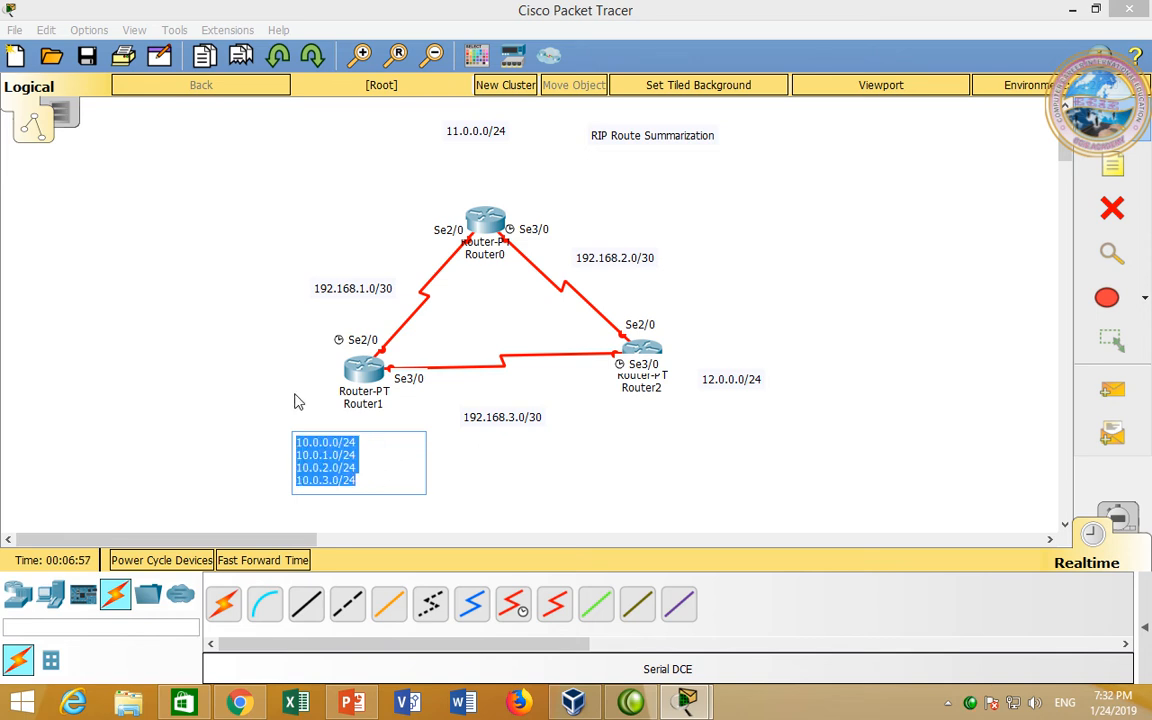
pyautogui.click(476, 131)
pyautogui.moveTo(503, 130); pyautogui.dragTo(420, 120)
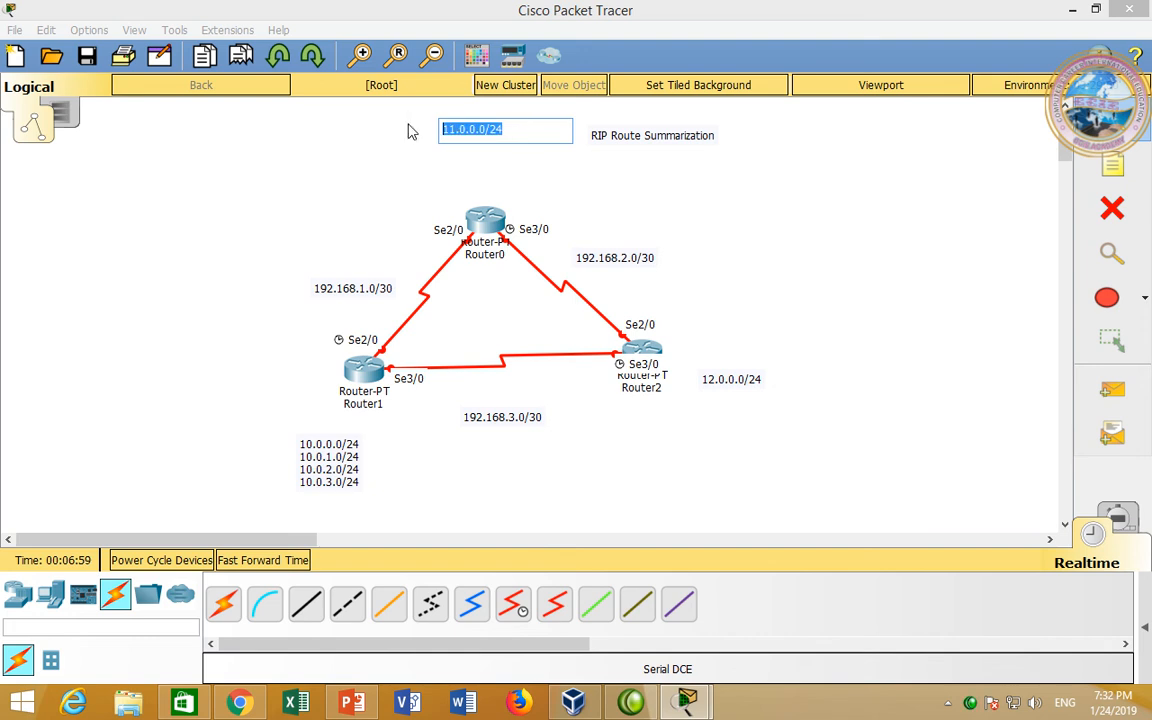
pyautogui.hotkey('ctrl', 'v')
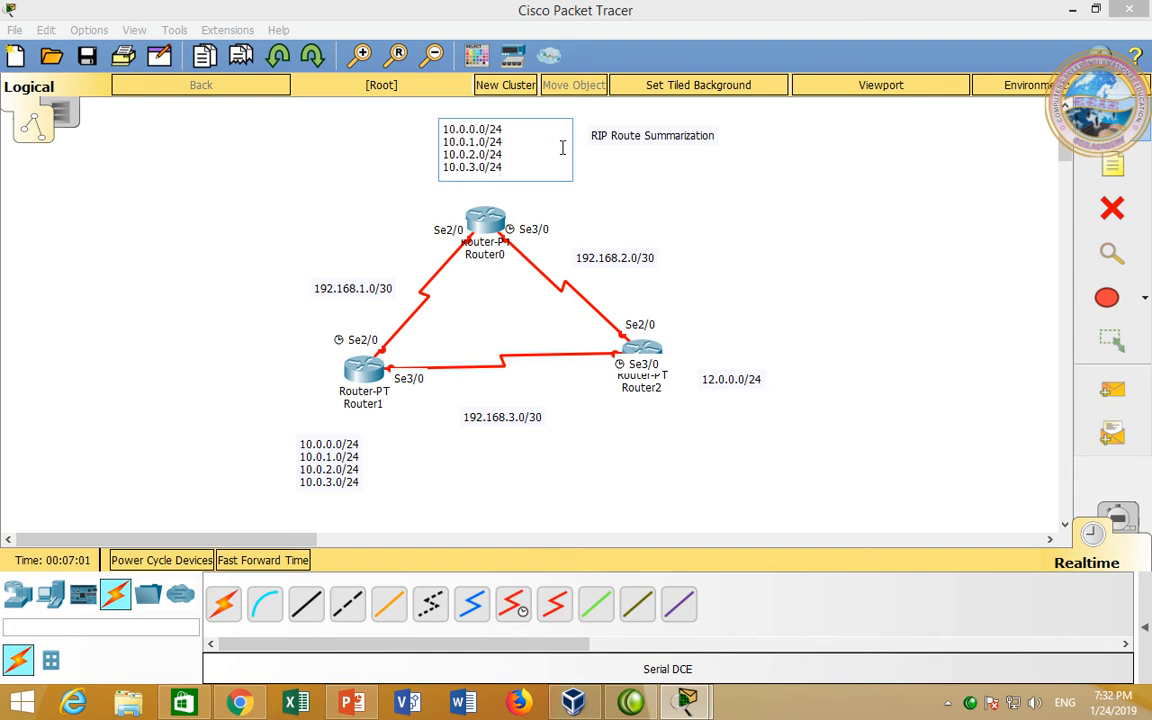
# Step: Change the four lines of the note above Router0 to 11.0.0.0/24, 11.0.1.0/24, 11.0.2.0/24 and 11.0.3.0/24
pyautogui.press('Delete')
pyautogui.write('1')
pyautogui.press('BackSpace')
pyautogui.write('1')
pyautogui.press('Down')
pyautogui.press('BackSpace')
pyautogui.write('1')
pyautogui.press('Down')
pyautogui.press('BackSpace')
pyautogui.write('1')
# Step: Replace the text of the 12.0.0.0/24 note beside Router2 with the copied four-line network list
pyautogui.doubleClick(730, 388)
pyautogui.moveTo(779, 388); pyautogui.dragTo(645, 370)
pyautogui.hotkey('ctrl', 'v')
pyautogui.click(707, 379)
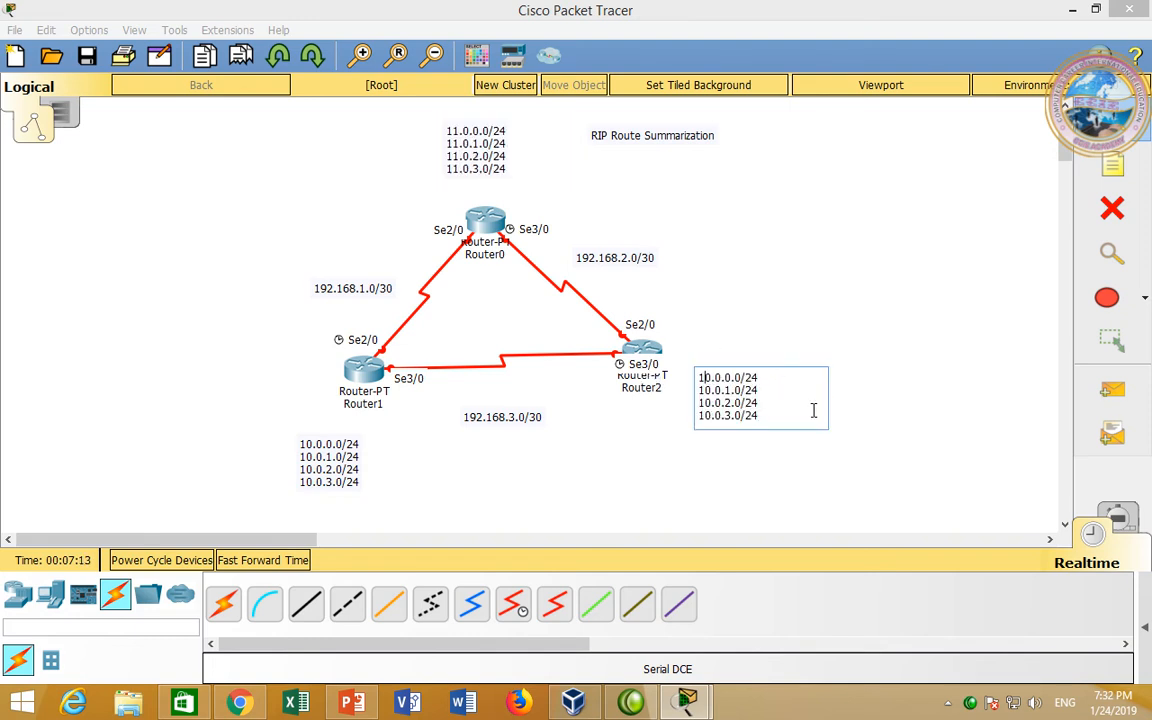
# Step: Change the first octet in all four lines of Router2's note from 10 to 12
pyautogui.press('Delete')
pyautogui.write('2')
pyautogui.press('Down')
pyautogui.press('BackSpace')
pyautogui.write('2')
pyautogui.press('Down')
pyautogui.press('BackSpace')
pyautogui.write('2')
pyautogui.press('Down')
pyautogui.press('BackSpace')
pyautogui.write('2')
pyautogui.click(822, 306)
# Step: Bring Router0's maximized CLI to global configuration mode, answering no to the initial configuration dialog
pyautogui.click(490, 220)
pyautogui.moveTo(509, 94); pyautogui.dragTo(575, 376)
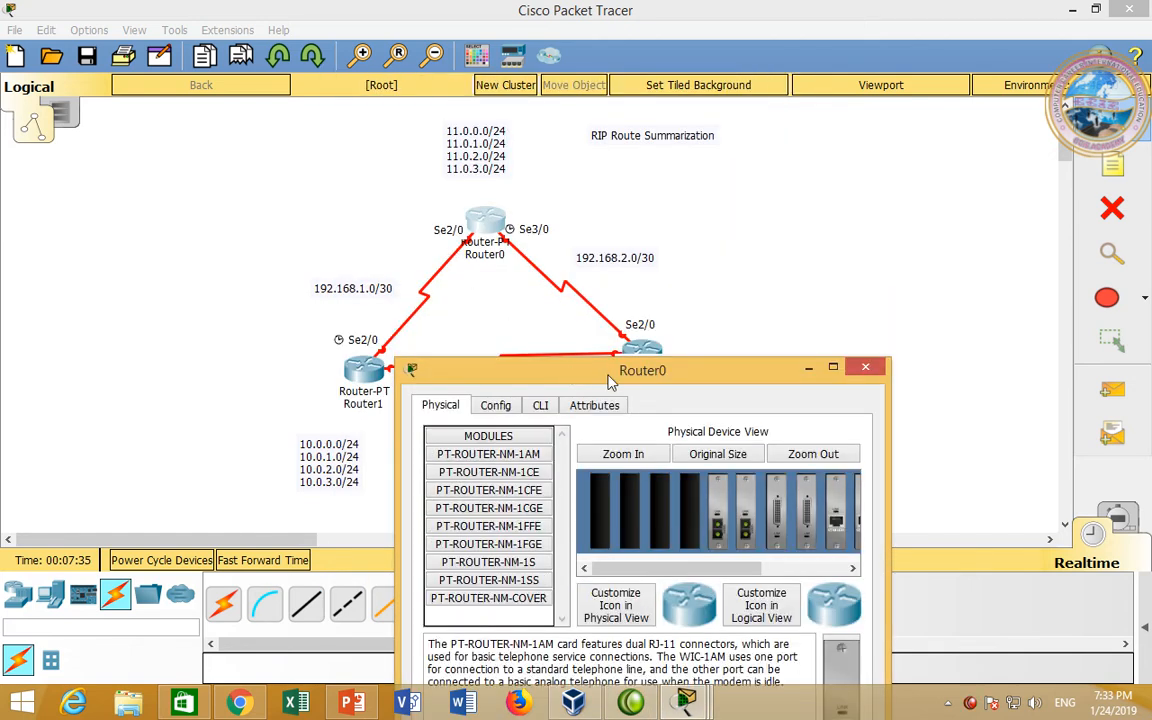
pyautogui.doubleClick(540, 370)
pyautogui.click(139, 42)
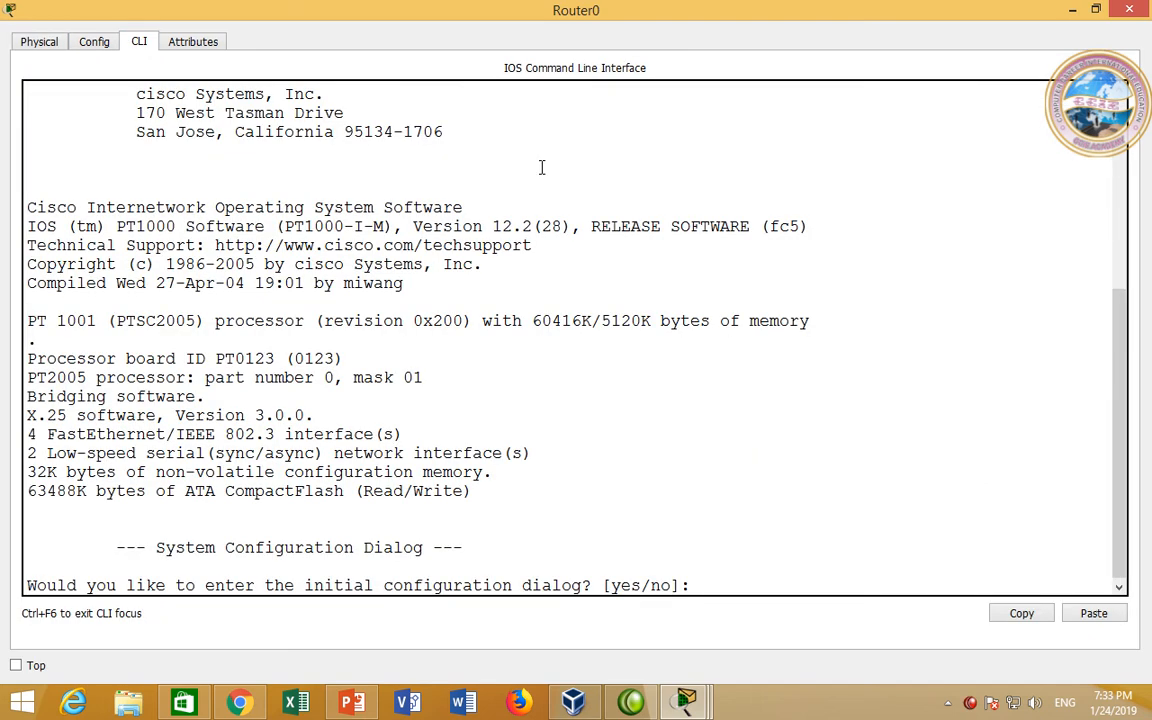
pyautogui.write('no')
pyautogui.press('Return')
pyautogui.press('Return')
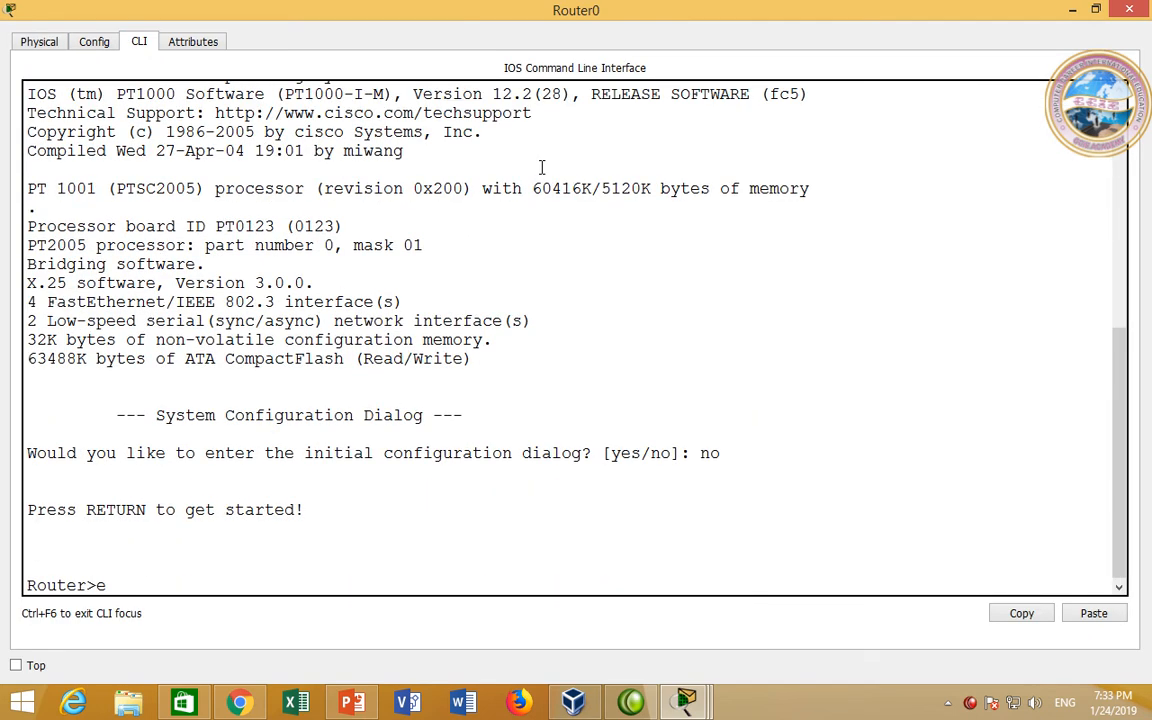
pyautogui.write('en')
pyautogui.press('Return')
pyautogui.write('conf t')
pyautogui.press('Return')
# Step: Assign IP address 192.168.1.2 255.255.255.252 to interface serial 2/0 on Router0 and enable the interface
pyautogui.write('in')
pyautogui.press('Tab')
pyautogui.write('se')
pyautogui.press('Tab')
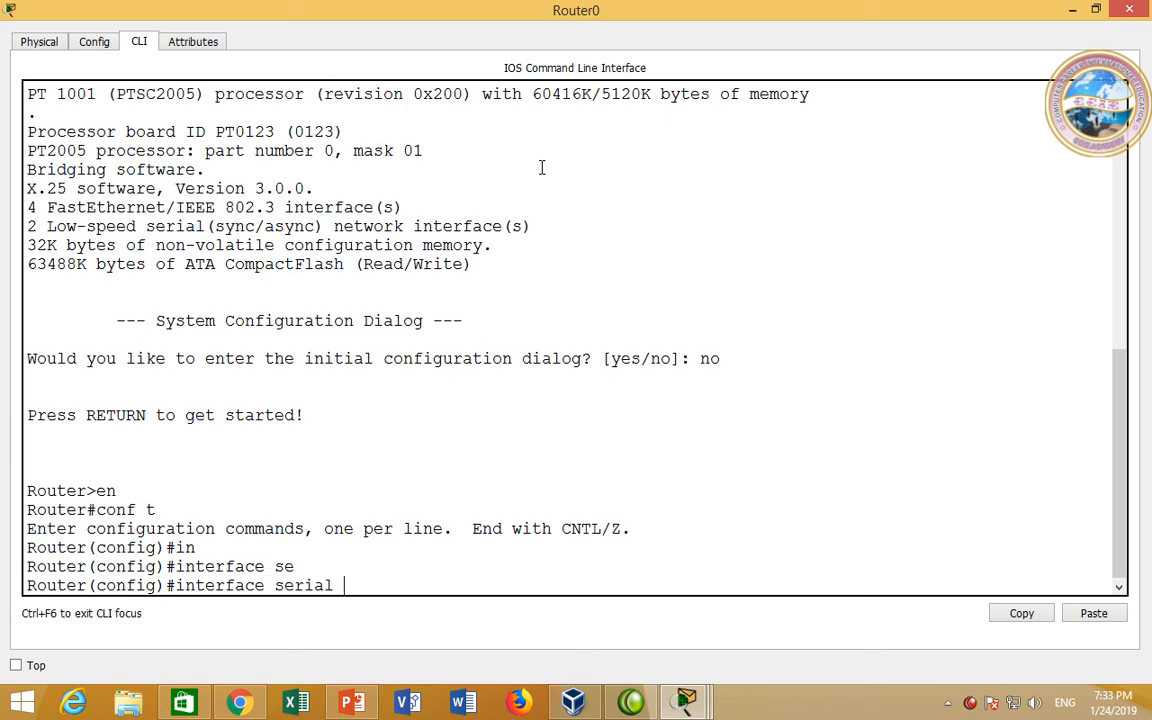
pyautogui.write('2/0')
pyautogui.press('Return')
pyautogui.write('i')
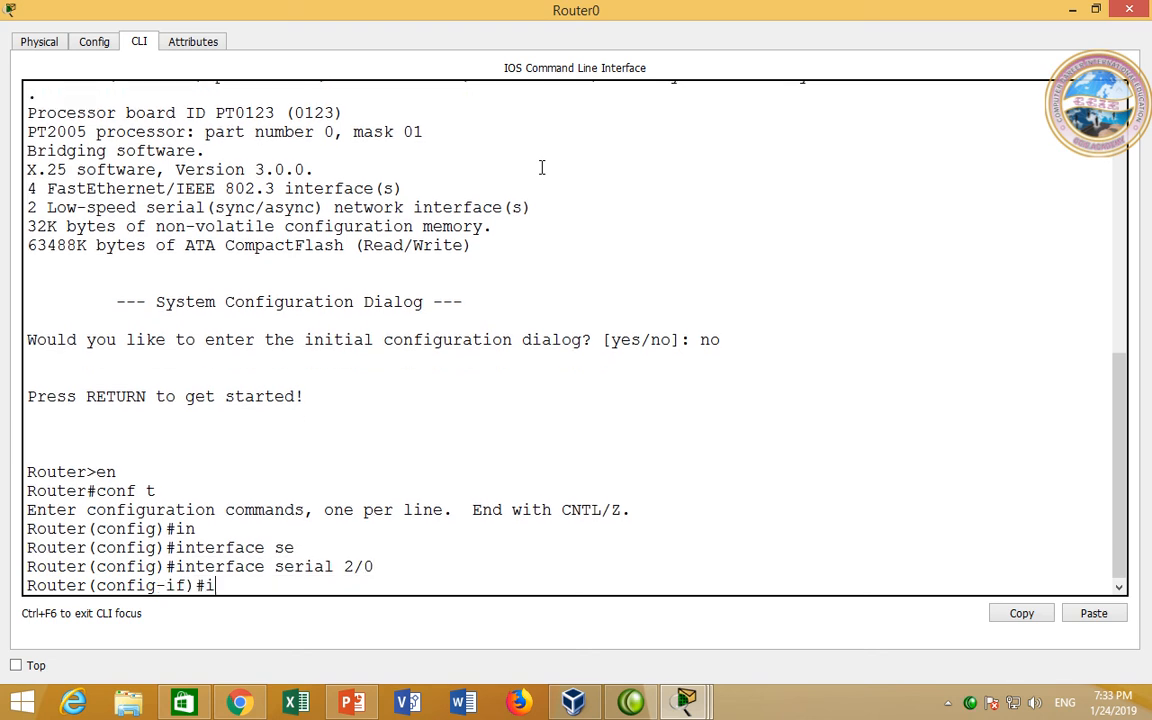
pyautogui.write('p add')
pyautogui.press('Tab')
pyautogui.write('192.1')
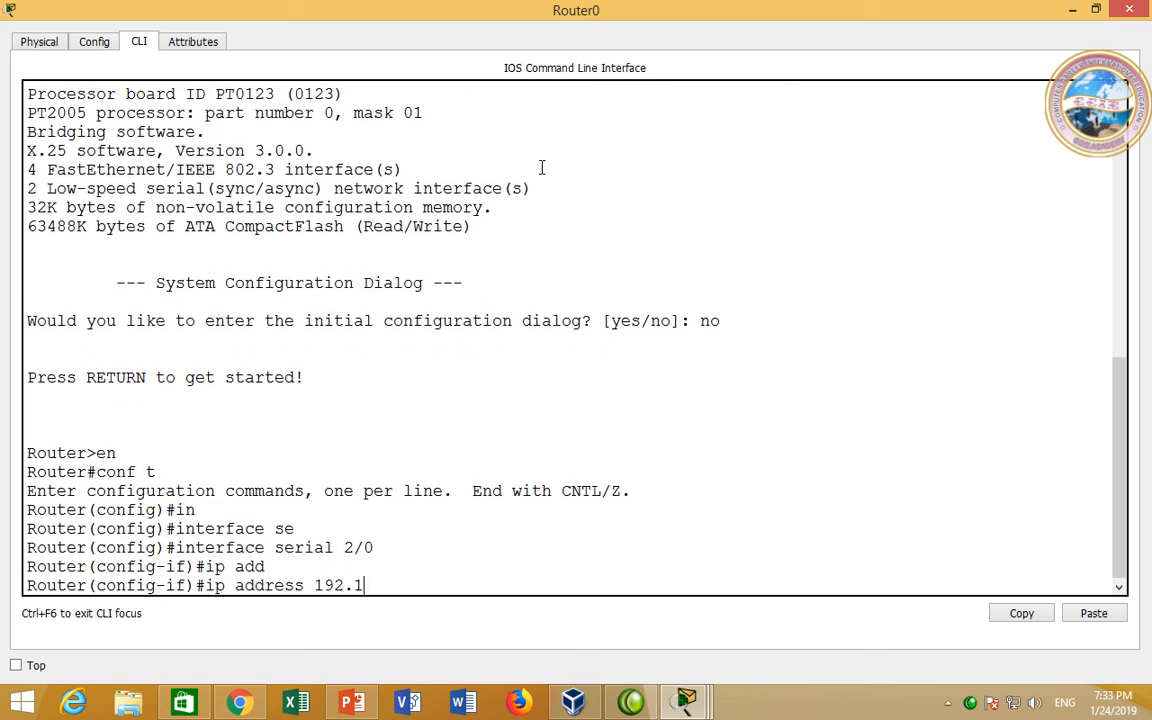
pyautogui.write('68.1.2 255.255.255.252')
pyautogui.press('Return')
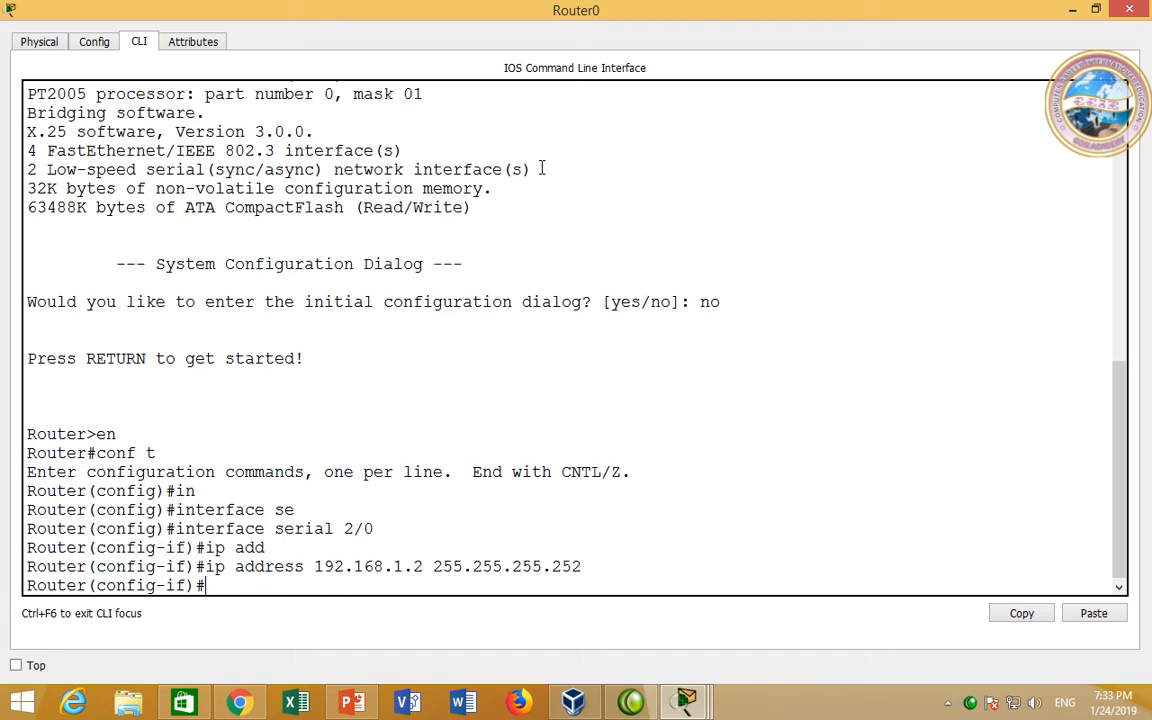
pyautogui.write('no sh')
pyautogui.press('Return')
pyautogui.write('exit')
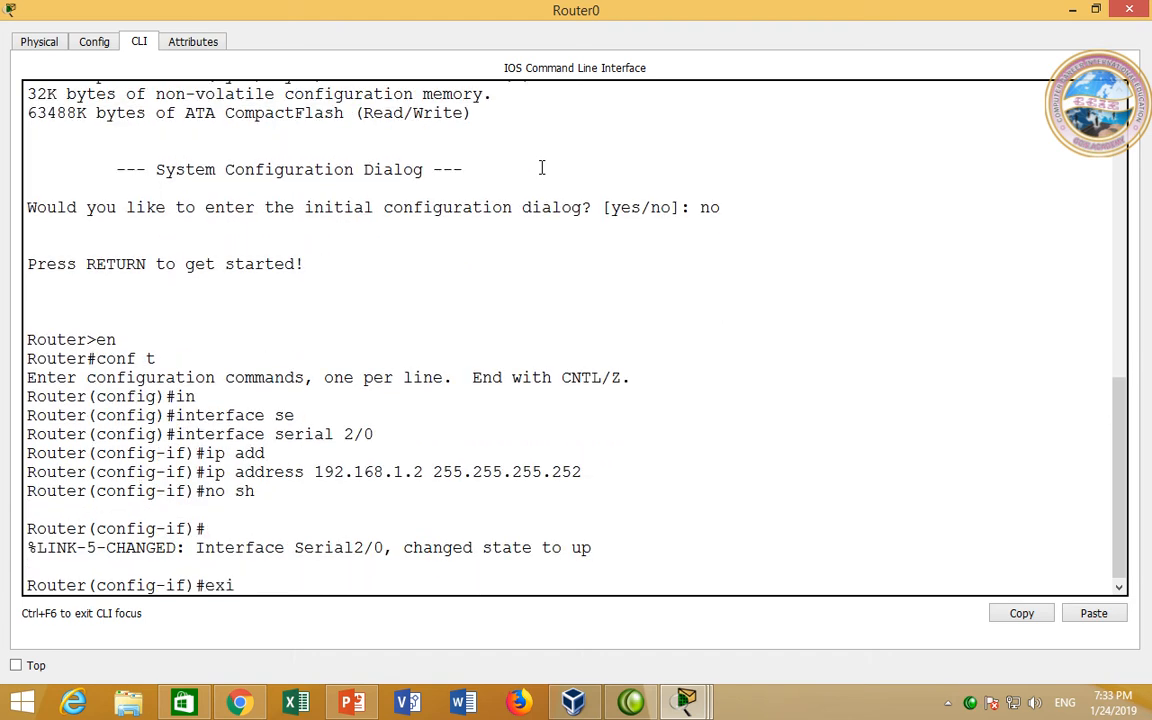
pyautogui.press('Return')
# Step: Create interface loopback 0 on Router0 with IP address 11.0.0.1 255.255.255.0
pyautogui.write('in')
pyautogui.press('Tab')
pyautogui.write('lo')
pyautogui.press('Tab')
pyautogui.write('0')
pyautogui.press('Return')
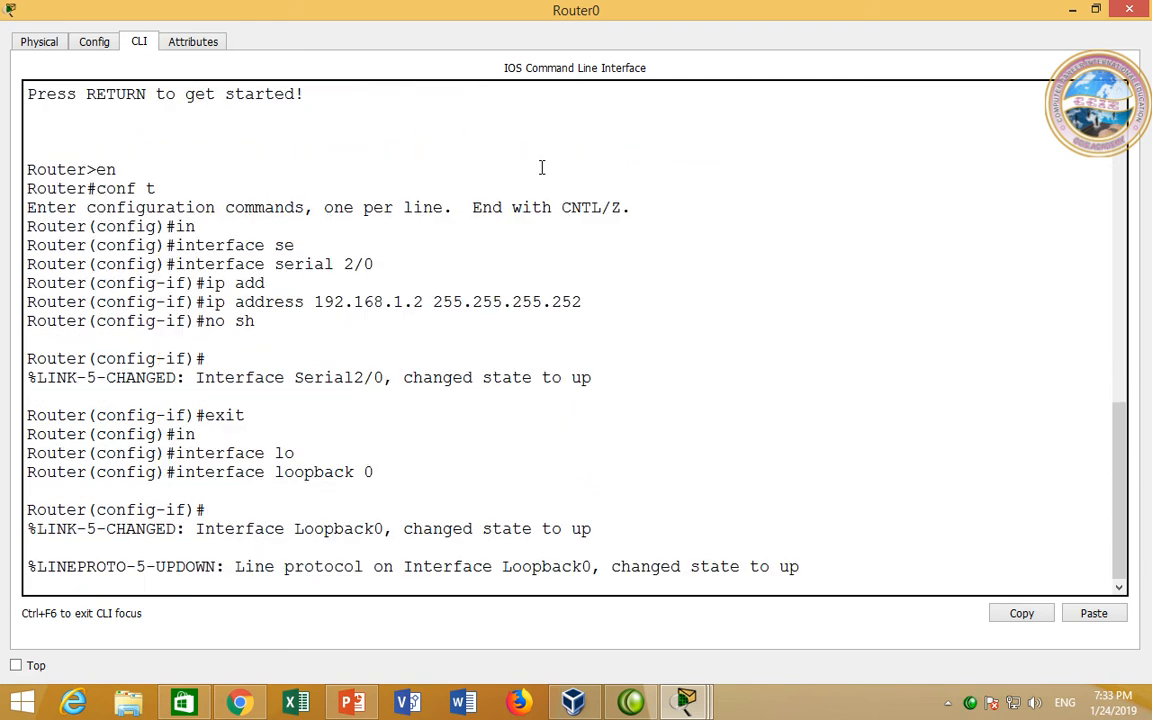
pyautogui.write('ip add')
pyautogui.press('Tab')
pyautogui.write('11.0.0.')
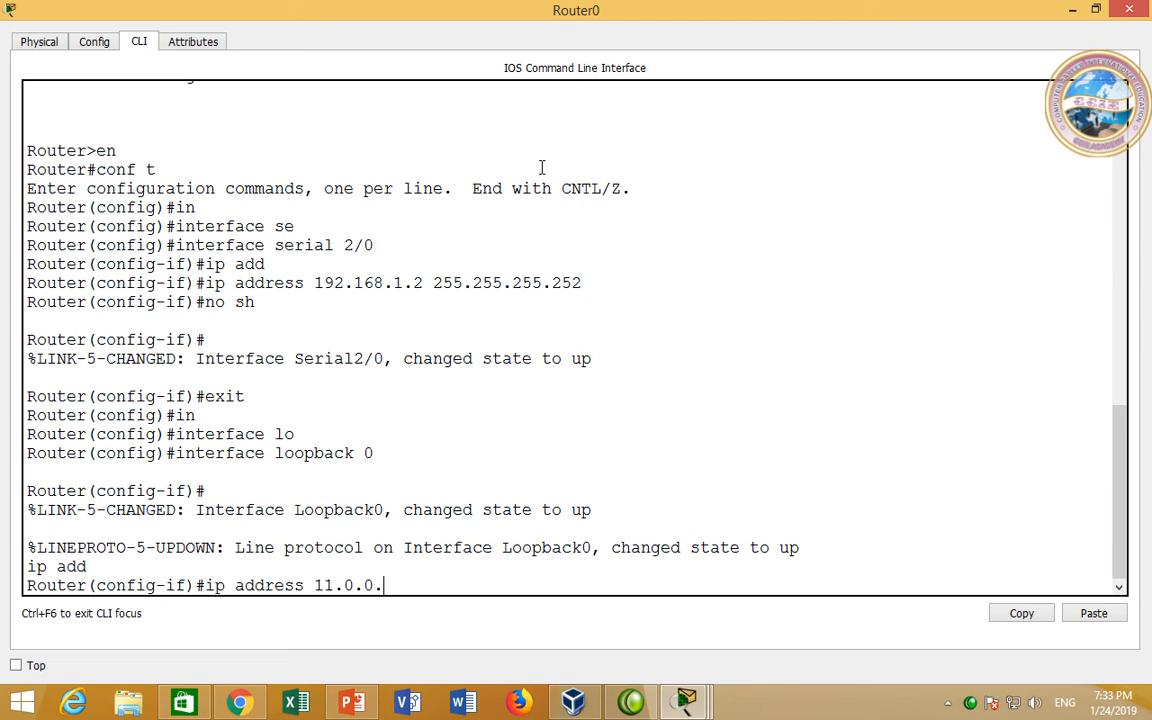
pyautogui.write('1 255.255.2')
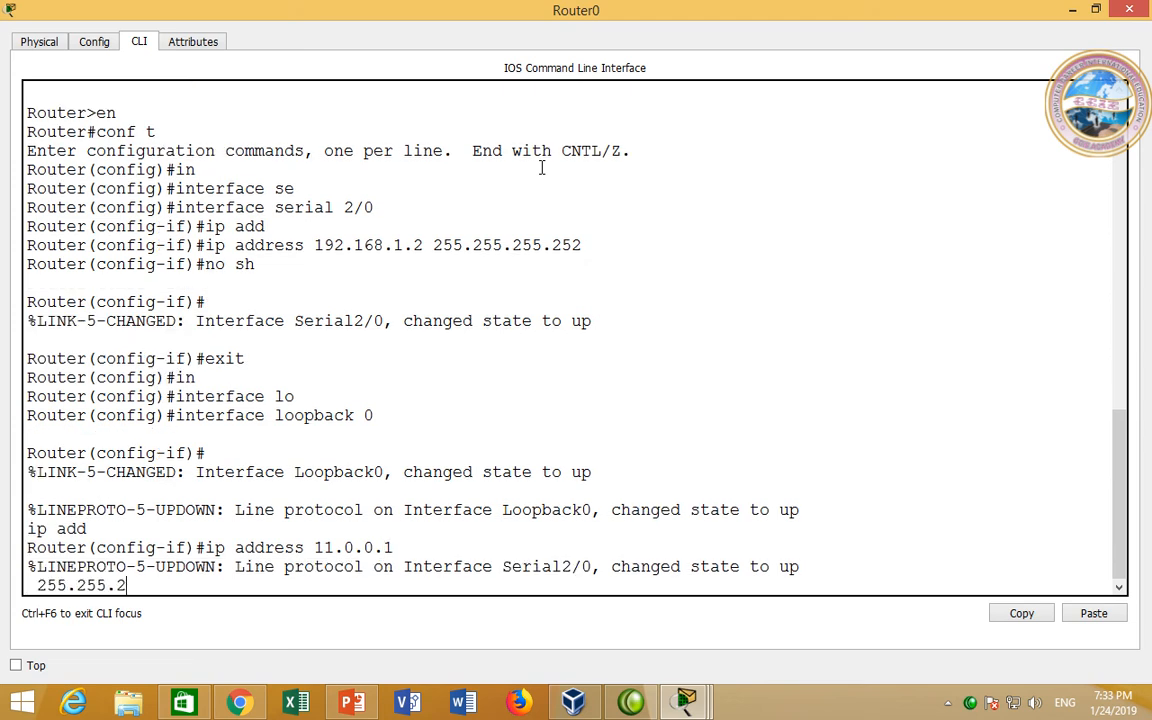
pyautogui.write('55.0')
pyautogui.press('Return')
# Step: Create interface loopback 1 on Router0 with IP address 11.0.1.1 255.255.255.0
pyautogui.press('Up')
pyautogui.press('Up')
pyautogui.press('BackSpace')
pyautogui.write('1')
pyautogui.press('Return')
pyautogui.press('Up')
pyautogui.press('Up')
pyautogui.press('Left')
pyautogui.press('Left')
pyautogui.press('Left')
pyautogui.press('Left')
pyautogui.press('Left')
pyautogui.press('Left')
pyautogui.press('Left')
pyautogui.press('Left')
pyautogui.press('Left')
pyautogui.press('Left')
pyautogui.press('Left')
pyautogui.press('Left')
pyautogui.press('Left')
pyautogui.press('Right')
pyautogui.press('Right')
pyautogui.press('Right')
pyautogui.press('Right')
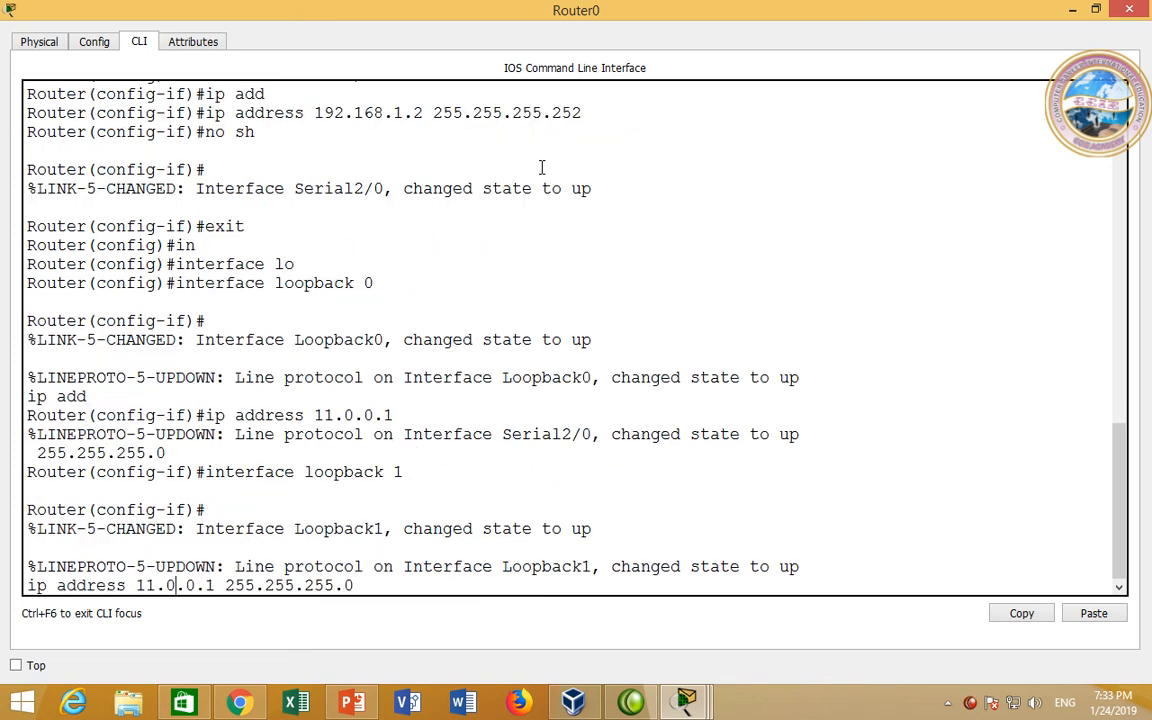
pyautogui.press('BackSpace')
pyautogui.write('1')
pyautogui.press('Return')
# Step: Create interface loopback 2 on Router0 with IP address 11.0.2.1 255.255.255.0
pyautogui.press('Up')
pyautogui.press('Up')
pyautogui.press('BackSpace')
pyautogui.write('2')
pyautogui.press('Return')
pyautogui.press('Up')
pyautogui.press('Up')
pyautogui.press('Left')
pyautogui.press('Left')
pyautogui.press('Left')
pyautogui.press('Left')
pyautogui.press('Left')
pyautogui.press('Left')
pyautogui.press('Left')
pyautogui.press('Left')
pyautogui.press('Left')
pyautogui.press('Left')
pyautogui.press('Left')
pyautogui.press('Left')
pyautogui.press('Left')
pyautogui.press('Left')
pyautogui.press('Left')
pyautogui.press('Left')
pyautogui.press('Left')
pyautogui.press('Left')
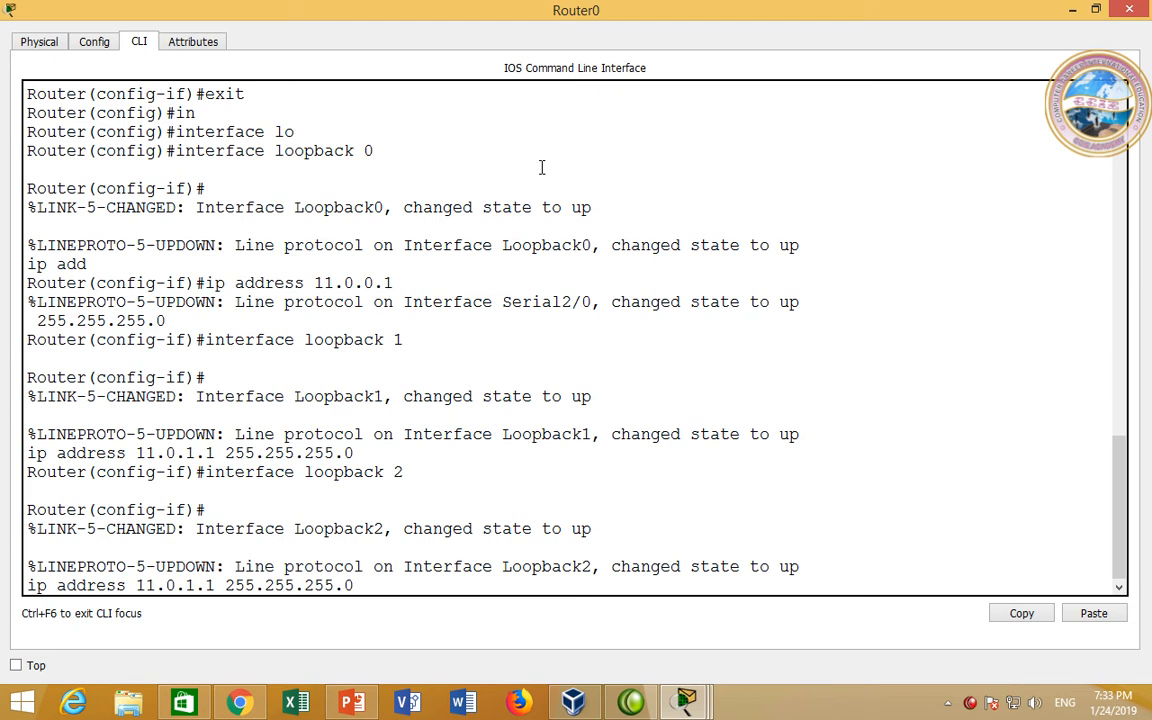
pyautogui.press('BackSpace')
pyautogui.write('2')
pyautogui.press('Return')
# Step: Create interface loopback 3 on Router0 with IP address 11.0.3.1 255.255.255.0
pyautogui.press('Up')
pyautogui.press('Up')
pyautogui.press('BackSpace')
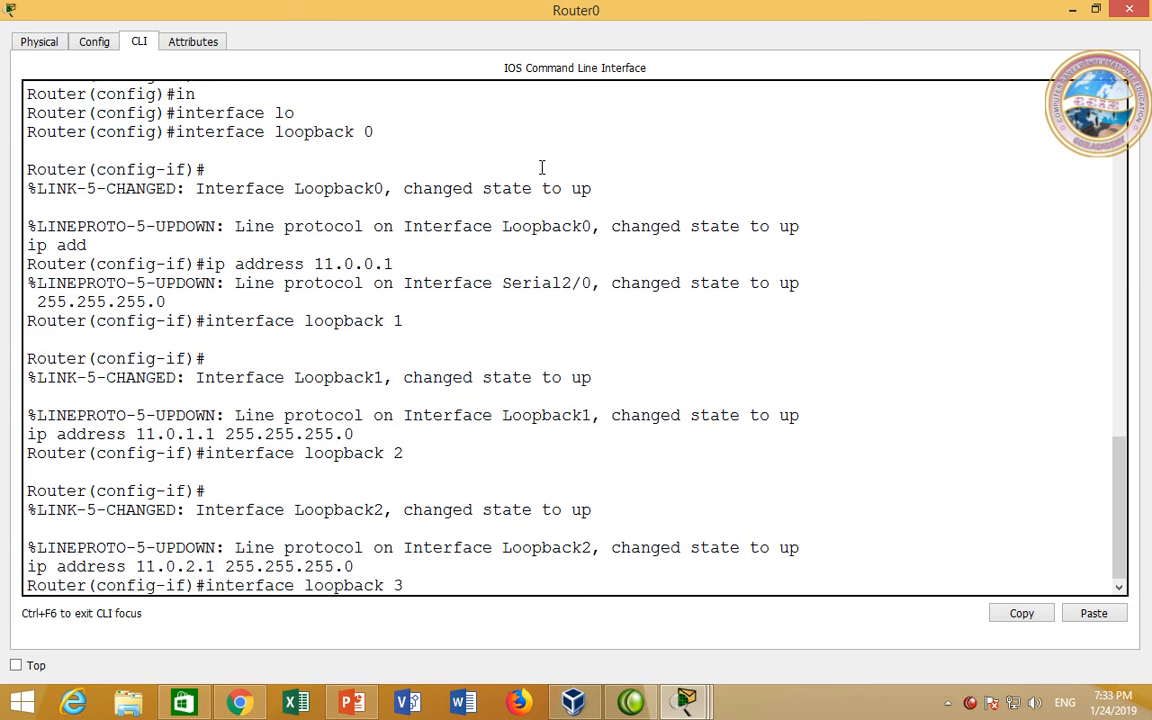
pyautogui.write('3')
pyautogui.press('Return')
pyautogui.press('Up')
pyautogui.press('Up')
pyautogui.press('Left')
pyautogui.press('Left')
pyautogui.press('Left')
pyautogui.press('Left')
pyautogui.press('Left')
pyautogui.press('Left')
pyautogui.press('Left')
pyautogui.press('Left')
pyautogui.press('Left')
pyautogui.press('Left')
pyautogui.press('Left')
pyautogui.press('Left')
pyautogui.press('Left')
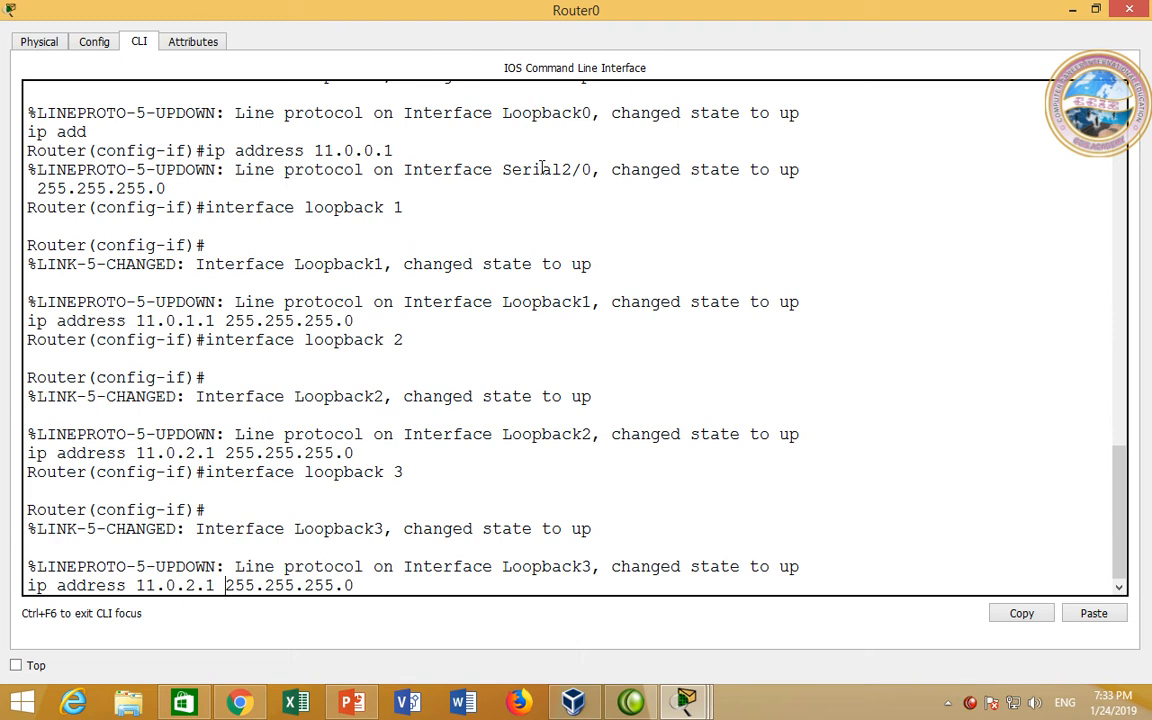
pyautogui.press('BackSpace')
pyautogui.write('3')
pyautogui.press('Return')
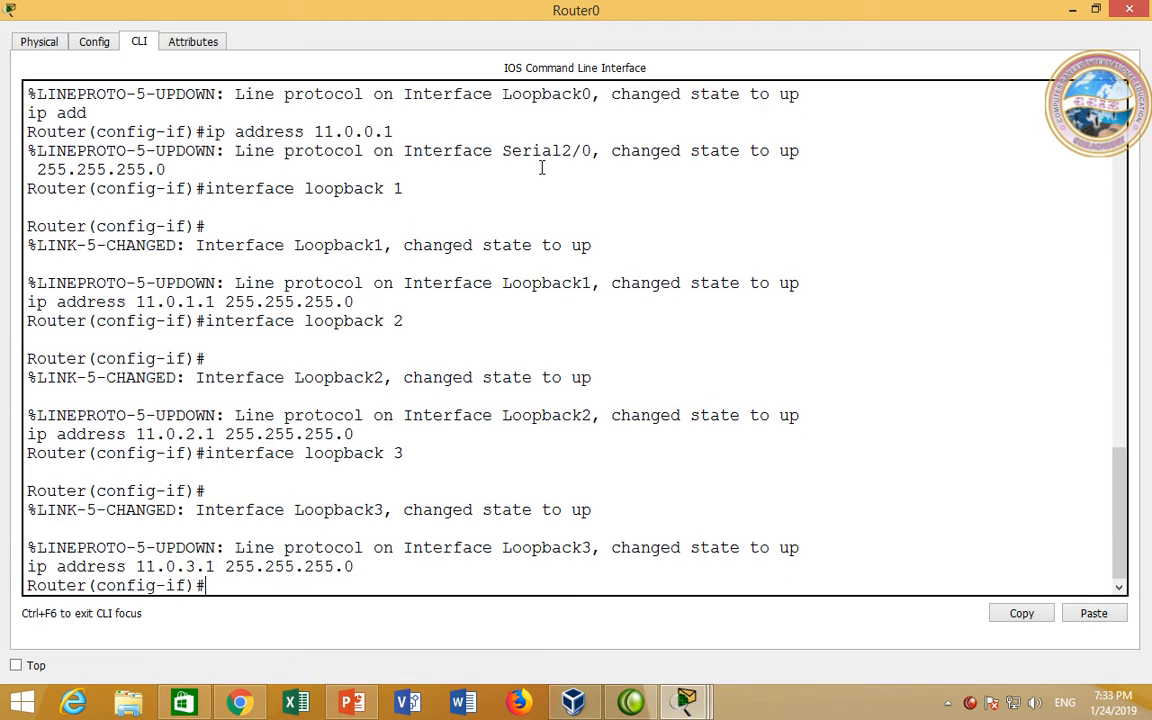
# Step: Show Router0's brief IP interface summary from configuration mode and check the loopback and serial interface entries
pyautogui.write('sh ip int br')
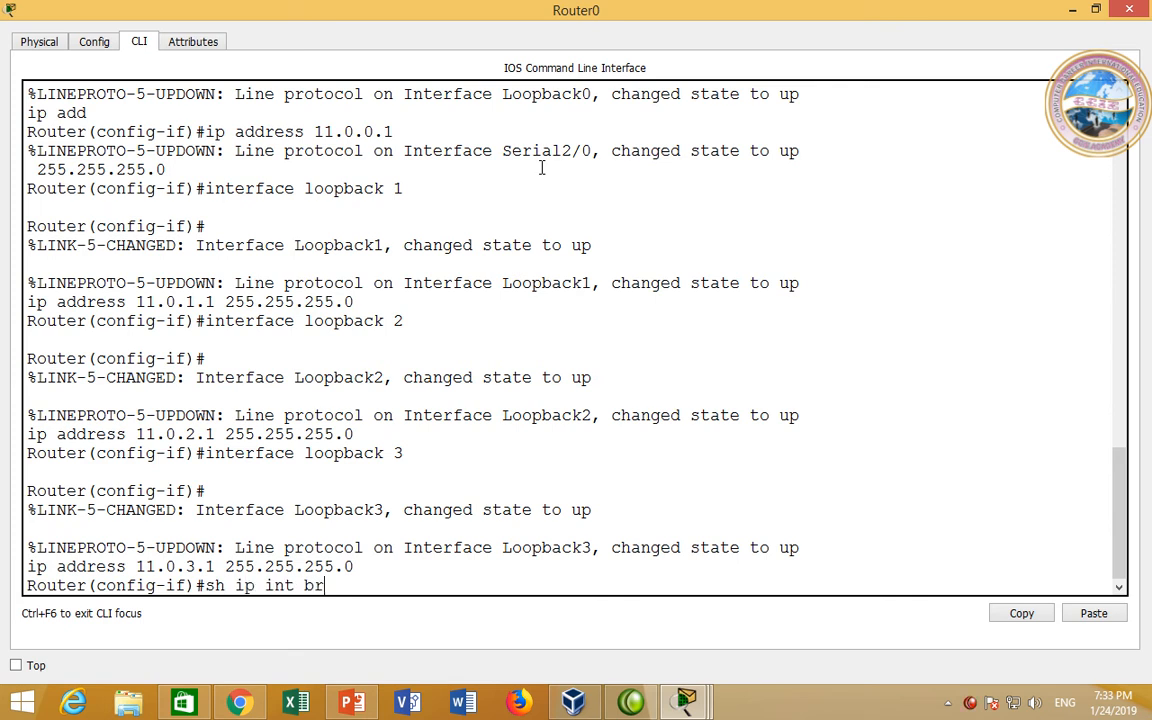
pyautogui.press('Return')
pyautogui.write('do sh i')
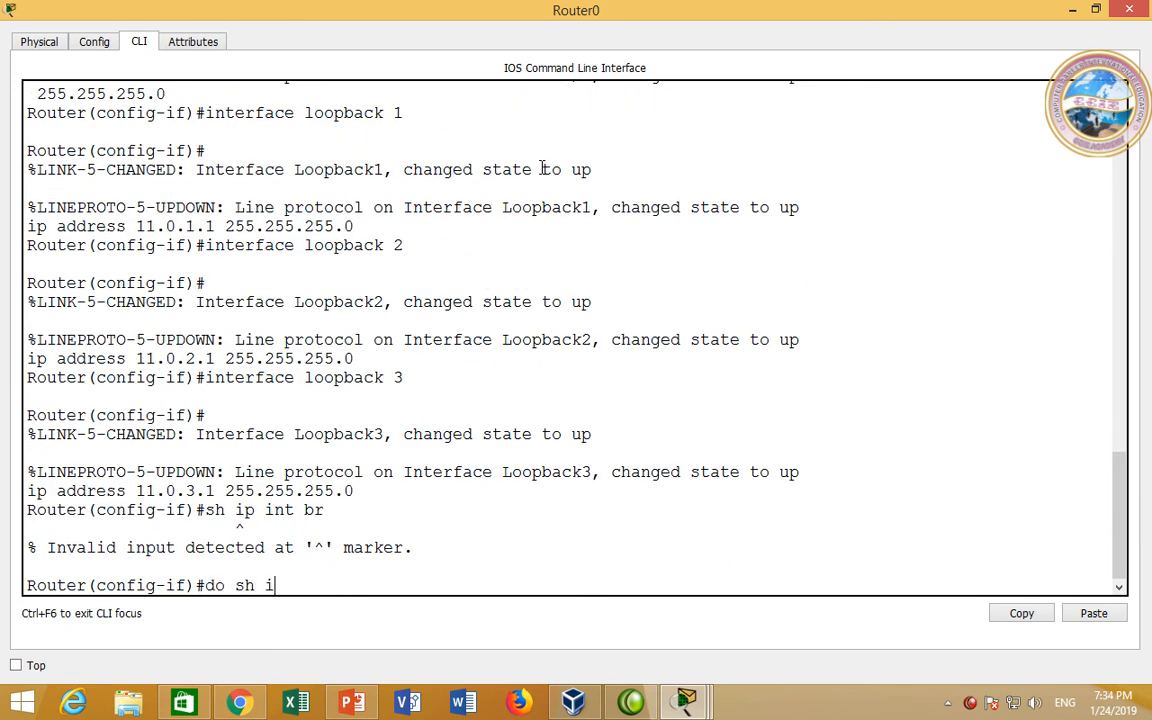
pyautogui.write('p int br')
pyautogui.press('Return')
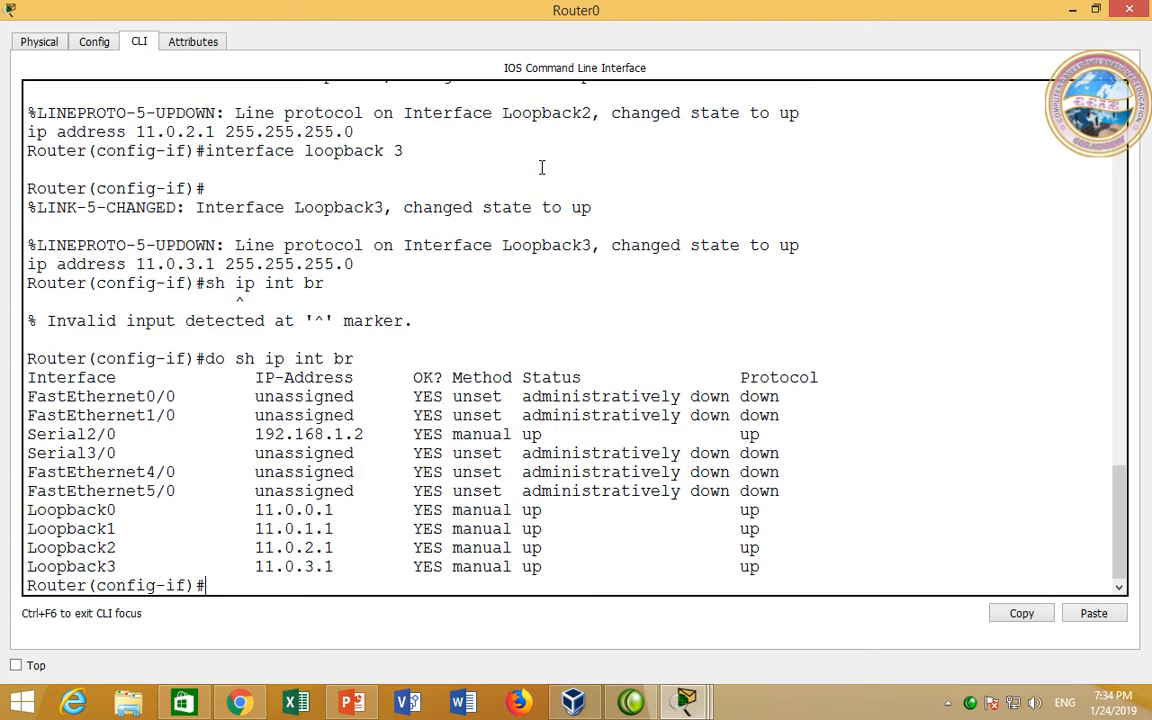
pyautogui.moveTo(760, 568); pyautogui.dragTo(115, 523)
pyautogui.click(114, 521)
pyautogui.moveTo(37, 434); pyautogui.dragTo(749, 434)
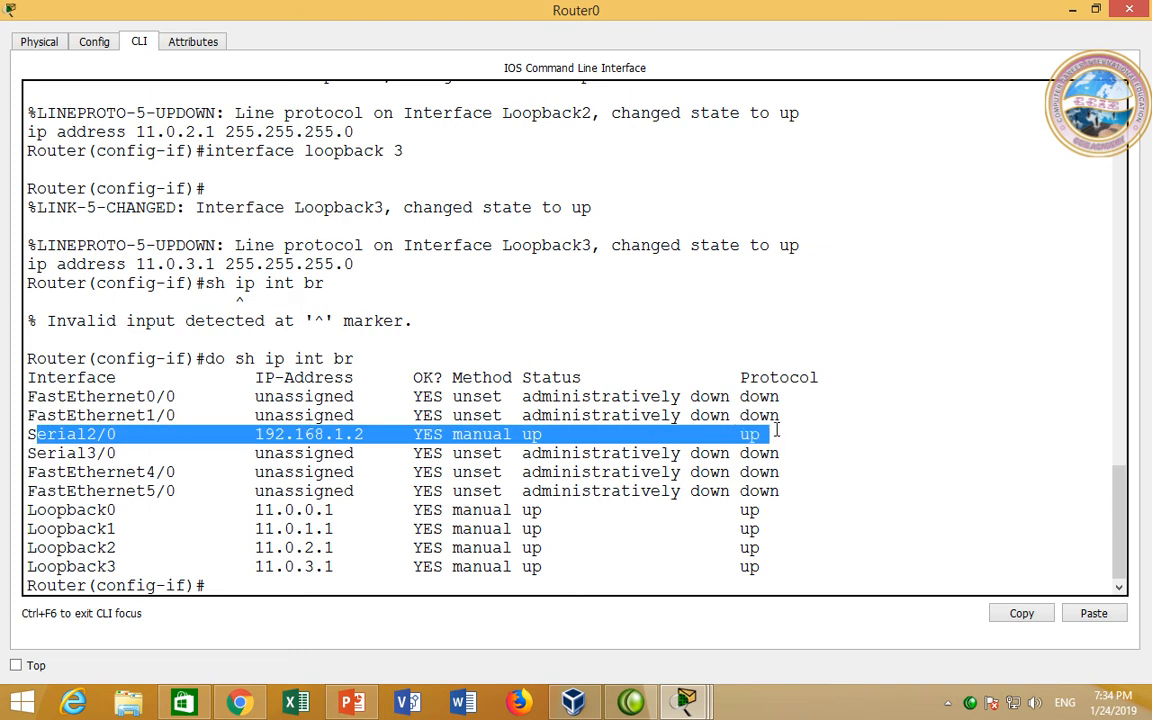
pyautogui.click(749, 434)
pyautogui.click(80, 453)
pyautogui.write('int')
pyautogui.press('Tab')
pyautogui.write('se')
pyautogui.press('BackSpace')
pyautogui.press('BackSpace')
pyautogui.press('Tab')
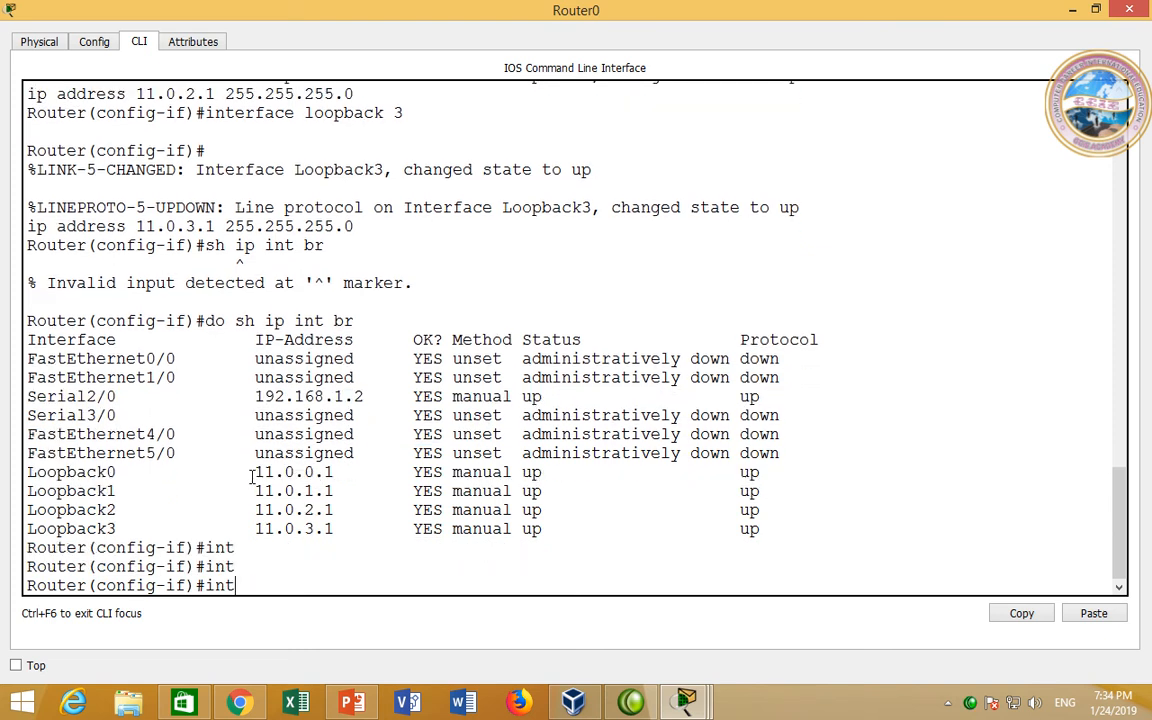
pyautogui.press('BackSpace')
pyautogui.press('BackSpace')
pyautogui.press('BackSpace')
# Step: Assign IP address 192.168.2.1 255.255.255.252 to Router0's serial 3/0 interface
pyautogui.write('exit')
pyautogui.press('Return')
pyautogui.write('in')
pyautogui.press('Tab')
pyautogui.write('se')
pyautogui.press('Tab')
pyautogui.write('3/0')
pyautogui.press('Return')
pyautogui.write('ip add')
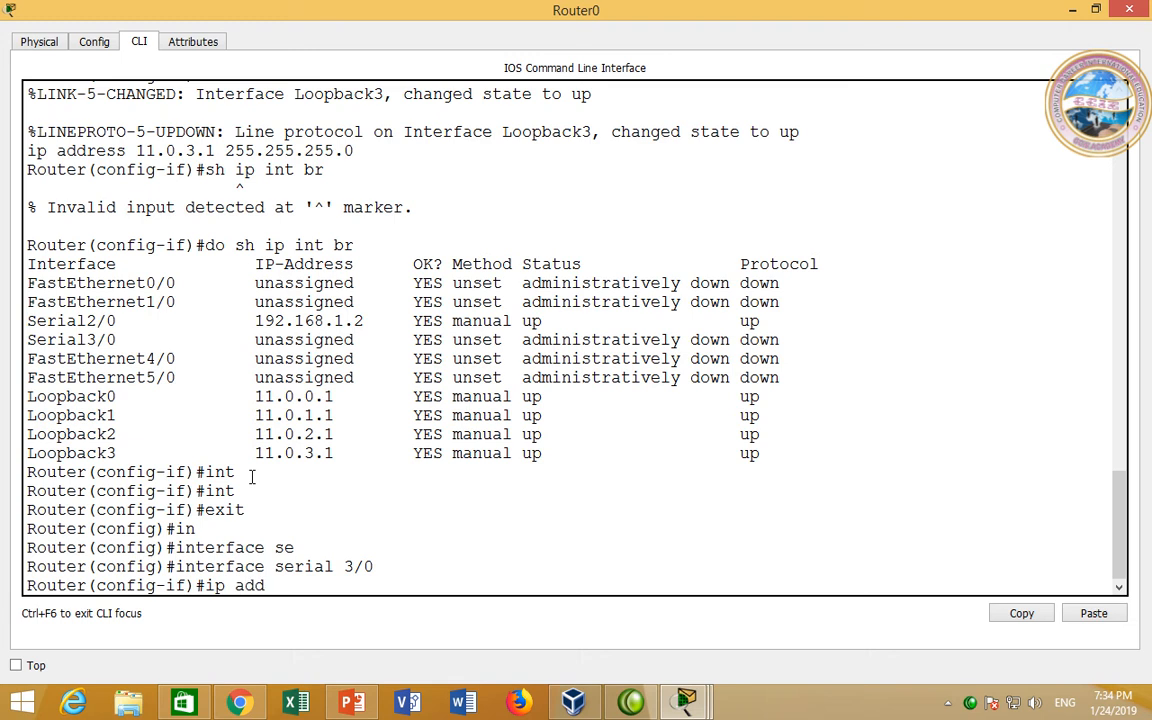
pyautogui.press('Tab')
pyautogui.write('192.168.')
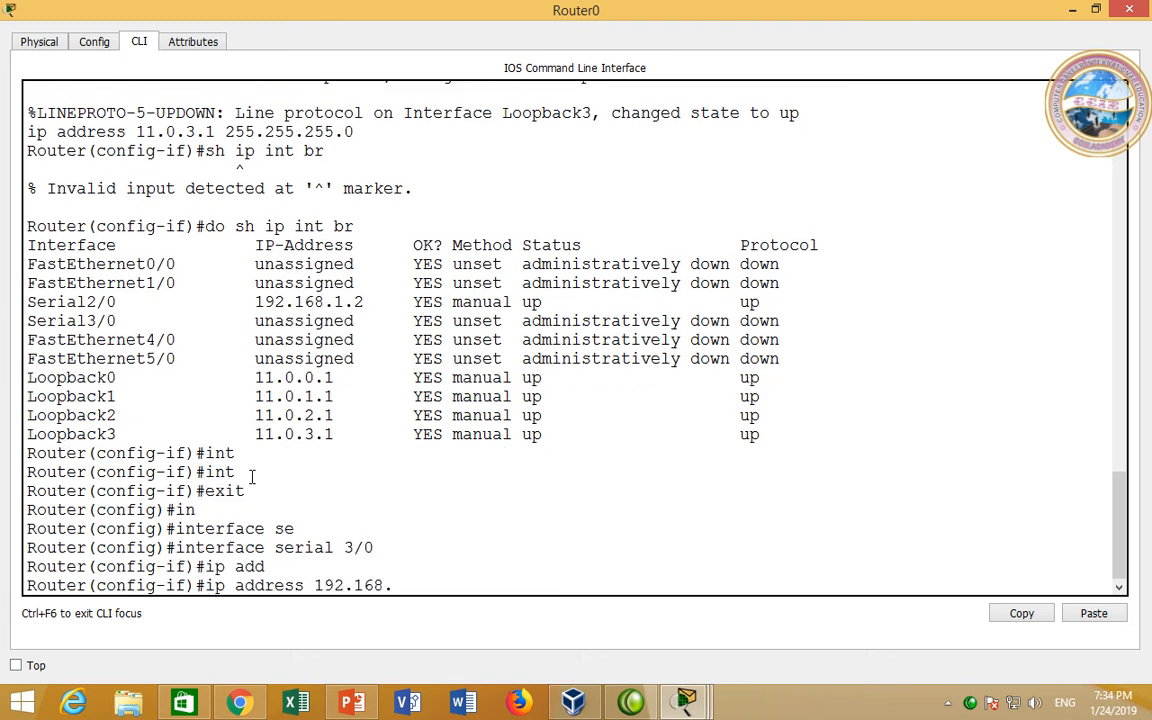
pyautogui.write('2.1 255.255.255.252')
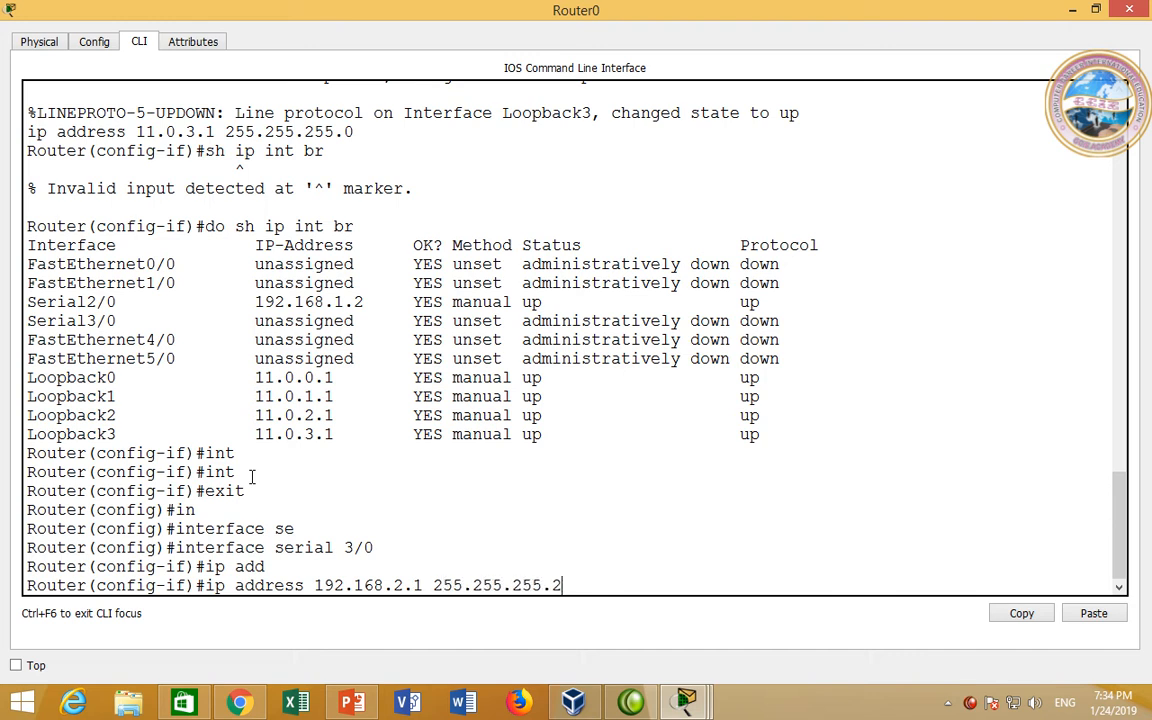
pyautogui.press('Return')
# Step: Enable Router0's serial 3/0 interface and return to global configuration mode
pyautogui.write('no sh')
pyautogui.press('Return')
pyautogui.press('Return')
pyautogui.write('exit')
pyautogui.press('Return')
pyautogui.press('Return')
# Step: Set Router0's hostname to R2
pyautogui.write('ho')
pyautogui.press('Tab')
pyautogui.write('R2')
pyautogui.press('Return')
pyautogui.press('Return')
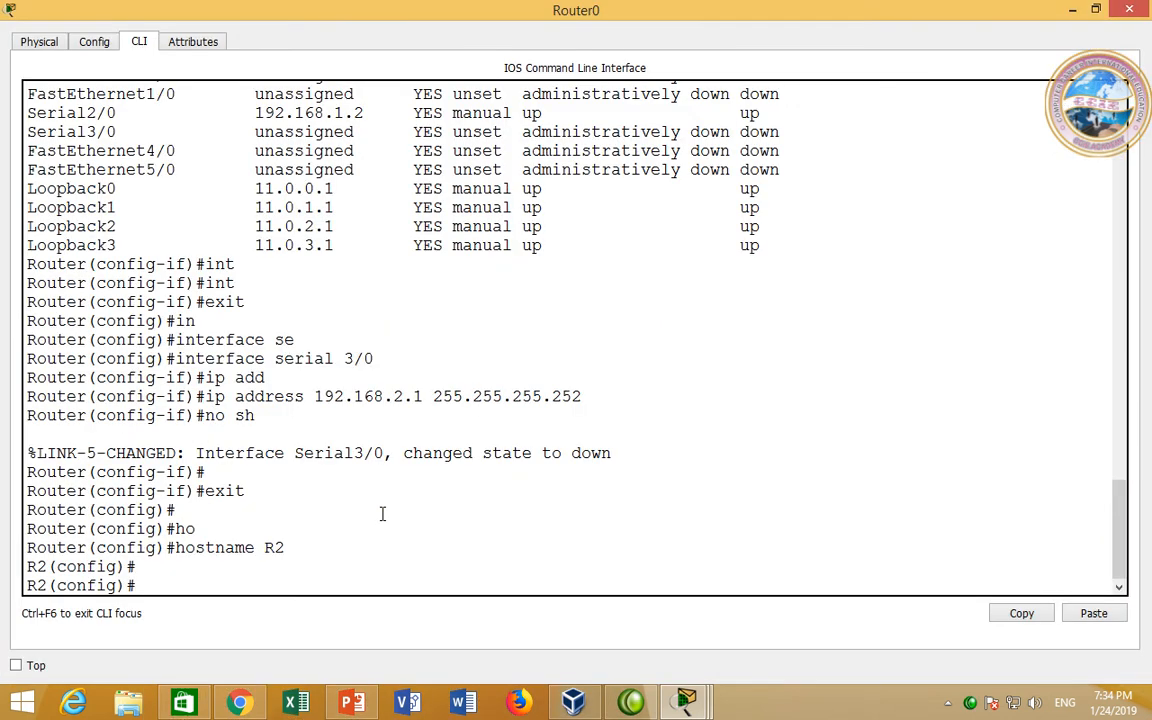
# Step: Save Router0's running configuration from configuration mode and close its device window
pyautogui.write('do wr')
pyautogui.press('Return')
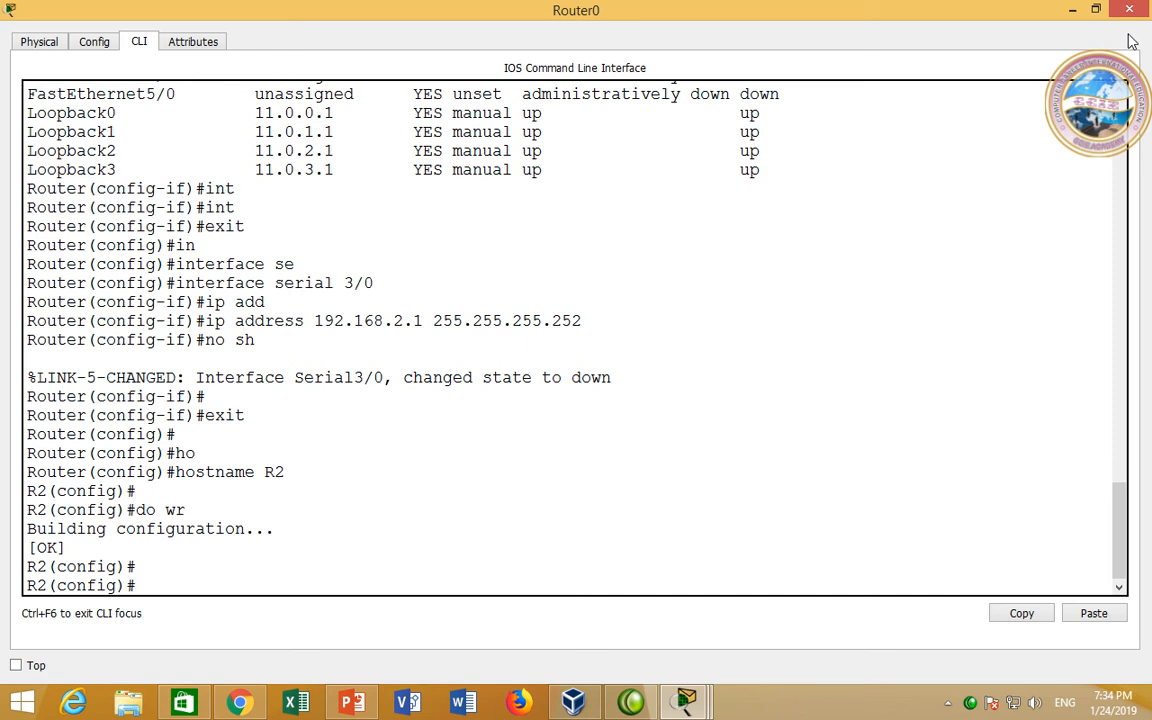
pyautogui.click(1129, 9)
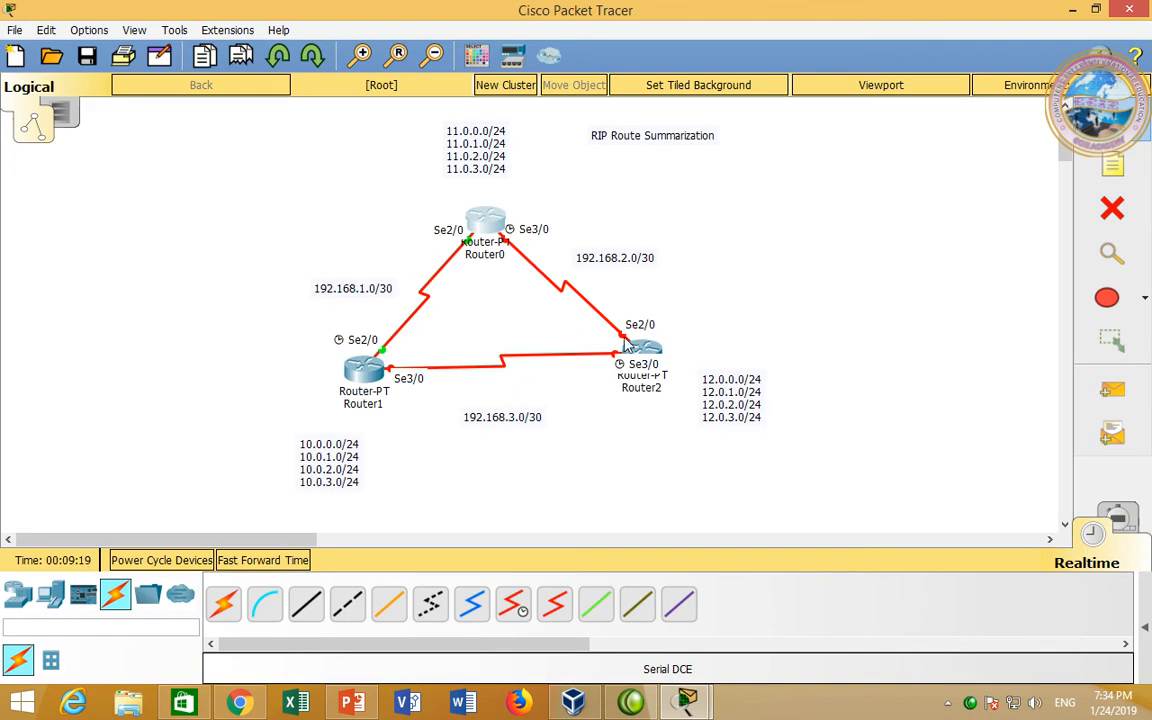
# Step: Open Router2's command line in a maximized window and decline the initial configuration dialog
pyautogui.moveTo(650, 355)
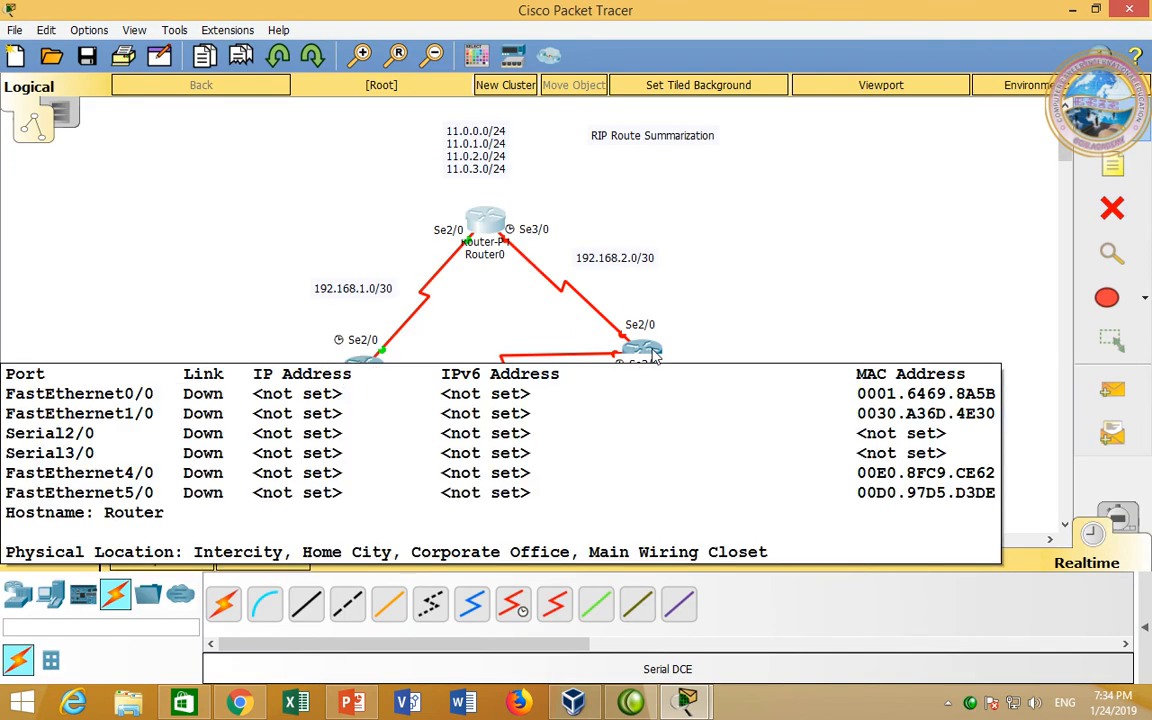
pyautogui.click(645, 352)
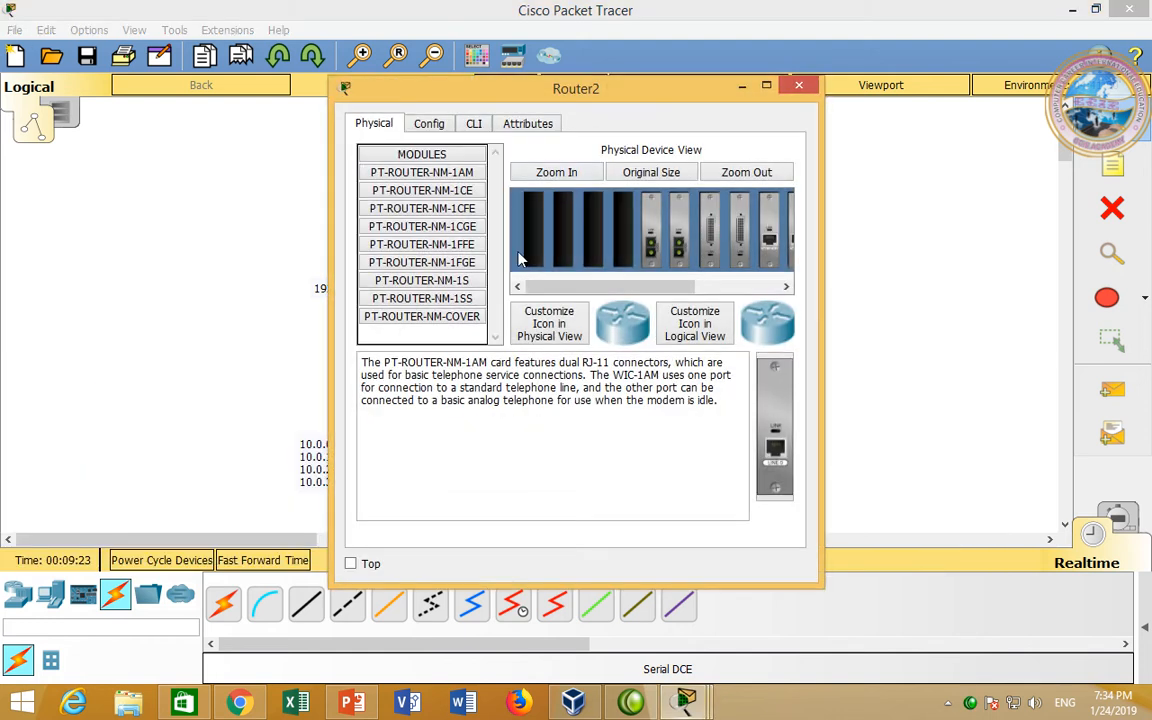
pyautogui.click(473, 123)
pyautogui.doubleClick(536, 95)
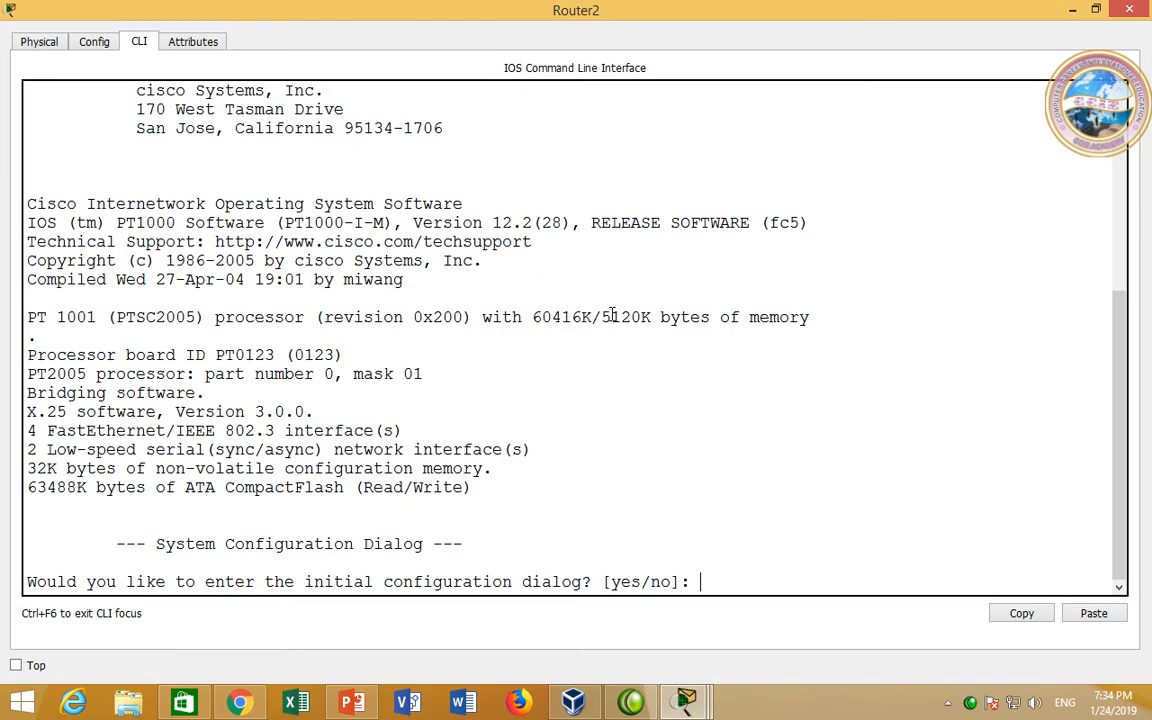
pyautogui.write('no')
pyautogui.press('Return')
pyautogui.press('Return')
pyautogui.press('Return')
# Step: Enter global configuration mode on Router2 and assign IP address 192.168.2.2 255.255.255.252 to interface serial 2/0
pyautogui.write('en')
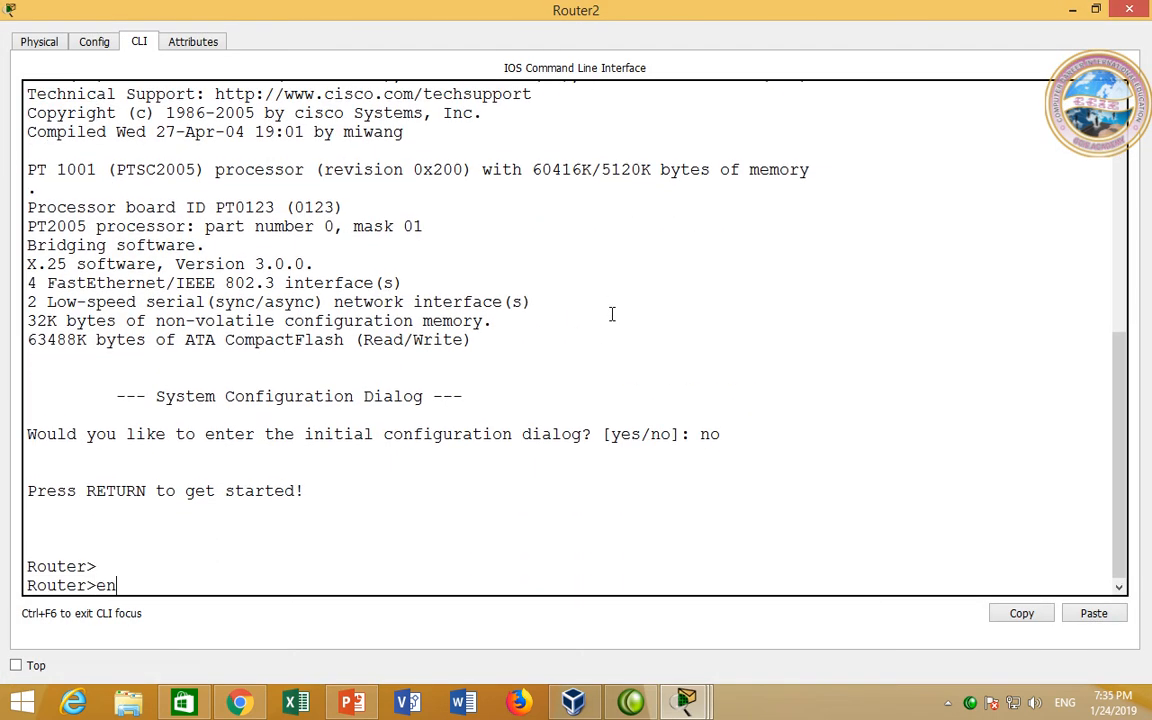
pyautogui.press('Return')
pyautogui.write('conf t')
pyautogui.press('Return')
pyautogui.write('in')
pyautogui.press('Tab')
pyautogui.write('se')
pyautogui.press('Tab')
pyautogui.write('2/0')
pyautogui.press('Return')
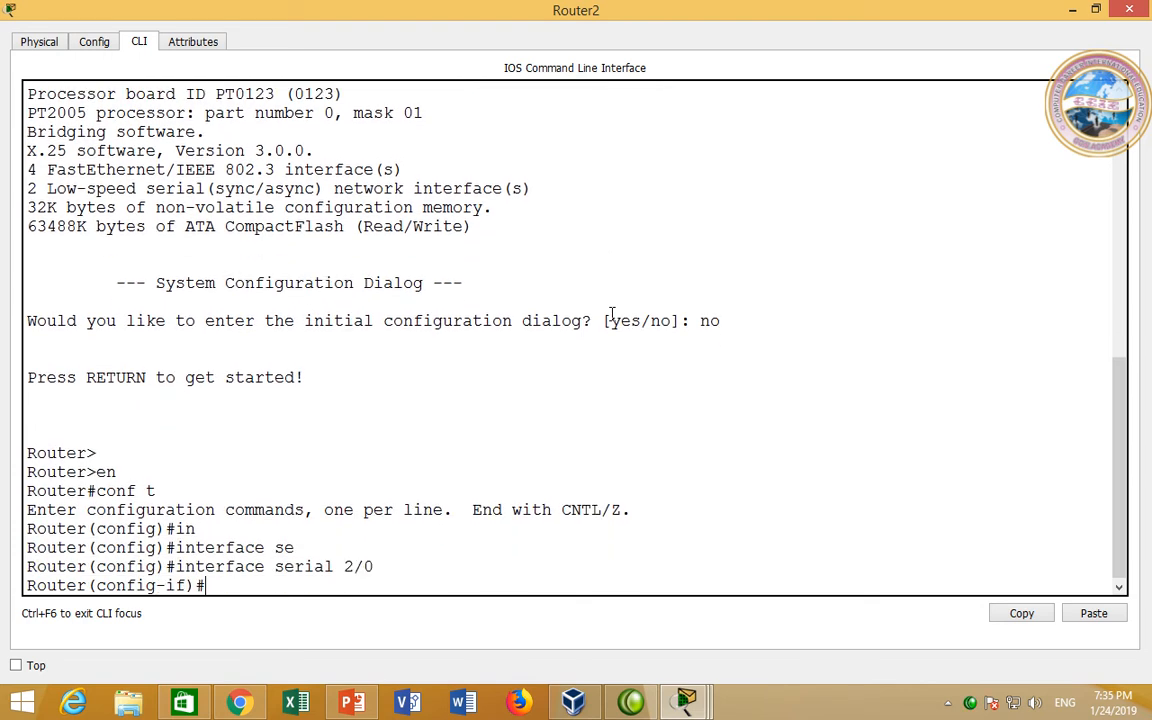
pyautogui.write('ip add')
pyautogui.press('Tab')
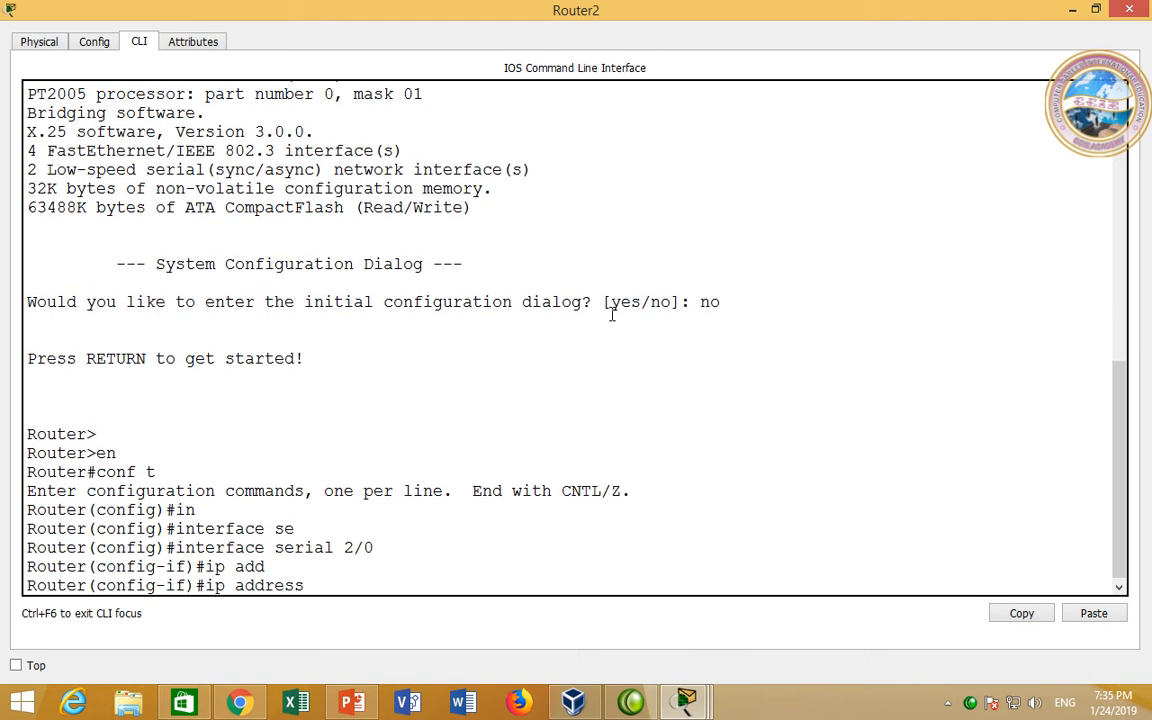
pyautogui.write('192.168.2.2 255.255.255.25')
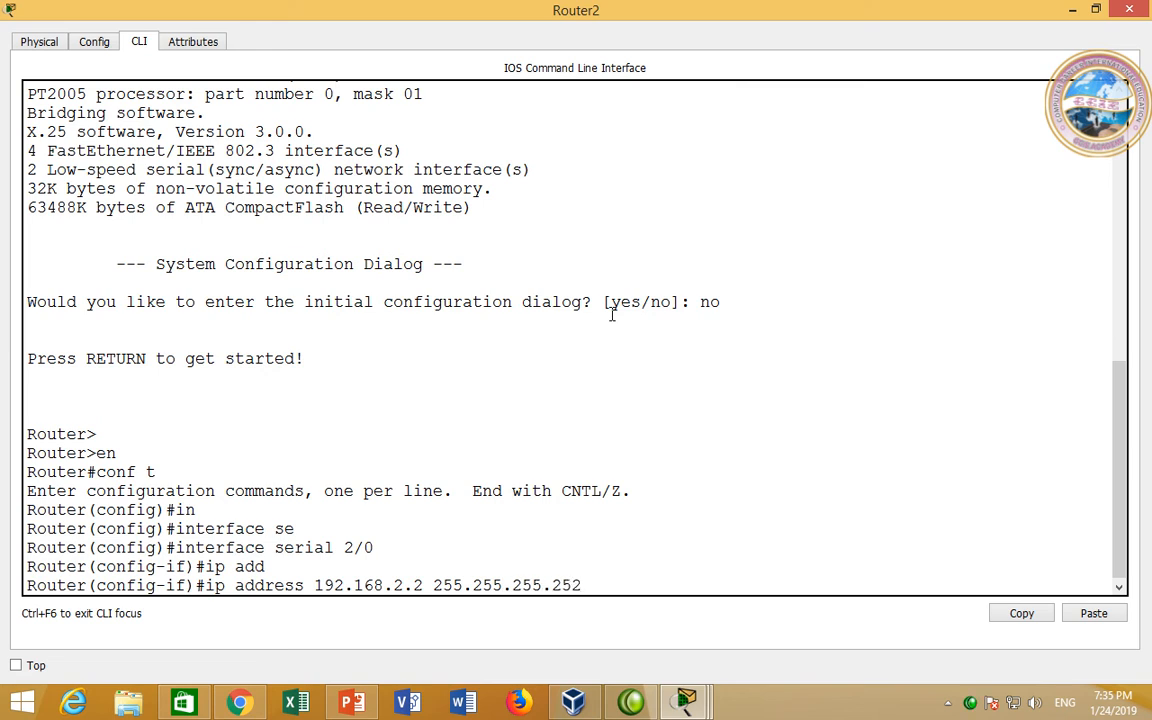
pyautogui.write('2')
pyautogui.press('Return')
# Step: Enable Router2's serial 2/0 interface and return to global configuration mode
pyautogui.write('n sh')
pyautogui.press('BackSpace')
pyautogui.press('BackSpace')
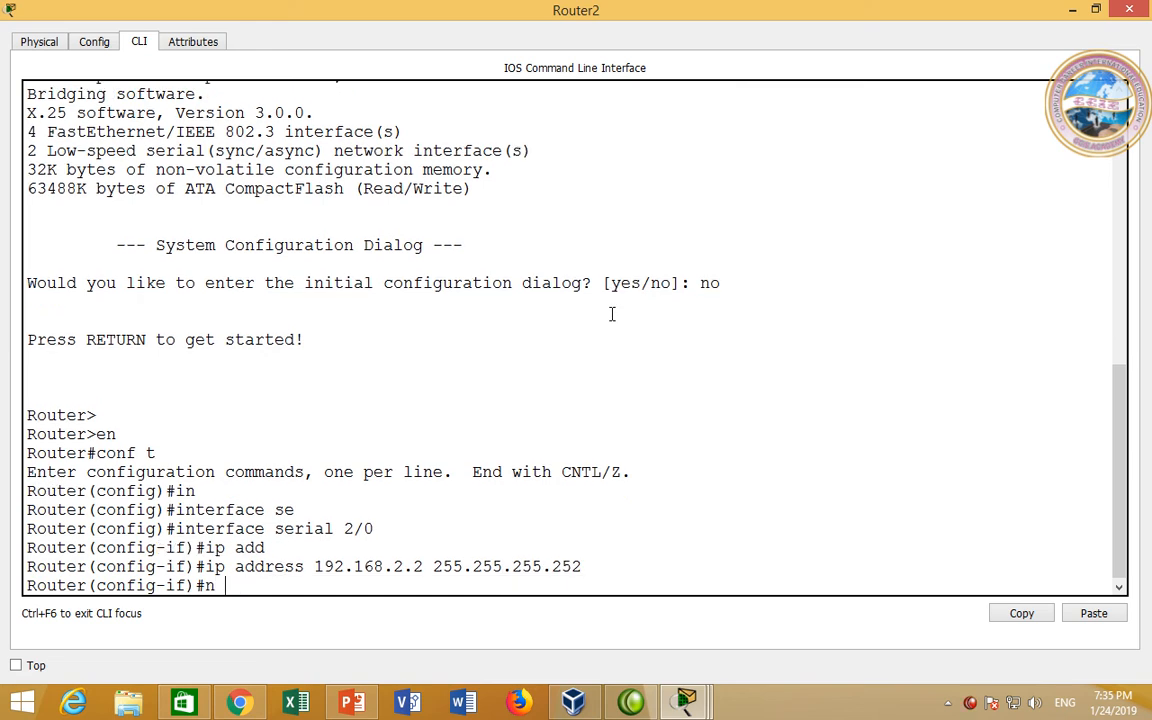
pyautogui.write('sh')
pyautogui.press('Return')
pyautogui.write('exit')
pyautogui.press('Return')
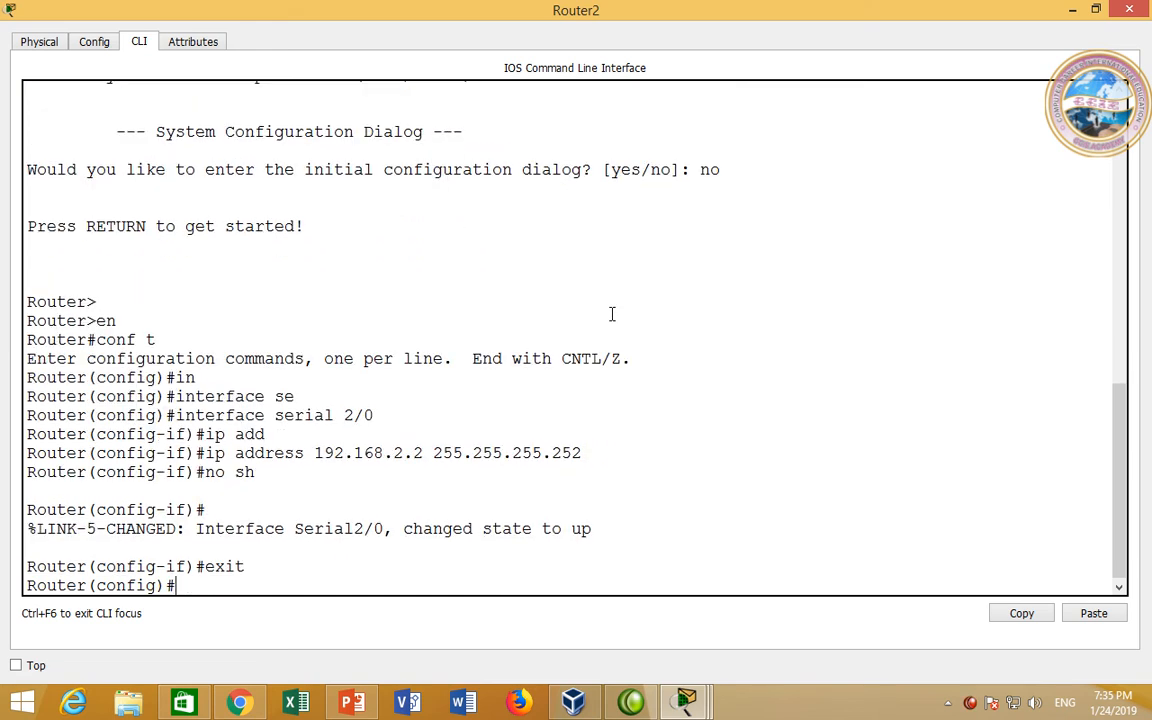
# Step: Create interface loopback 0 on Router2
pyautogui.write('in')
pyautogui.press('Tab')
pyautogui.write('lo0')
pyautogui.press('Return')
# Step: Assign IP address 12.0.0.1 with mask 255.255.255.252 to Router2's loopback 0
pyautogui.write('ip ad')
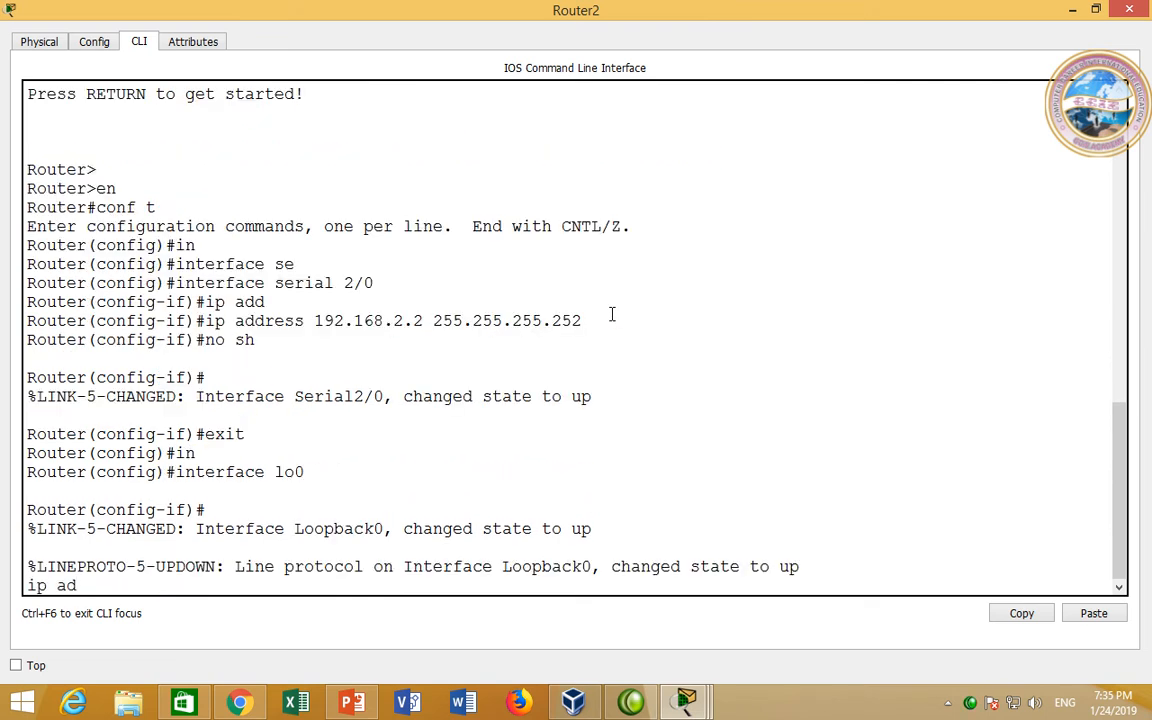
pyautogui.press('Tab')
pyautogui.write('12.0.0.1')
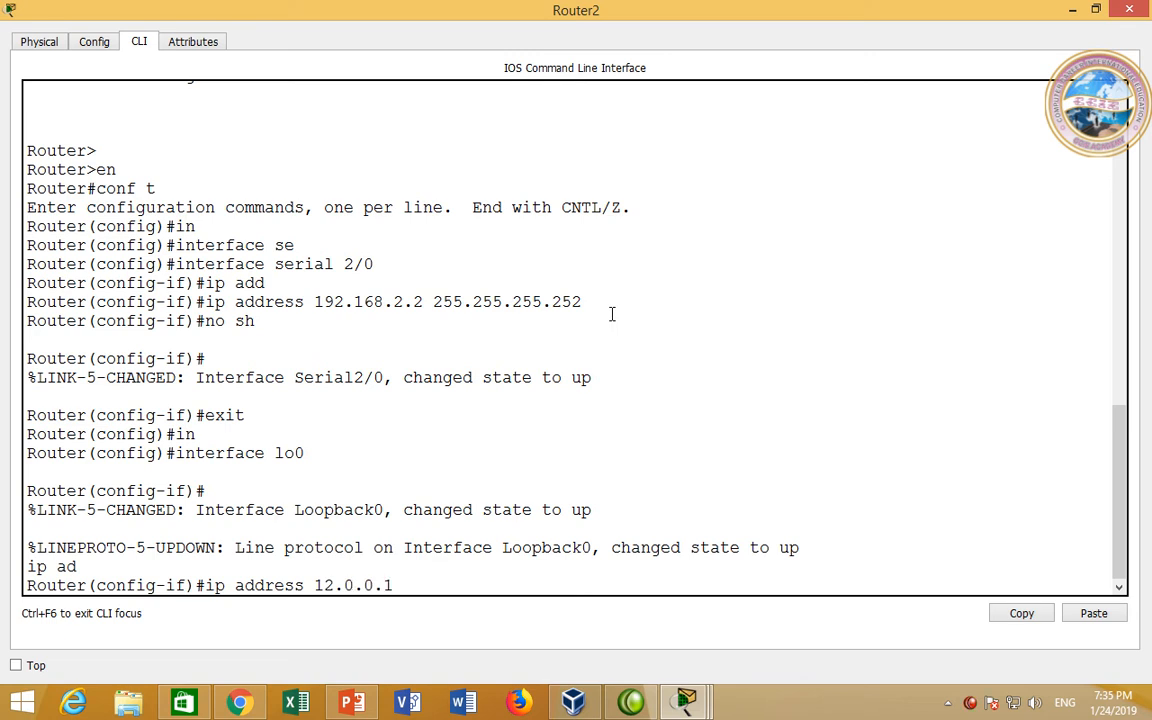
pyautogui.write(' 255.255.255.252')
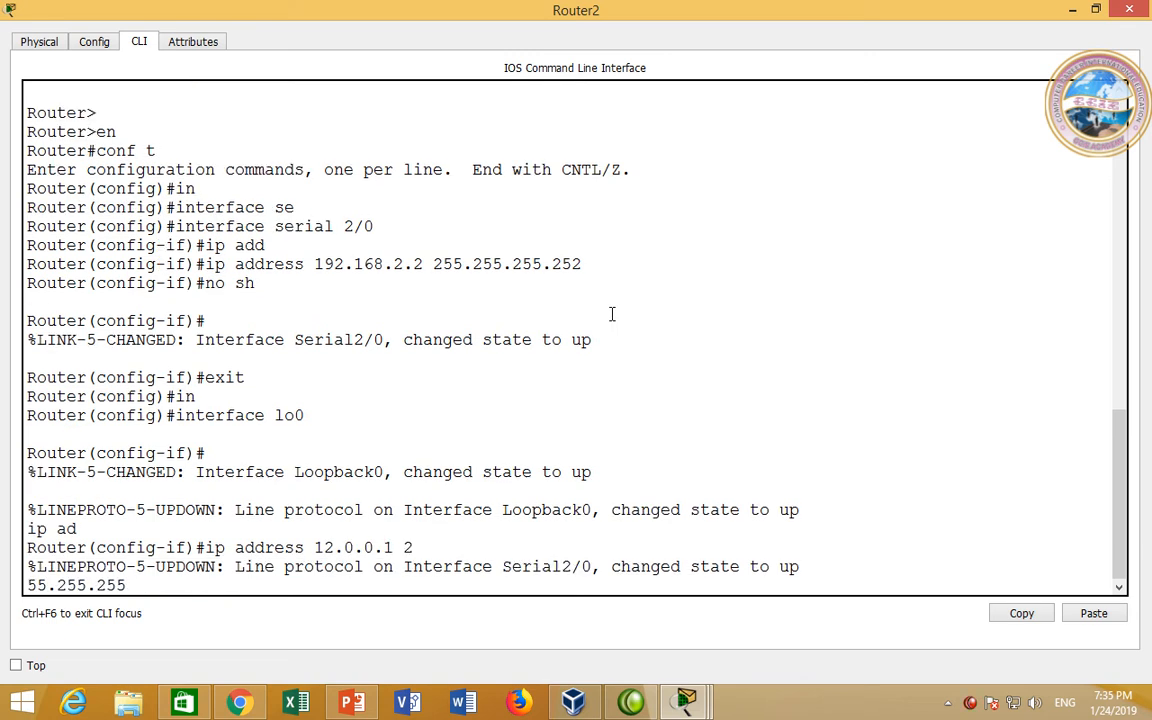
pyautogui.press('Return')
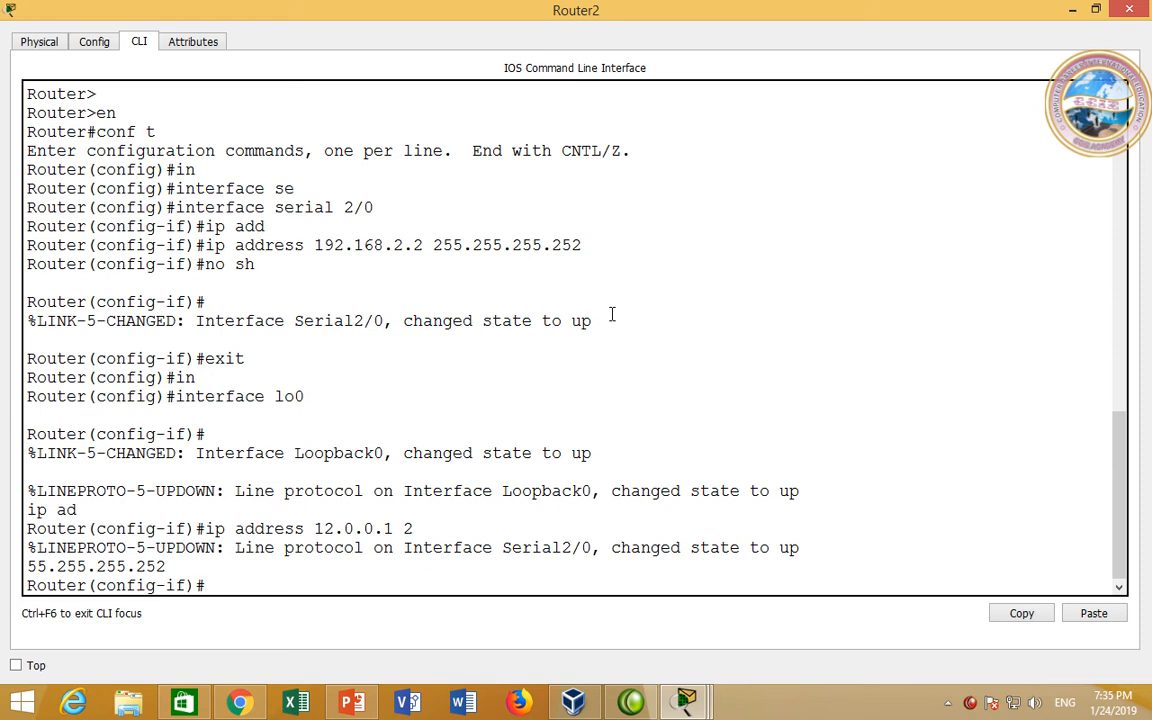
# Step: Remove the IP address 12.0.0.1 255.255.255.252 from Router2's loopback 0
pyautogui.press('Up')
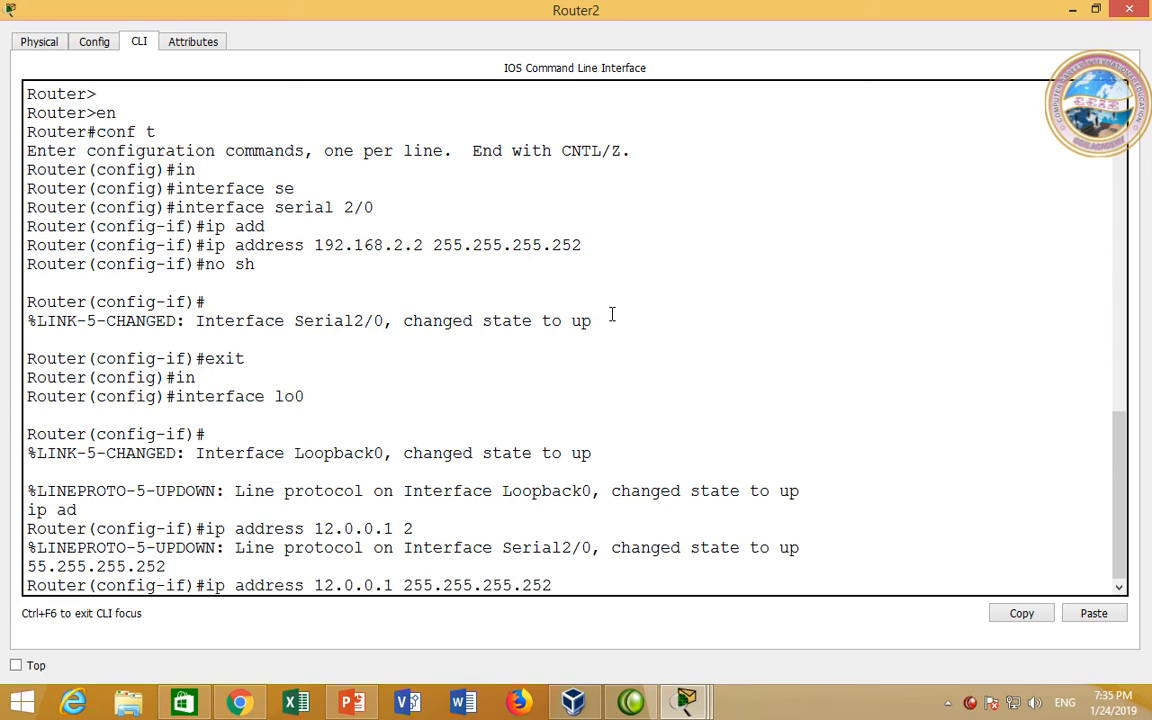
pyautogui.press('Home')
pyautogui.write('no')
pyautogui.press('Return')
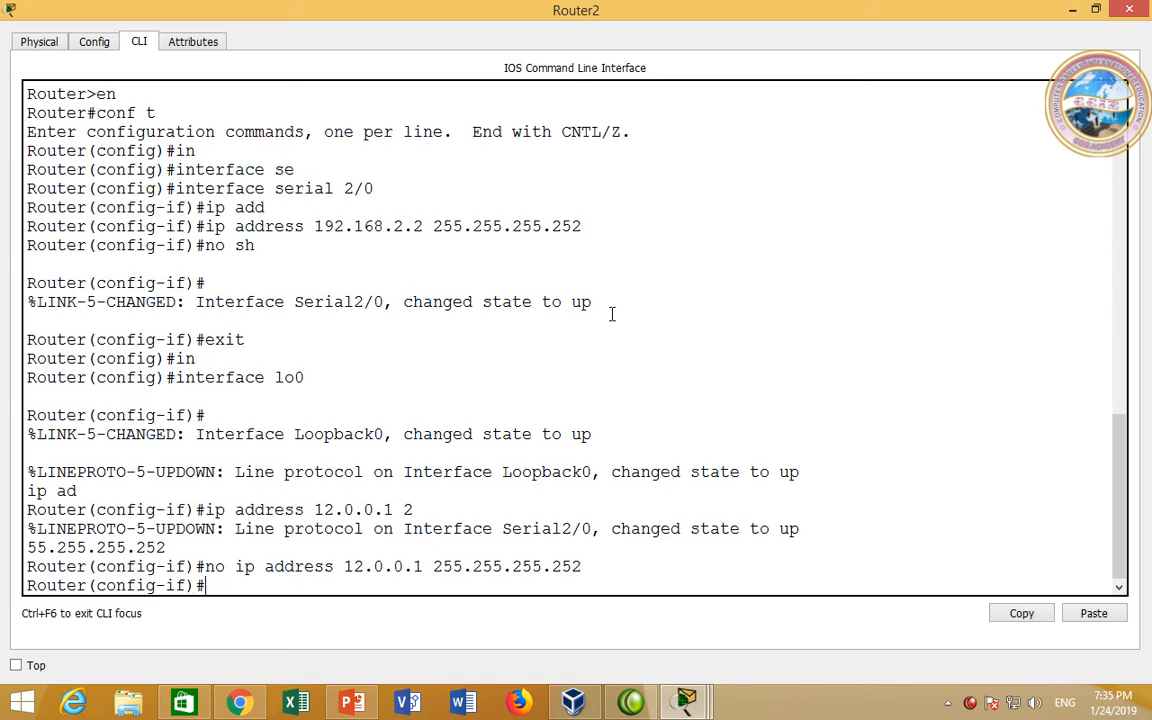
# Step: Assign IP address 12.0.0.1 with mask 255.255.255.0 to Router2's loopback 0
pyautogui.write('ip ad')
pyautogui.press('Tab')
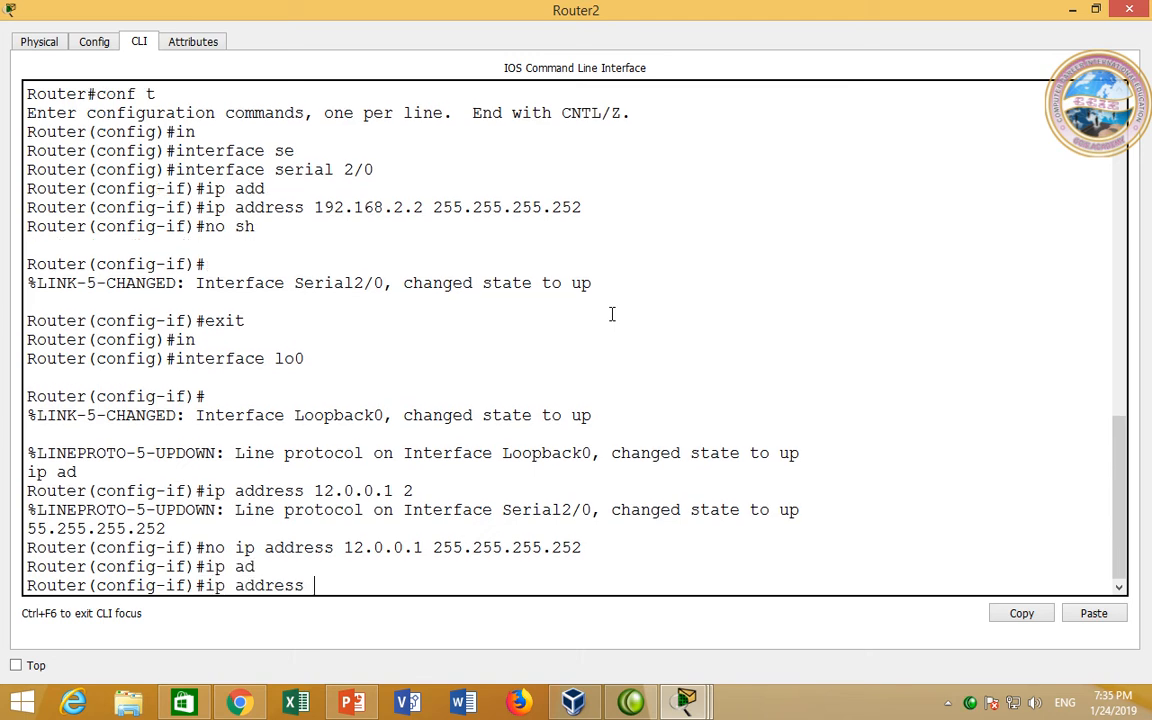
pyautogui.write('12.0.0.1 255.255.255.0')
pyautogui.press('Return')
# Step: Create interface loopback 1 on Router2
pyautogui.press('Up')
pyautogui.press('Up')
pyautogui.press('Up')
pyautogui.press('Up')
pyautogui.press('BackSpace')
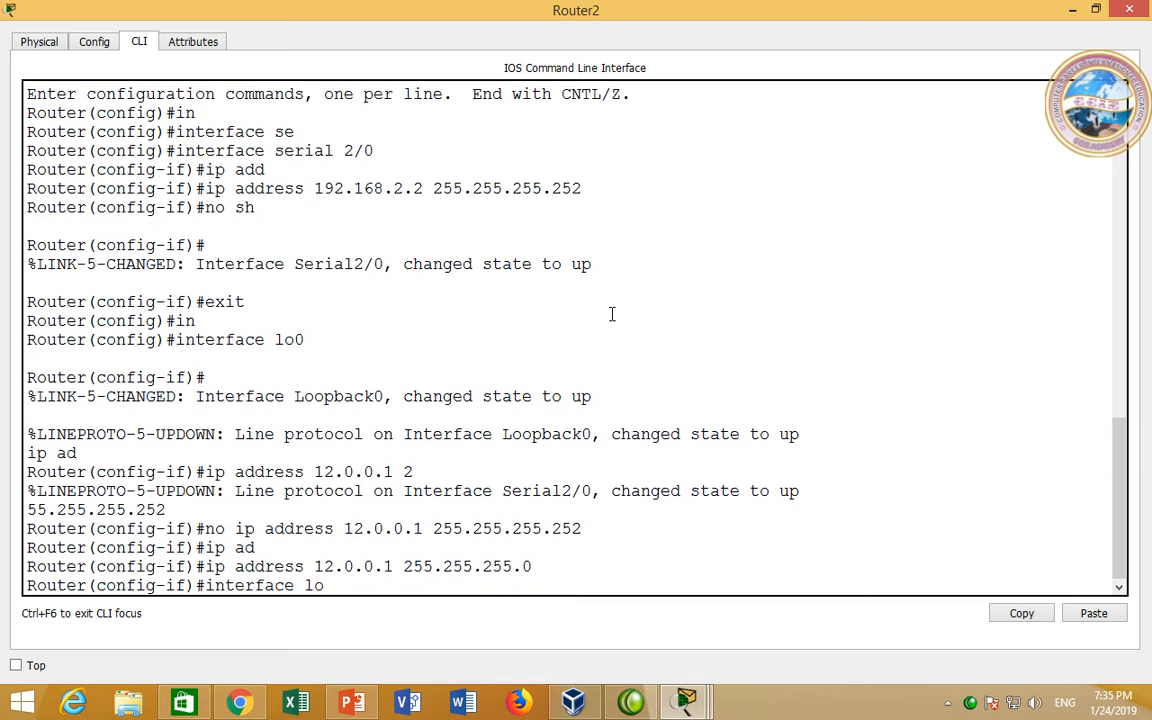
pyautogui.write('1')
pyautogui.press('Return')
pyautogui.press('Up')
pyautogui.press('Up')
pyautogui.press('Up')
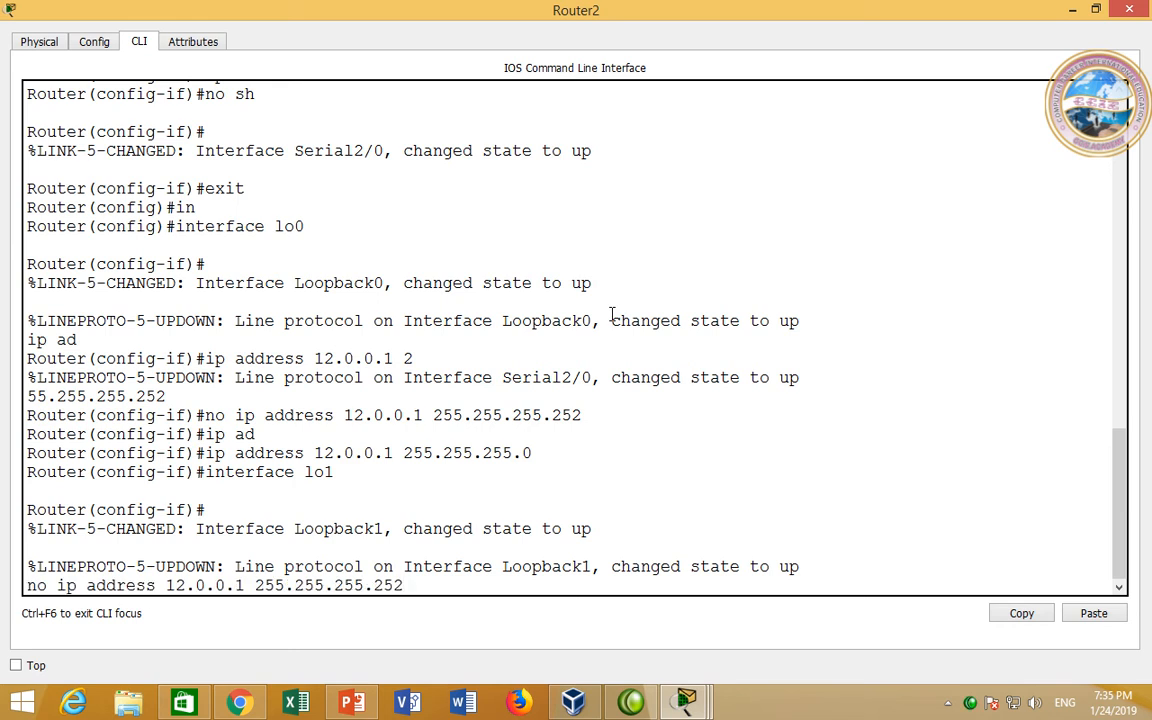
pyautogui.press('Left')
pyautogui.press('Left')
pyautogui.press('Left')
pyautogui.press('Left')
pyautogui.press('Left')
pyautogui.press('Left')
pyautogui.press('Left')
pyautogui.press('Left')
pyautogui.press('Left')
pyautogui.press('Left')
pyautogui.press('Left')
pyautogui.press('Left')
pyautogui.press('Left')
pyautogui.press('Left')
pyautogui.press('Up')
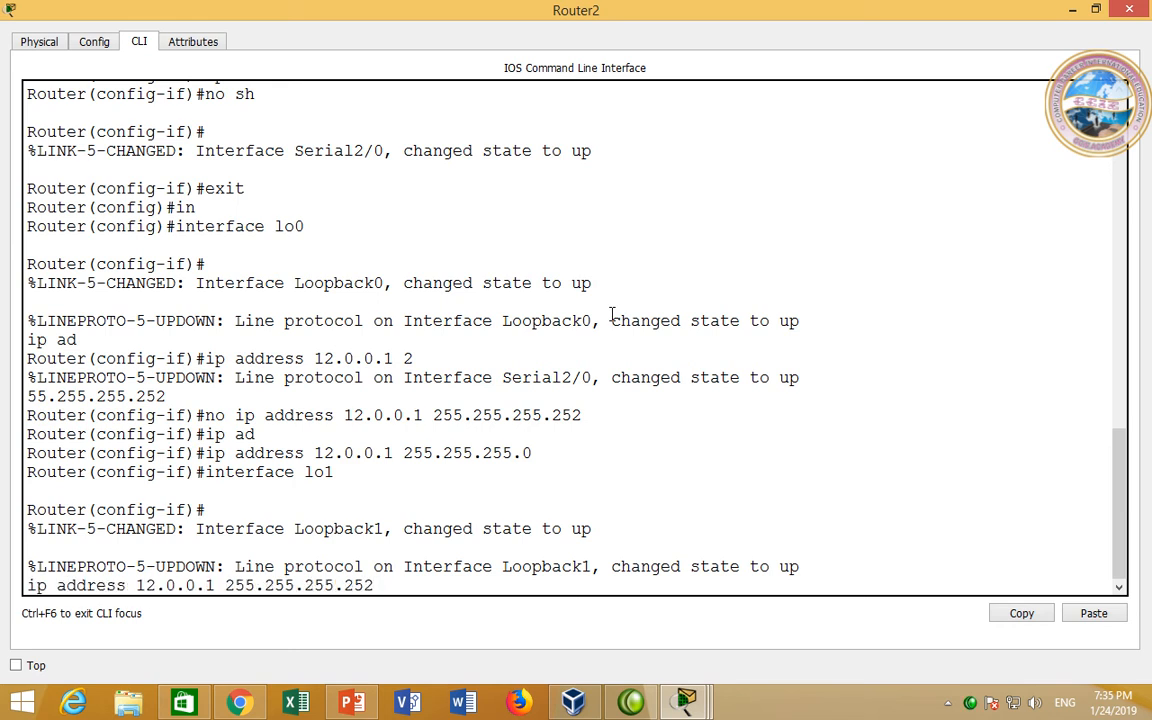
pyautogui.press('Left')
pyautogui.press('Left')
pyautogui.press('Left')
pyautogui.press('Left')
pyautogui.press('Left')
pyautogui.press('Left')
pyautogui.press('Left')
pyautogui.press('Left')
pyautogui.press('Left')
pyautogui.press('Left')
pyautogui.press('Left')
pyautogui.press('Left')
pyautogui.press('Left')
pyautogui.press('Left')
pyautogui.press('Left')
pyautogui.press('Up')
pyautogui.press('Up')
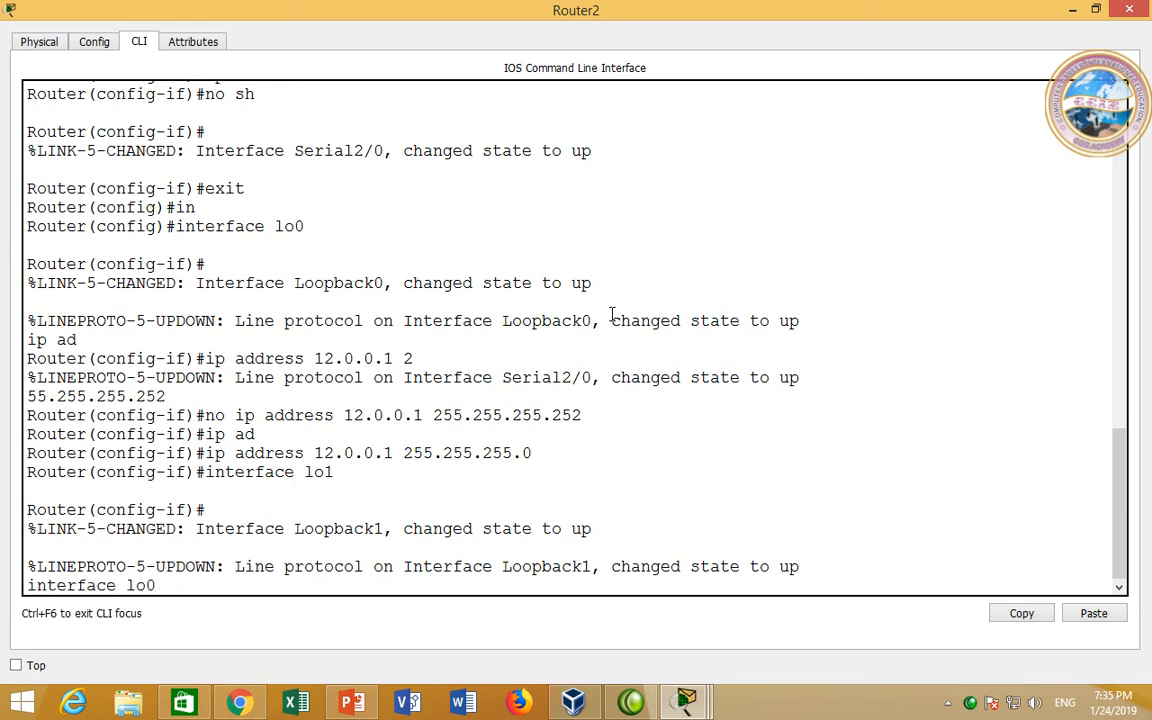
pyautogui.press('Up')
pyautogui.press('Up')
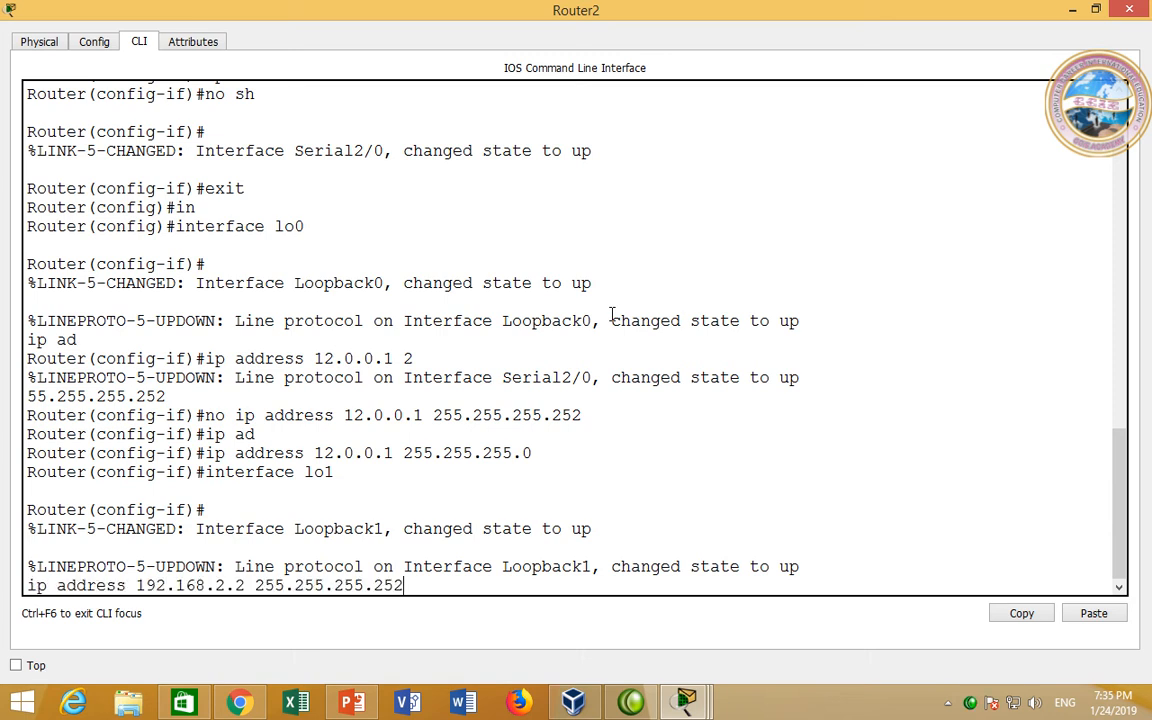
pyautogui.press('Up')
pyautogui.press('Down')
pyautogui.press('BackSpace')
pyautogui.press('BackSpace')
pyautogui.press('BackSpace')
pyautogui.press('BackSpace')
pyautogui.press('BackSpace')
pyautogui.press('BackSpace')
pyautogui.press('BackSpace')
pyautogui.press('BackSpace')
pyautogui.press('BackSpace')
pyautogui.press('BackSpace')
pyautogui.press('BackSpace')
pyautogui.press('BackSpace')
pyautogui.press('BackSpace')
pyautogui.press('BackSpace')
pyautogui.press('BackSpace')
pyautogui.press('BackSpace')
pyautogui.press('BackSpace')
pyautogui.press('BackSpace')
pyautogui.press('BackSpace')
pyautogui.press('BackSpace')
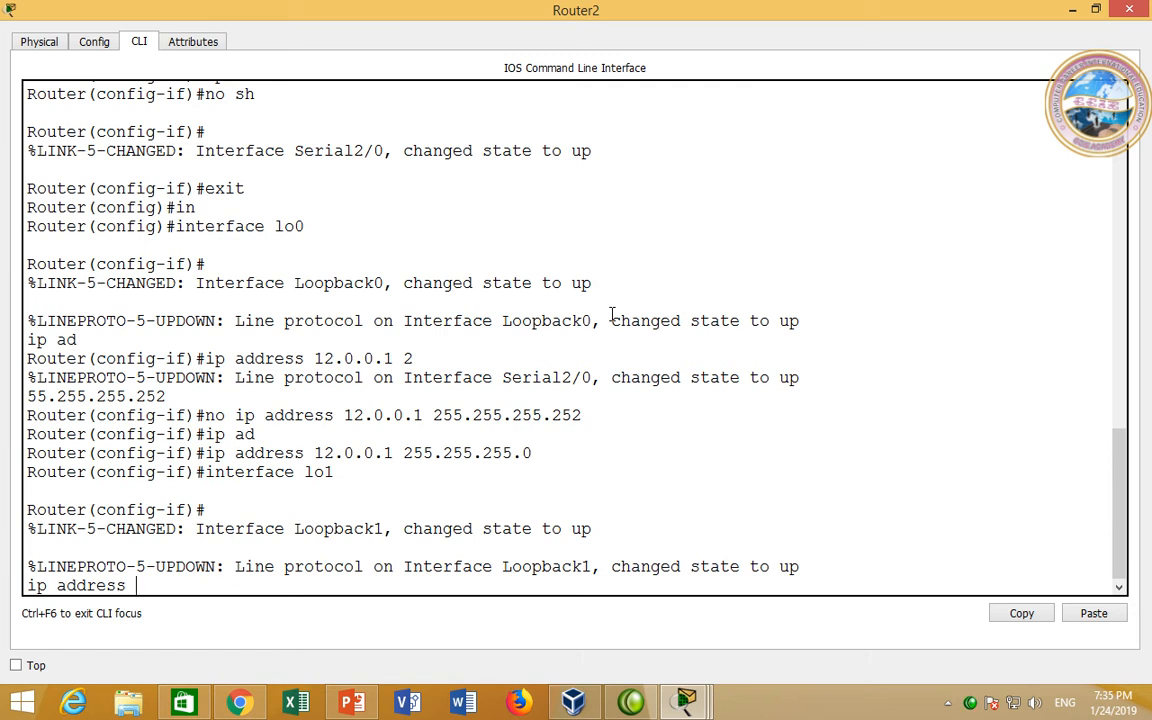
pyautogui.press('Return')
# Step: Assign IP address 12.0.1.1 255.255.255.0 to Router2's loopback 1
pyautogui.write('ip ad')
pyautogui.press('Tab')
pyautogui.write('12.00')
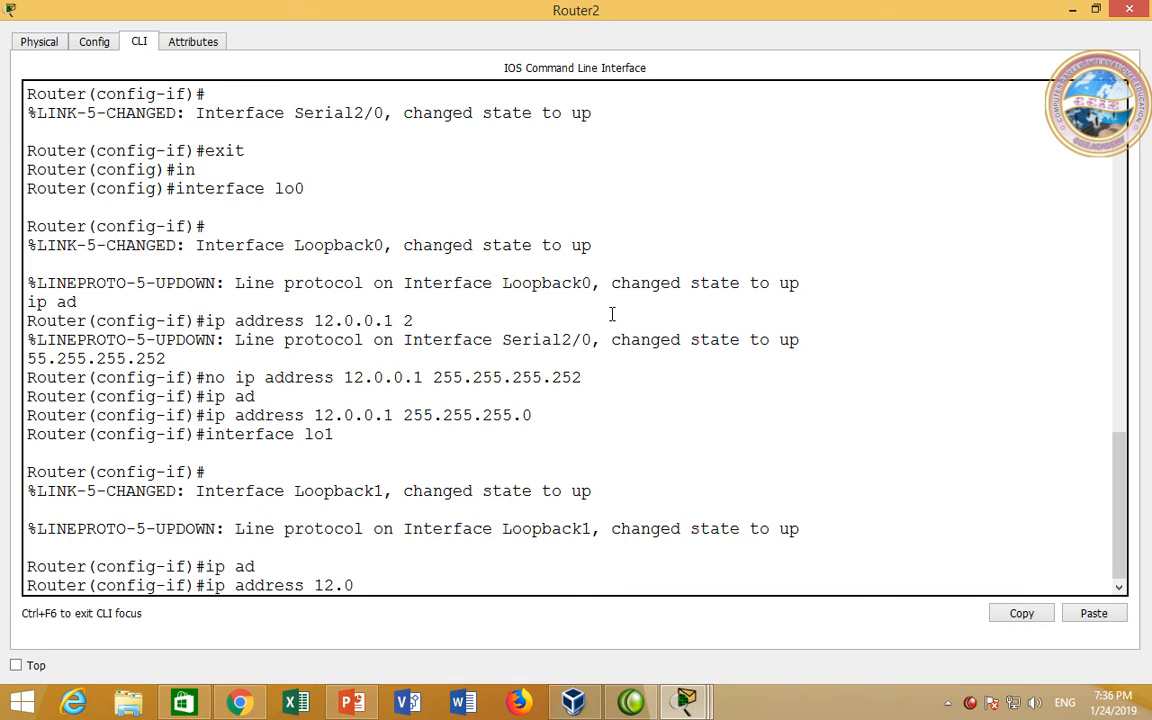
pyautogui.press('BackSpace')
pyautogui.write('.1.1 255.255.255.0')
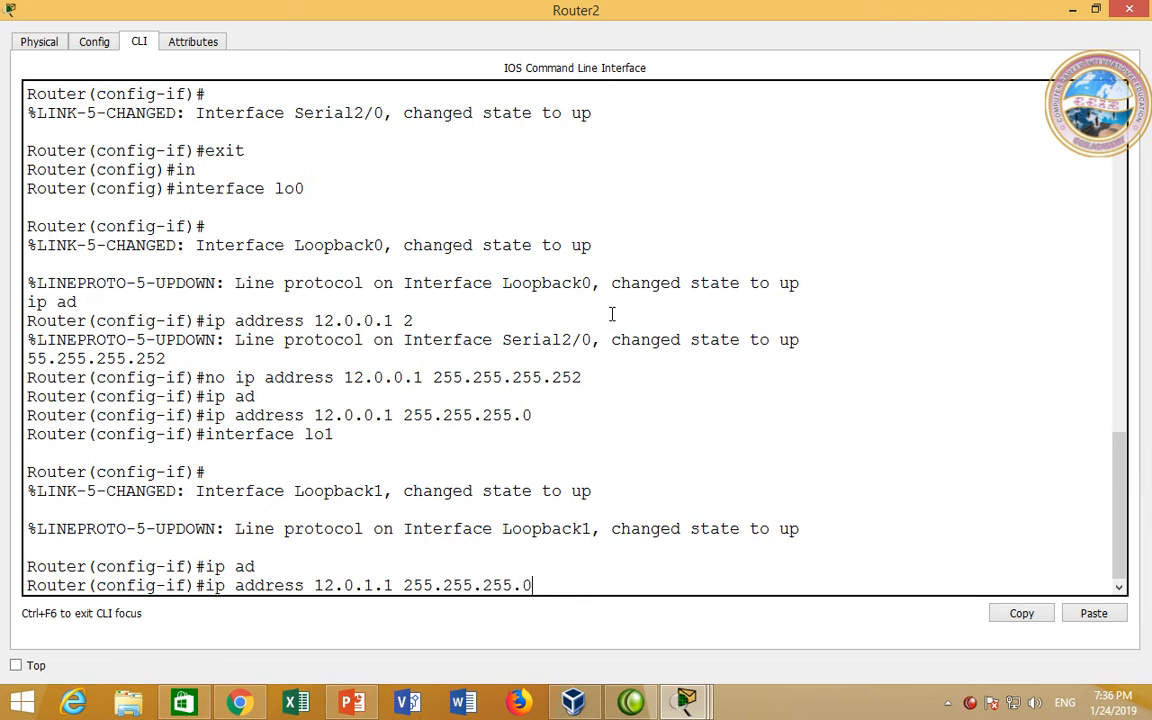
pyautogui.press('Return')
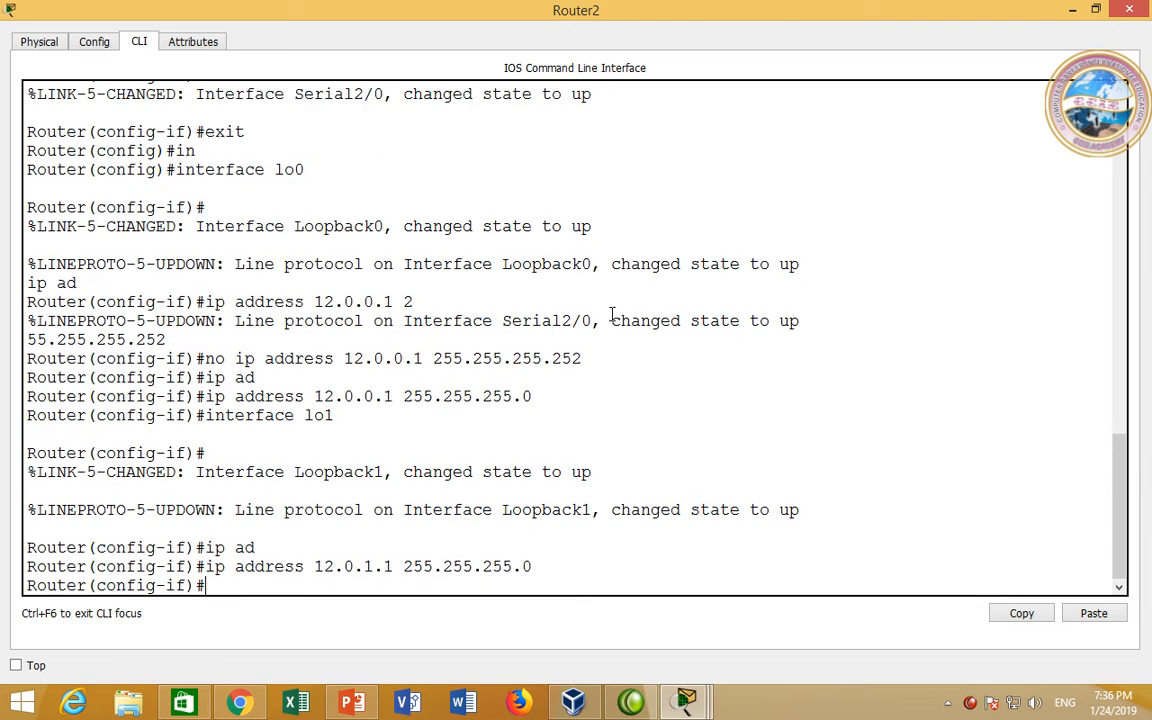
# Step: Create interface loopback 2 on Router2
pyautogui.press('Up')
pyautogui.press('Up')
pyautogui.press('BackSpace')
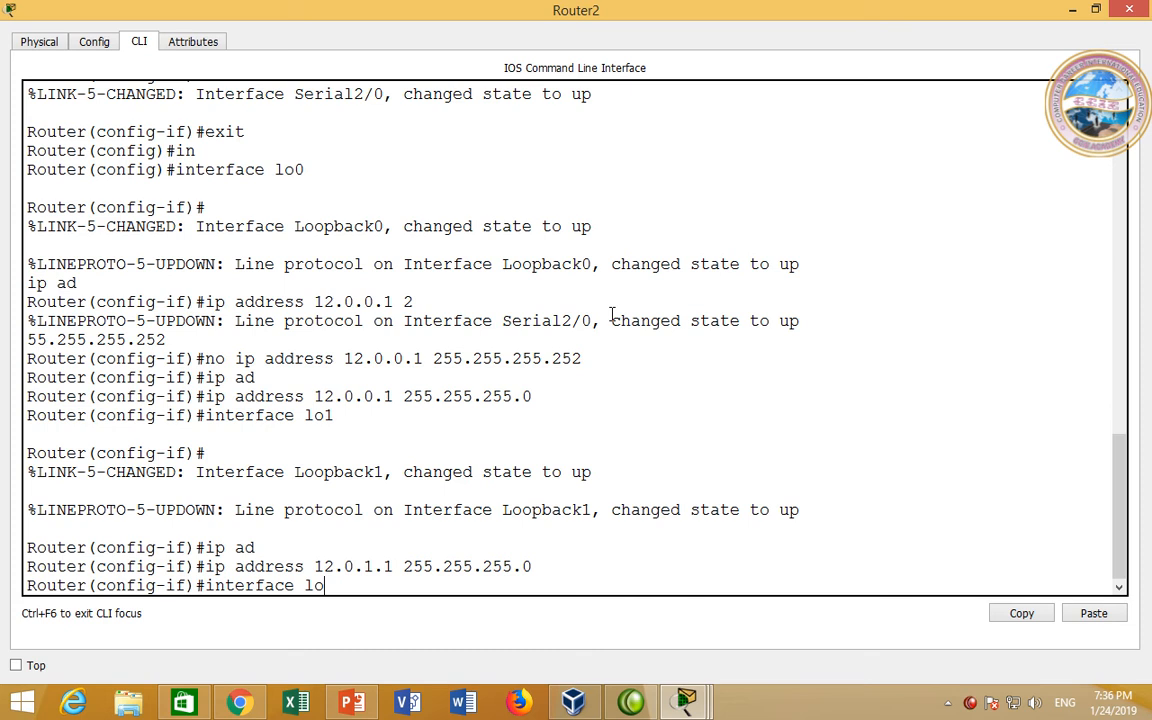
pyautogui.write('2')
pyautogui.press('Return')
# Step: Assign IP address 12.0.2.1 with mask 255.255.255.0 to Router2's loopback 2
pyautogui.press('Up')
pyautogui.press('Up')
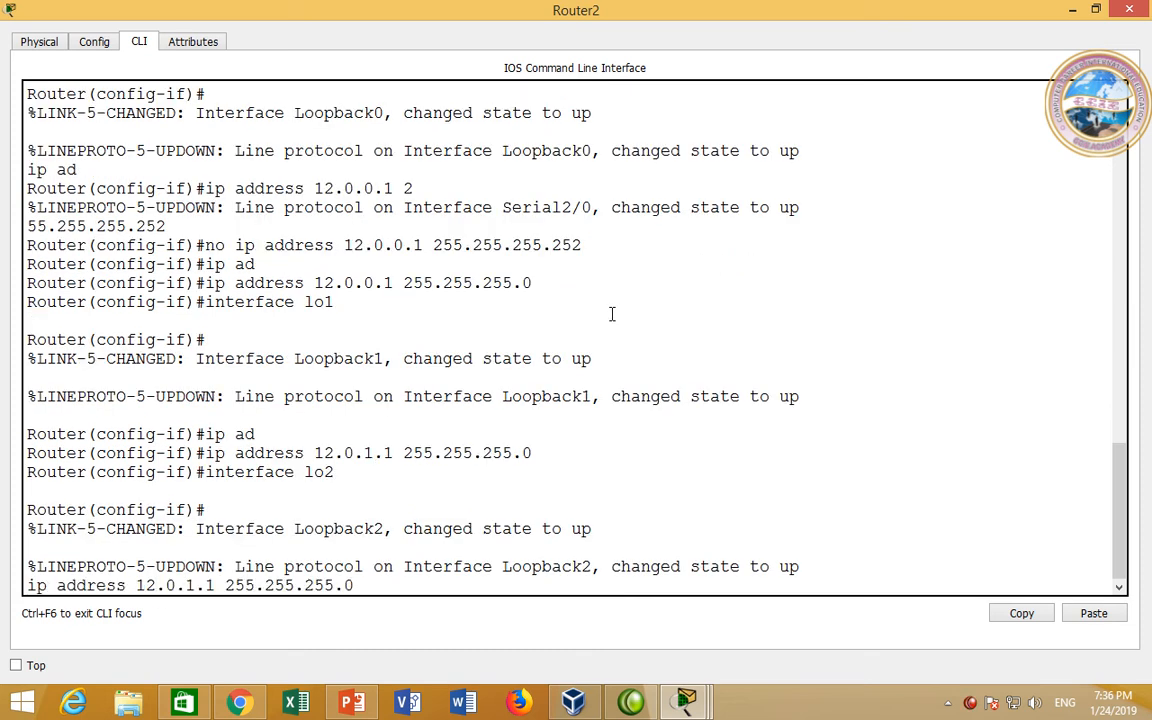
pyautogui.press('Left')
pyautogui.press('Left')
pyautogui.press('Left')
pyautogui.press('Left')
pyautogui.press('Left')
pyautogui.press('Left')
pyautogui.press('Left')
pyautogui.press('Left')
pyautogui.press('Left')
pyautogui.press('Left')
pyautogui.press('Left')
pyautogui.press('Left')
pyautogui.press('Left')
pyautogui.press('Left')
pyautogui.press('Left')
pyautogui.press('Left')
pyautogui.press('BackSpace')
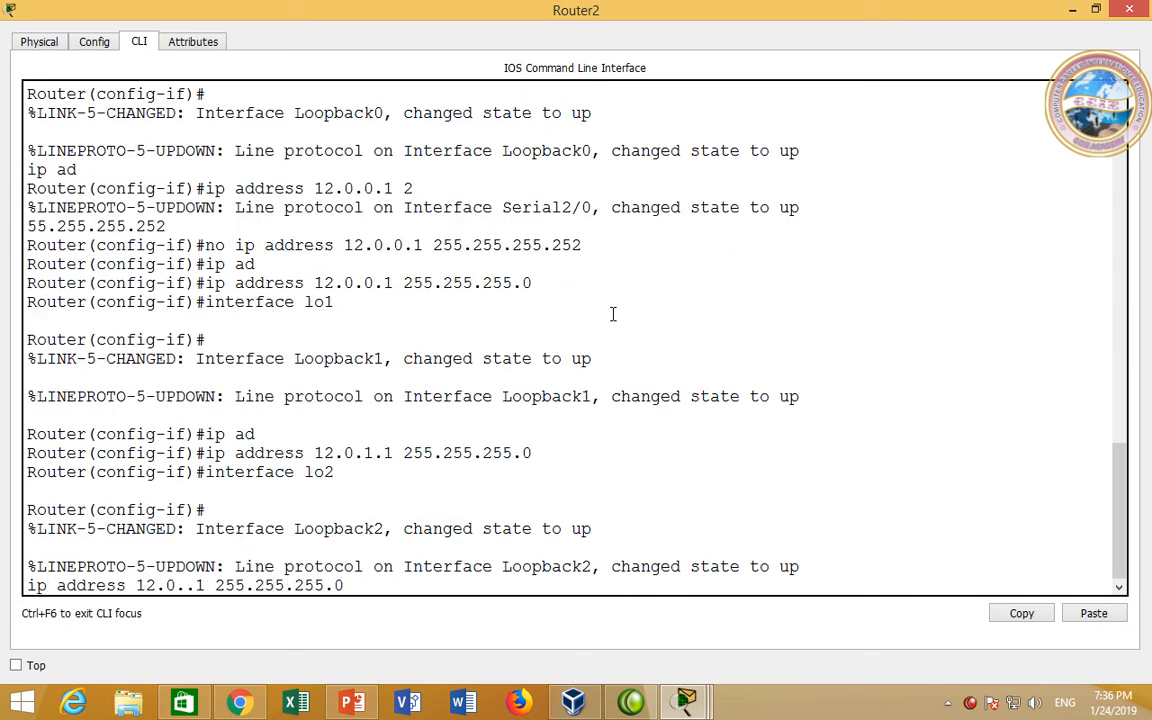
pyautogui.write('2')
pyautogui.press('Return')
# Step: Create interface loopback 3 on Router2
pyautogui.press('Up')
pyautogui.press('Up')
pyautogui.press('BackSpace')
pyautogui.write('3')
pyautogui.press('Return')
# Step: Assign IP address 12.0.3.1 with mask 255.255.255.0 to Router2's loopback 3
pyautogui.press('Up')
pyautogui.press('Up')
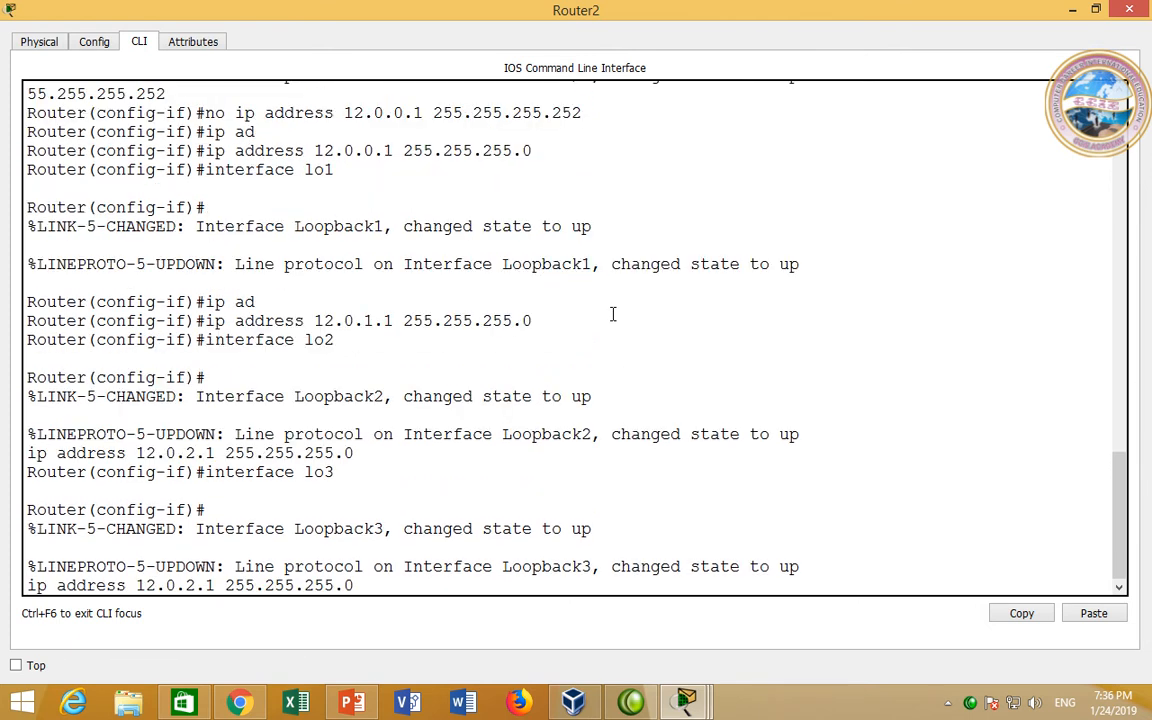
pyautogui.press('Left')
pyautogui.press('Left')
pyautogui.press('Left')
pyautogui.press('Left')
pyautogui.press('Left')
pyautogui.press('Left')
pyautogui.press('Left')
pyautogui.press('Left')
pyautogui.press('Left')
pyautogui.press('Left')
pyautogui.press('Left')
pyautogui.press('Left')
pyautogui.press('Left')
pyautogui.press('Left')
pyautogui.press('Left')
pyautogui.press('Left')
pyautogui.press('BackSpace')
pyautogui.write('3')
pyautogui.press('Return')
# Step: Display Router2's brief IP interface summary and examine the loopback and serial 2/0 entries
pyautogui.write('do sh ip int br')
pyautogui.press('Return')
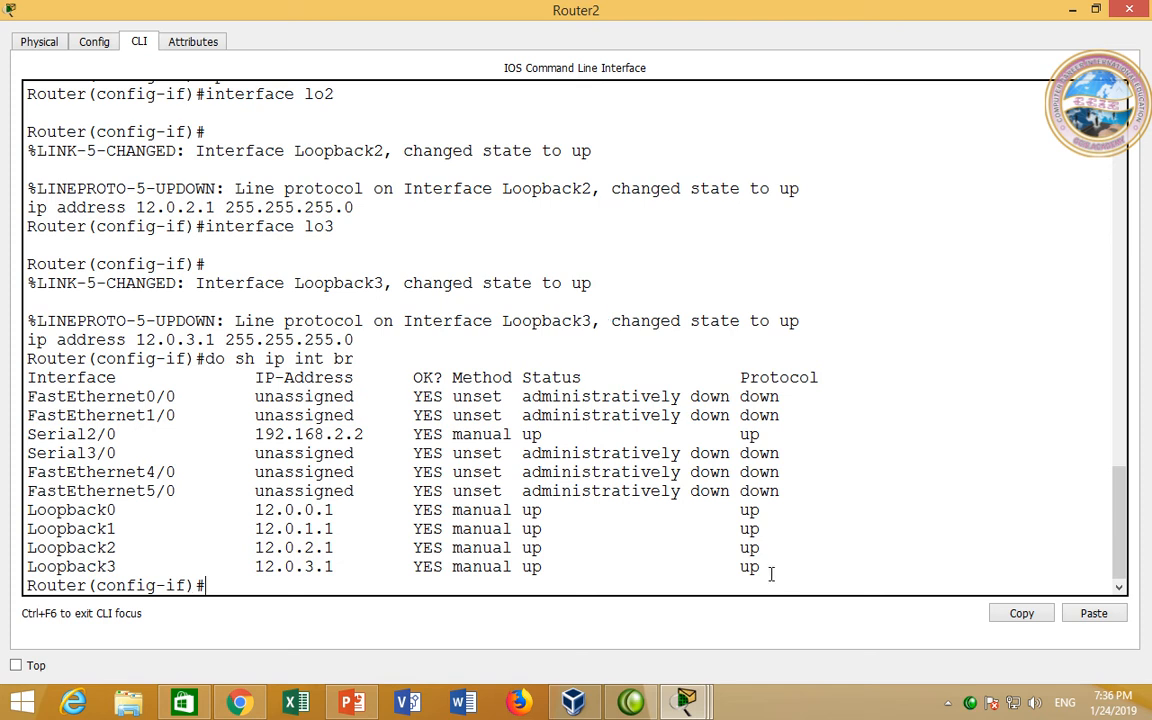
pyautogui.moveTo(775, 570); pyautogui.dragTo(124, 512)
pyautogui.click(247, 530)
pyautogui.moveTo(765, 434); pyautogui.dragTo(87, 434)
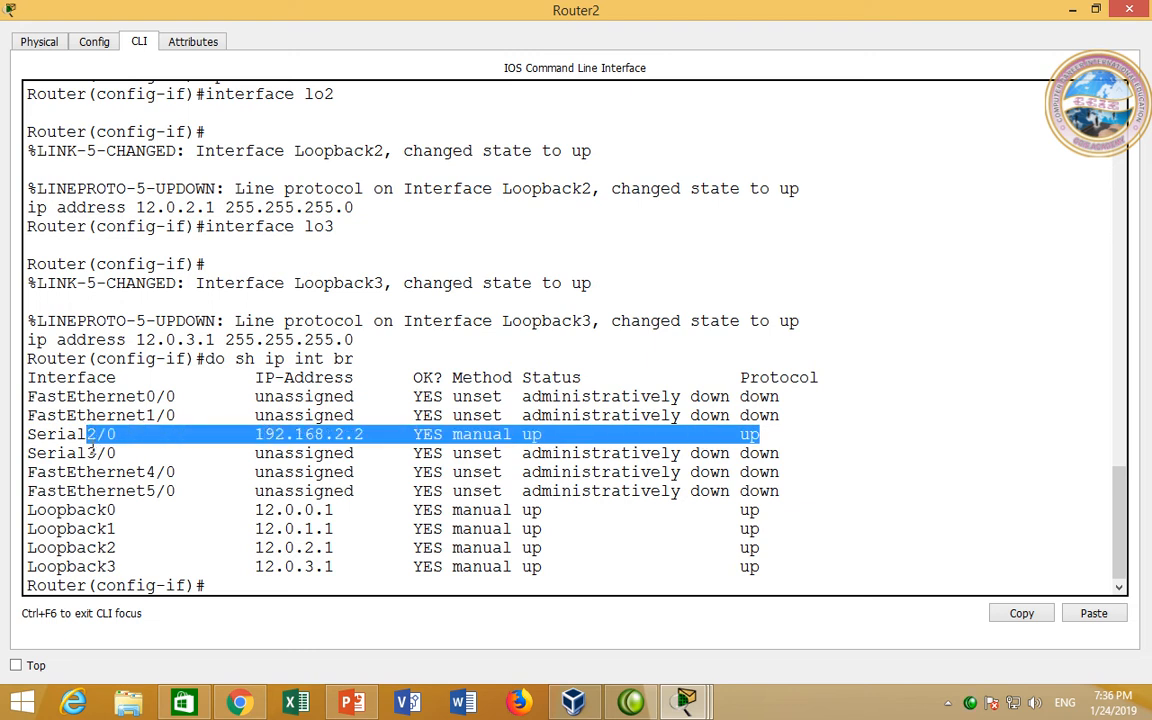
pyautogui.click(120, 453)
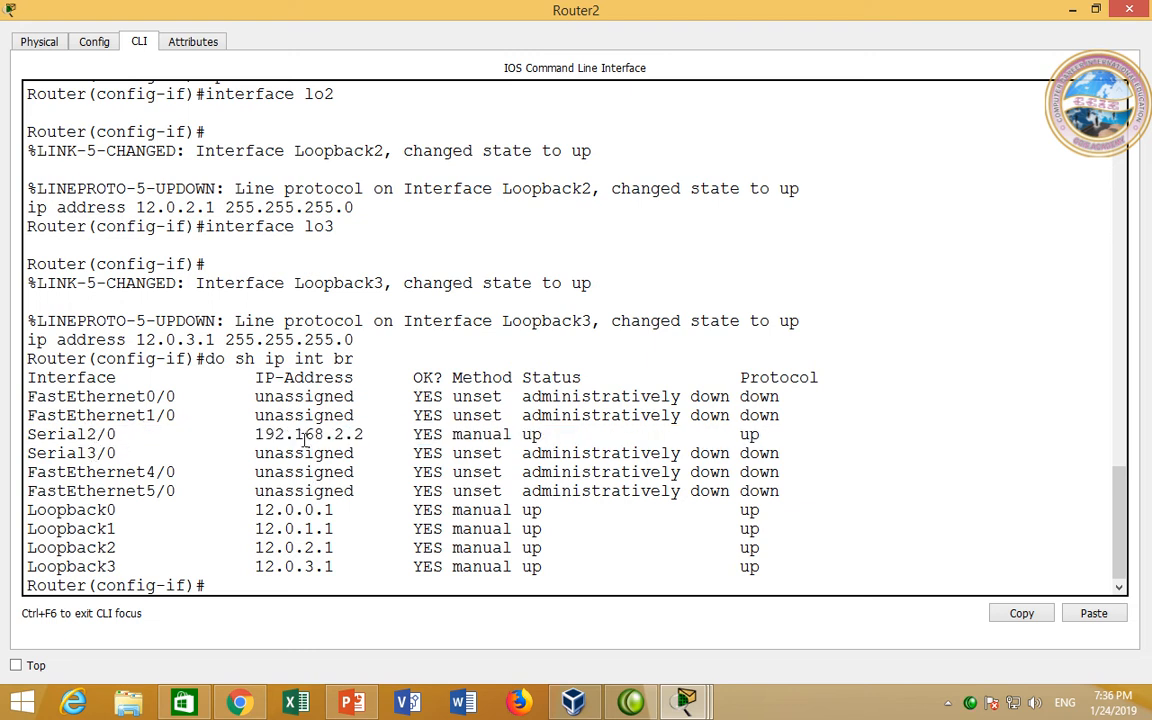
# Step: Leave the loopback 3 configuration and enter interface configuration for serial 3/0 on Router2
pyautogui.press('Return')
pyautogui.write('exit')
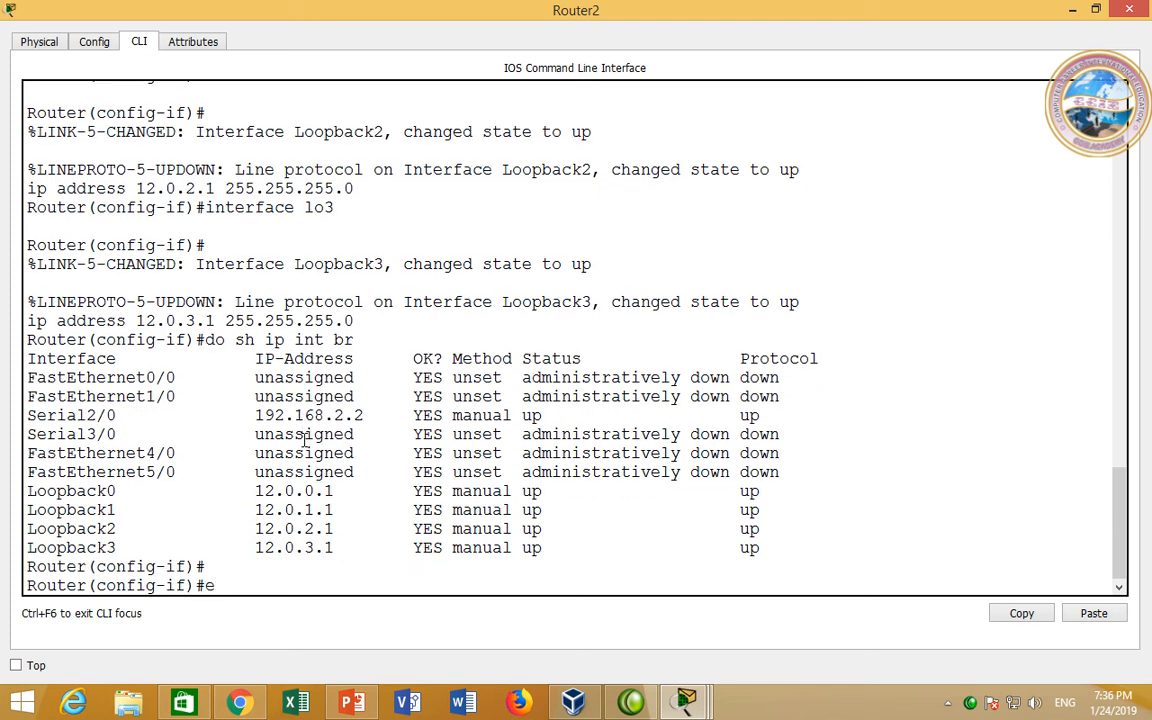
pyautogui.press('Return')
pyautogui.write('in')
pyautogui.press('Tab')
pyautogui.write('se')
pyautogui.press('Tab')
pyautogui.write('3/0')
pyautogui.press('Return')
# Step: Assign IP address 192.168.3.2 with mask 255.255.255.252 to Router2's serial 3/0, checking the topology for the link's subnet
pyautogui.write('ip add')
pyautogui.press('Tab')
pyautogui.write('192.168.3.2')
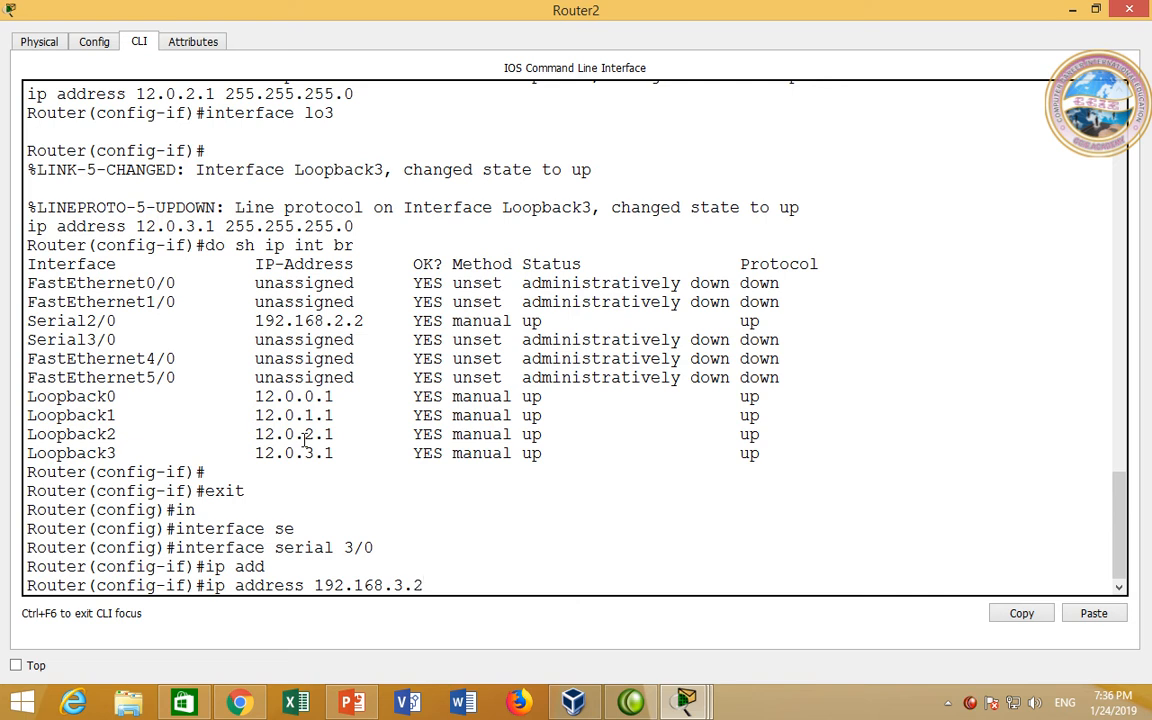
pyautogui.doubleClick(345, 20)
pyautogui.moveTo(386, 301); pyautogui.dragTo(458, 489)
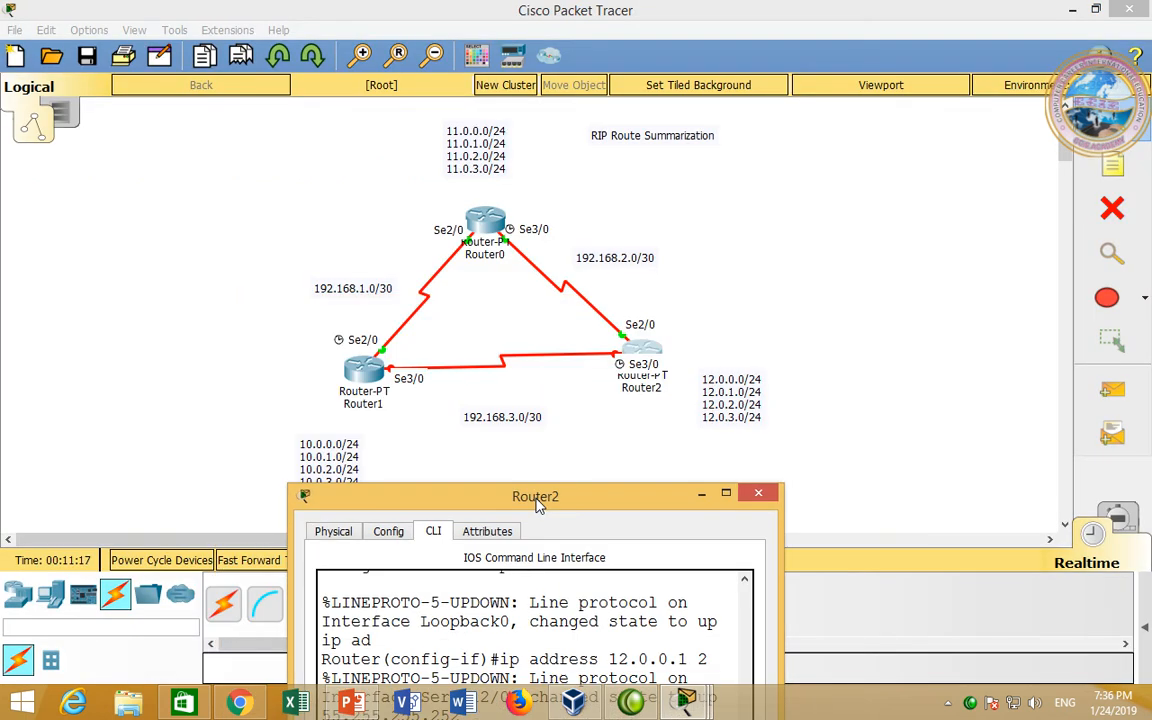
pyautogui.doubleClick(458, 489)
pyautogui.write('255.255.255.252')
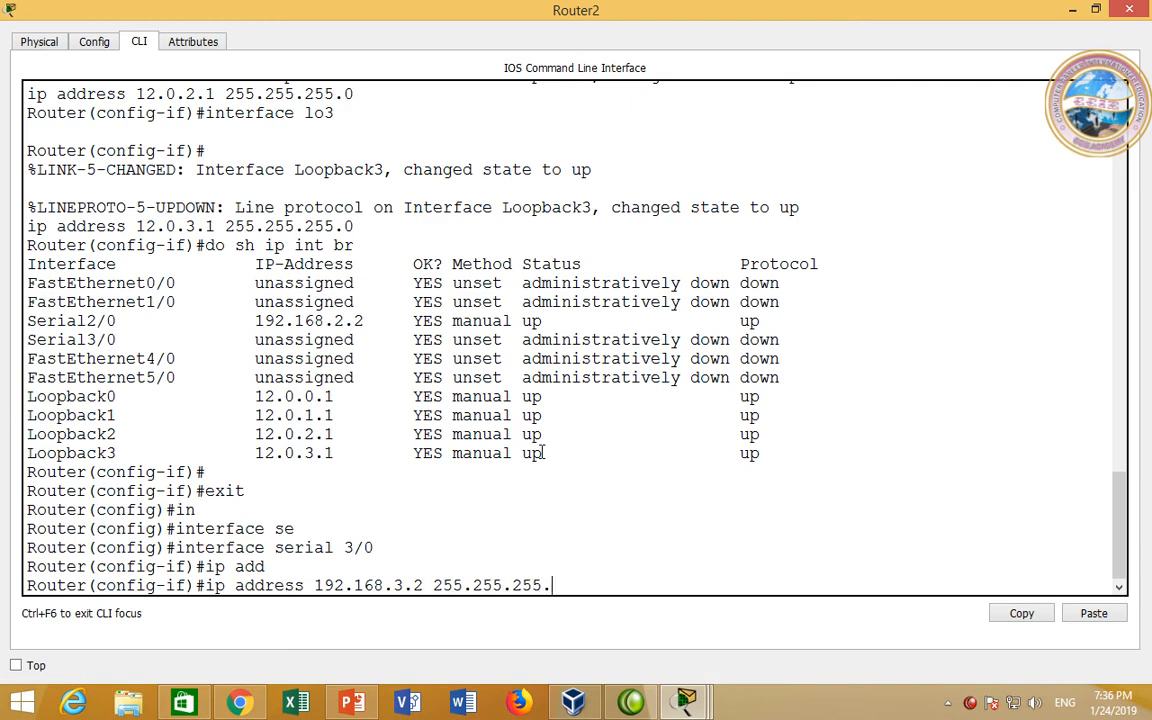
pyautogui.press('Return')
# Step: Enable Router2's serial 3/0 with no shutdown and return to global configuration mode
pyautogui.write('no sh')
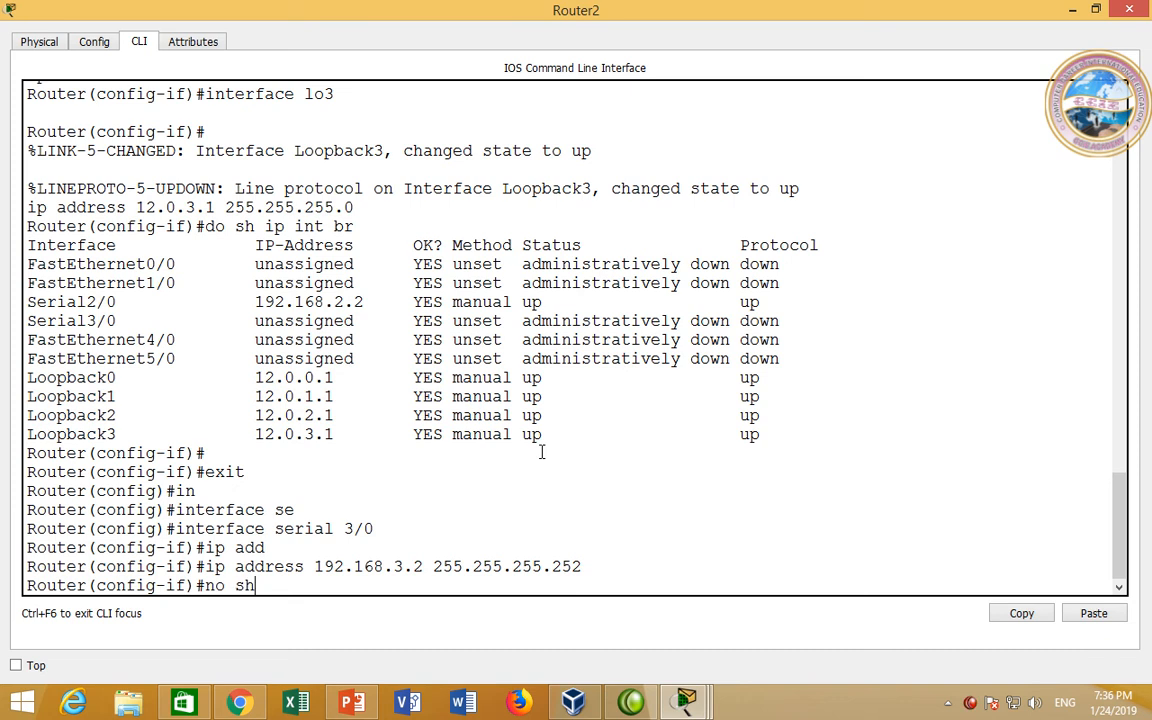
pyautogui.press('Return')
pyautogui.write('exit')
pyautogui.press('Return')
pyautogui.write('in')
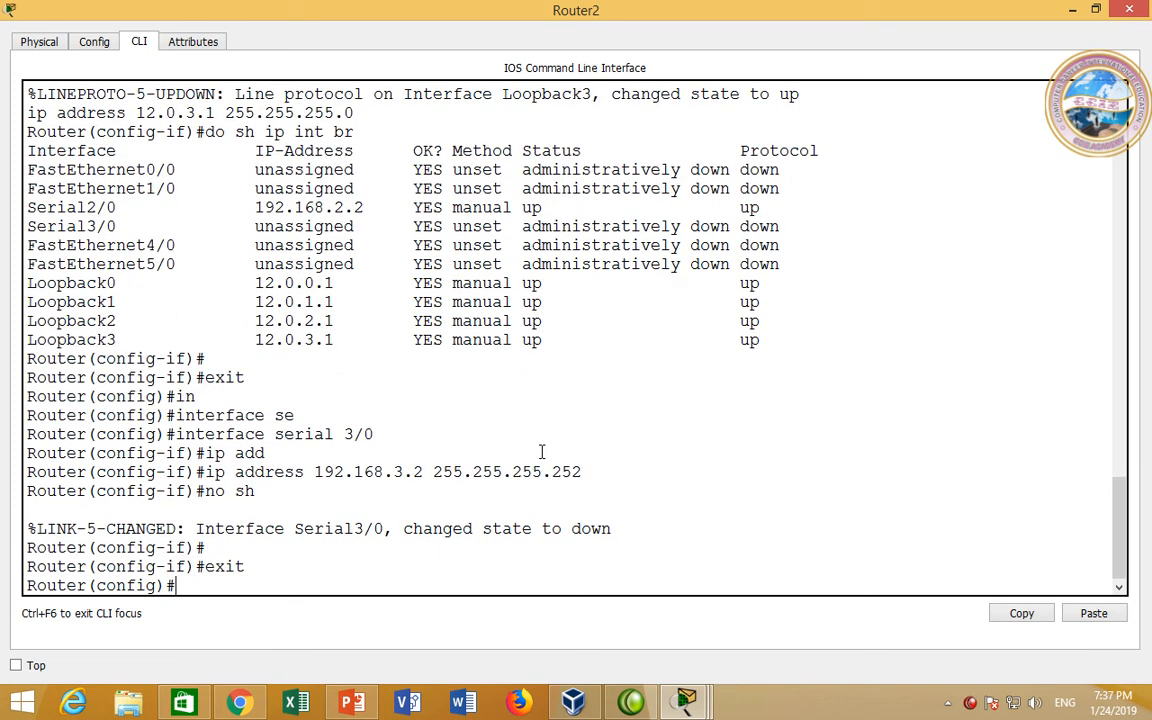
pyautogui.press('Tab')
pyautogui.write('l')
pyautogui.press('BackSpace')
pyautogui.press('BackSpace')
pyautogui.press('BackSpace')
pyautogui.press('BackSpace')
pyautogui.press('BackSpace')
pyautogui.press('BackSpace')
pyautogui.press('BackSpace')
pyautogui.press('BackSpace')
pyautogui.press('BackSpace')
# Step: Set Router2's hostname to R3
pyautogui.write('h')
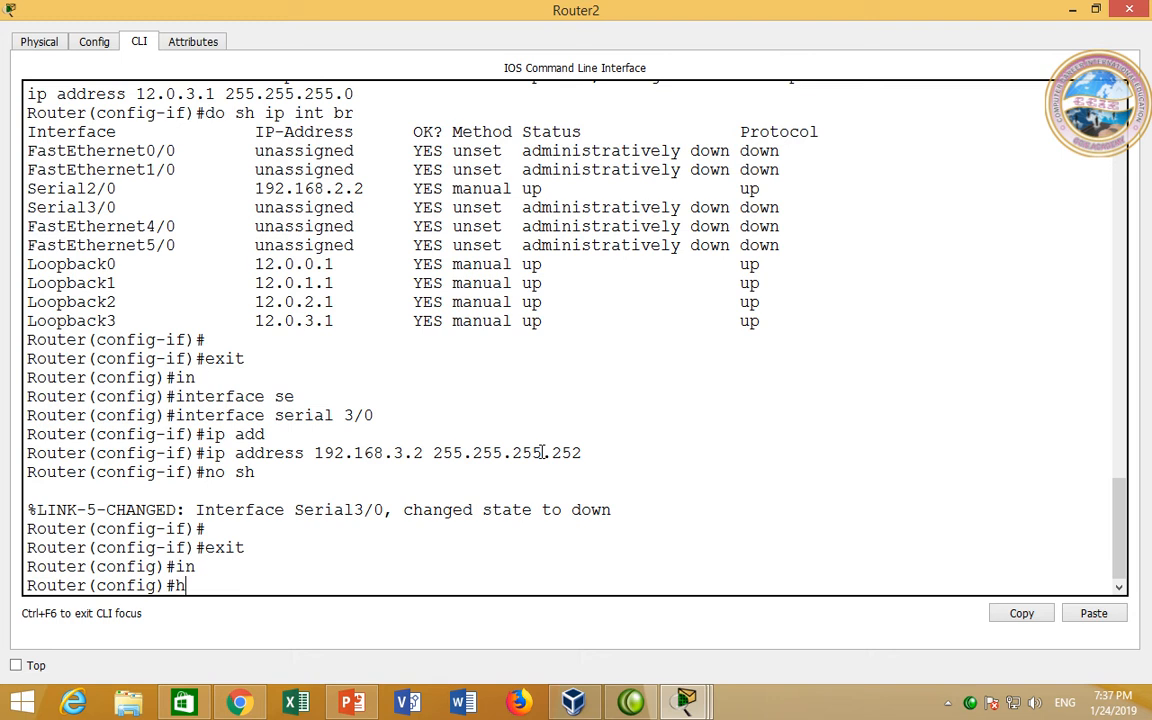
pyautogui.write('o')
pyautogui.press('Tab')
pyautogui.write('R')
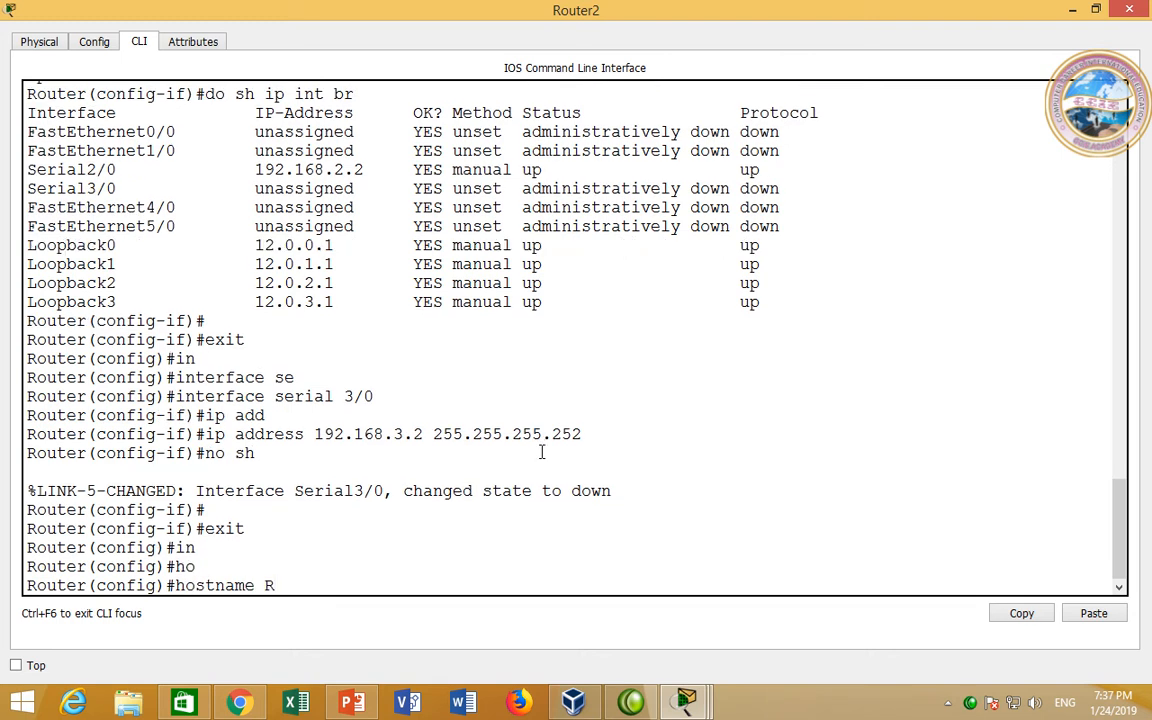
pyautogui.write('3')
pyautogui.press('Return')
pyautogui.press('Return')
# Step: Save the running configuration of R3 from configuration mode
pyautogui.write('do wr')
pyautogui.press('Return')
pyautogui.press('Return')
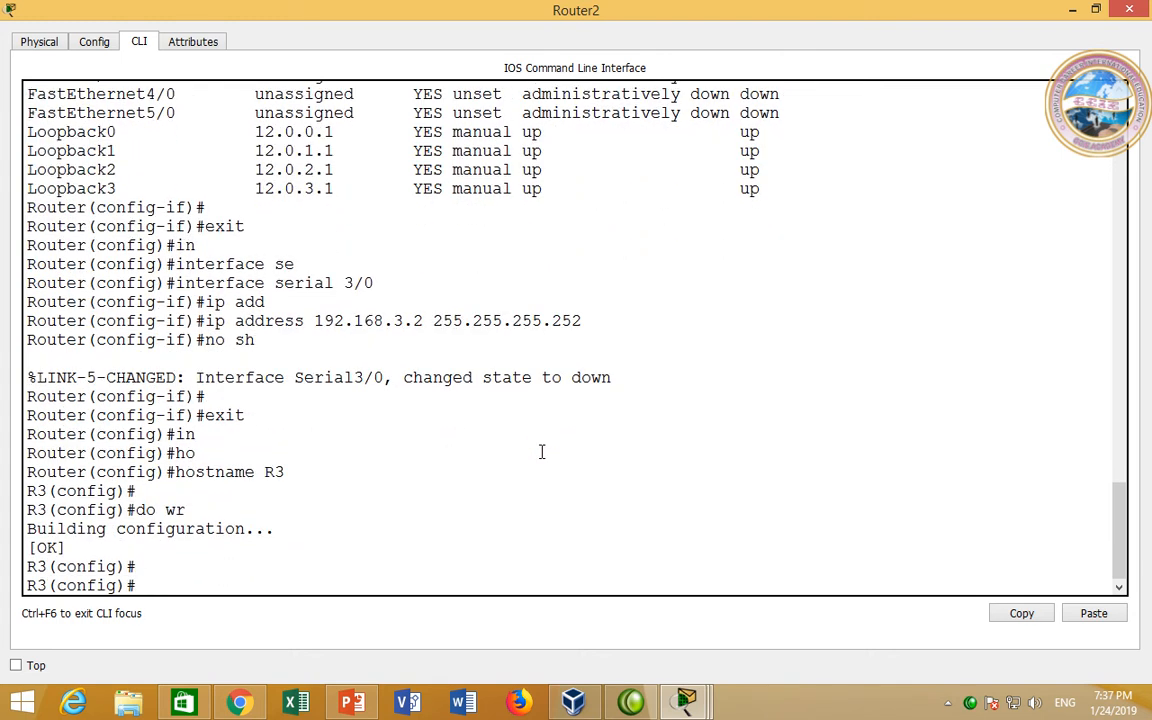
# Step: Close Router2, open Router1's command line and enter interface configuration for serial 3/0
pyautogui.click(1129, 9)
pyautogui.click(364, 362)
pyautogui.press('Return')
pyautogui.press('Return')
pyautogui.press('Return')
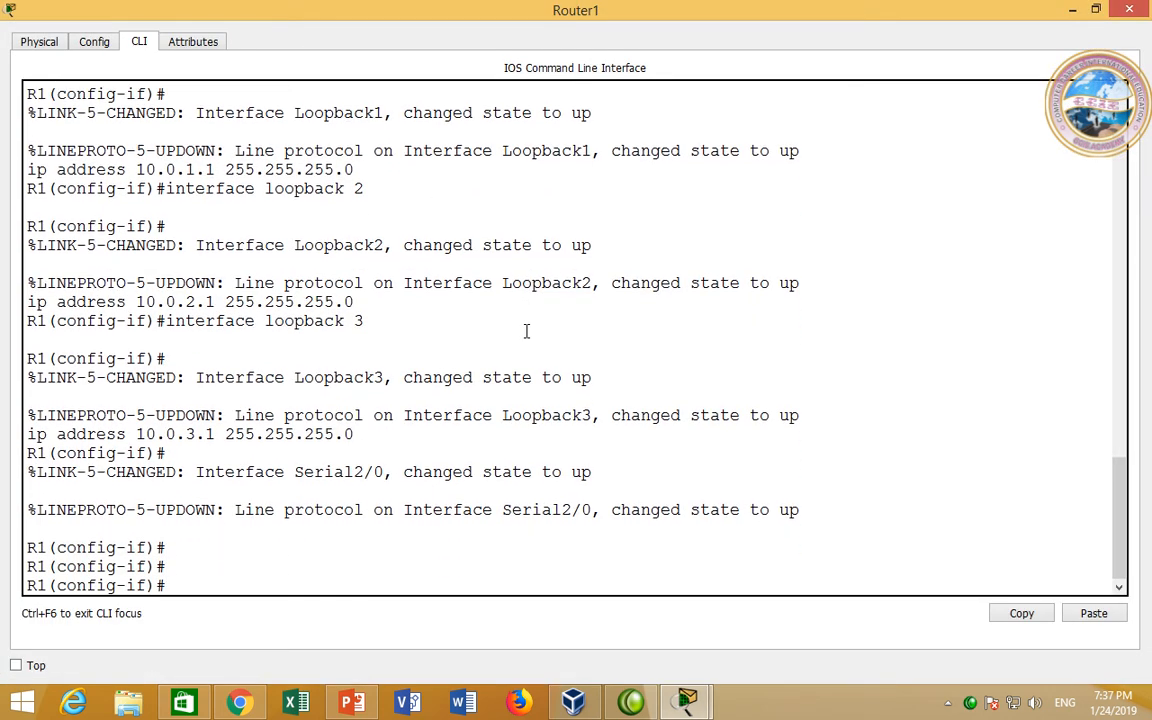
pyautogui.write('int se3/0')
pyautogui.press('Return')
# Step: Assign IP address 192.168.3.1 with mask 255.255.255.252 to Router1's serial 3/0 and enable the interface
pyautogui.write('ip ad')
pyautogui.press('Tab')
pyautogui.write('192.')
pyautogui.press('Return')
pyautogui.write('16')
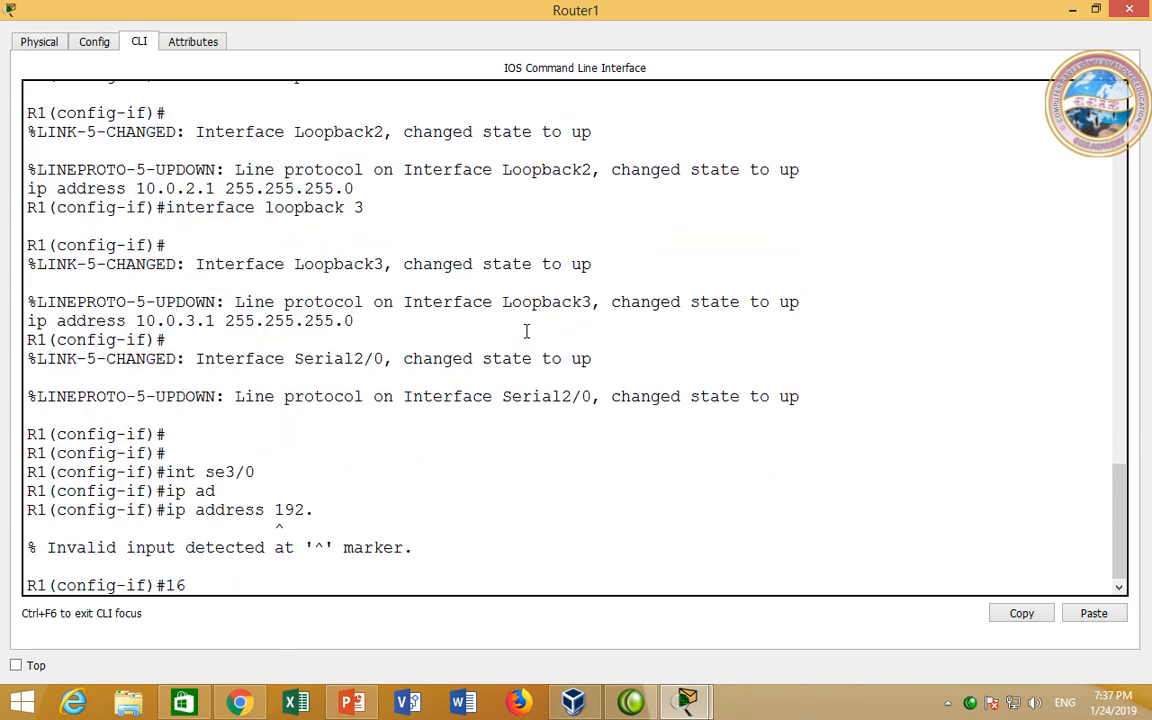
pyautogui.press('Up')
pyautogui.write('168.')
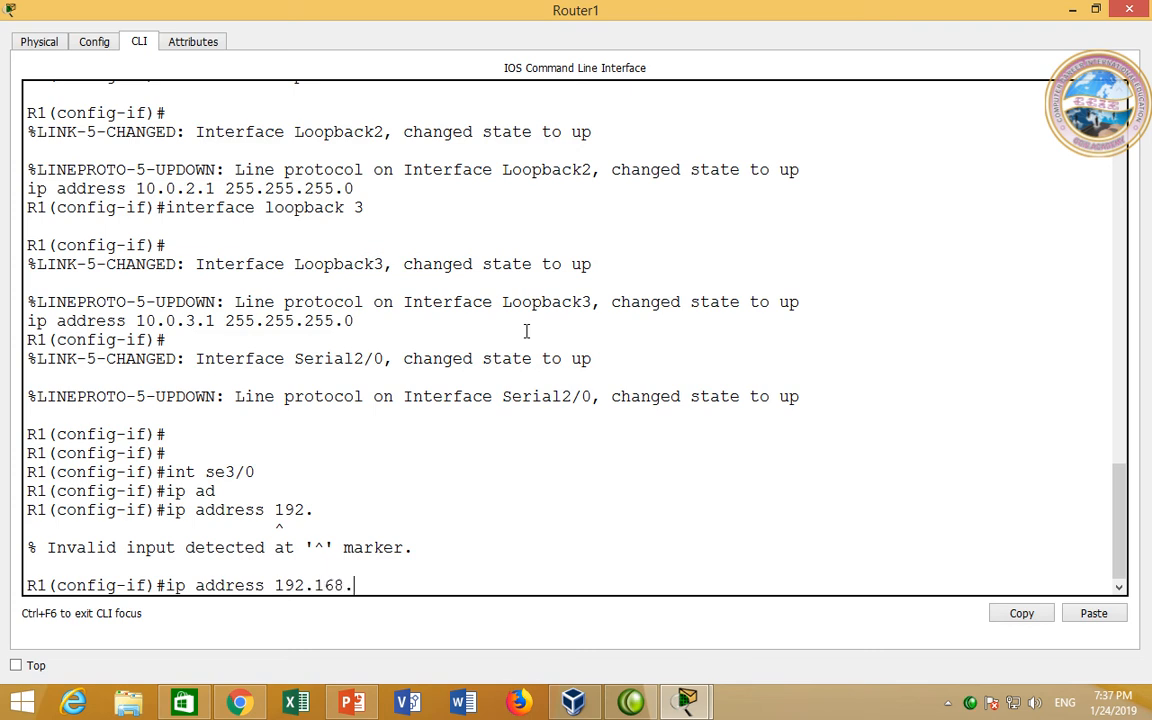
pyautogui.write('3.1 255.255.255.252')
pyautogui.press('Return')
pyautogui.write('no sh')
pyautogui.press('Return')
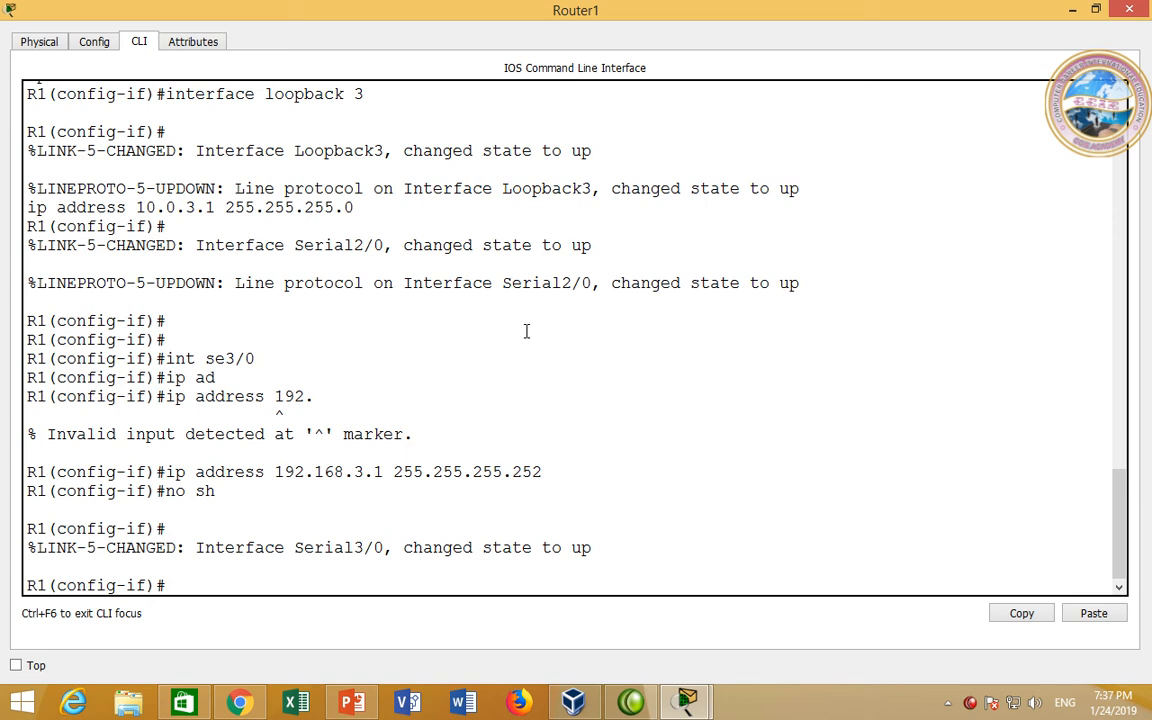
# Step: Display Router1's brief IP interface summary and examine the loopback and serial entries
pyautogui.write('do shi ip int br')
pyautogui.press('Return')
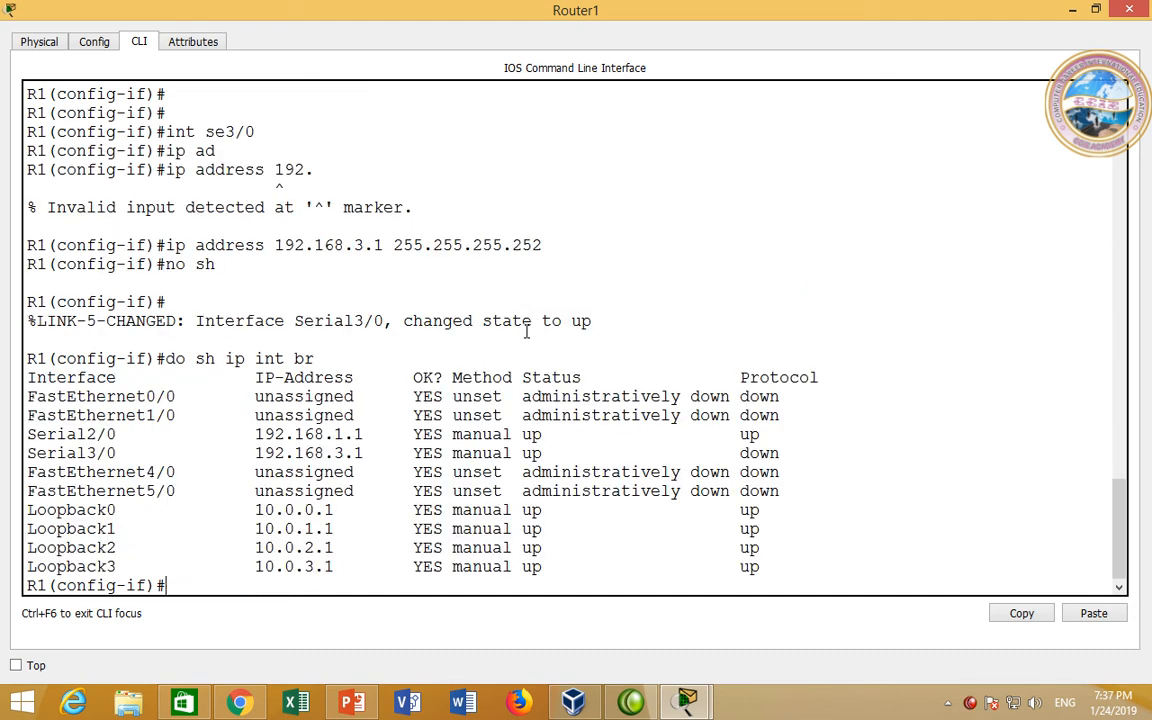
pyautogui.moveTo(790, 530); pyautogui.dragTo(47, 472)
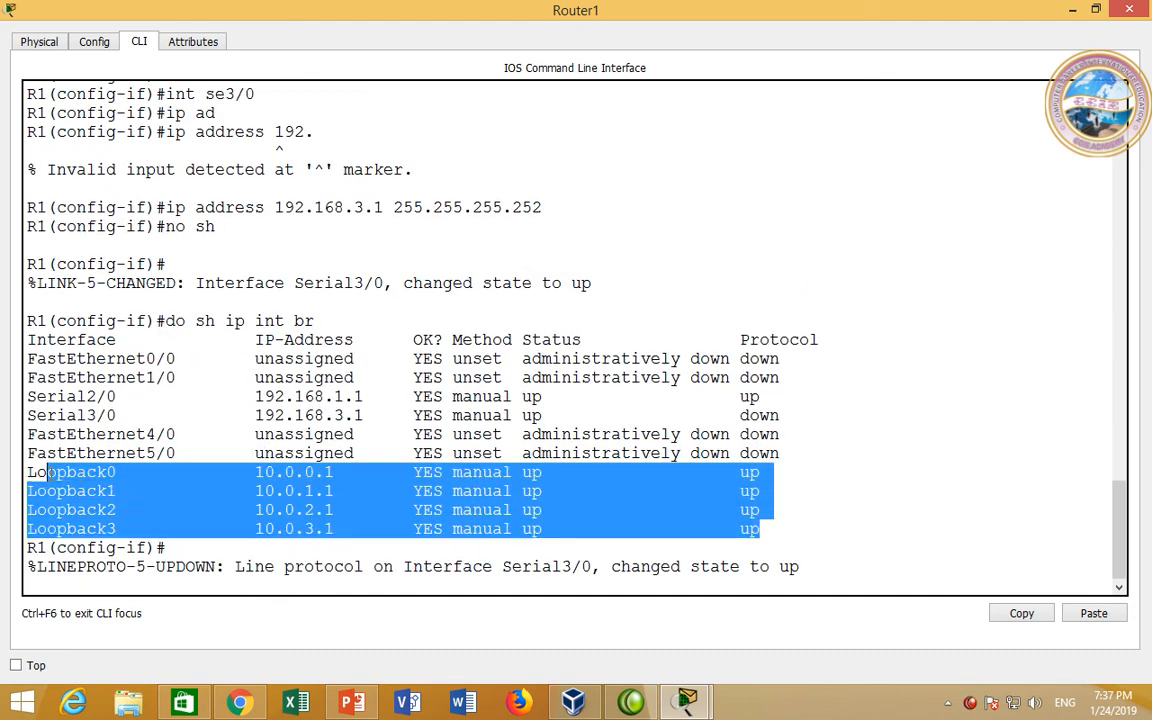
pyautogui.click(248, 488)
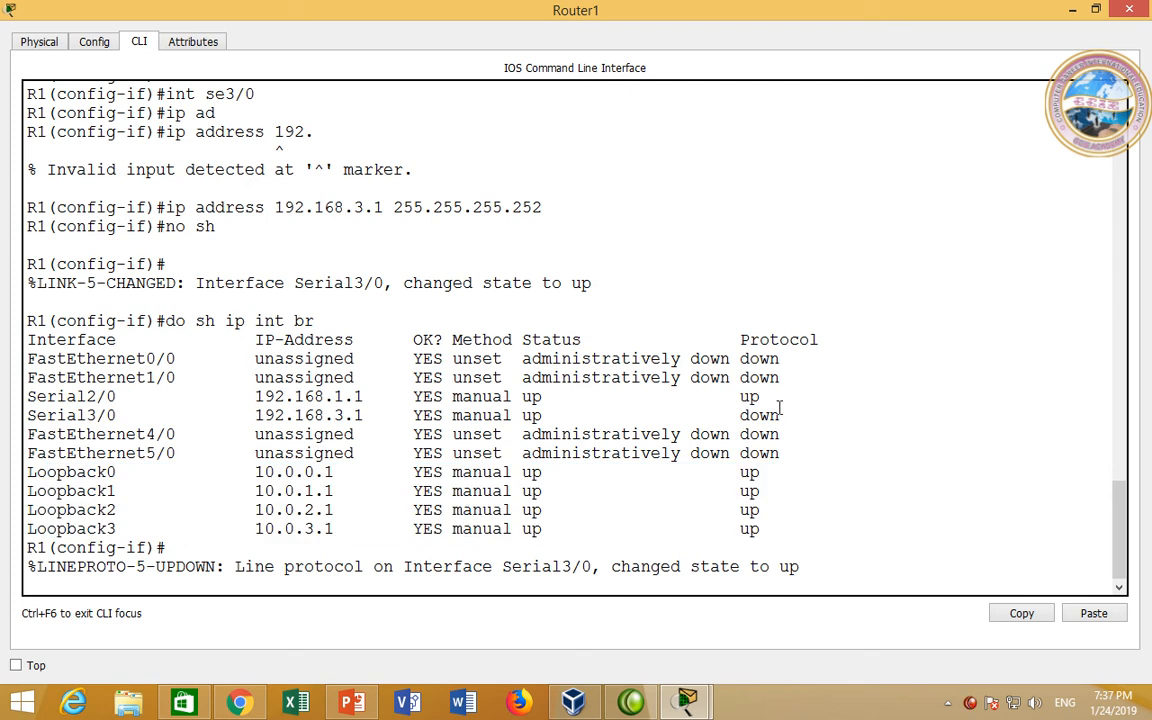
pyautogui.moveTo(792, 416); pyautogui.dragTo(117, 398)
pyautogui.click(138, 400)
# Step: Redisplay Router1's interface summary and recheck the status of serial 2/0 and serial 3/0
pyautogui.press('Up')
pyautogui.press('Return')
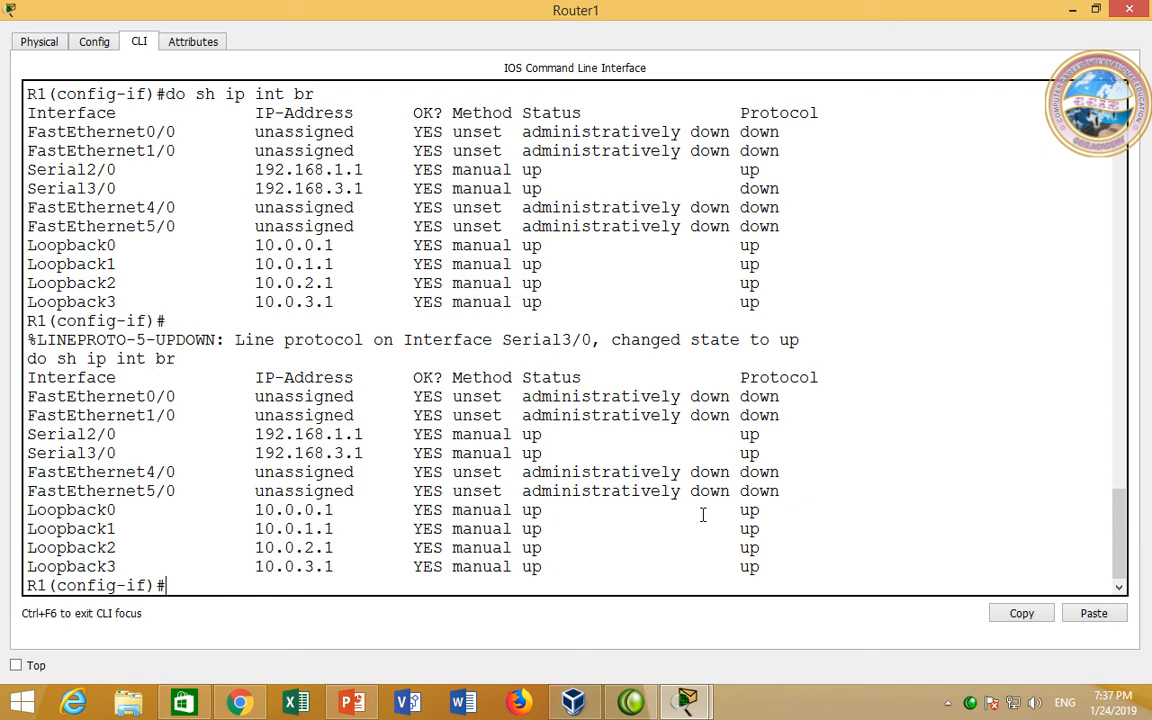
pyautogui.moveTo(768, 453); pyautogui.dragTo(24, 433)
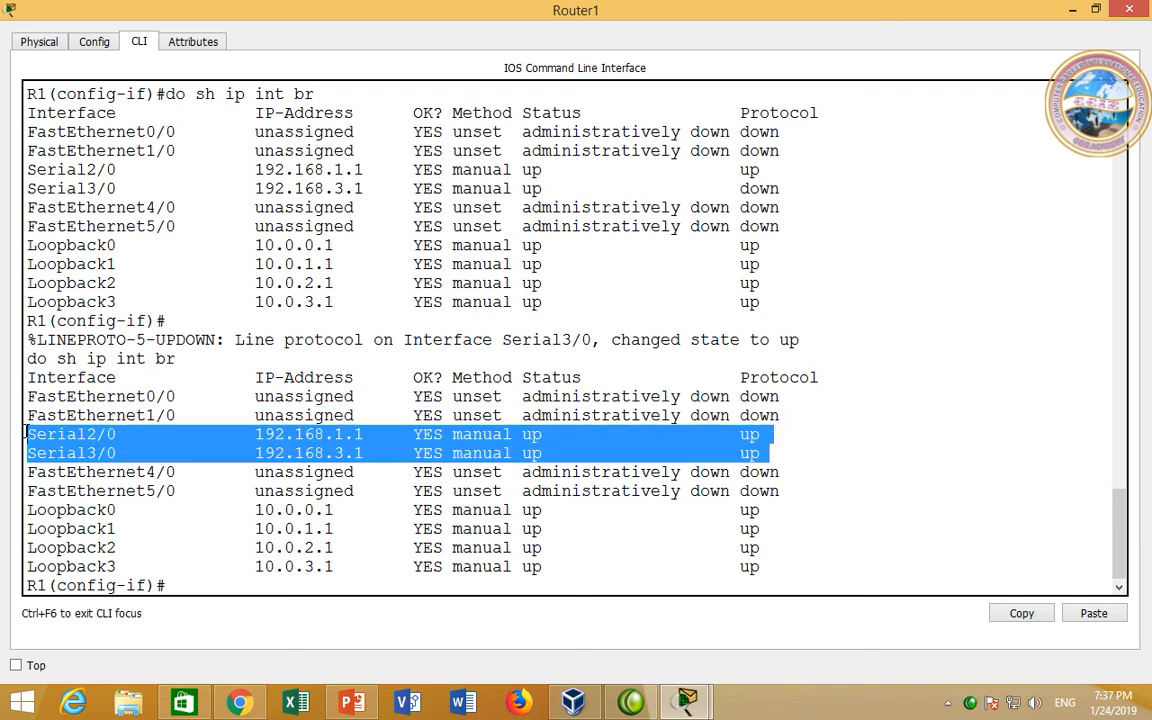
pyautogui.click(77, 416)
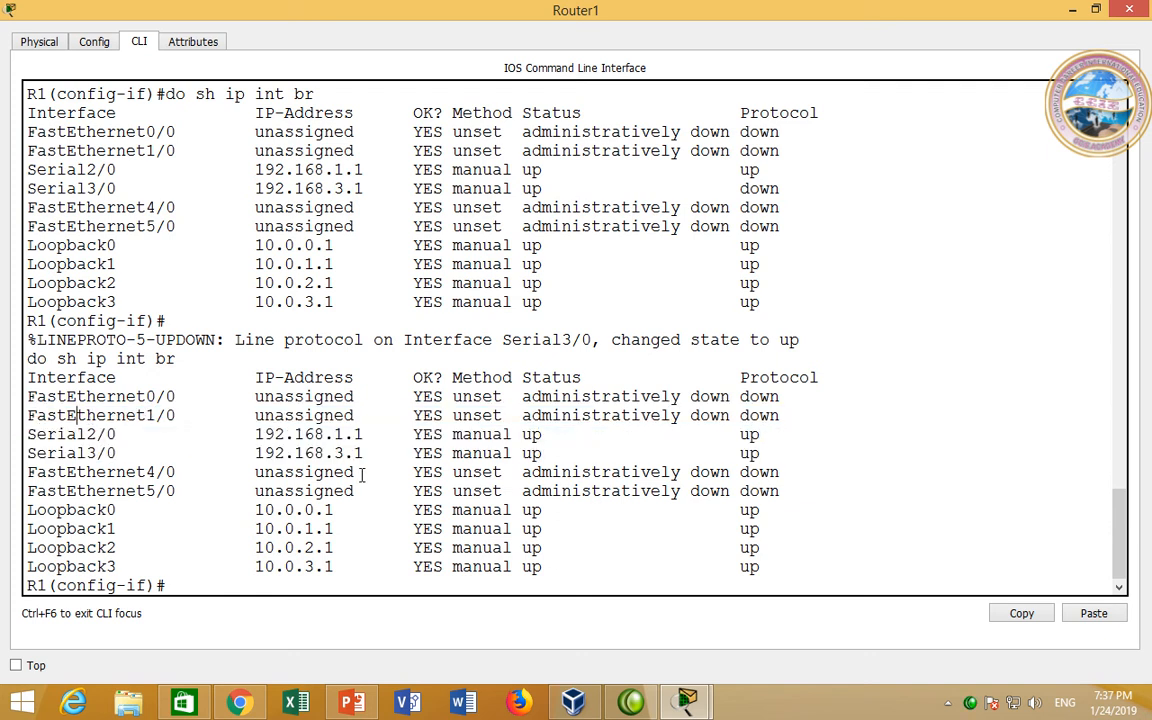
# Step: Enter RIP router configuration on R1 and set it to version 2
pyautogui.write('exit')
pyautogui.press('Return')
pyautogui.write('rou')
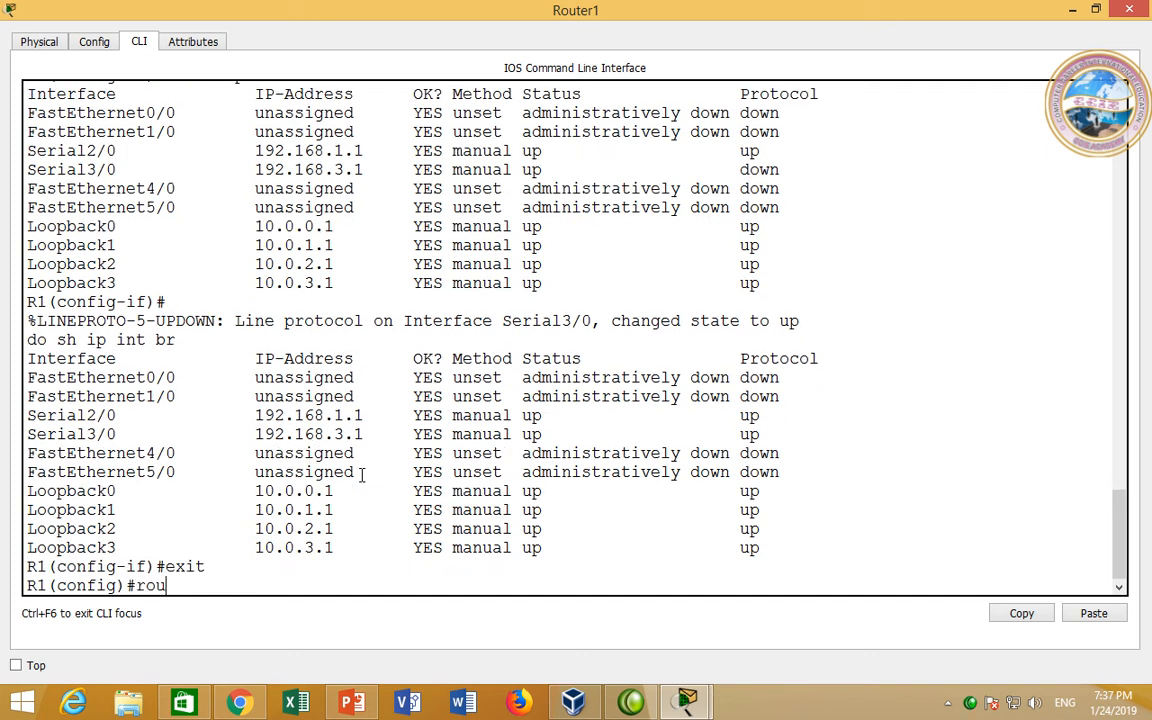
pyautogui.press('Tab')
pyautogui.write('ri')
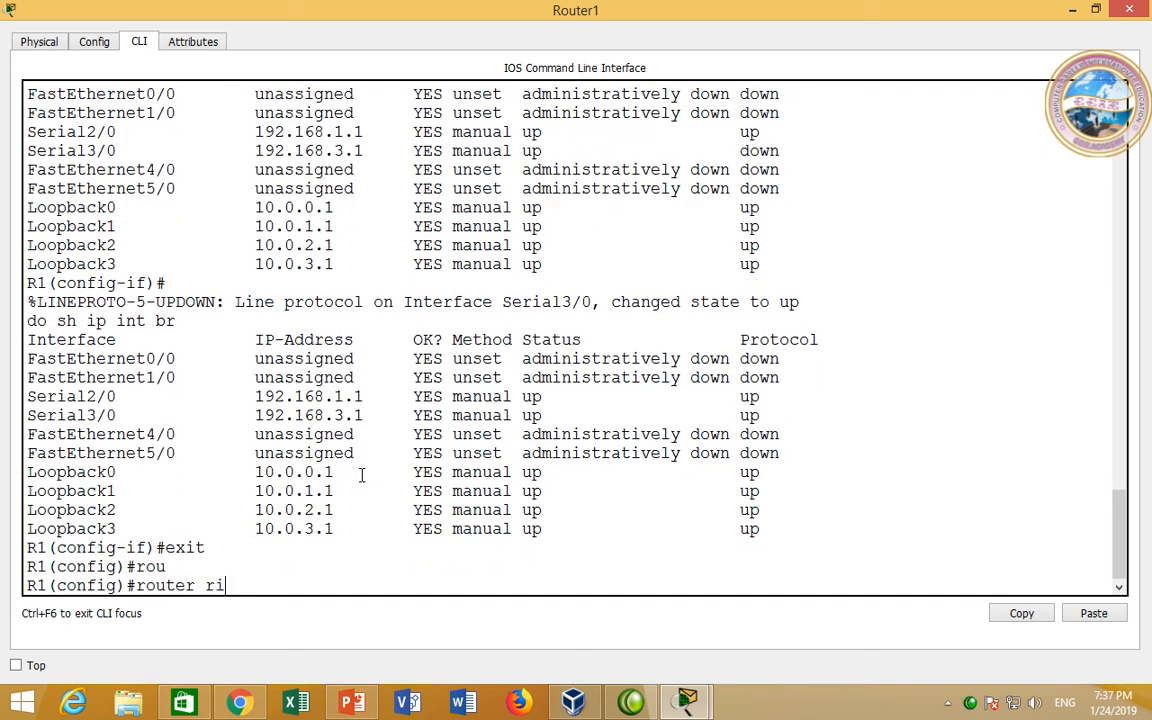
pyautogui.press('Return')
pyautogui.write('ver')
pyautogui.press('Tab')
pyautogui.write('2')
pyautogui.press('Return')
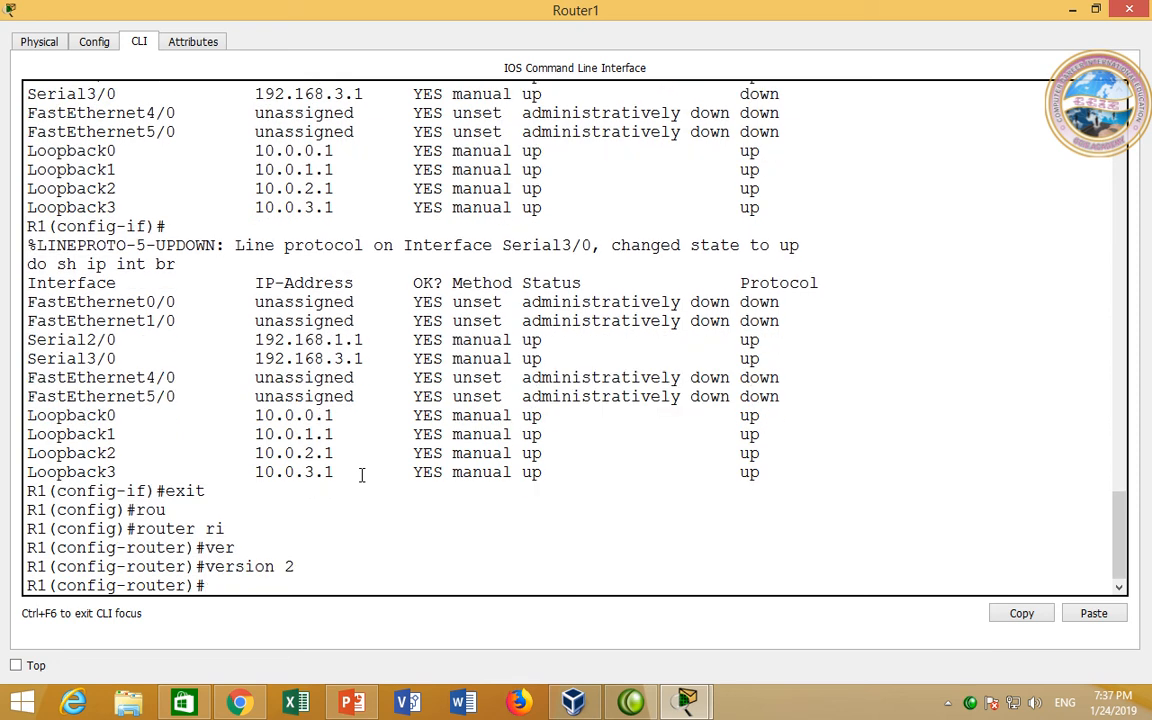
# Step: Advertise network 192.168.1.0 in R1's RIP configuration
pyautogui.write('net')
pyautogui.press('Tab')
pyautogui.write('1')
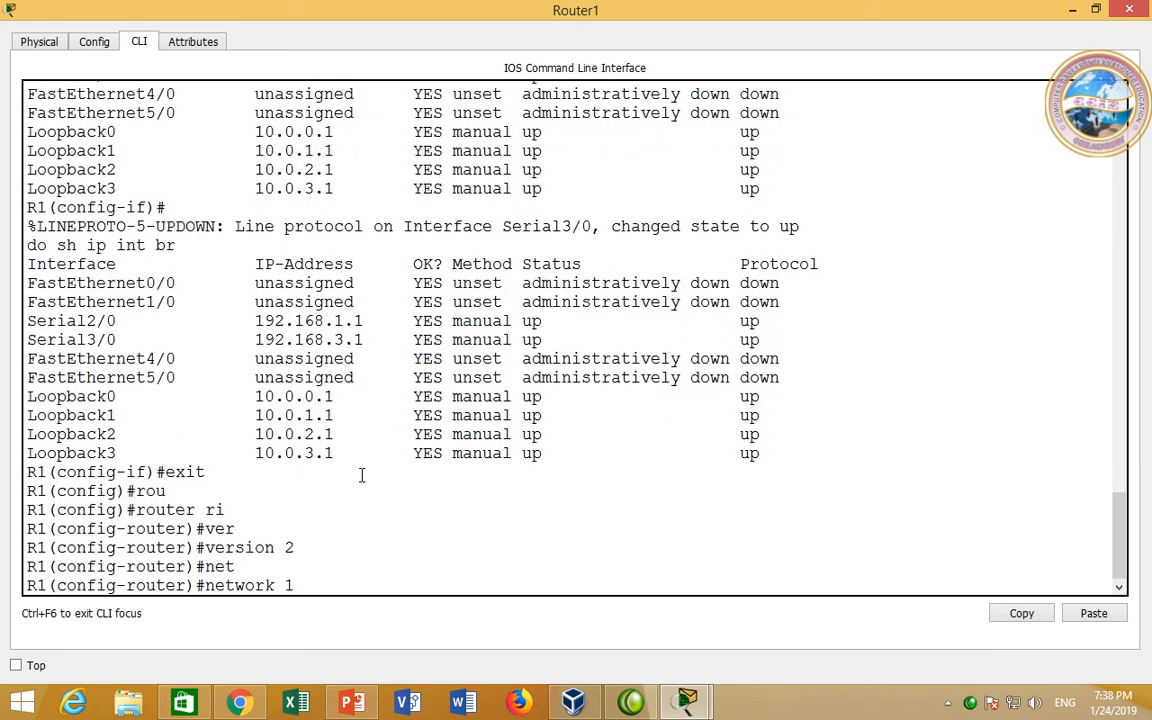
pyautogui.write('92.168.1.0')
pyautogui.press('Return')
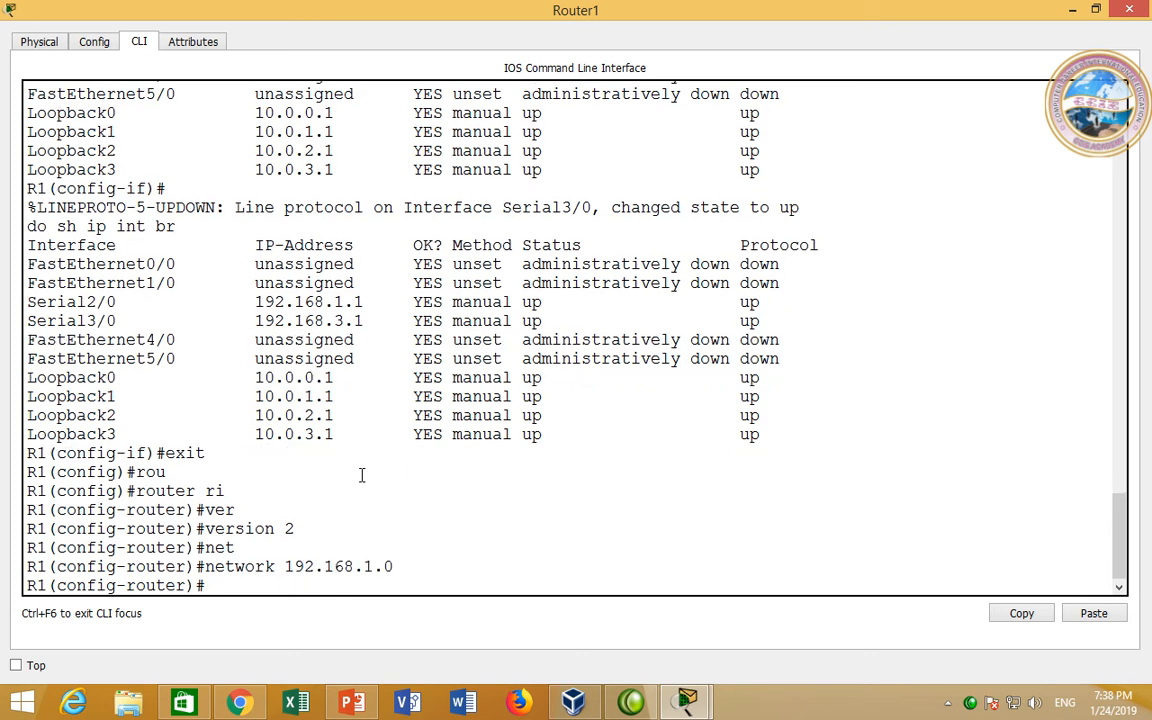
# Step: Advertise network 192.168.3.0 in R1's RIP configuration
pyautogui.press('Up')
pyautogui.press('Left')
pyautogui.press('Left')
pyautogui.press('BackSpace')
pyautogui.write('3')
pyautogui.press('Return')
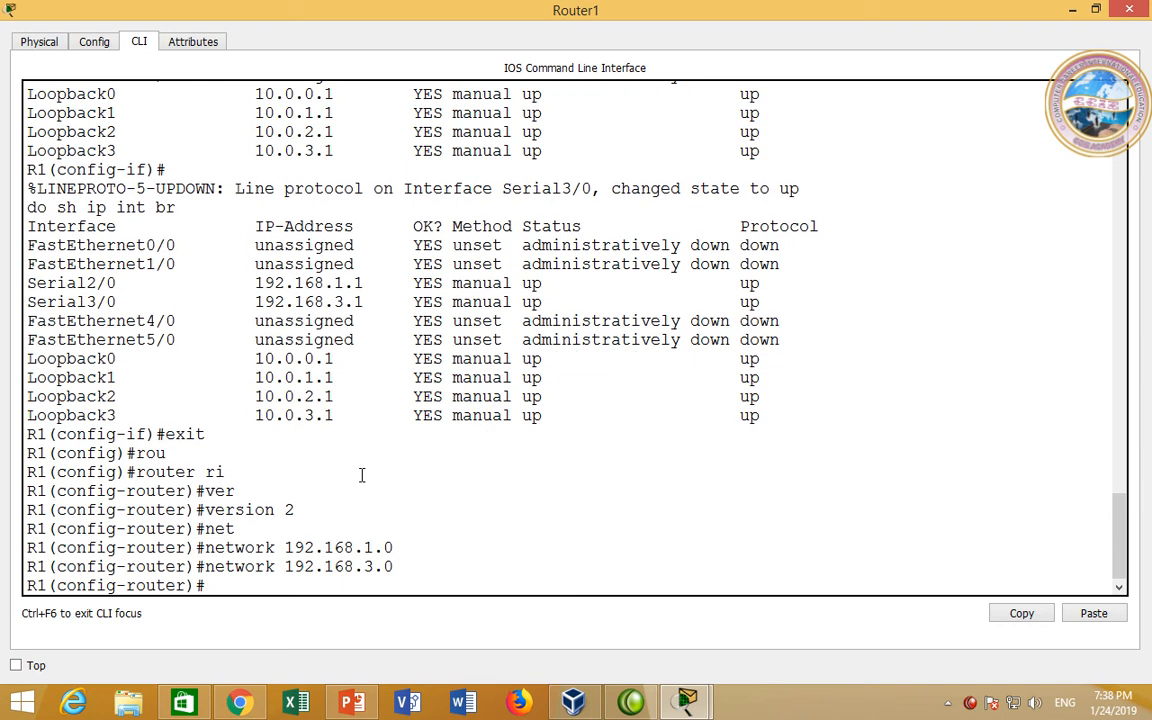
# Step: Advertise network 10.0.0.0 in R1's RIP configuration
pyautogui.write('net')
pyautogui.press('Tab')
pyautogui.write('10.0.0.0')
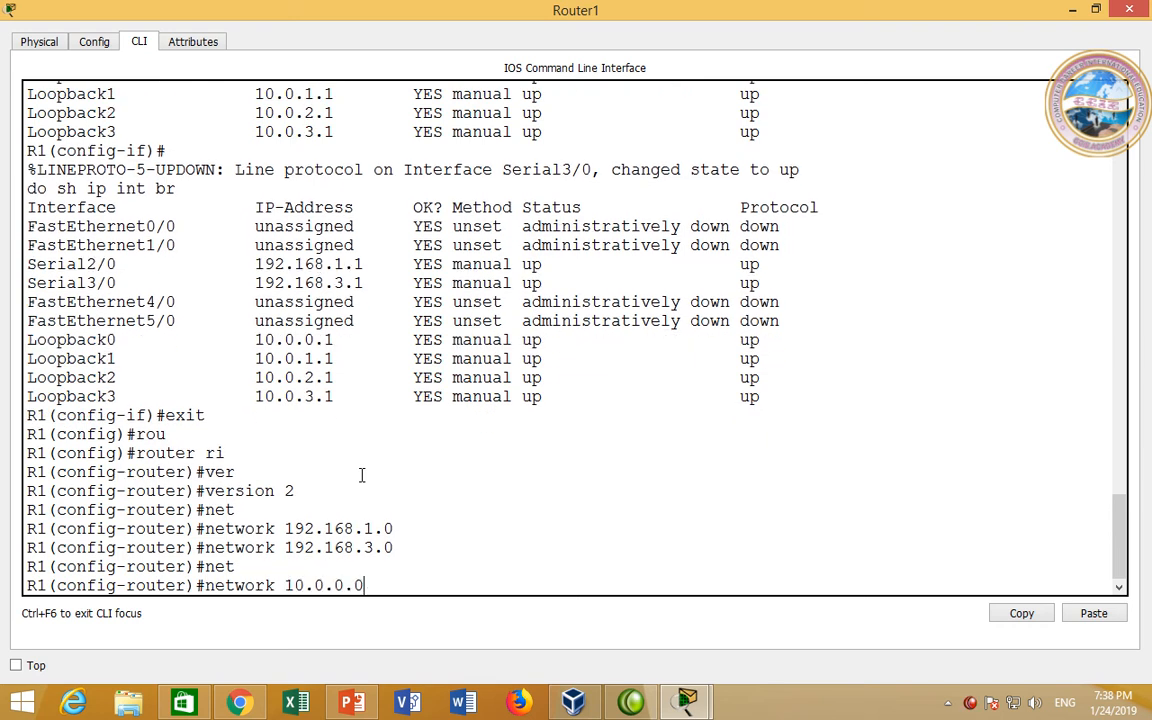
pyautogui.press('Return')
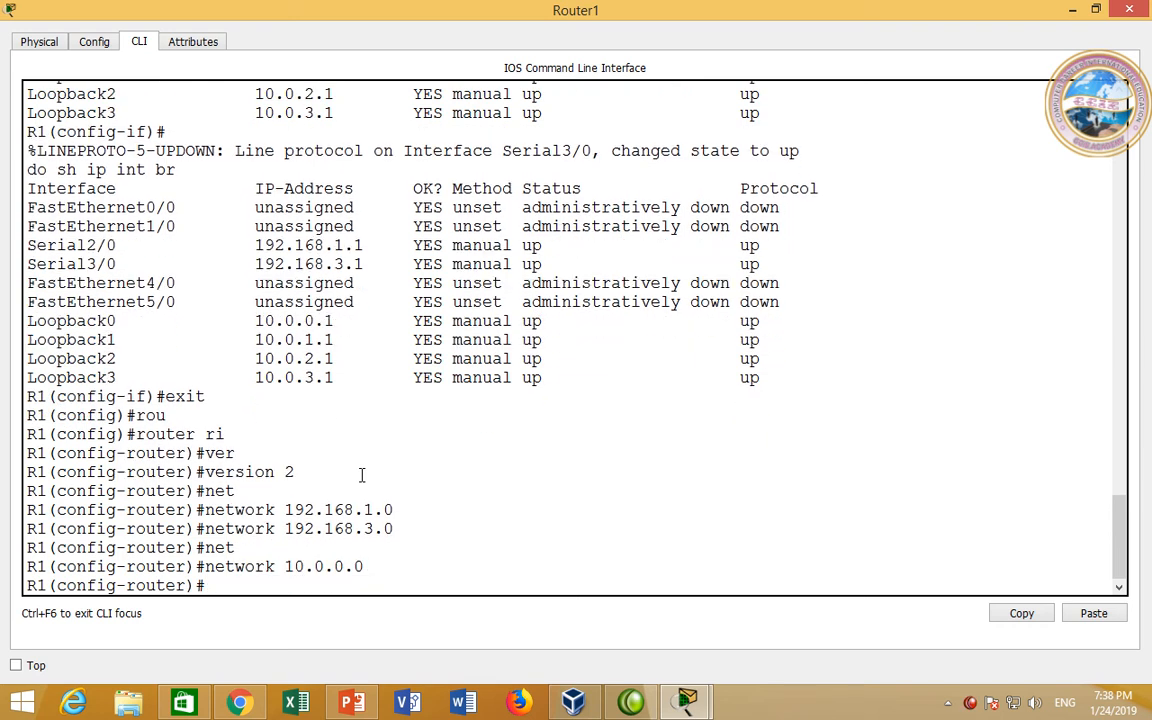
pyautogui.press('Up')
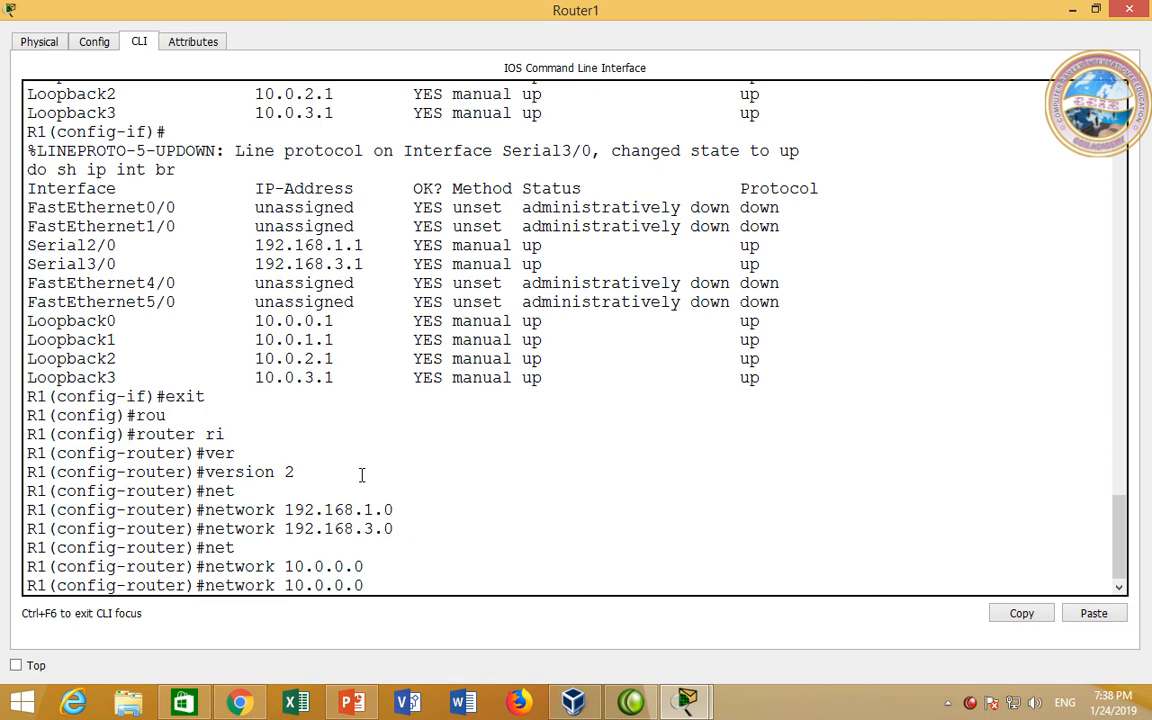
# Step: Advertise networks 10.0.1.0 and 10.0.2.0 in R1's RIP configuration
pyautogui.press('BackSpace')
pyautogui.write('1')
pyautogui.press('Return')
pyautogui.press('Up')
pyautogui.press('Left')
pyautogui.press('Left')
pyautogui.press('BackSpace')
pyautogui.write('2')
pyautogui.press('Return')
# Step: Advertise network 10.0.3.0 in R1's RIP configuration
pyautogui.press('Up')
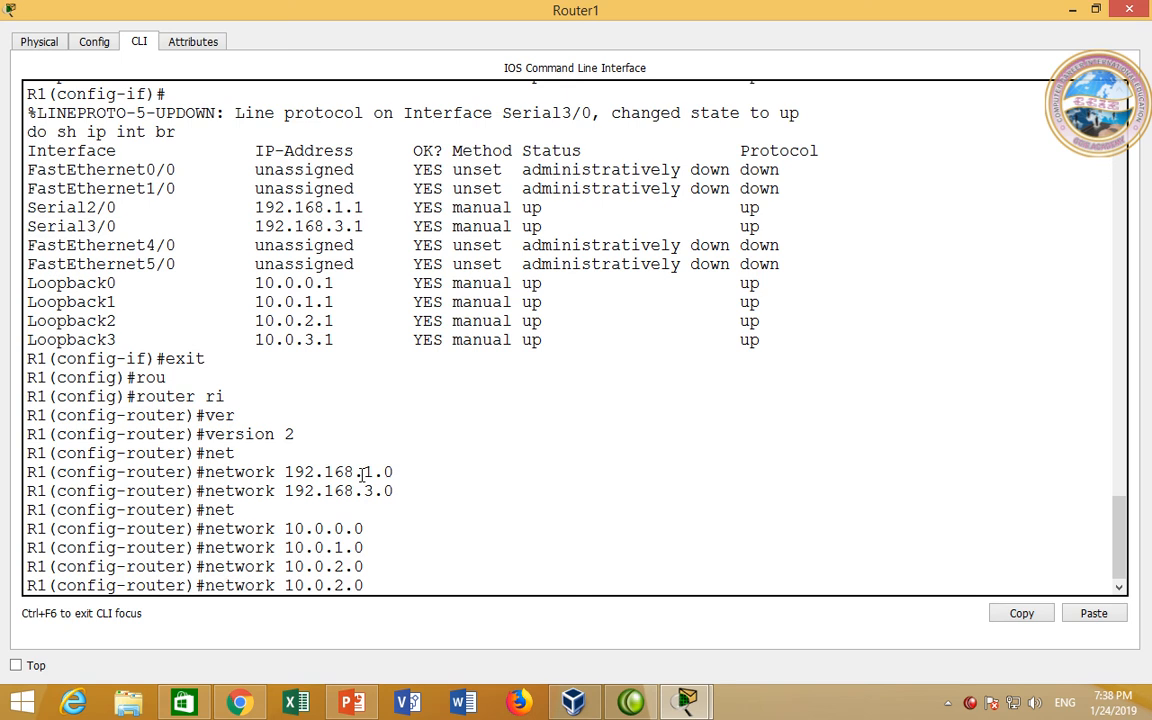
pyautogui.press('Left')
pyautogui.press('Left')
pyautogui.press('BackSpace')
pyautogui.write('3')
pyautogui.press('Return')
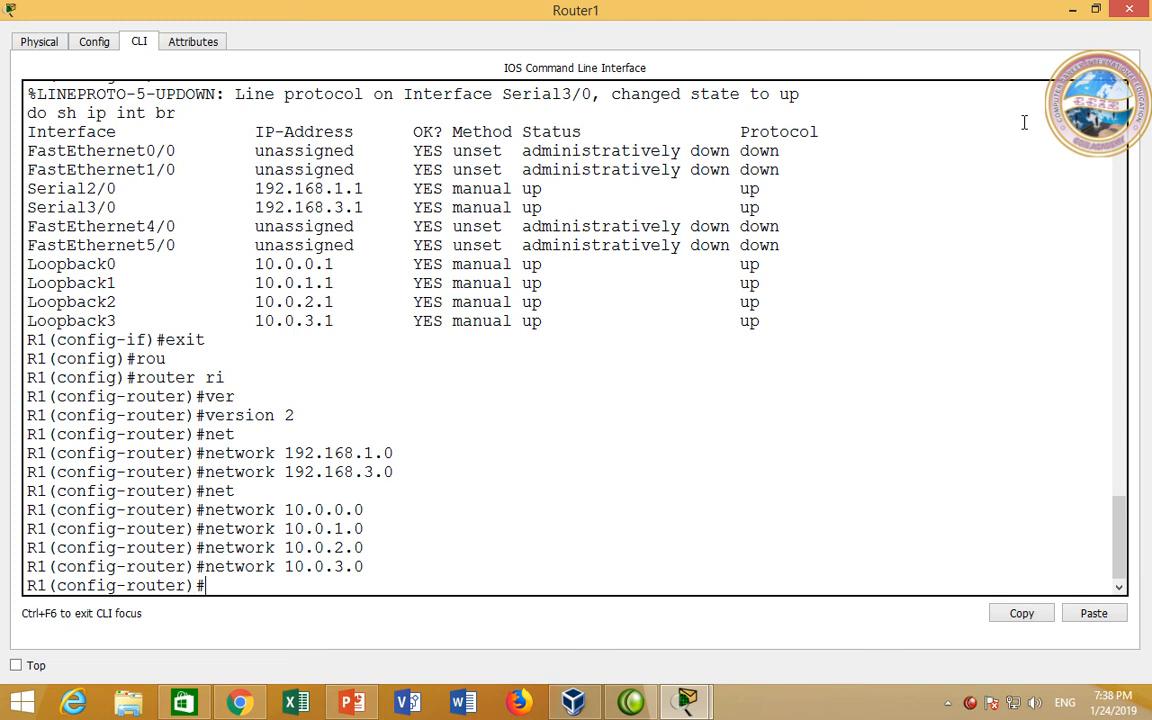
# Step: Close R1's console and bring up Router0's (R2) command line in a maximized window
pyautogui.click(1129, 9)
pyautogui.click(470, 222)
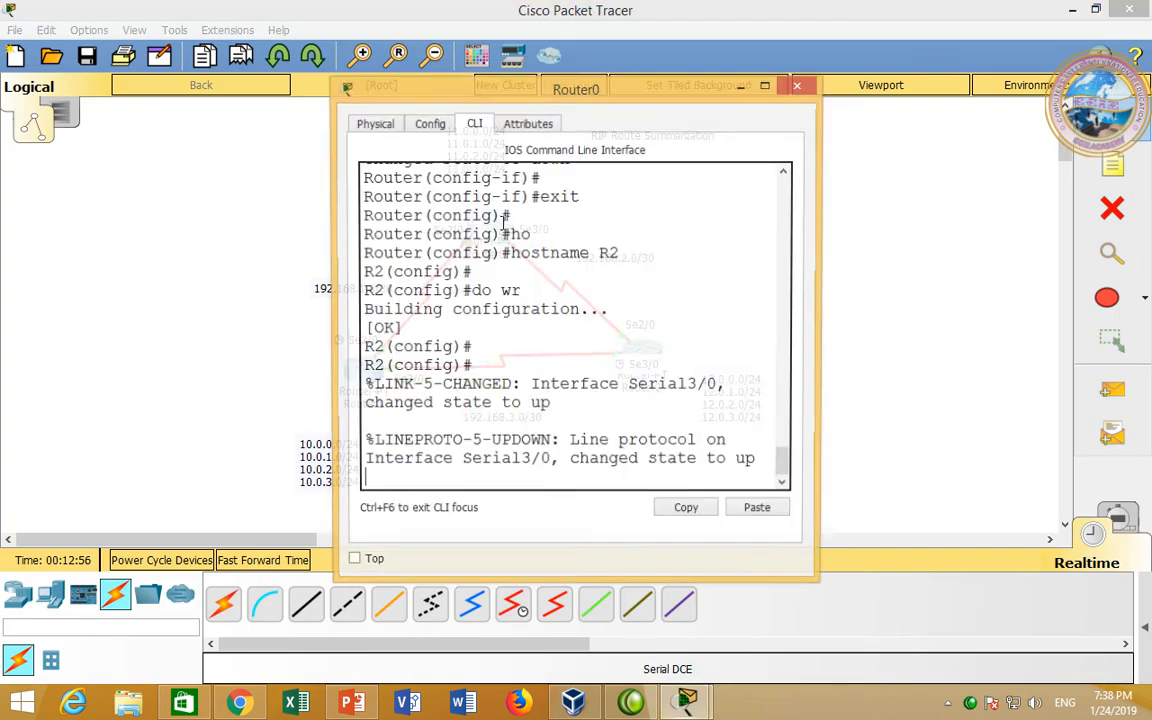
pyautogui.doubleClick(476, 90)
pyautogui.press('Return')
pyautogui.press('Return')
pyautogui.press('Return')
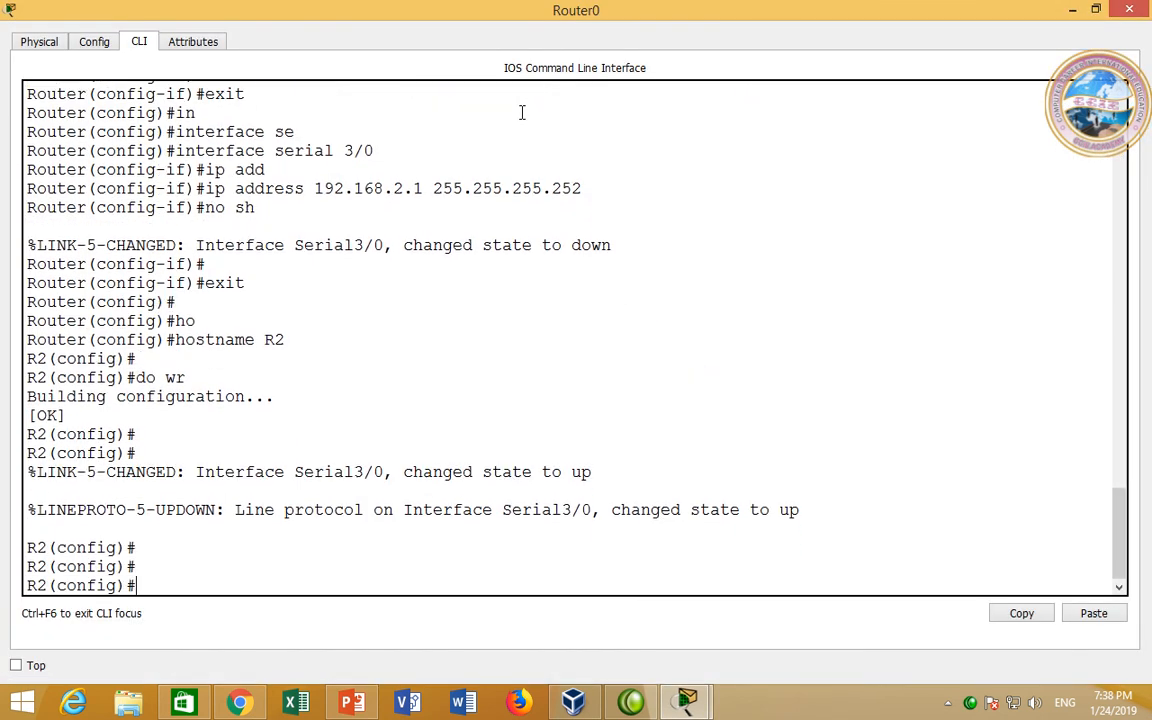
# Step: Enter RIP router configuration on R2 and set it to version 2
pyautogui.write('rou')
pyautogui.press('Tab')
pyautogui.write('ri')
pyautogui.press('Tab')
pyautogui.press('Return')
pyautogui.write('ver')
pyautogui.press('Tab')
pyautogui.write('2')
pyautogui.press('Return')
# Step: Advertise network 192.168.1.0 in R2's RIP configuration
pyautogui.write('net')
pyautogui.press('Tab')
pyautogui.write('192.168.1.0')
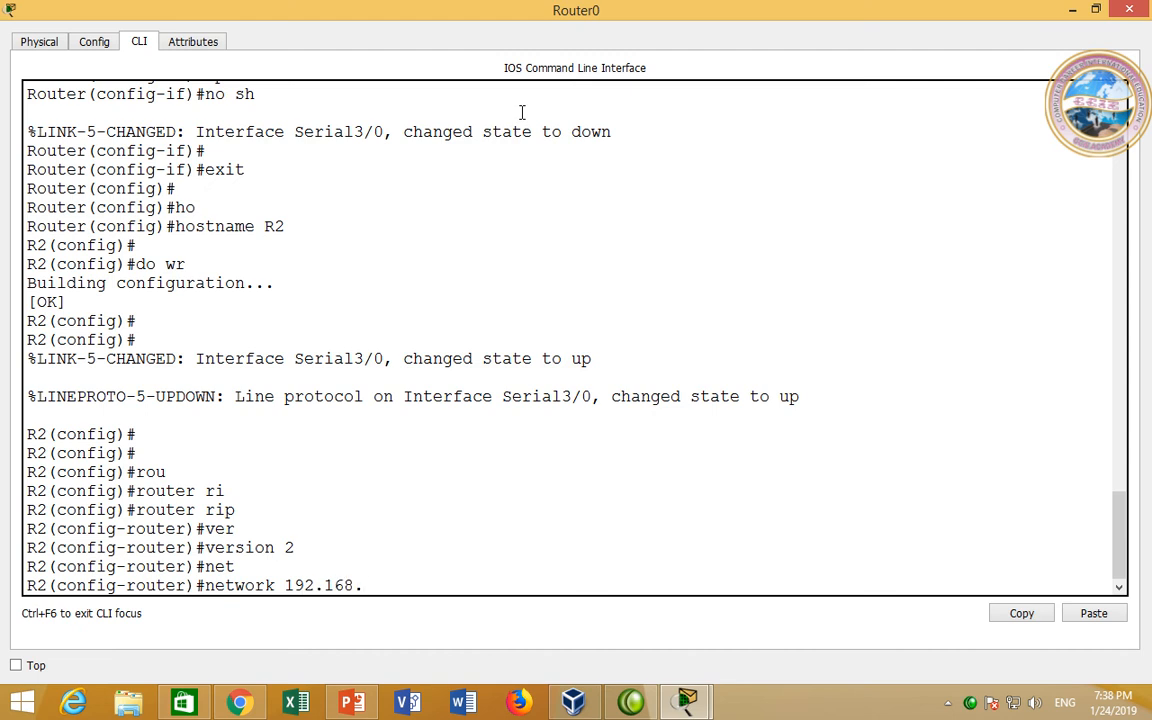
pyautogui.press('Return')
# Step: Advertise network 192.168.2.0 in R2's RIP configuration
pyautogui.press('Up')
pyautogui.press('Left')
pyautogui.press('Left')
pyautogui.press('BackSpace')
pyautogui.write('2')
pyautogui.press('Return')
# Step: Advertise network 11.0.0.0 in R2's RIP configuration
pyautogui.press('Up')
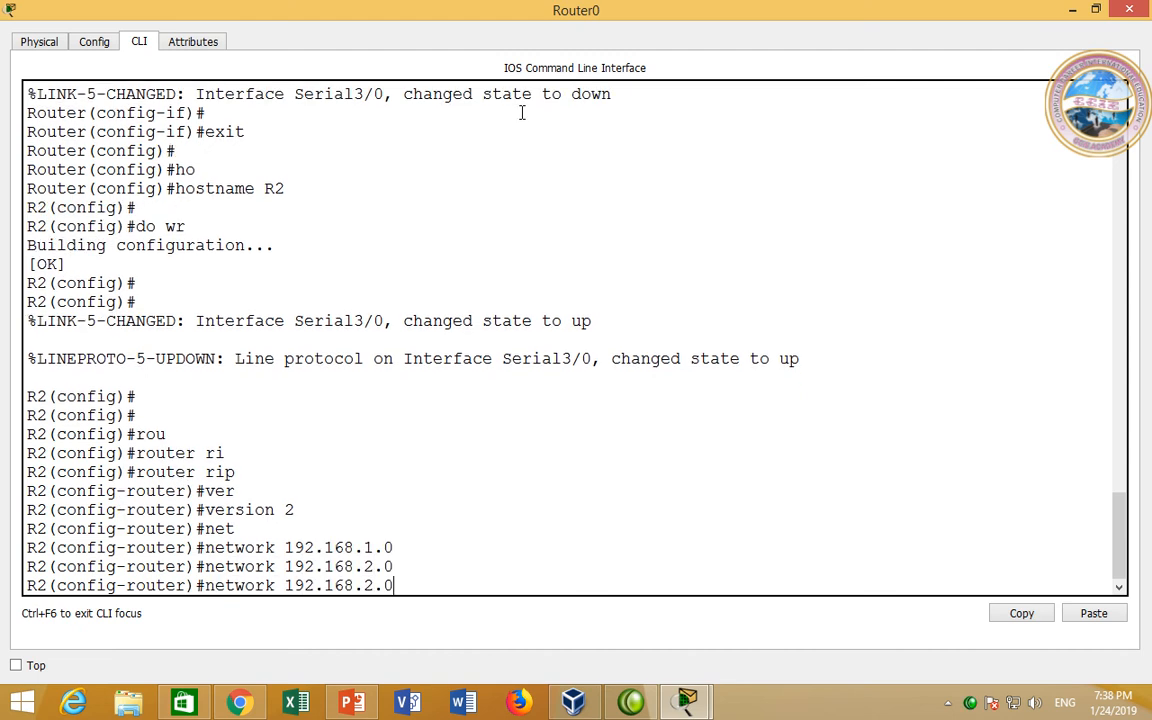
pyautogui.press('BackSpace')
pyautogui.press('BackSpace')
pyautogui.press('BackSpace')
pyautogui.press('BackSpace')
pyautogui.press('BackSpace')
pyautogui.press('BackSpace')
pyautogui.press('BackSpace')
pyautogui.press('BackSpace')
pyautogui.press('BackSpace')
pyautogui.press('BackSpace')
pyautogui.press('BackSpace')
pyautogui.write('11.0.0.0')
pyautogui.press('Return')
# Step: Advertise network 11.0.1.0 in R2's RIP configuration
pyautogui.press('Up')
pyautogui.press('Left')
pyautogui.press('Left')
pyautogui.press('BackSpace')
pyautogui.write('1')
pyautogui.press('Return')
# Step: Advertise network 11.0.2.0 in R2's RIP configuration
pyautogui.press('Up')
pyautogui.press('Left')
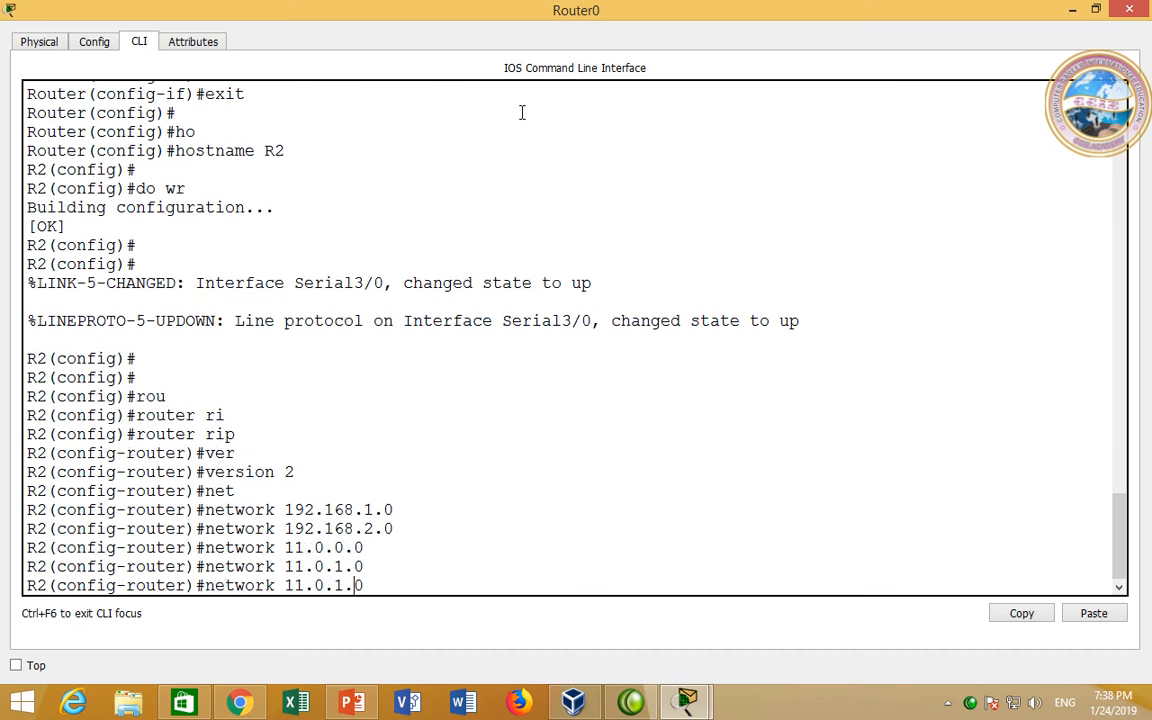
pyautogui.press('BackSpace')
pyautogui.write('2')
pyautogui.press('Return')
# Step: Advertise network 11.0.3.0 in R2's RIP configuration
pyautogui.press('Up')
pyautogui.press('Left')
pyautogui.press('Left')
pyautogui.press('BackSpace')
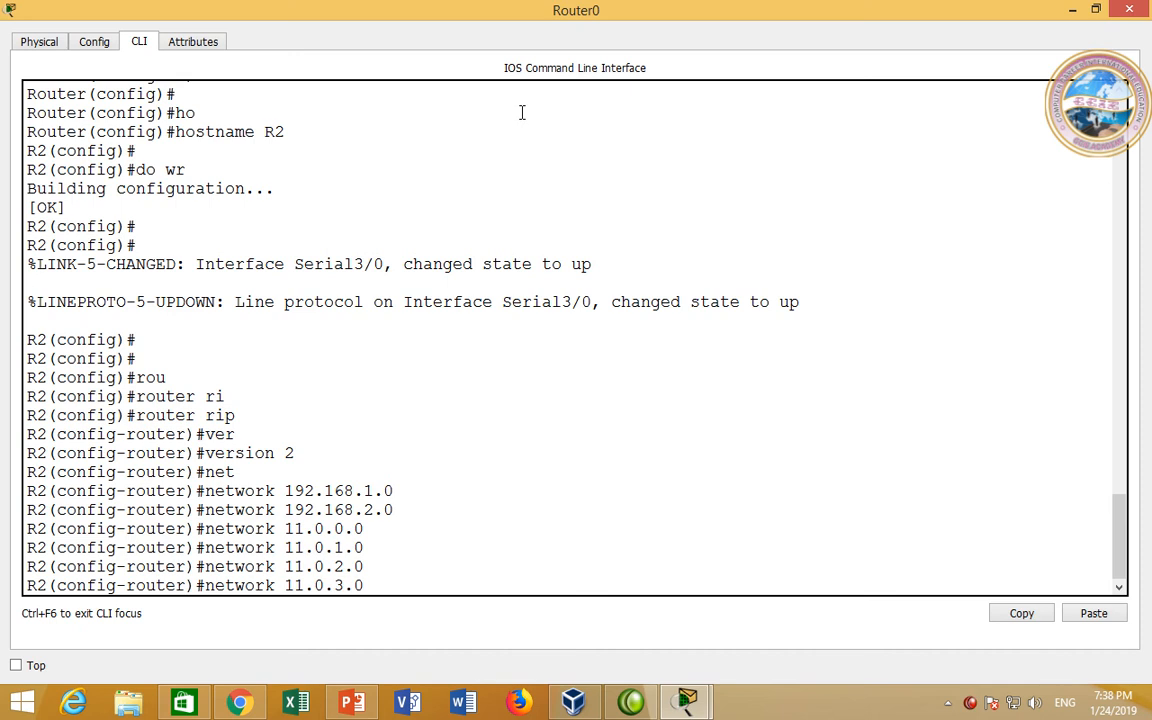
pyautogui.write('3')
pyautogui.press('Return')
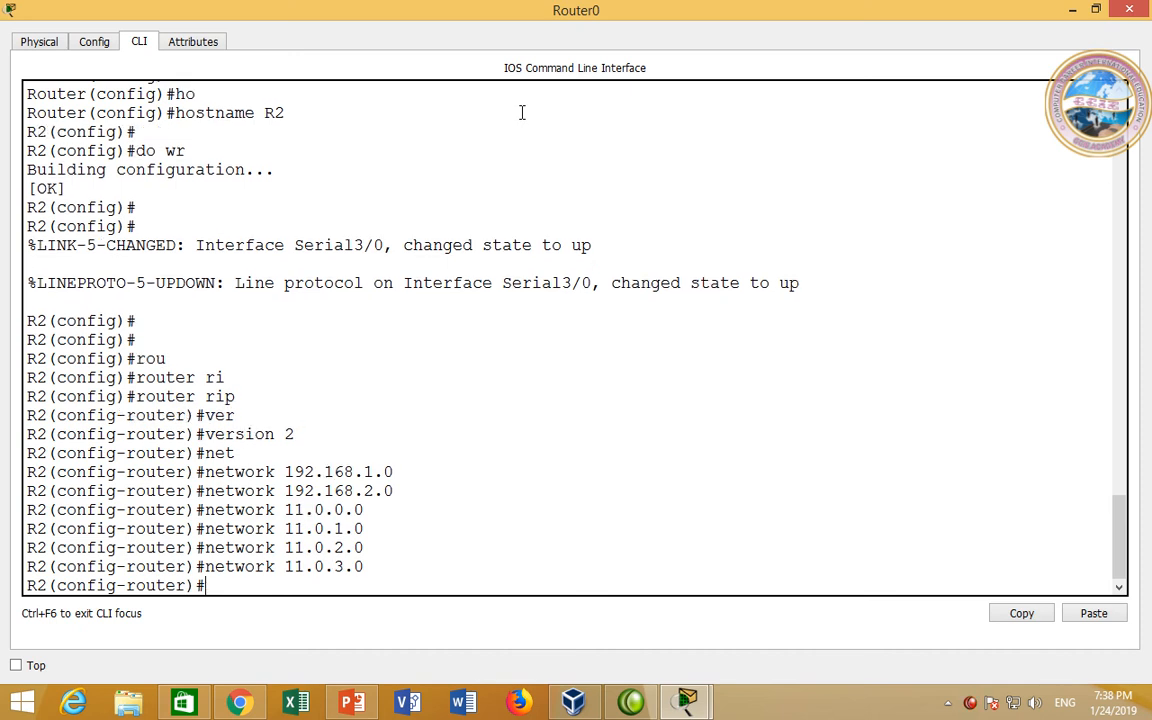
# Step: Close R2's console and bring up Router2's (R3) command line in a maximized window
pyautogui.click(1129, 9)
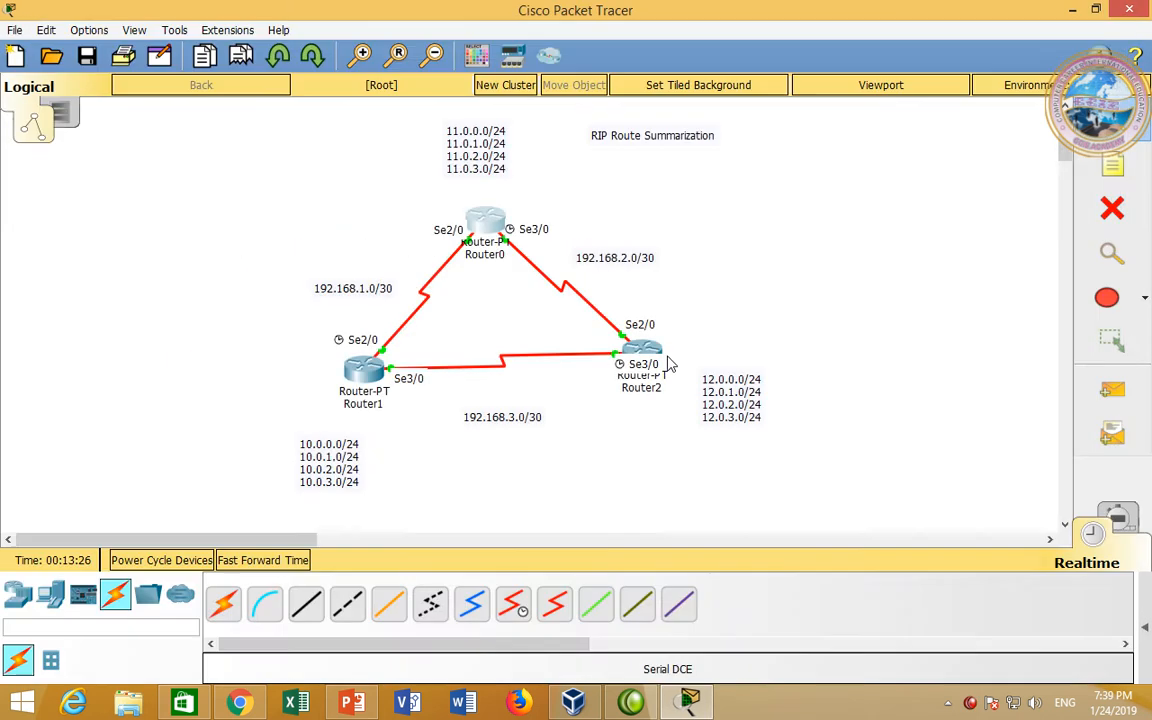
pyautogui.click(642, 348)
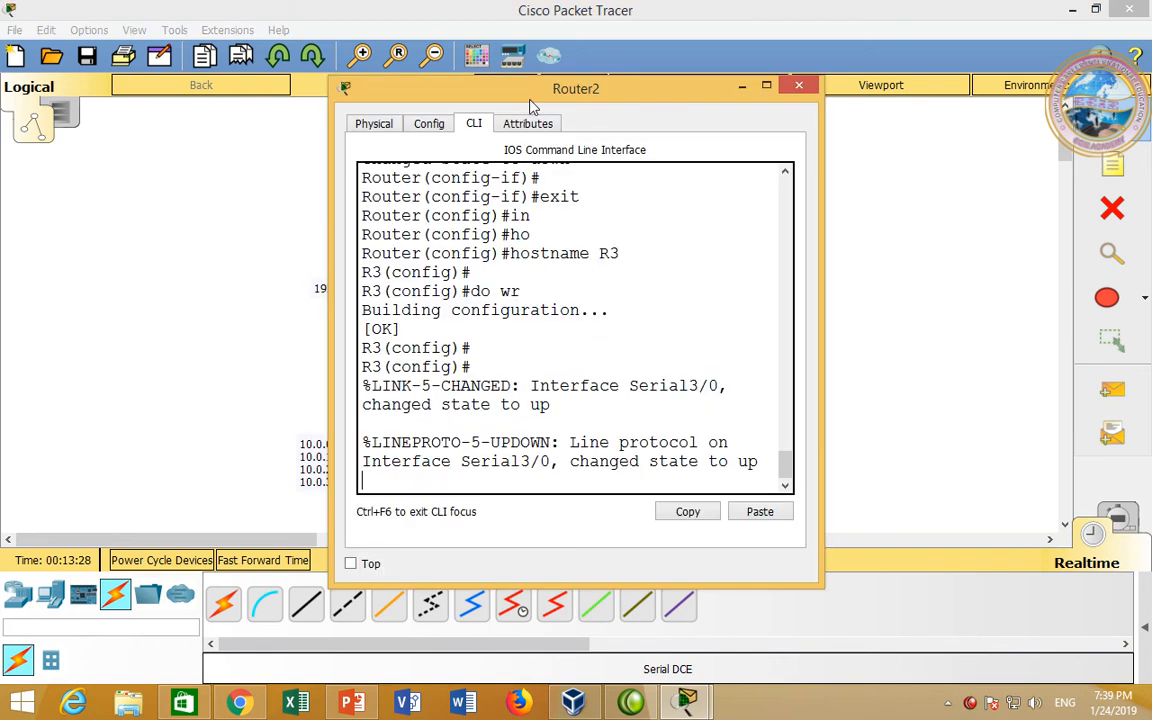
pyautogui.doubleClick(531, 101)
pyautogui.press('Return')
pyautogui.press('Return')
pyautogui.press('Return')
# Step: Enter RIP router configuration on R3 and set it to version 2
pyautogui.write('rou')
pyautogui.press('Tab')
pyautogui.write('ri')
pyautogui.press('Tab')
pyautogui.press('Return')
pyautogui.write('ver')
pyautogui.press('Tab')
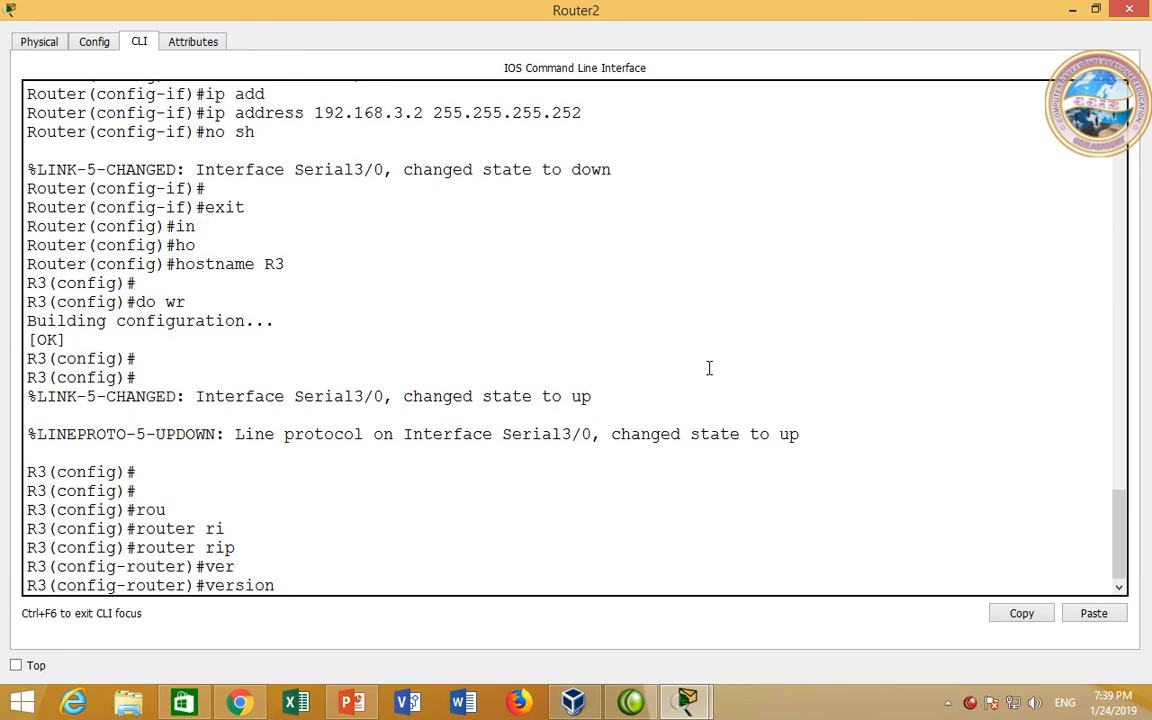
pyautogui.write('2')
pyautogui.press('Return')
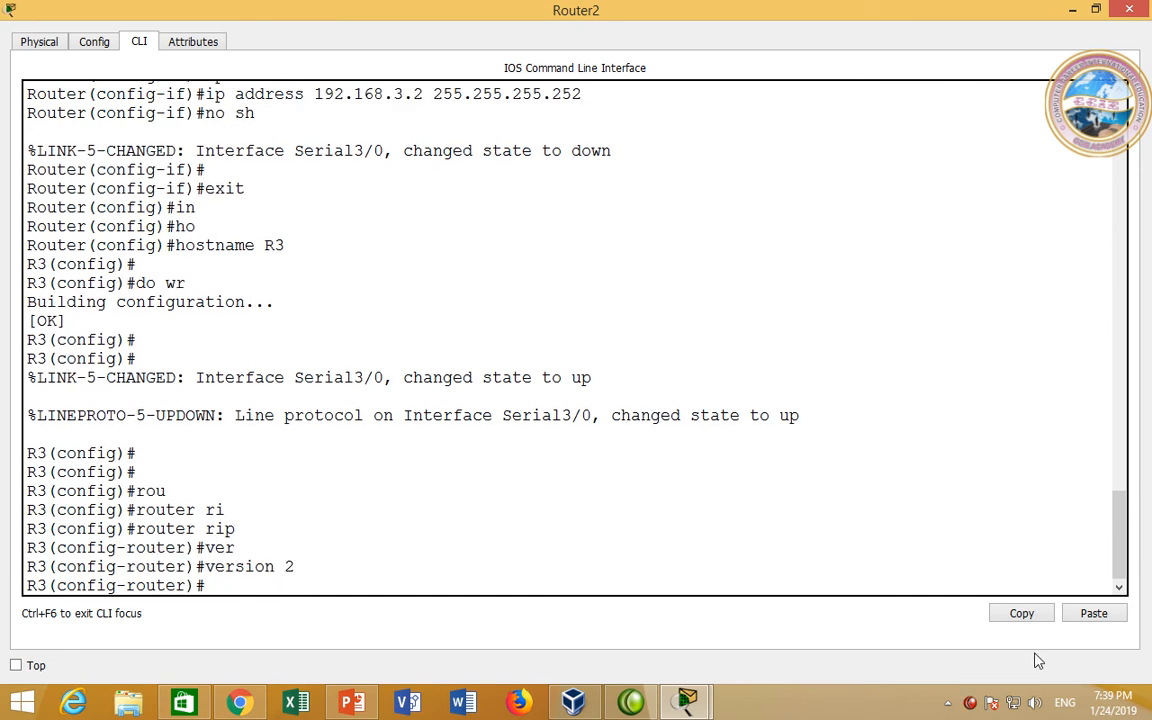
# Step: Advertise network 192.168.2.0 in R3's RIP configuration
pyautogui.click(849, 705)
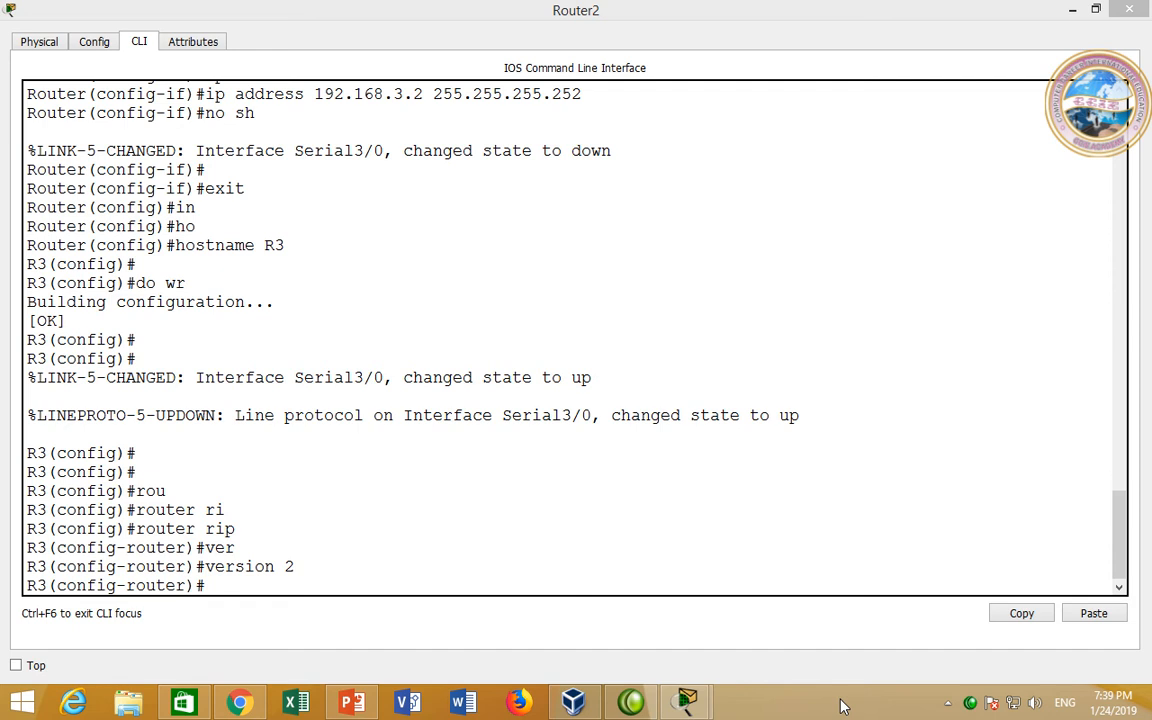
pyautogui.click(499, 576)
pyautogui.write('net')
pyautogui.press('Tab')
pyautogui.write('192.168.2.0')
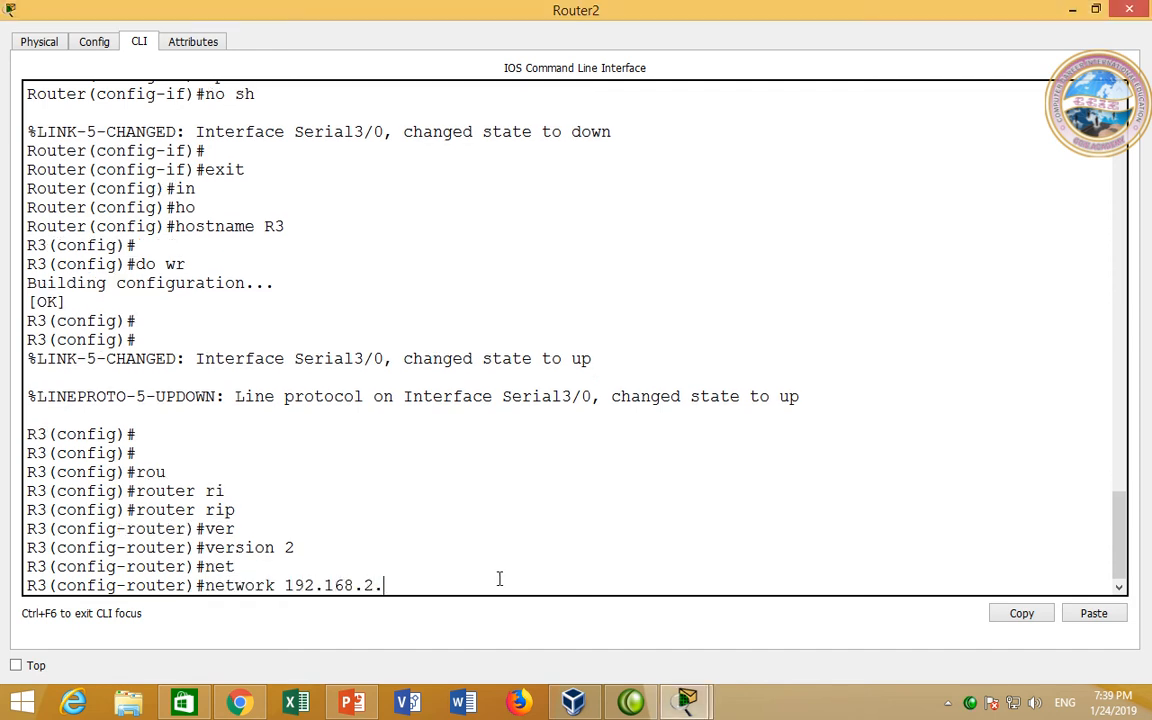
pyautogui.press('Return')
# Step: Advertise network 192.168.3.0 in R3's RIP configuration
pyautogui.press('Up')
pyautogui.press('Left')
pyautogui.press('Left')
pyautogui.press('BackSpace')
pyautogui.write('3')
pyautogui.press('Return')
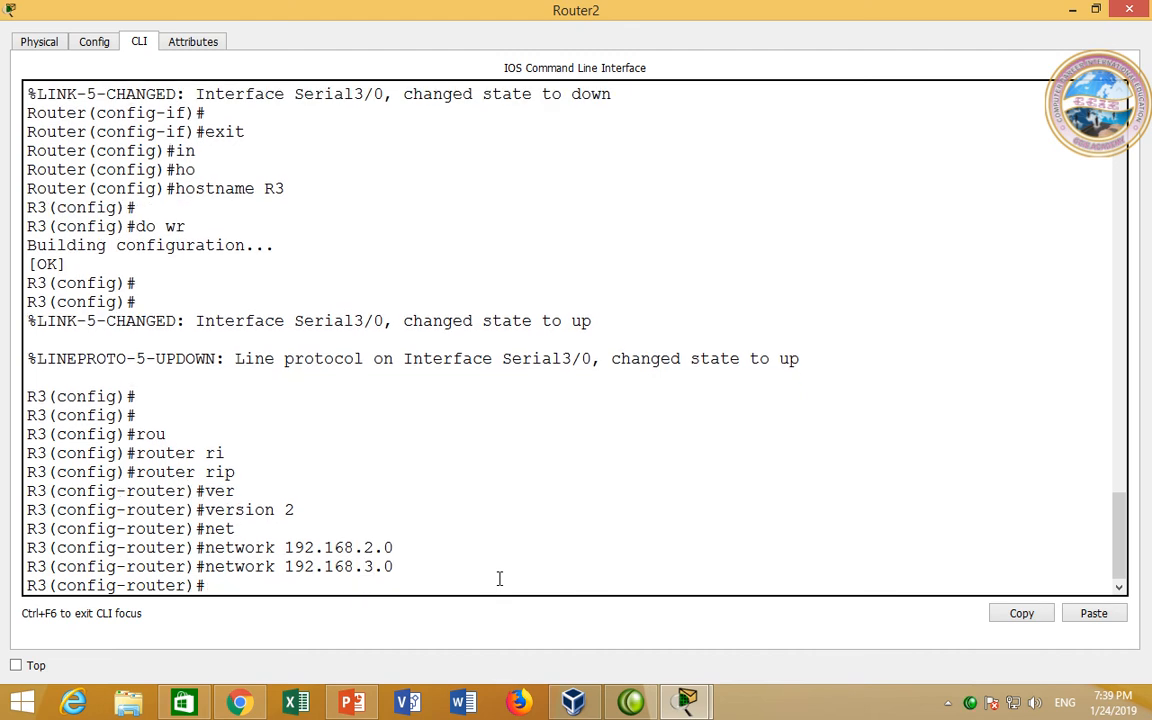
# Step: Advertise network 12.0.0.0 in R3's RIP configuration
pyautogui.write('net')
pyautogui.press('Tab')
pyautogui.write('12.0.0')
pyautogui.press('BackSpace')
pyautogui.press('BackSpace')
pyautogui.press('BackSpace')
pyautogui.press('BackSpace')
pyautogui.press('BackSpace')
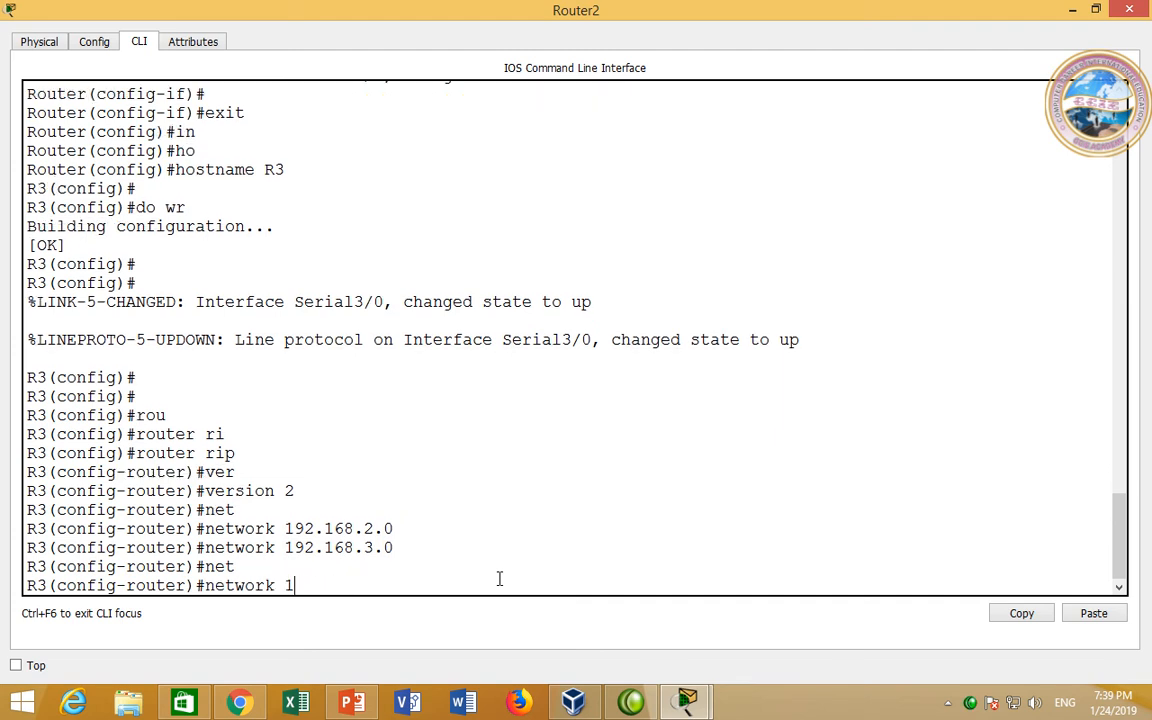
pyautogui.write('2.0.0.0')
pyautogui.press('Return')
# Step: Advertise network 12.0.1.0 in R3's RIP configuration
pyautogui.press('Up')
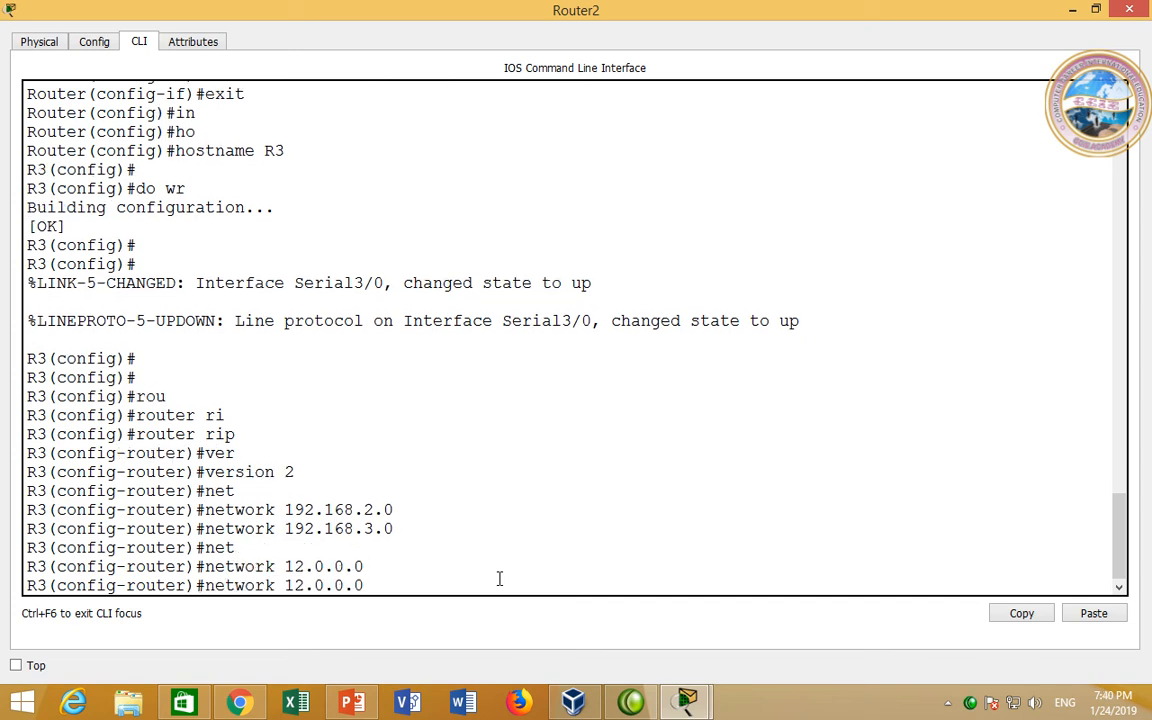
pyautogui.press('BackSpace')
pyautogui.write('1')
pyautogui.press('Return')
# Step: Advertise network 12.0.2.0 in R3's RIP configuration
pyautogui.press('Up')
pyautogui.press('Left')
pyautogui.press('Left')
pyautogui.press('BackSpace')
pyautogui.write('2')
pyautogui.press('Return')
# Step: Advertise network 12.0.3.0 in R3's RIP configuration
pyautogui.press('Up')
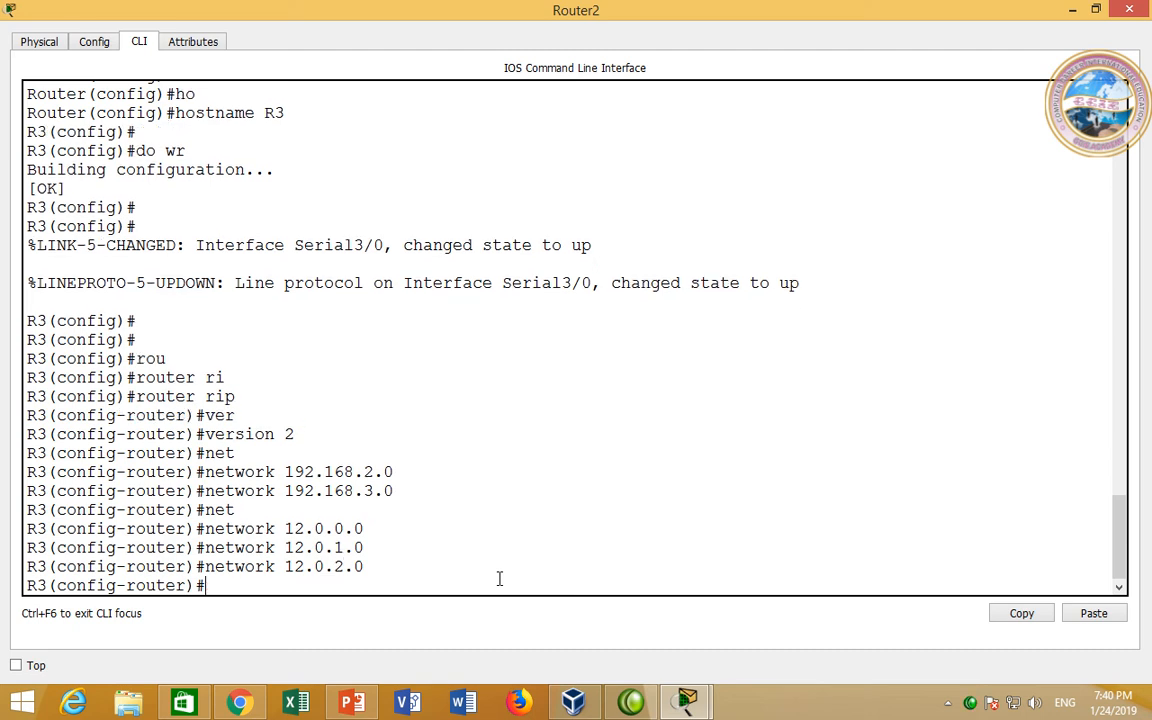
pyautogui.press('Left')
pyautogui.press('Left')
pyautogui.press('BackSpace')
pyautogui.write('3')
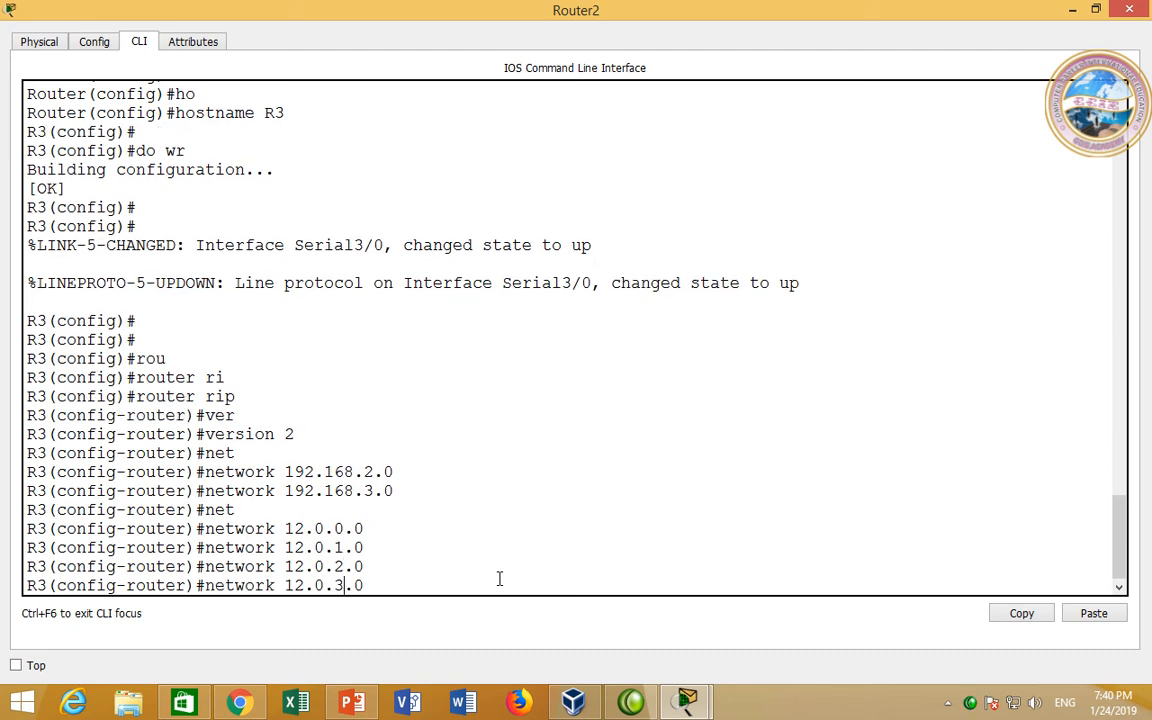
pyautogui.press('Return')
# Step: Save R3's running configuration from within router configuration mode using do wr
pyautogui.write('do wr')
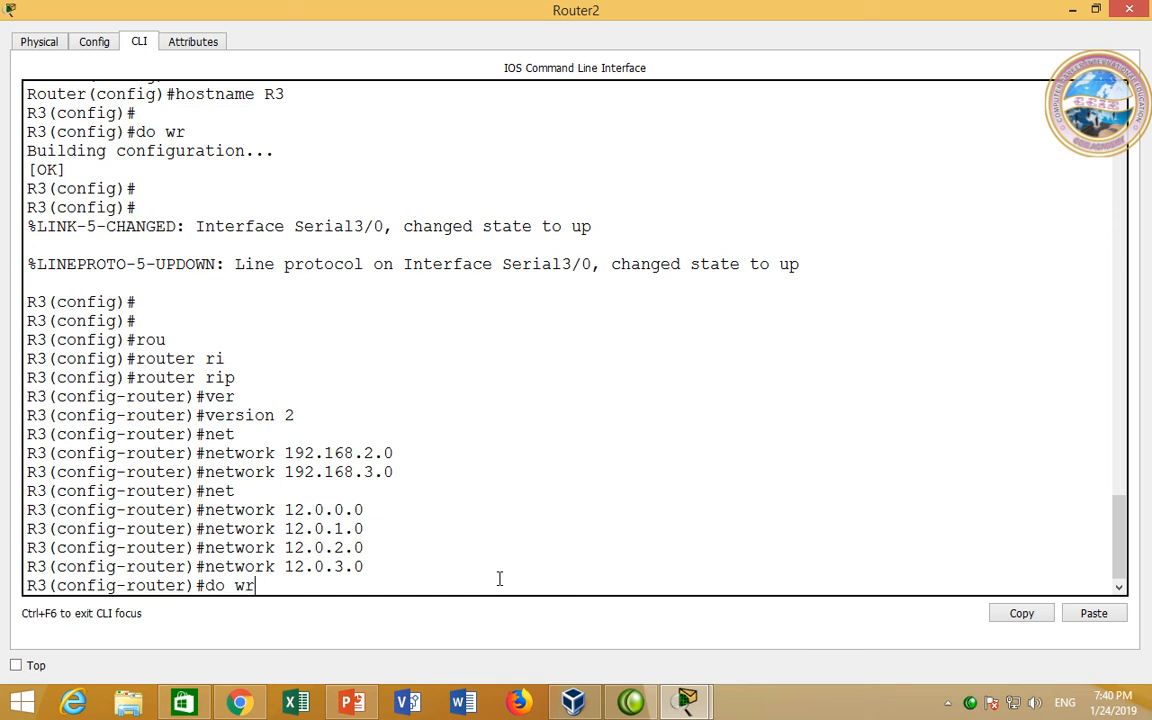
pyautogui.press('Return')
pyautogui.press('Return')
pyautogui.write('do ship i')
pyautogui.press('BackSpace')
pyautogui.press('BackSpace')
pyautogui.press('BackSpace')
pyautogui.press('BackSpace')
pyautogui.press('BackSpace')
pyautogui.press('BackSpace')
pyautogui.press('BackSpace')
pyautogui.press('BackSpace')
pyautogui.press('BackSpace')
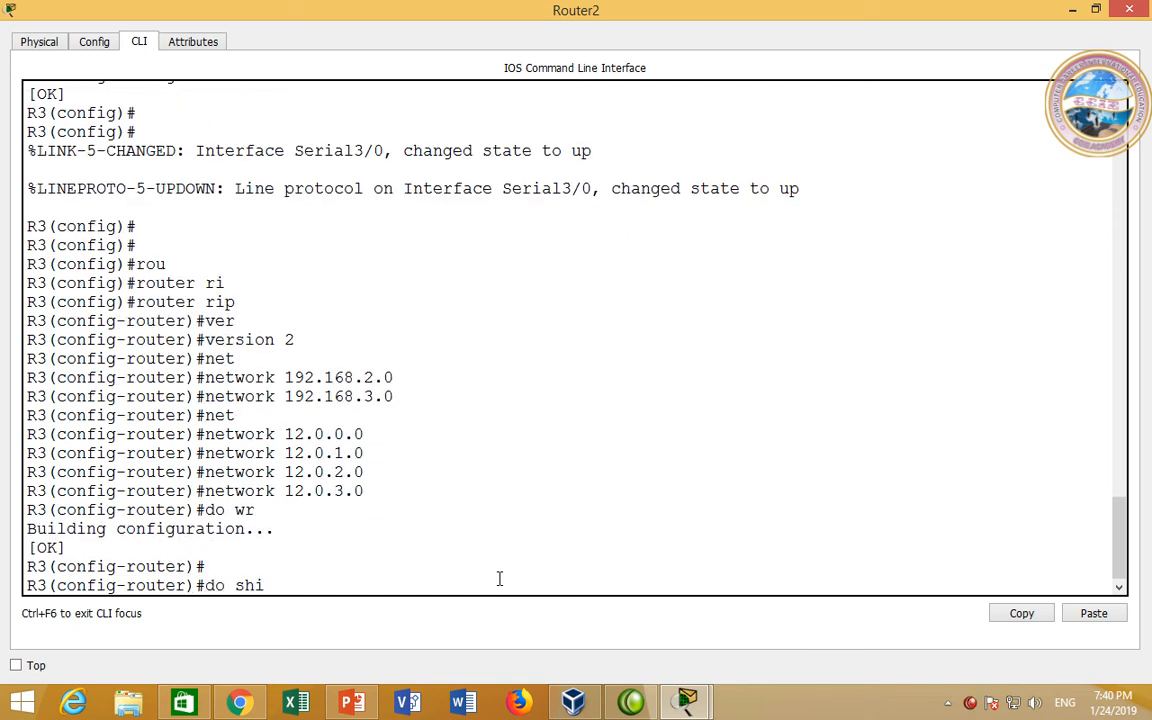
# Step: Return R3 to privileged mode and display only its connected IP routes
pyautogui.write('end')
pyautogui.press('Return')
pyautogui.write('sh')
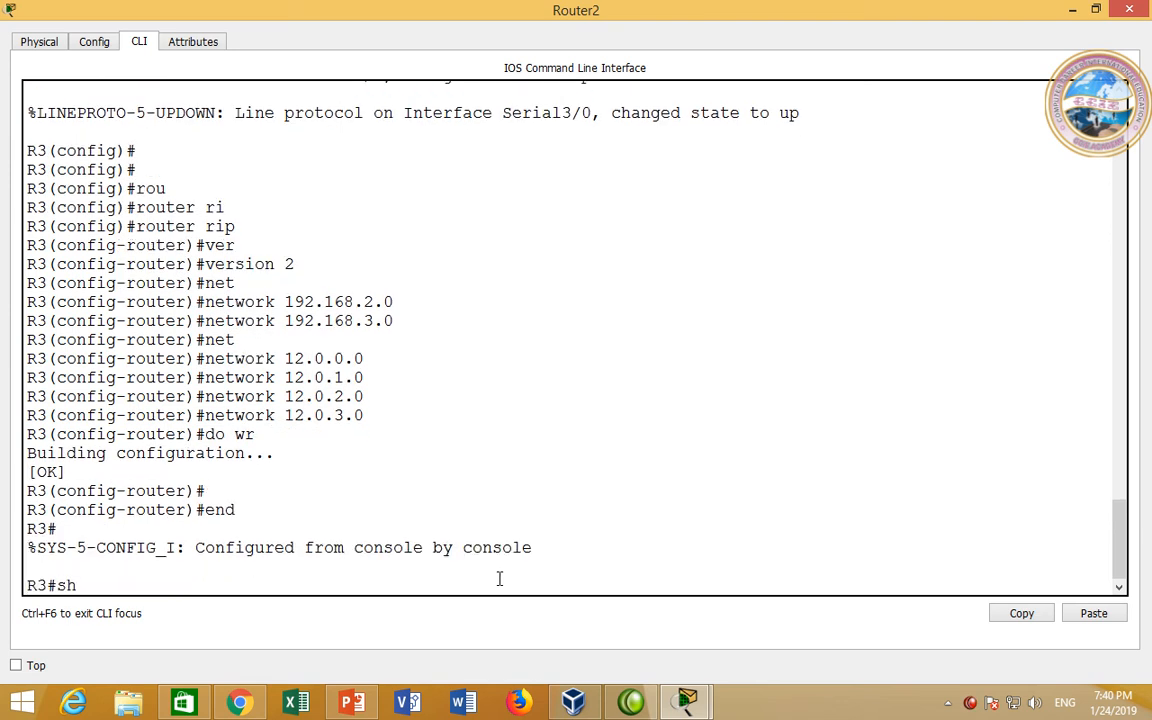
pyautogui.write(' ip rou')
pyautogui.press('Tab')
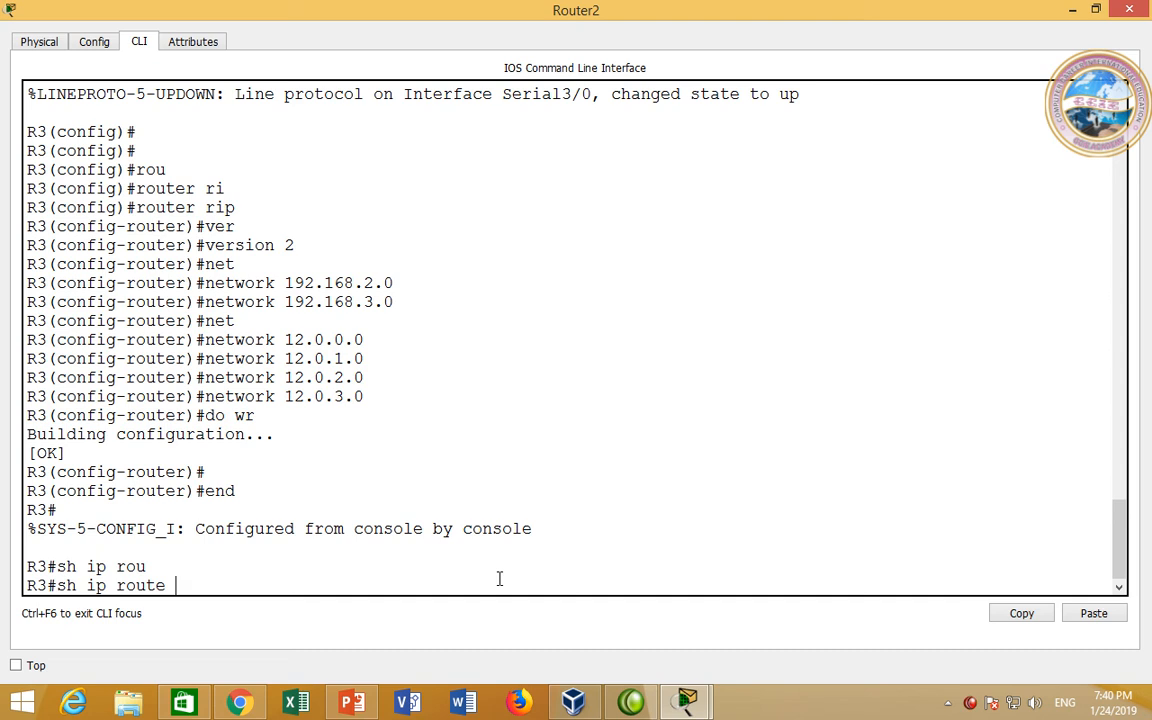
pyautogui.moveTo(316, 18); pyautogui.dragTo(745, 468)
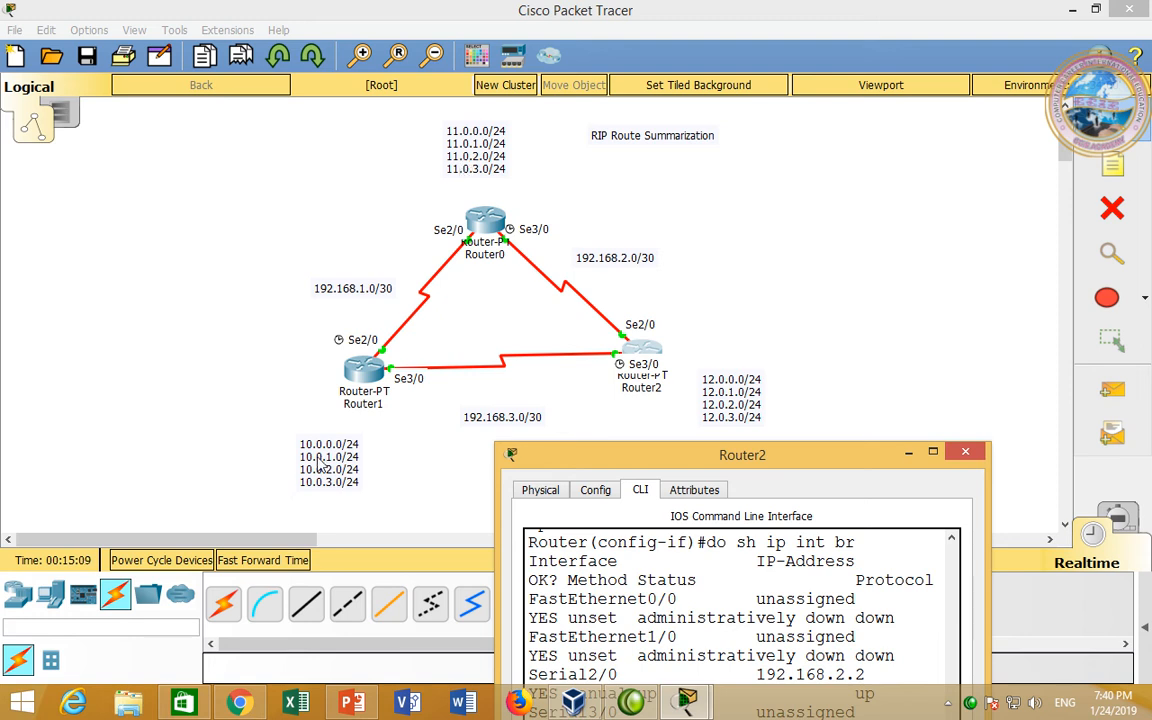
pyautogui.doubleClick(587, 463)
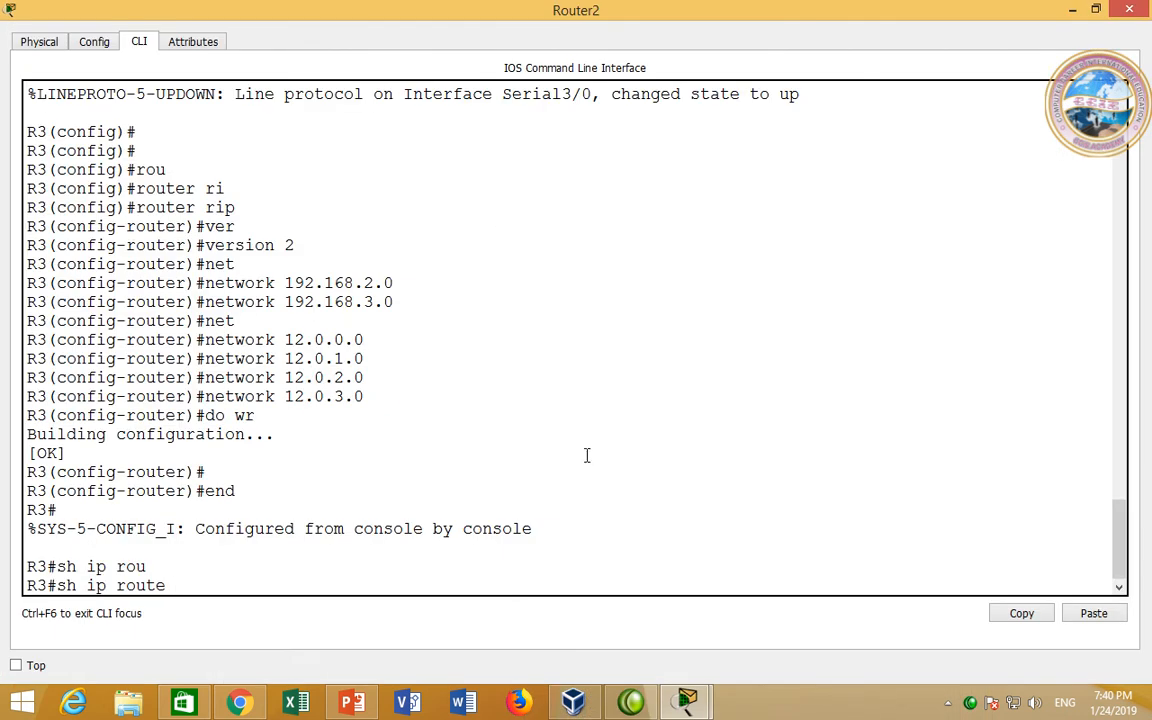
pyautogui.write('con')
pyautogui.press('Tab')
pyautogui.press('Return')
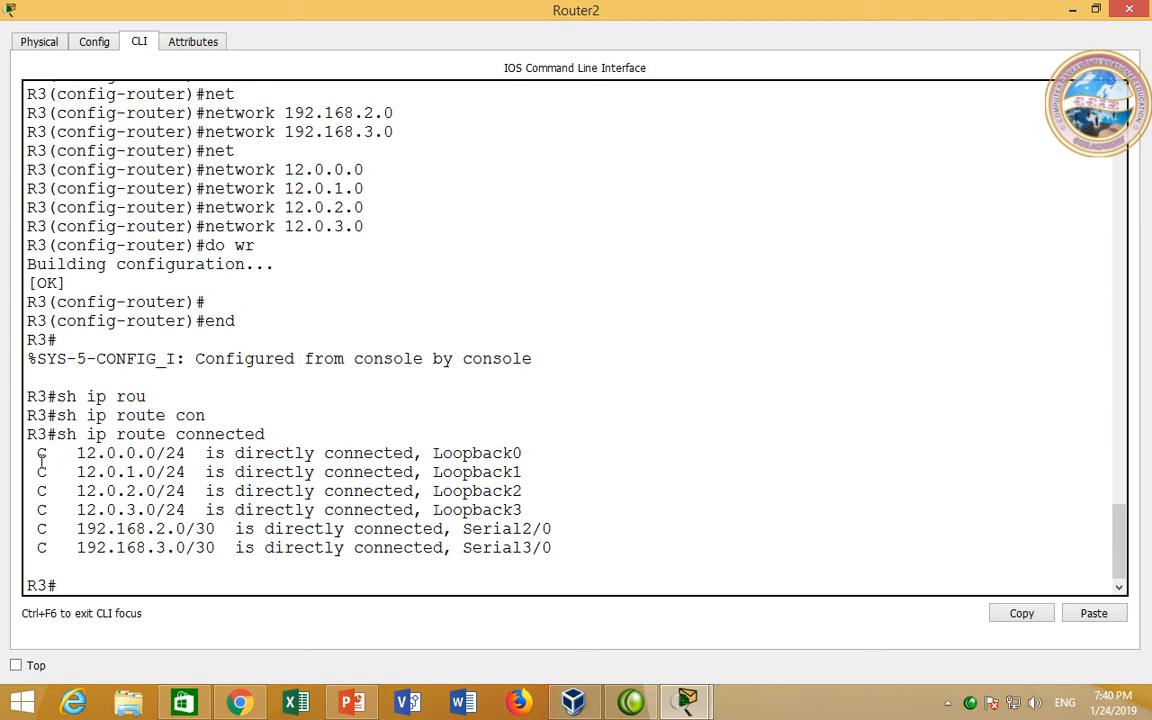
# Step: Examine the loopback and serial network entries in R3's connected route listing
pyautogui.moveTo(41, 455); pyautogui.dragTo(298, 457)
pyautogui.click(298, 457)
pyautogui.moveTo(80, 455); pyautogui.dragTo(139, 474)
pyautogui.click(134, 524)
pyautogui.moveTo(117, 529); pyautogui.dragTo(206, 531)
pyautogui.click(165, 550)
# Step: Display R3's full IP routing table from privileged mode, through to the end of the listing
pyautogui.write('sh ip')
pyautogui.press('Tab')
pyautogui.write('rou')
pyautogui.press('Tab')
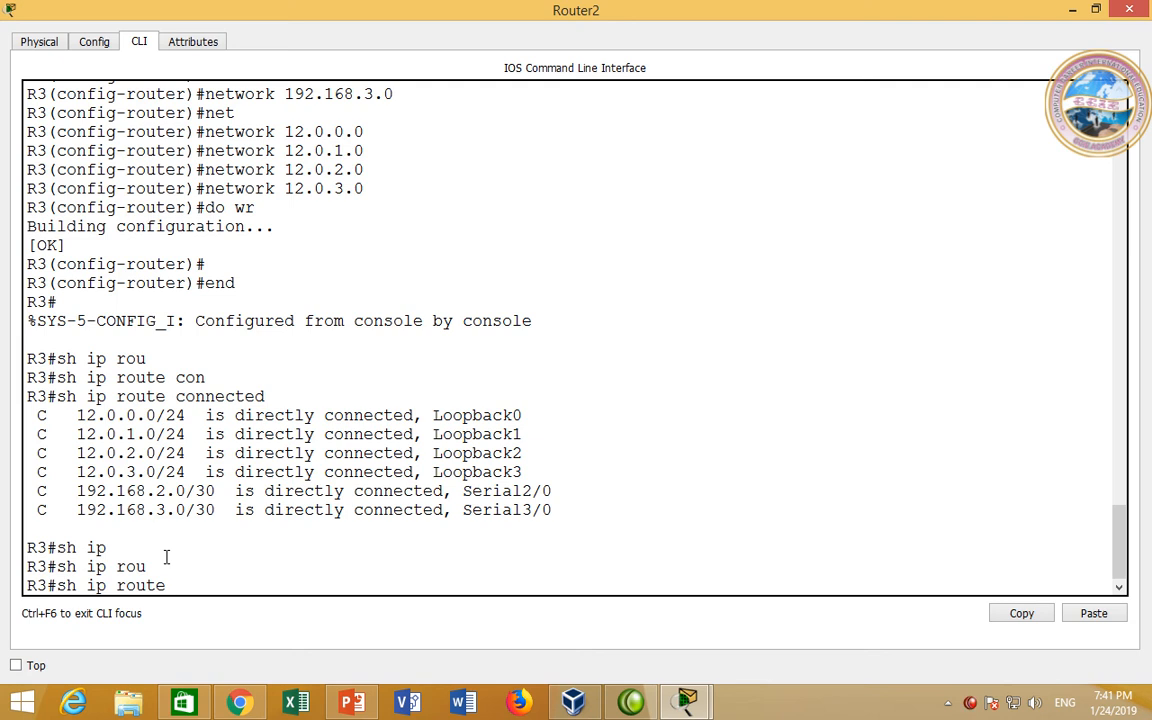
pyautogui.doubleClick(231, 8)
pyautogui.moveTo(392, 313); pyautogui.dragTo(705, 385)
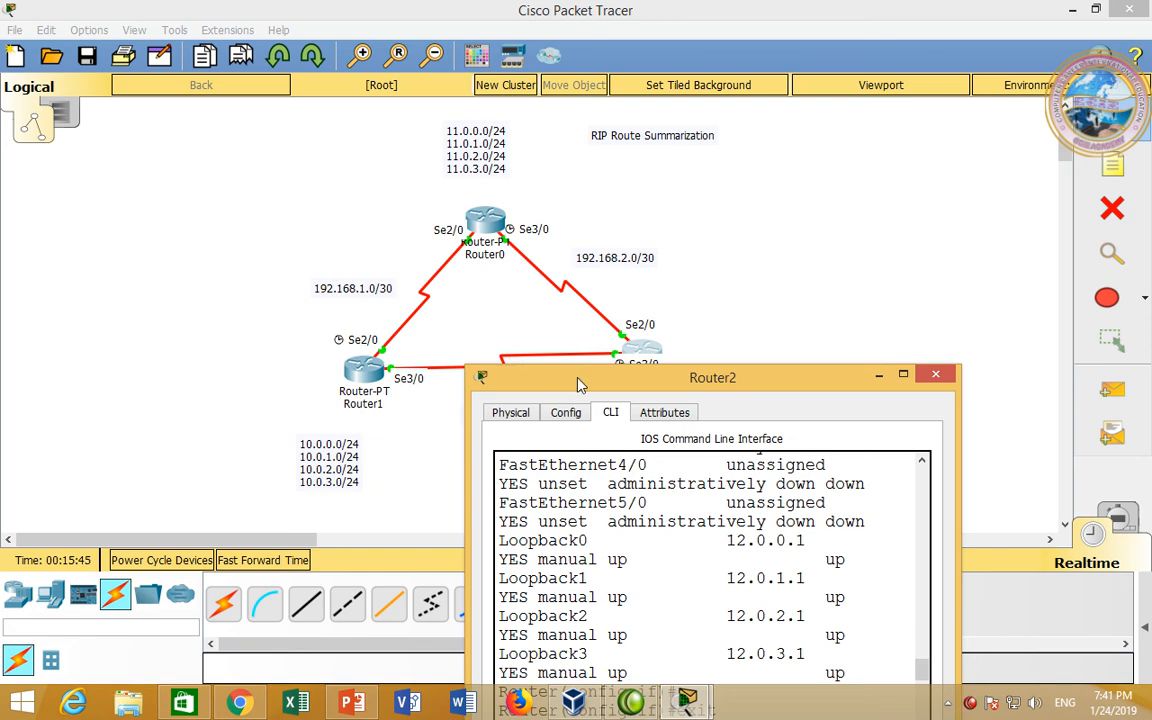
pyautogui.doubleClick(575, 380)
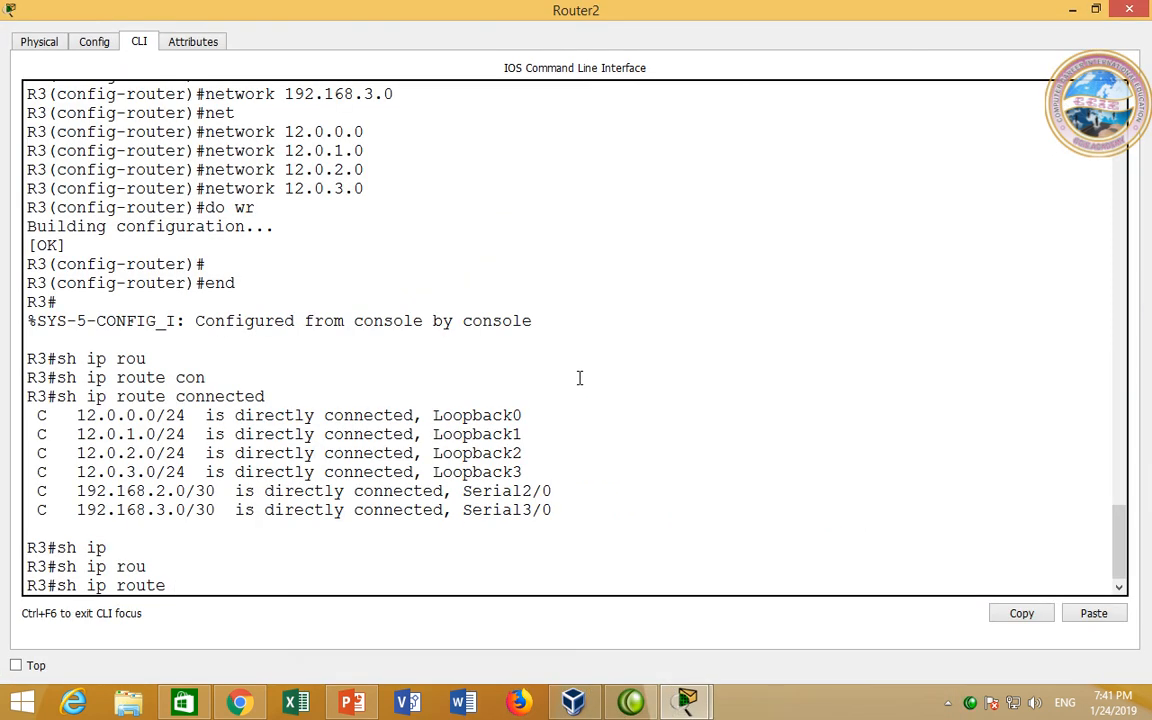
pyautogui.press('Return')
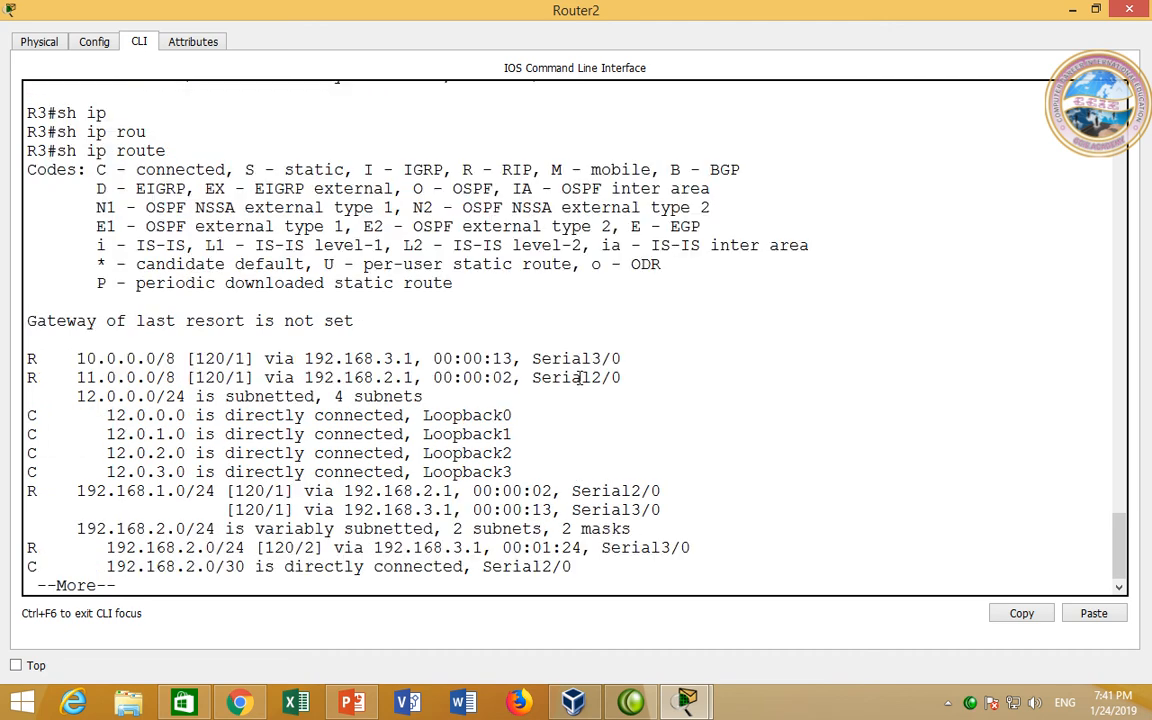
pyautogui.press('space')
pyautogui.press('Return')
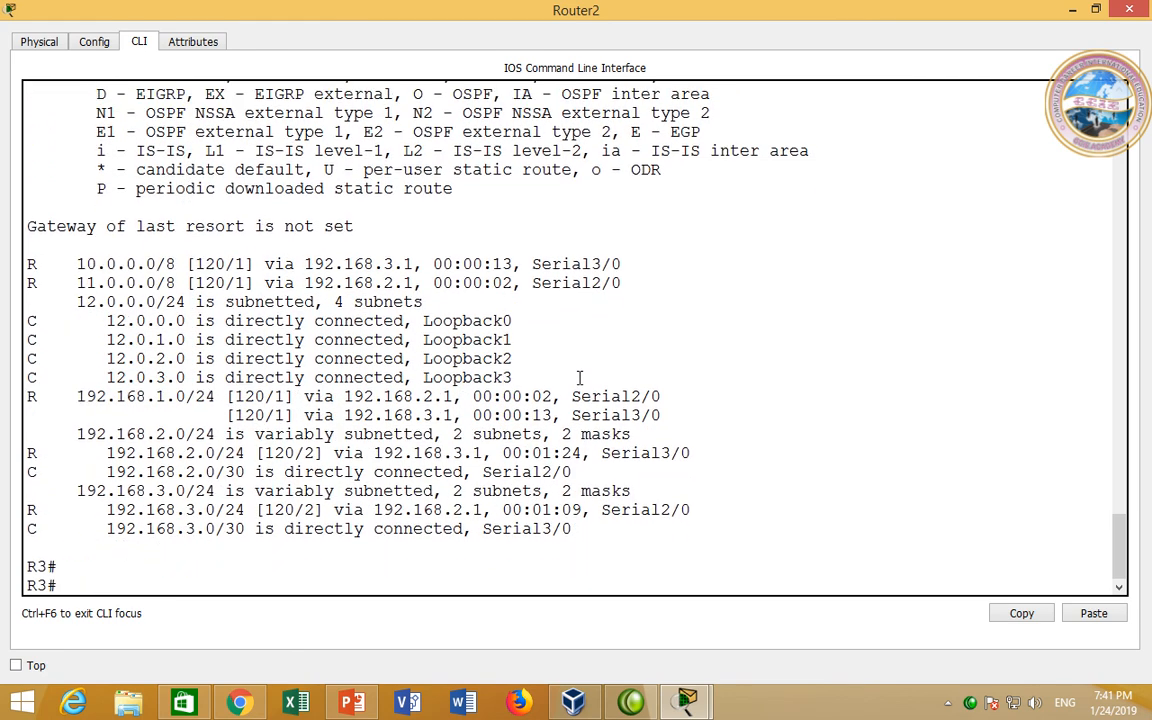
# Step: Examine the entries marked R for RIP in R3's full routing table
pyautogui.moveTo(27, 265)
pyautogui.mouseDown()
pyautogui.moveTo(39, 265)
pyautogui.moveTo(39, 284)
pyautogui.mouseUp()
pyautogui.moveTo(27, 397); pyautogui.dragTo(39, 397)
pyautogui.moveTo(27, 454); pyautogui.dragTo(39, 454)
pyautogui.moveTo(27, 511); pyautogui.dragTo(38, 511)
pyautogui.click(70, 509)
# Step: Display only the RIP-learned routes on R3 with show ip route rip
pyautogui.write('sh')
pyautogui.press('Tab')
pyautogui.write('ip')
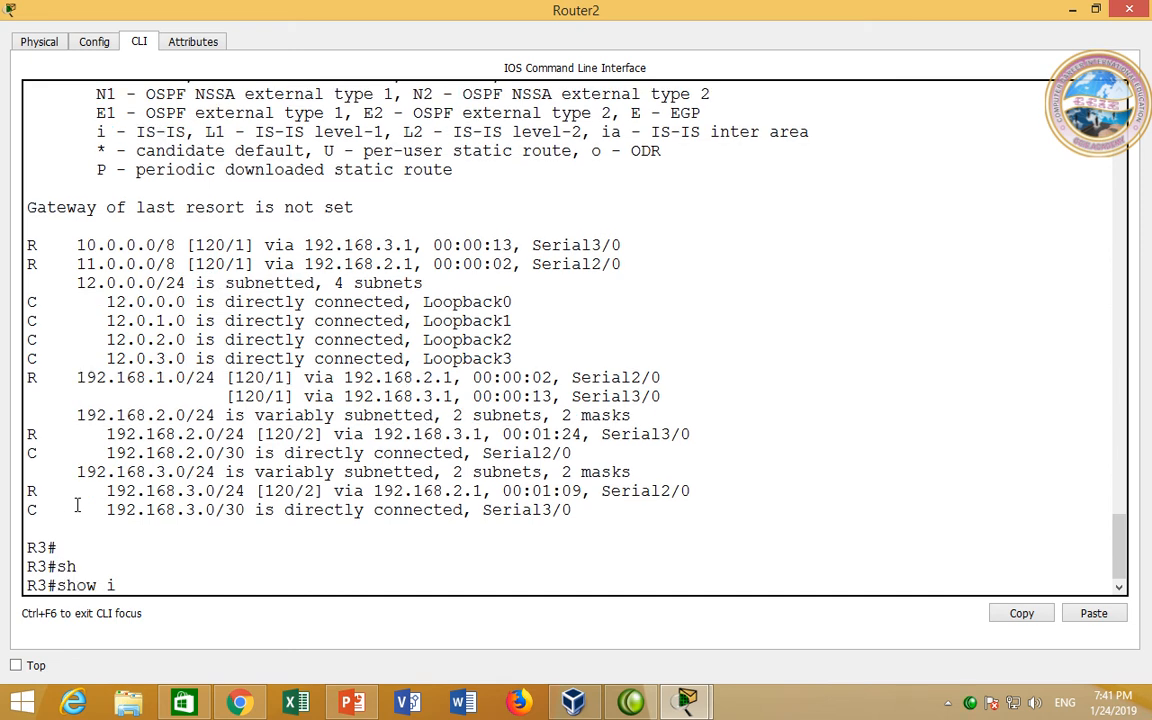
pyautogui.press('Tab')
pyautogui.write('rou')
pyautogui.press('Tab')
pyautogui.write('r')
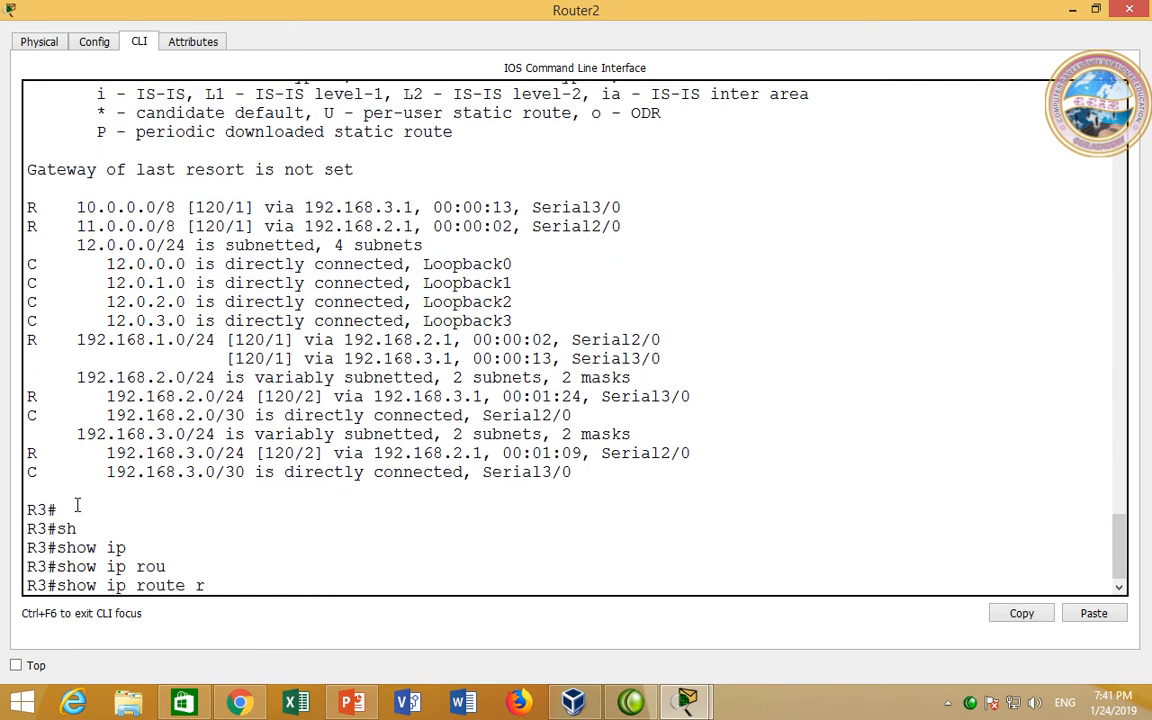
pyautogui.press('Tab')
pyautogui.press('Return')
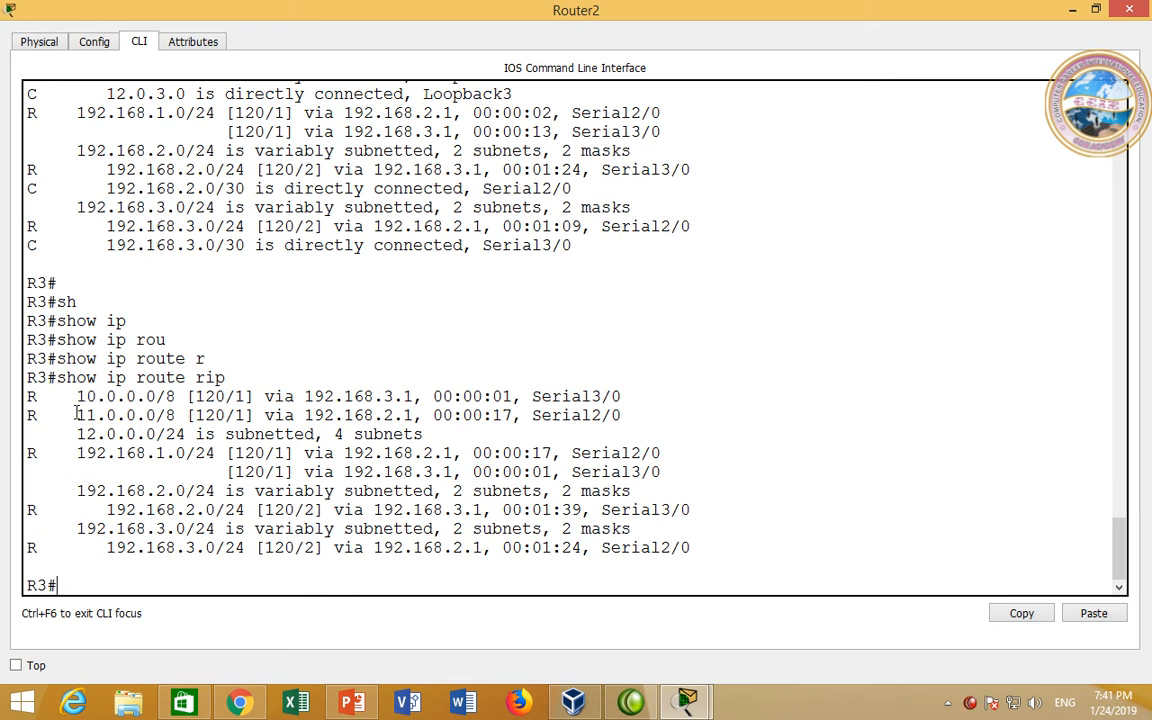
# Step: Examine R3's RIP entries for 10.0.0.0/8, 11.0.0.0/8 and the 192.168.1.0, 192.168.2.0 and 192.168.3.0 networks
pyautogui.moveTo(77, 396); pyautogui.dragTo(276, 398)
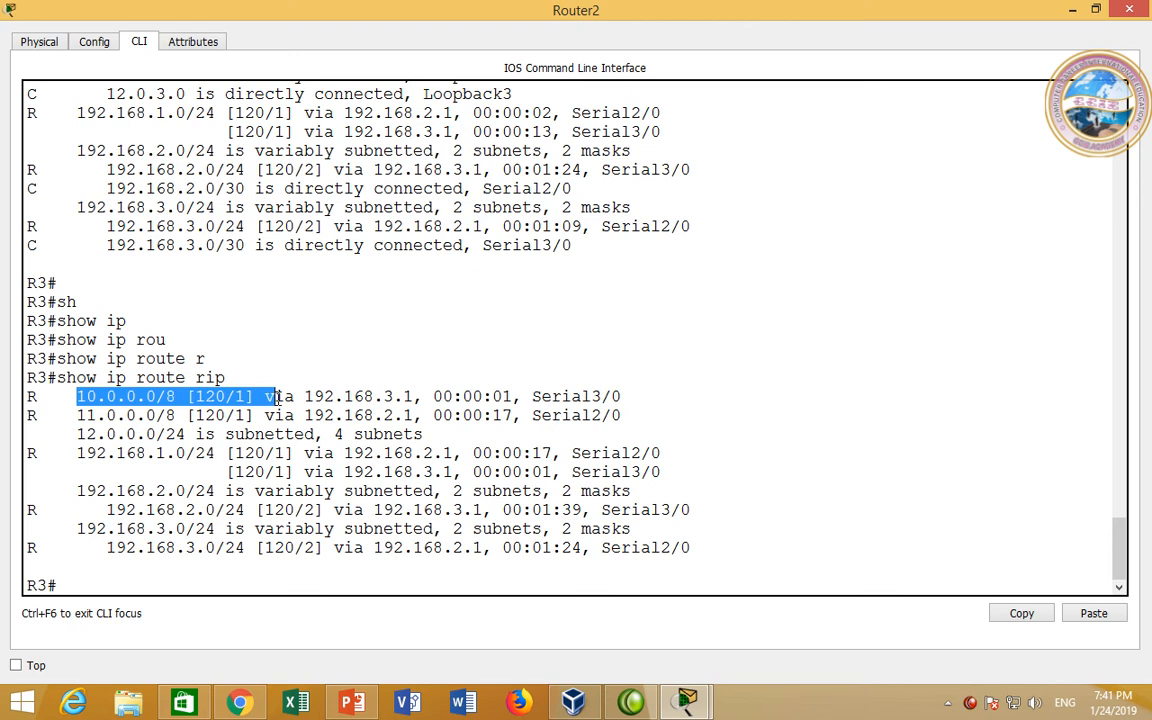
pyautogui.moveTo(77, 415); pyautogui.dragTo(200, 415)
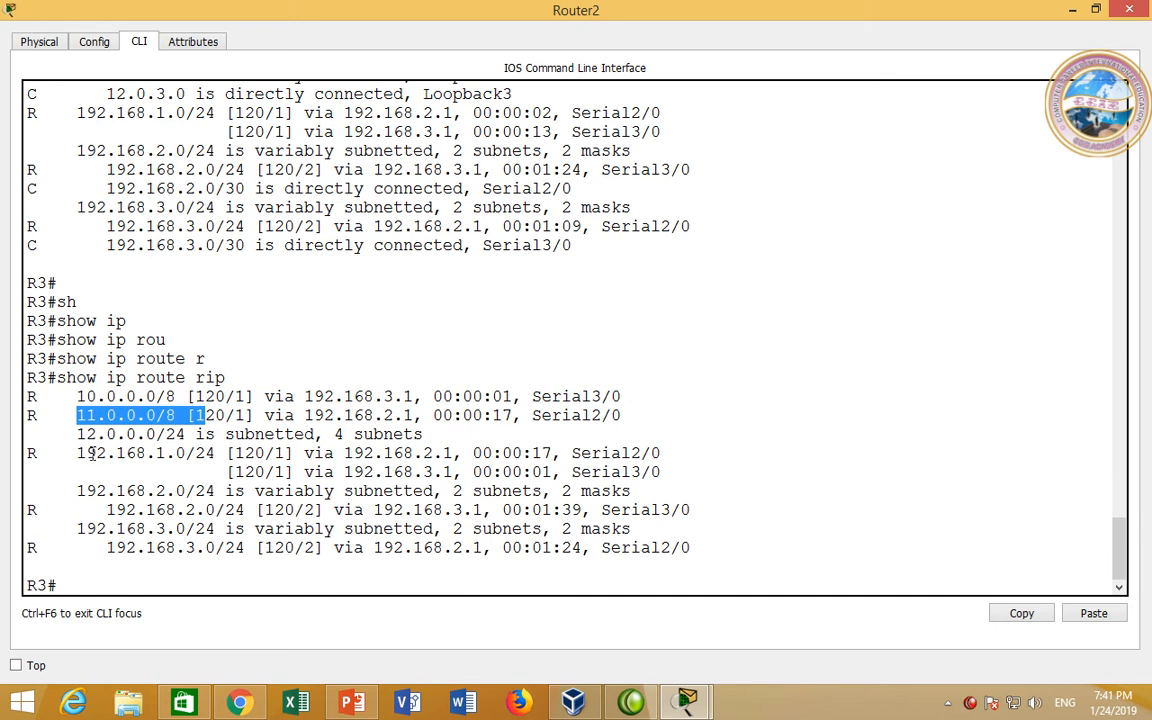
pyautogui.moveTo(78, 456); pyautogui.dragTo(210, 456)
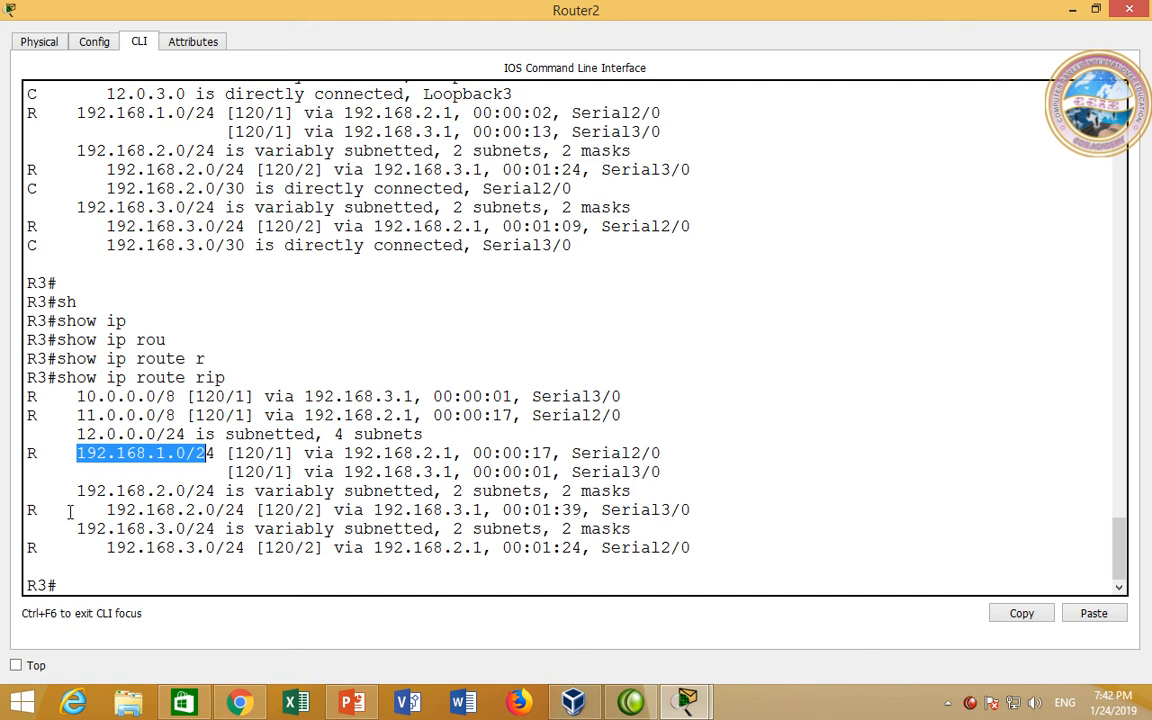
pyautogui.moveTo(70, 511); pyautogui.dragTo(207, 509)
pyautogui.moveTo(97, 548); pyautogui.dragTo(276, 543)
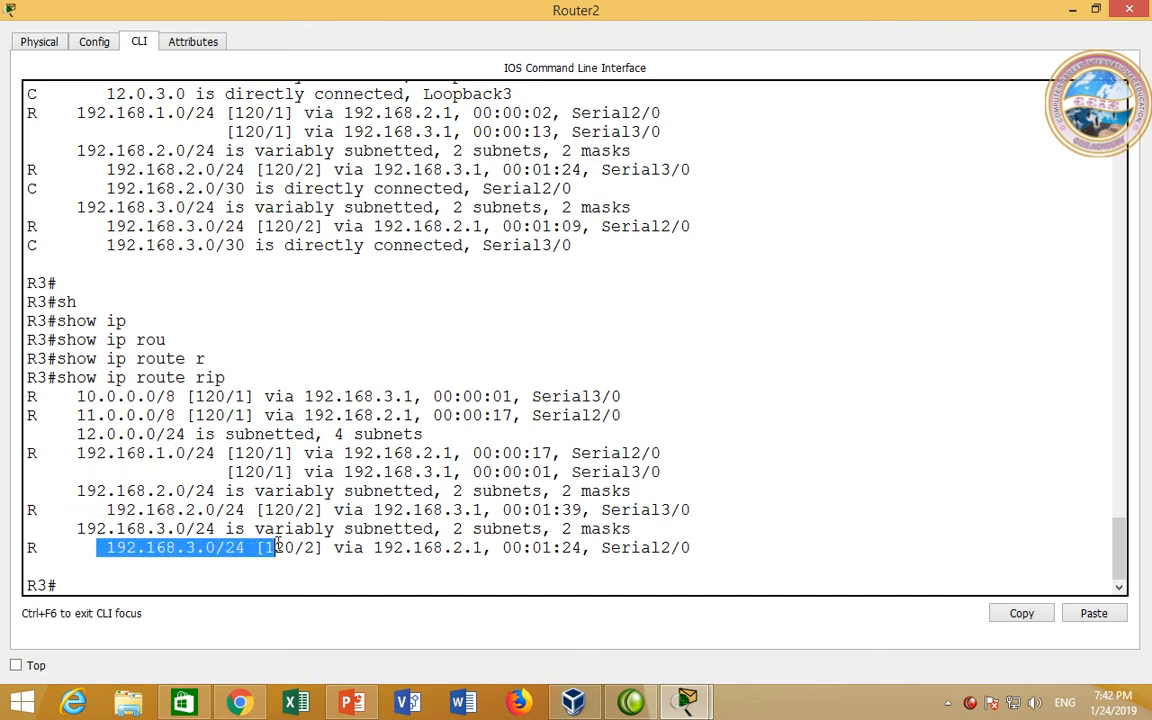
pyautogui.click(276, 545)
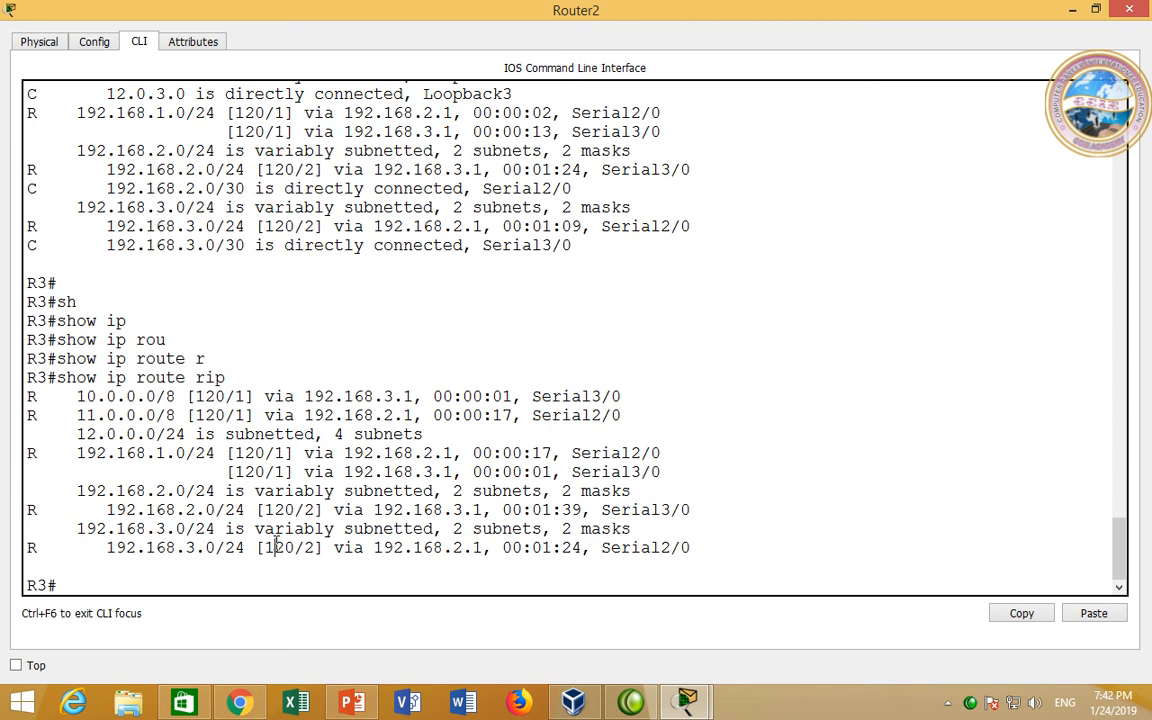
# Step: Return to the topology and review the /24 loopback network labels beside Router0, Router1 and Router2
pyautogui.click(1072, 11)
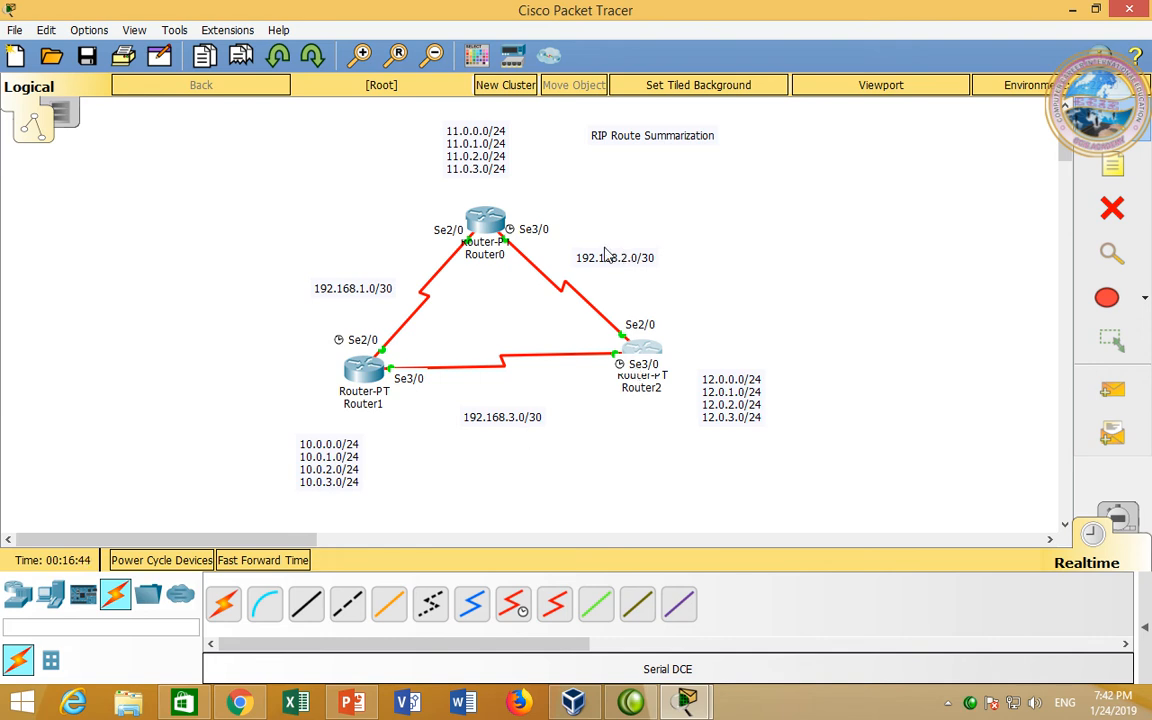
pyautogui.moveTo(658, 360)
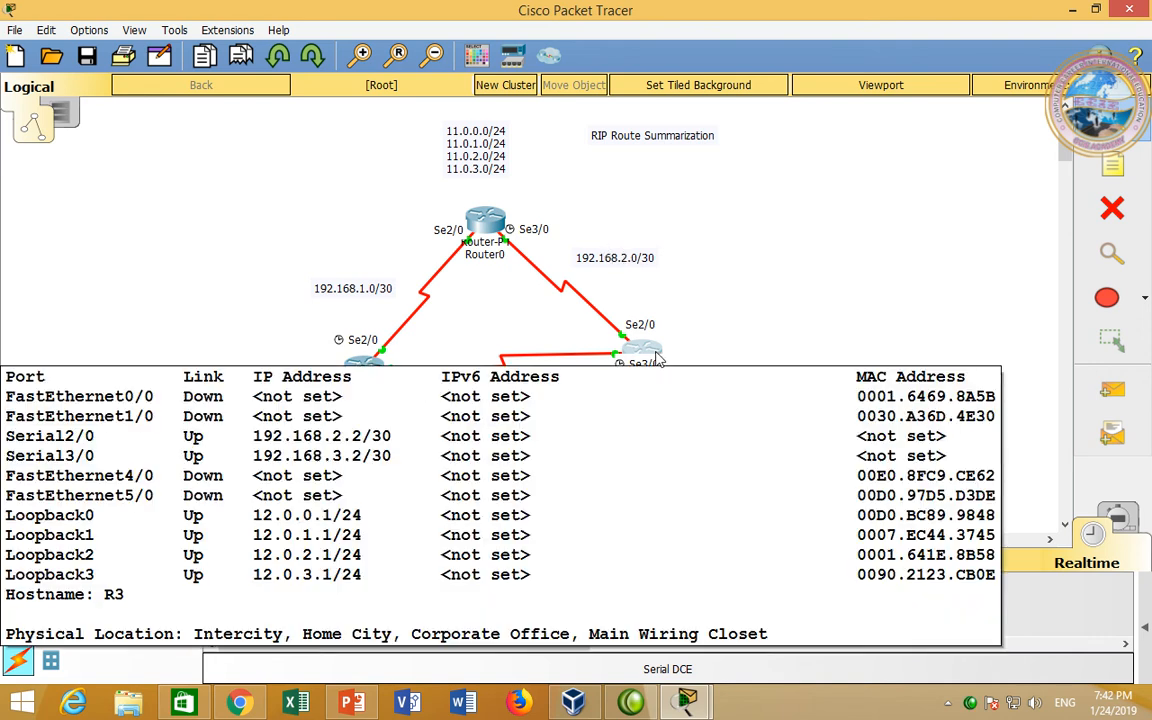
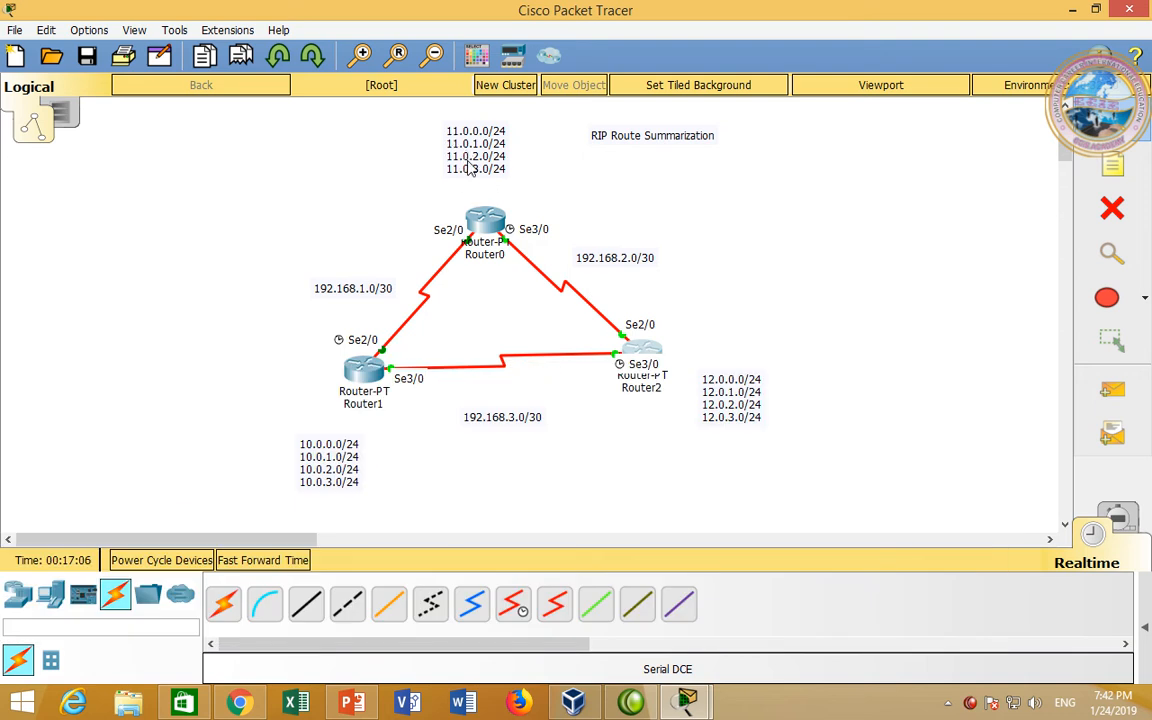
pyautogui.moveTo(387, 115); pyautogui.dragTo(578, 211)
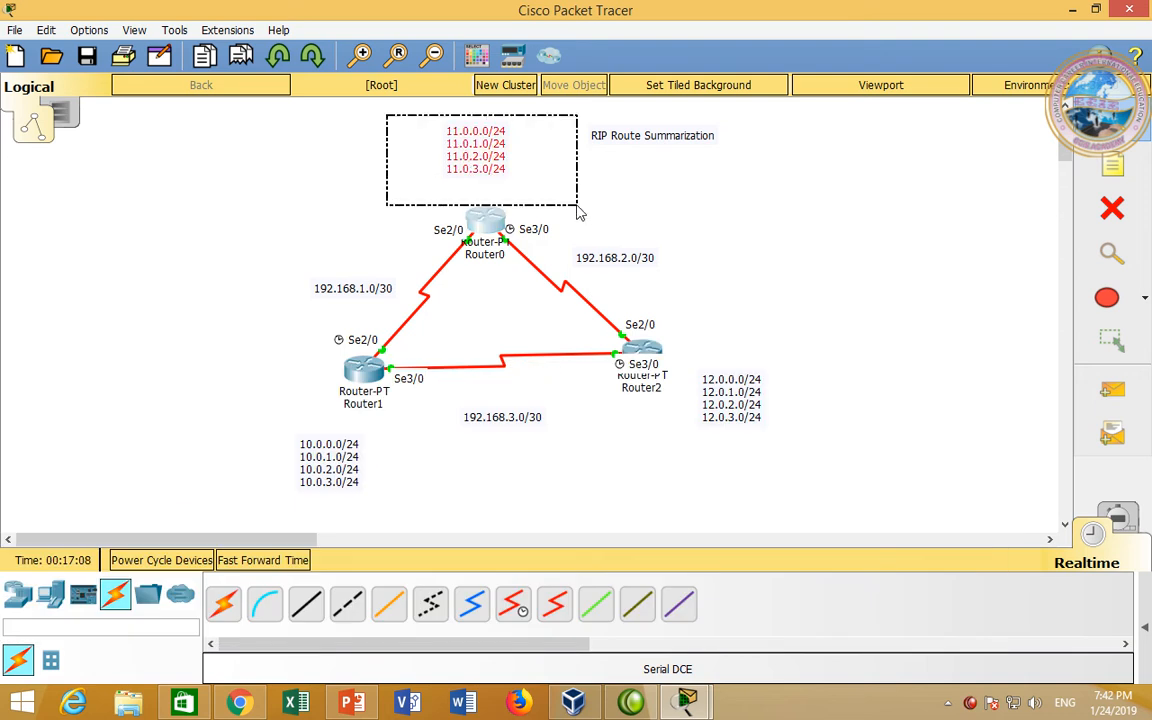
pyautogui.moveTo(271, 430); pyautogui.dragTo(386, 512)
pyautogui.moveTo(772, 450); pyautogui.dragTo(693, 355)
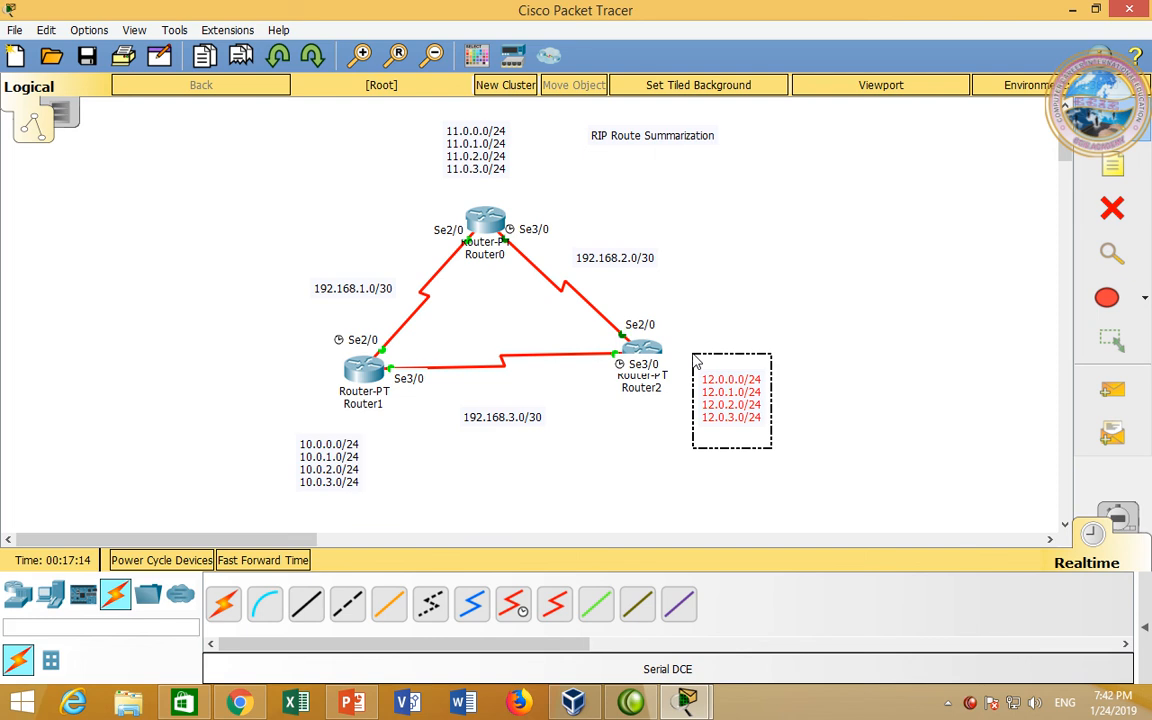
pyautogui.click(687, 406)
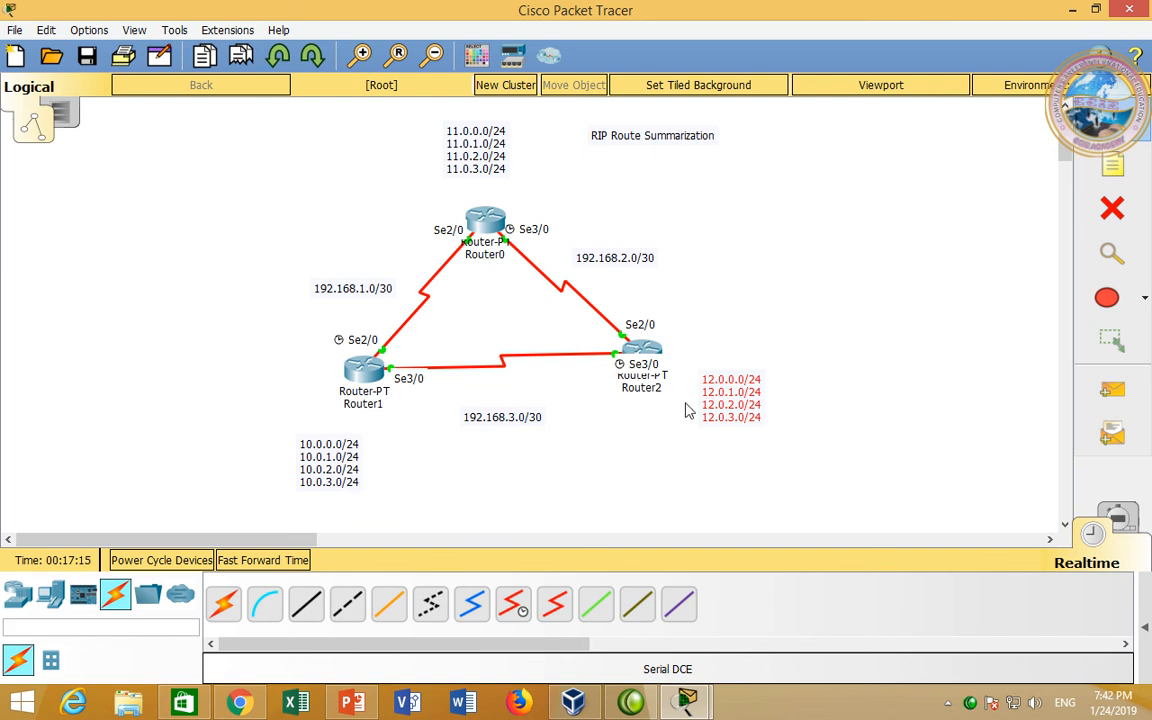
# Step: Open Router1's console and display R1's full routing table with do sh ip rou
pyautogui.click(368, 378)
pyautogui.doubleClick(482, 88)
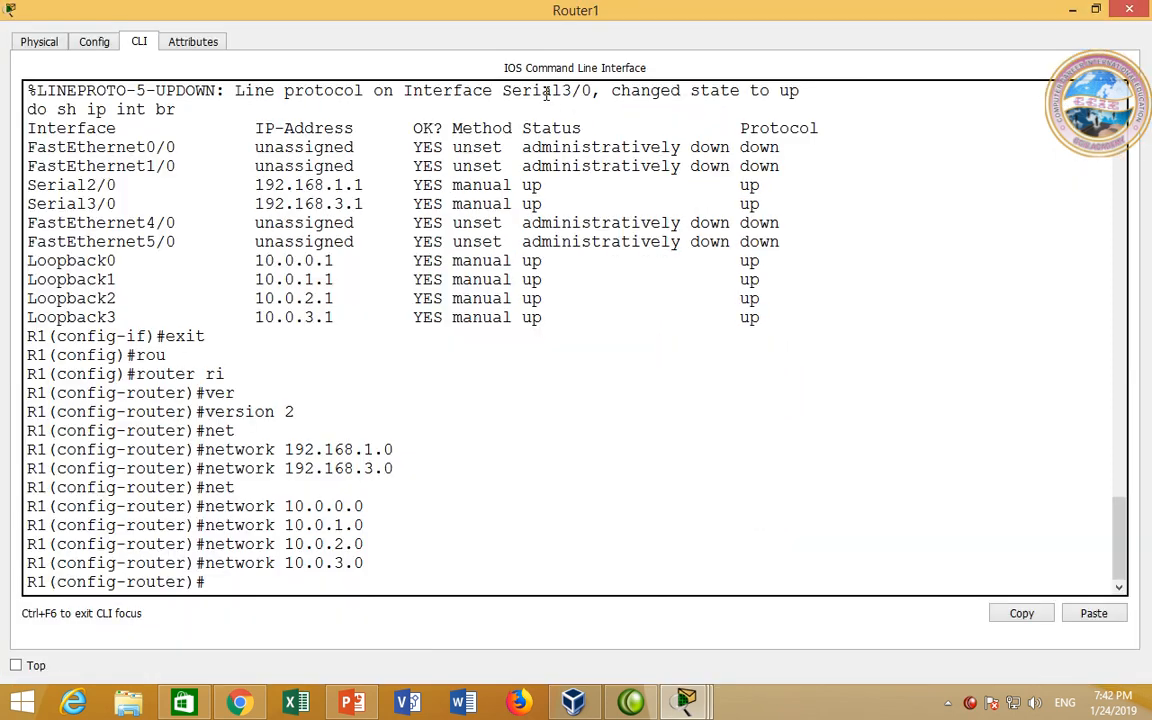
pyautogui.write('do sh ip rou')
pyautogui.press('Return')
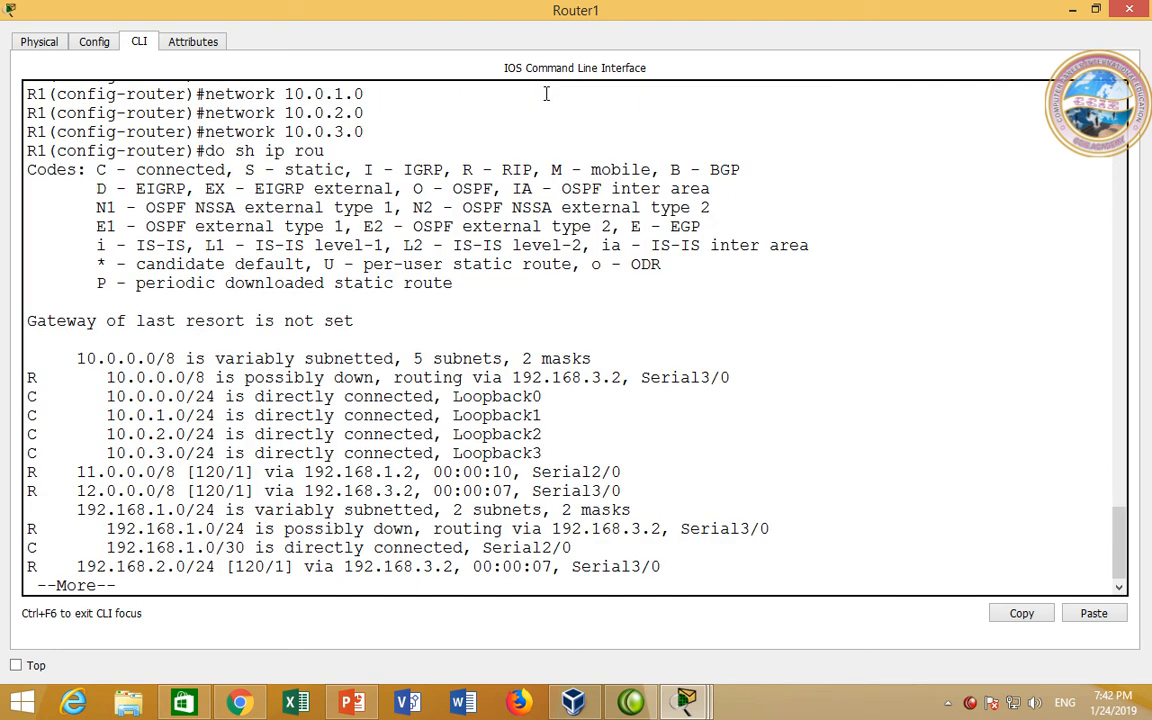
pyautogui.press('space')
pyautogui.press('Return')
pyautogui.press('Return')
# Step: List only R1's RIP-learned routes from router configuration mode with do sh ip rou ri
pyautogui.press('Up')
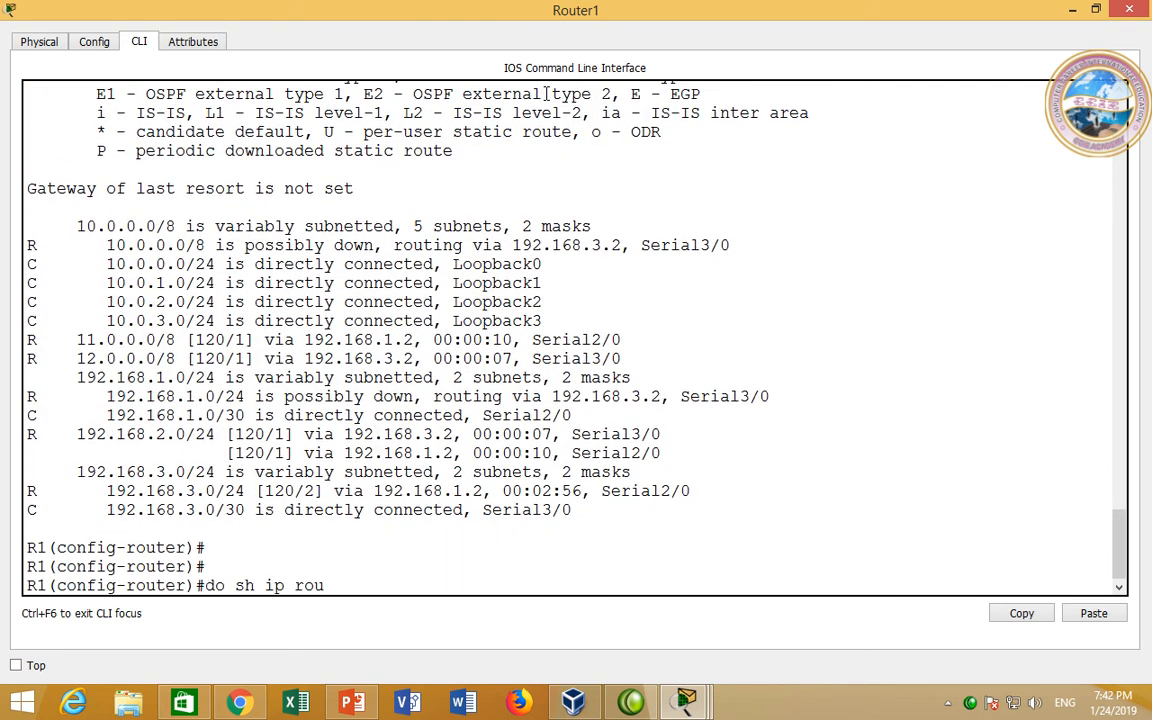
pyautogui.write('ri')
pyautogui.press('Return')
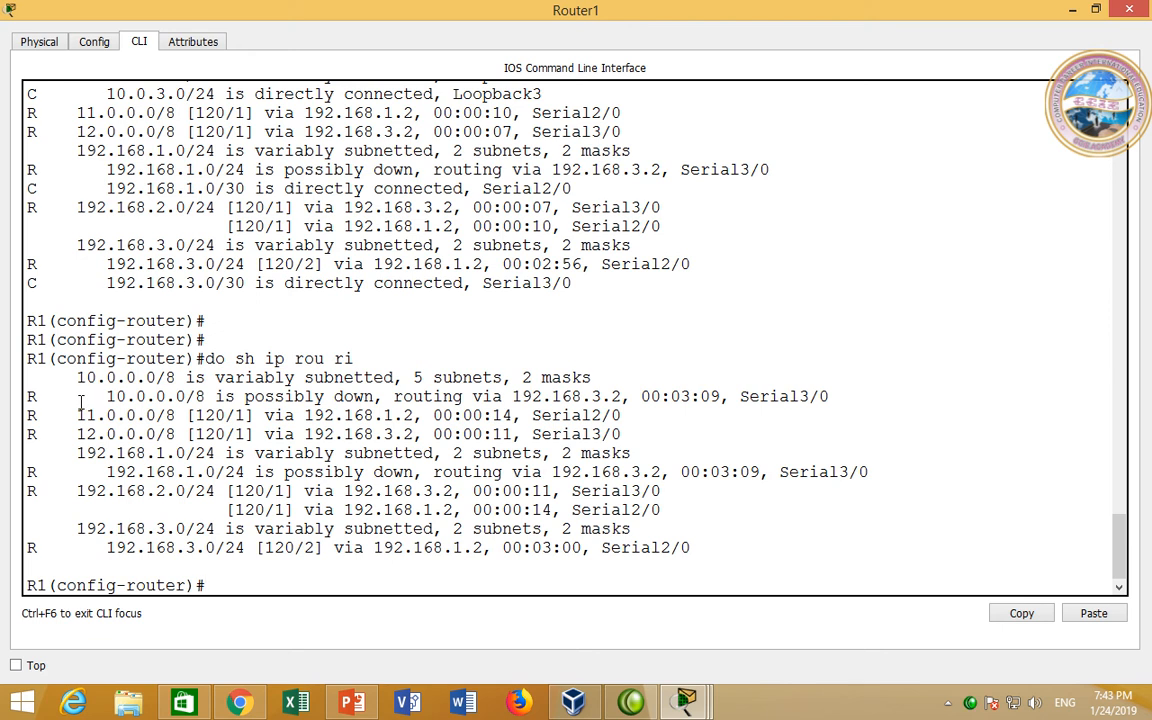
# Step: Examine the RIP entry for 10.0.0.0/8 in R1's listing and compare it with the topology
pyautogui.moveTo(84, 397); pyautogui.dragTo(370, 401)
pyautogui.click(211, 405)
pyautogui.click(178, 393)
pyautogui.click(375, 398)
pyautogui.moveTo(239, 23); pyautogui.dragTo(452, 565)
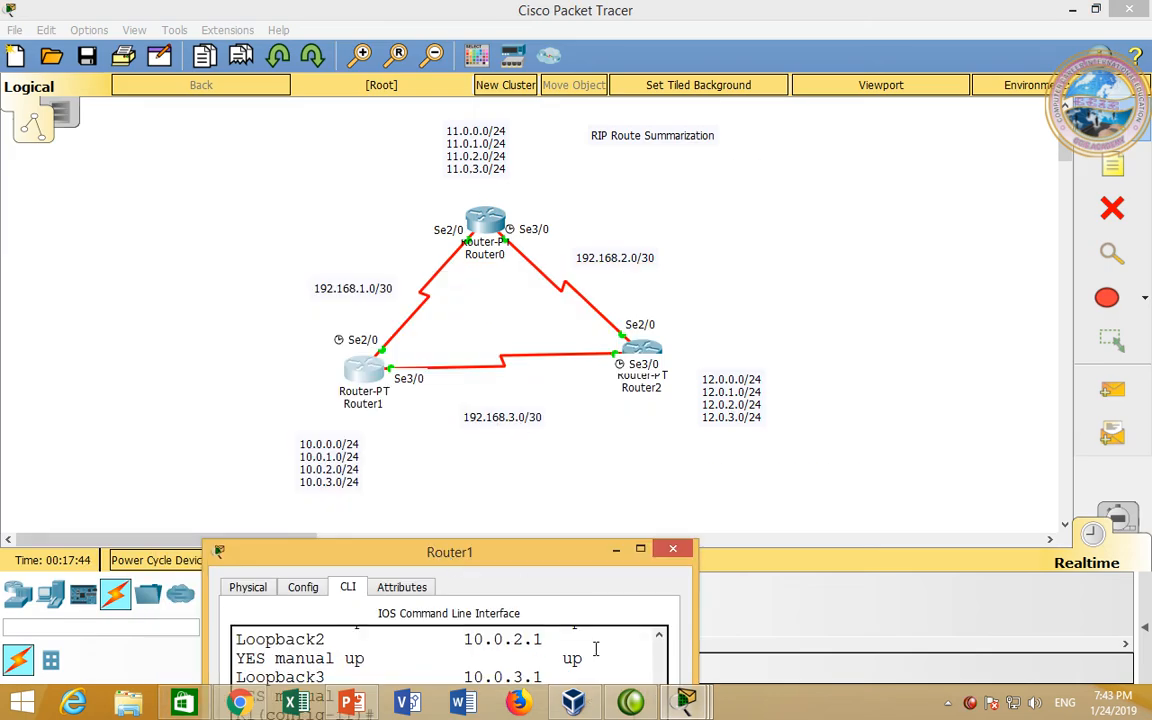
pyautogui.doubleClick(505, 560)
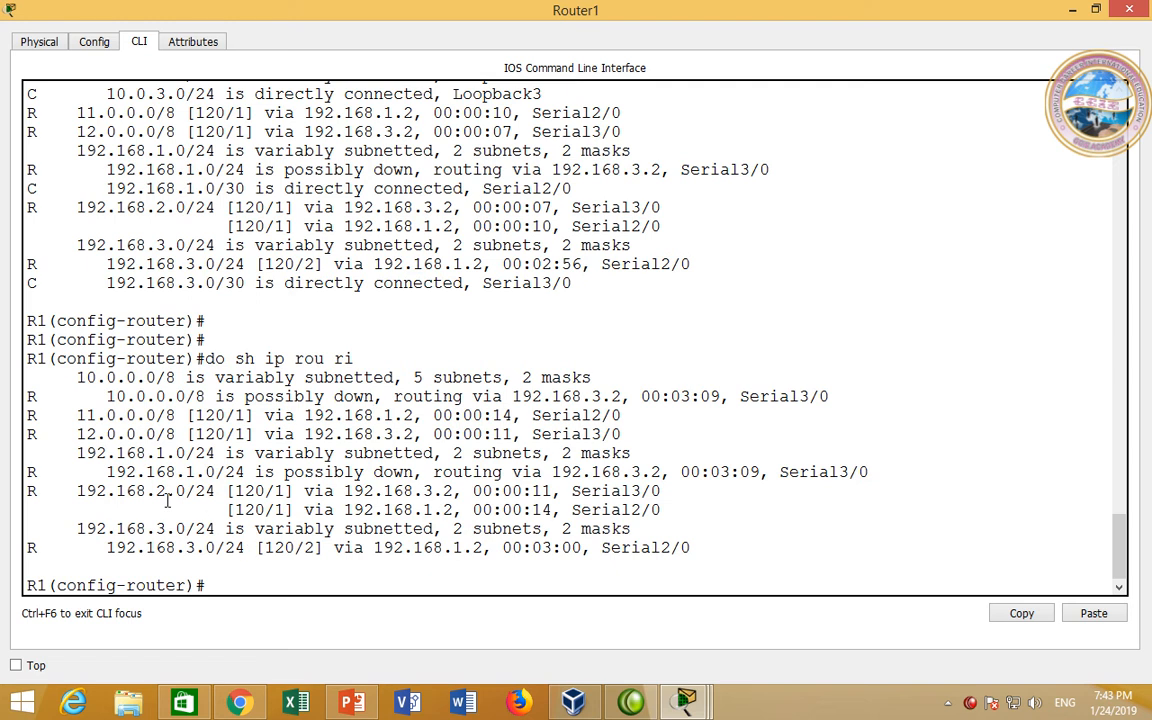
# Step: Examine R1's RIP entries for 11.0.0.0/8, 12.0.0.0/8 and 192.168.2.0/24
pyautogui.moveTo(97, 491); pyautogui.dragTo(227, 491)
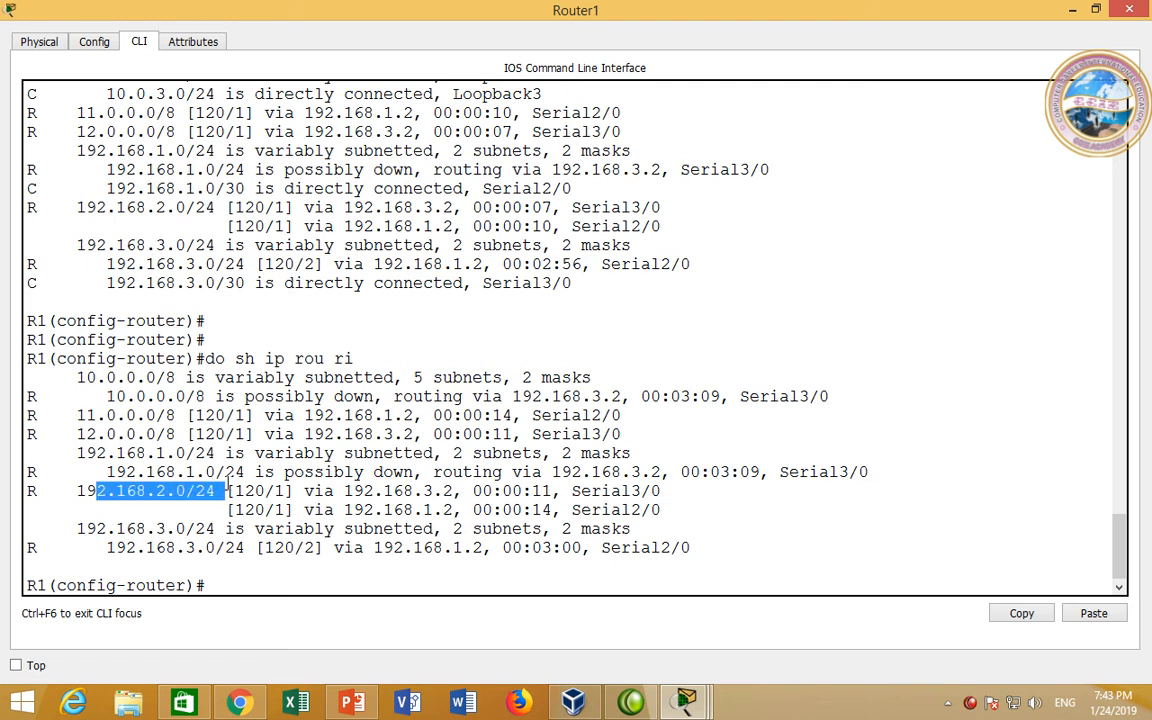
pyautogui.moveTo(87, 433); pyautogui.dragTo(128, 431)
pyautogui.click(107, 421)
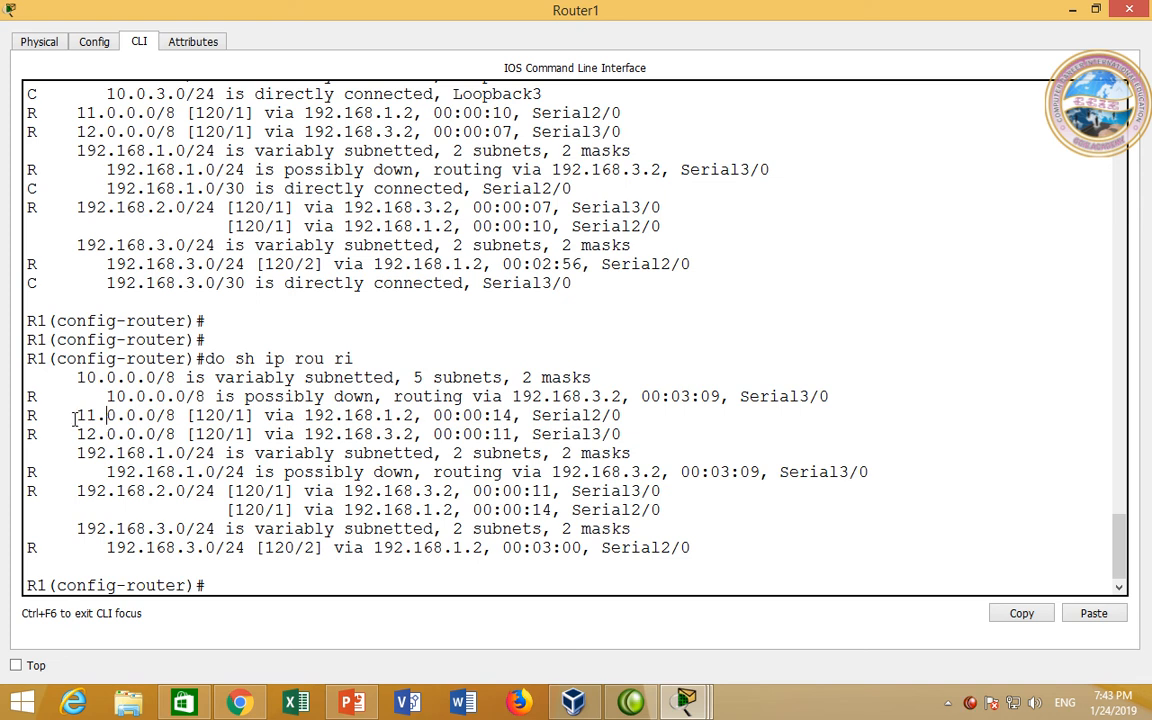
pyautogui.moveTo(31, 415); pyautogui.dragTo(667, 489)
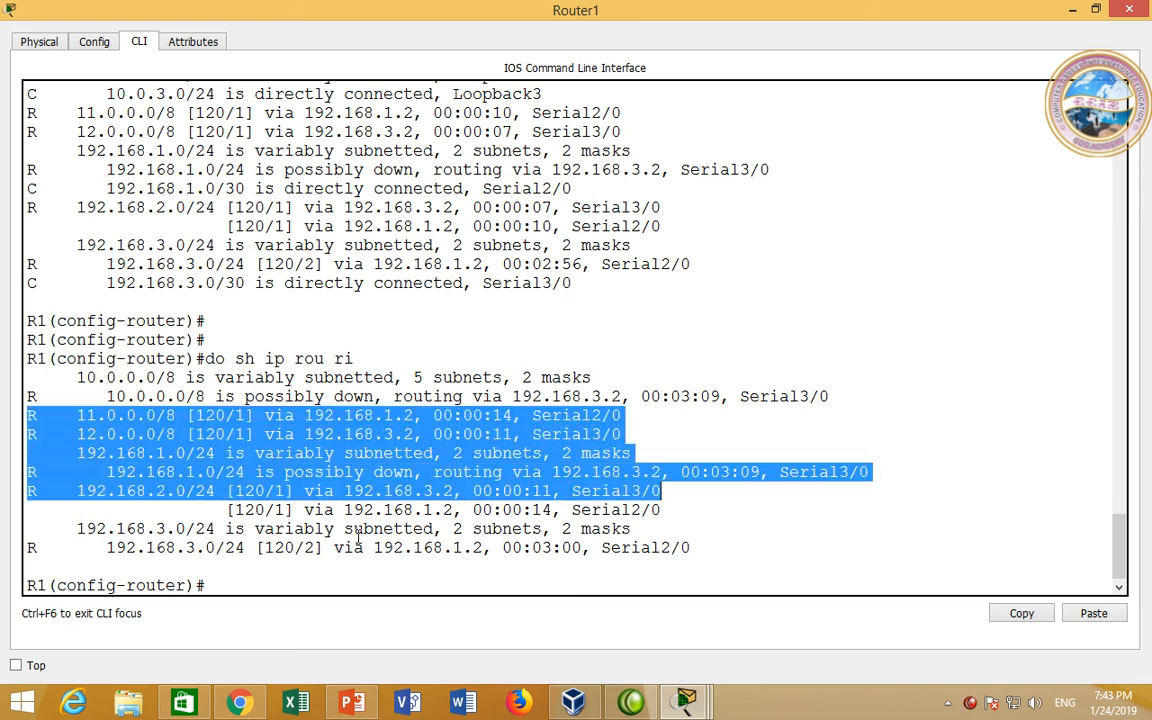
pyautogui.click(162, 507)
# Step: Examine the 192.168.3.0/24 entry and its hop metric in R1's RIP listing, comparing it with the topology
pyautogui.moveTo(79, 549); pyautogui.dragTo(422, 547)
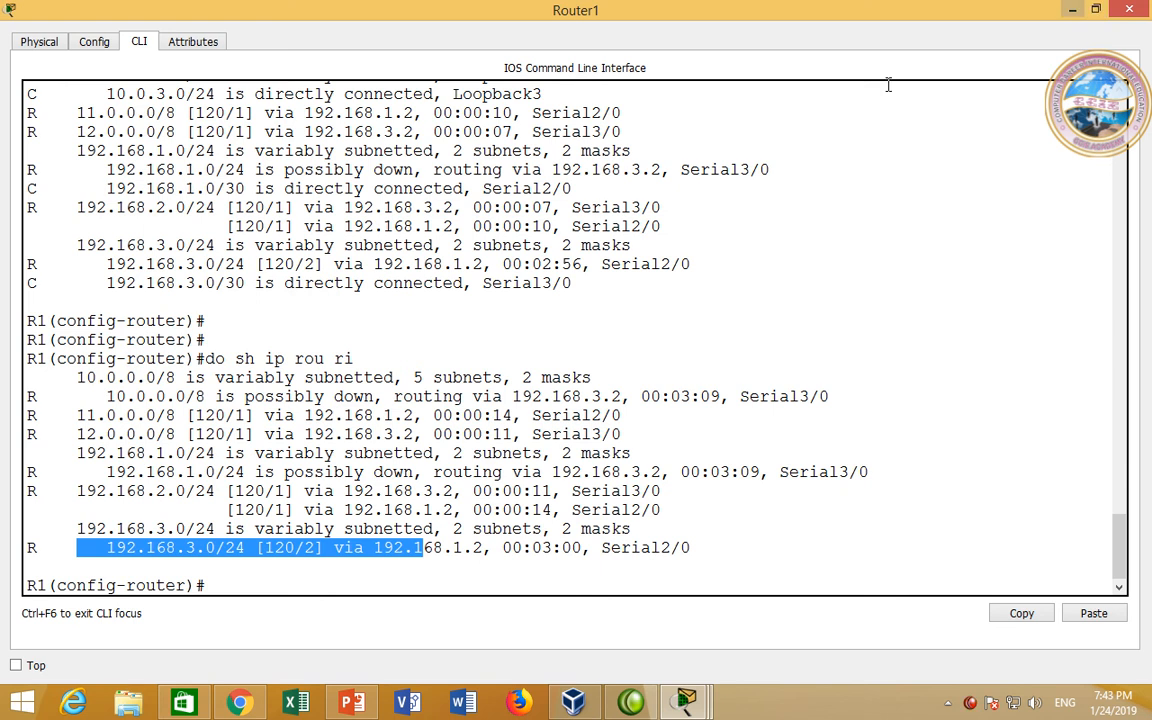
pyautogui.click(254, 548)
pyautogui.moveTo(52, 548); pyautogui.dragTo(228, 548)
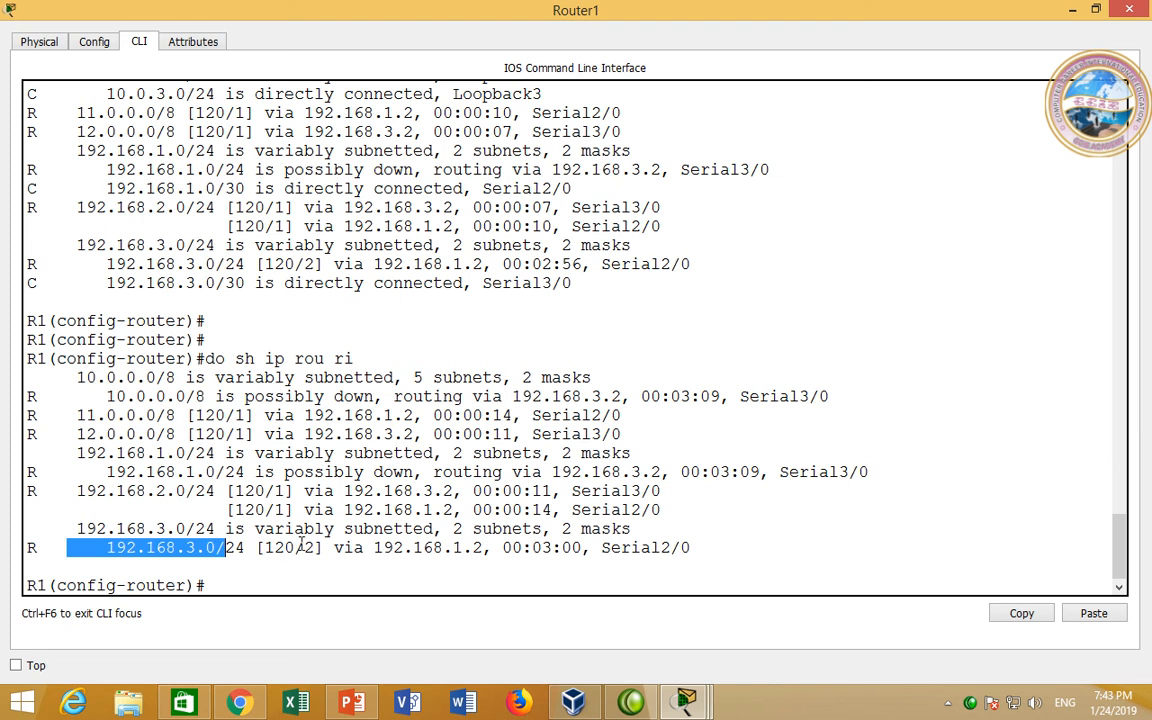
pyautogui.moveTo(301, 545); pyautogui.dragTo(317, 535)
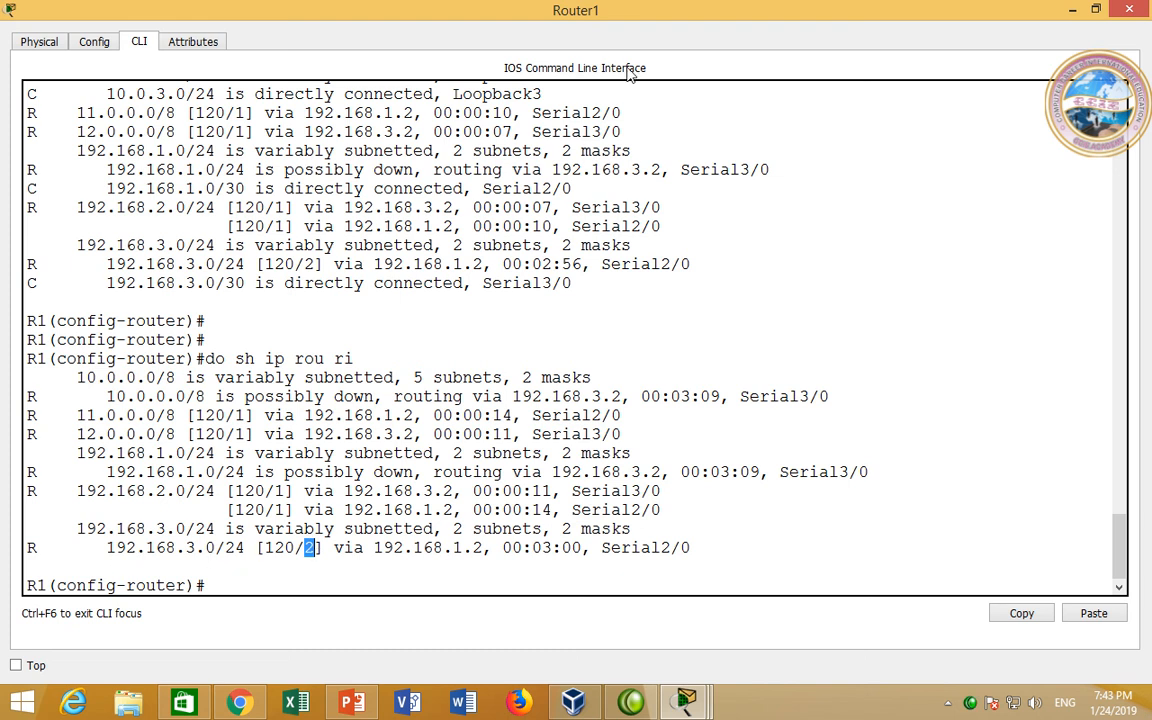
pyautogui.moveTo(552, 20); pyautogui.dragTo(575, 520)
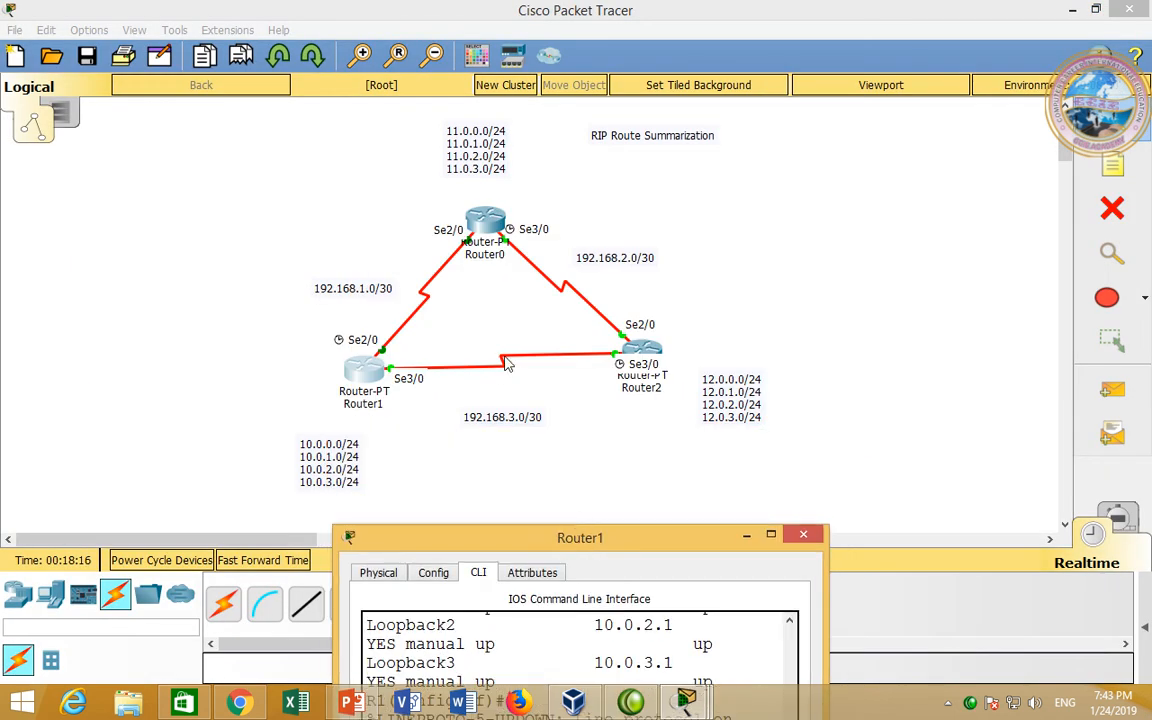
pyautogui.doubleClick(573, 538)
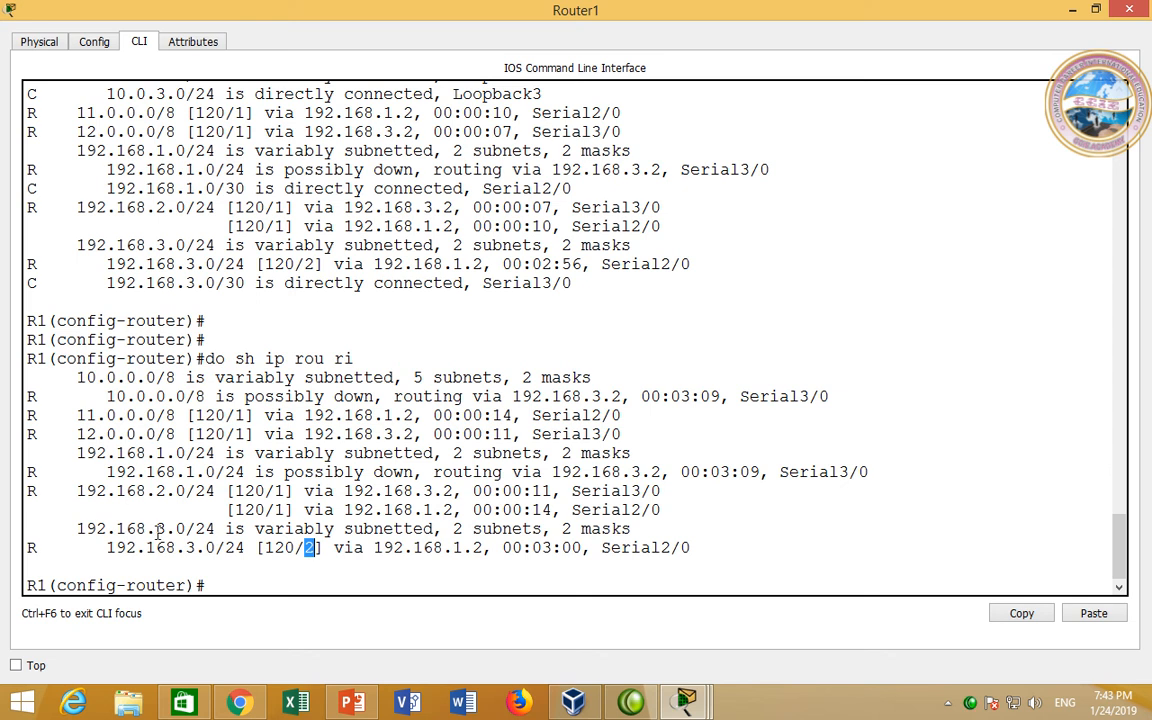
# Step: Review the topology's routers and serial networks, including Router1's interface addresses and the 192.168.1.0/30 link
pyautogui.moveTo(368, 30); pyautogui.dragTo(469, 528)
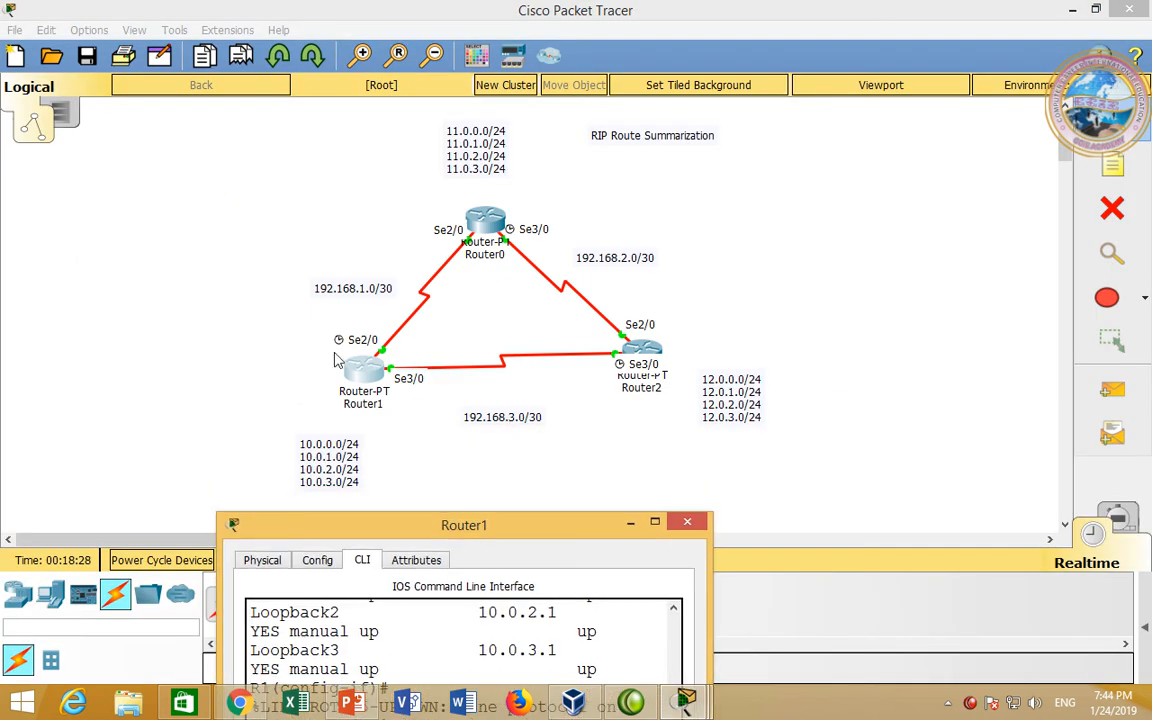
pyautogui.moveTo(446, 189); pyautogui.dragTo(535, 250)
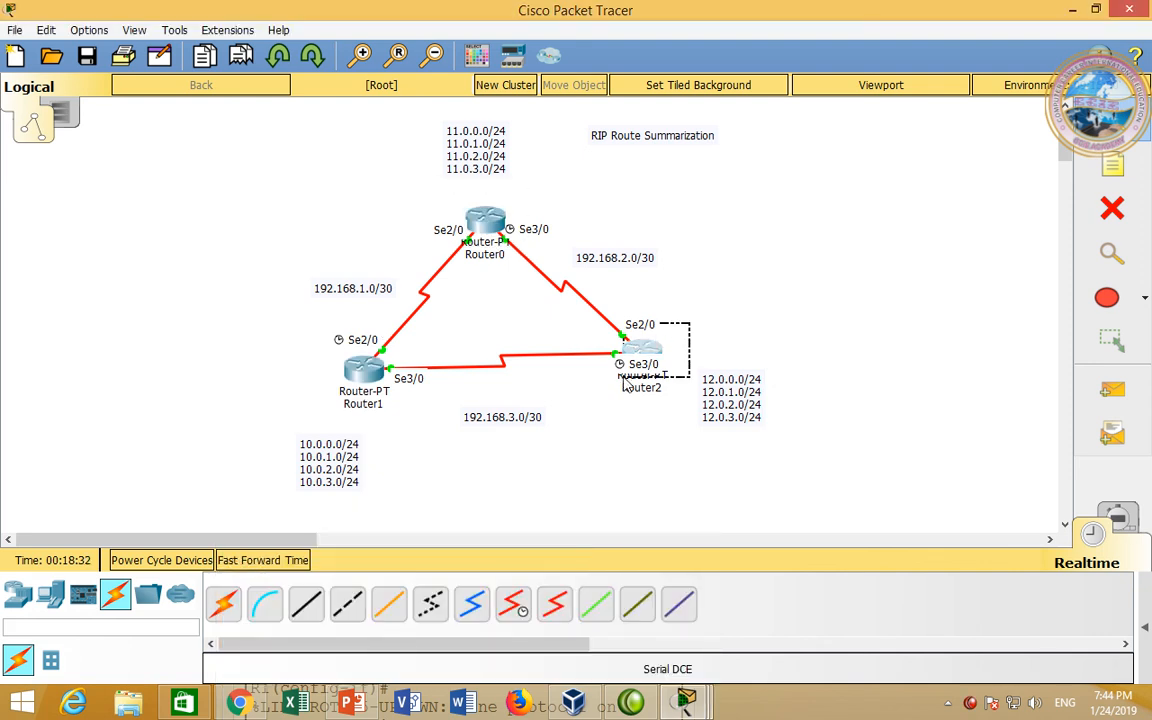
pyautogui.moveTo(572, 448); pyautogui.dragTo(465, 412)
pyautogui.click(458, 473)
pyautogui.moveTo(362, 378)
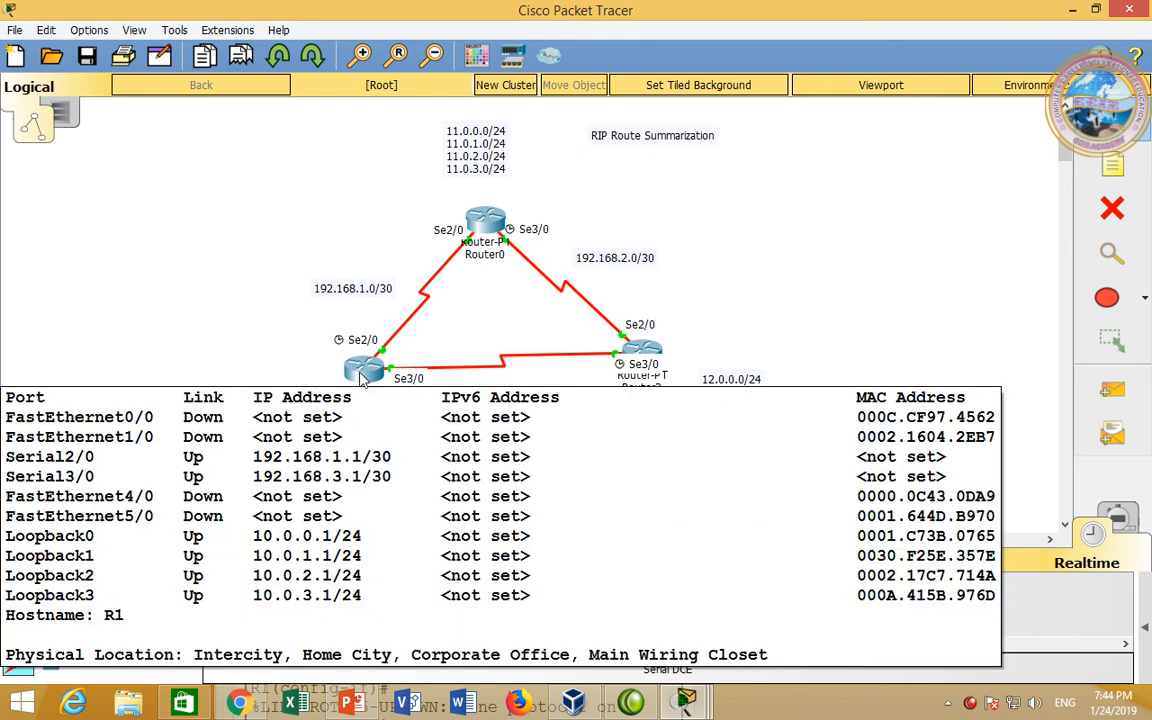
pyautogui.moveTo(301, 270); pyautogui.dragTo(410, 312)
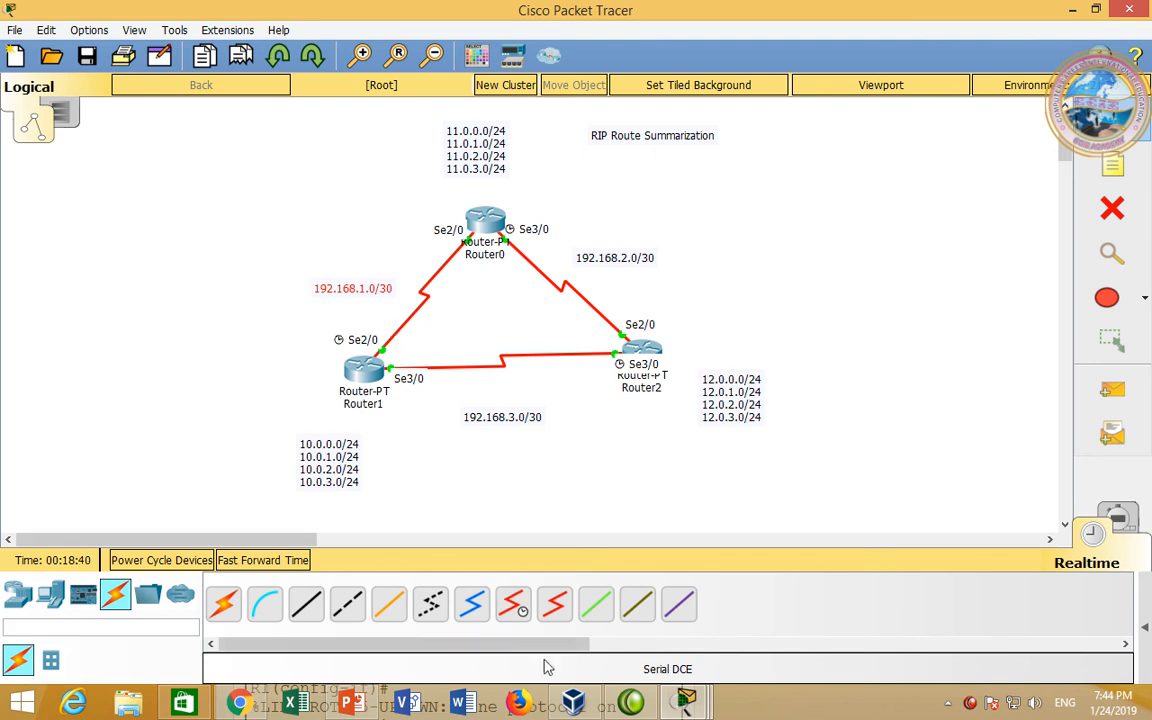
pyautogui.moveTo(685, 703)
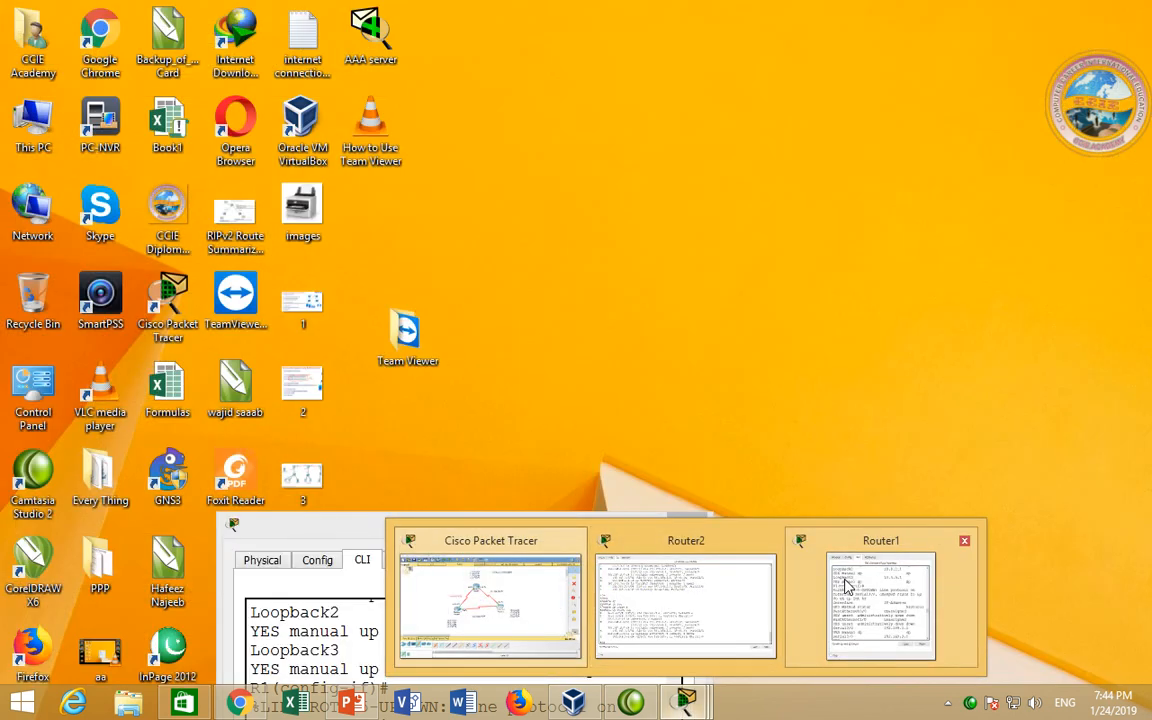
# Step: Return to Router1's console and examine its RIP entries for 192.168.1.0/24, 192.168.2.0/24 and 10.0.0.0/8
pyautogui.click(836, 590)
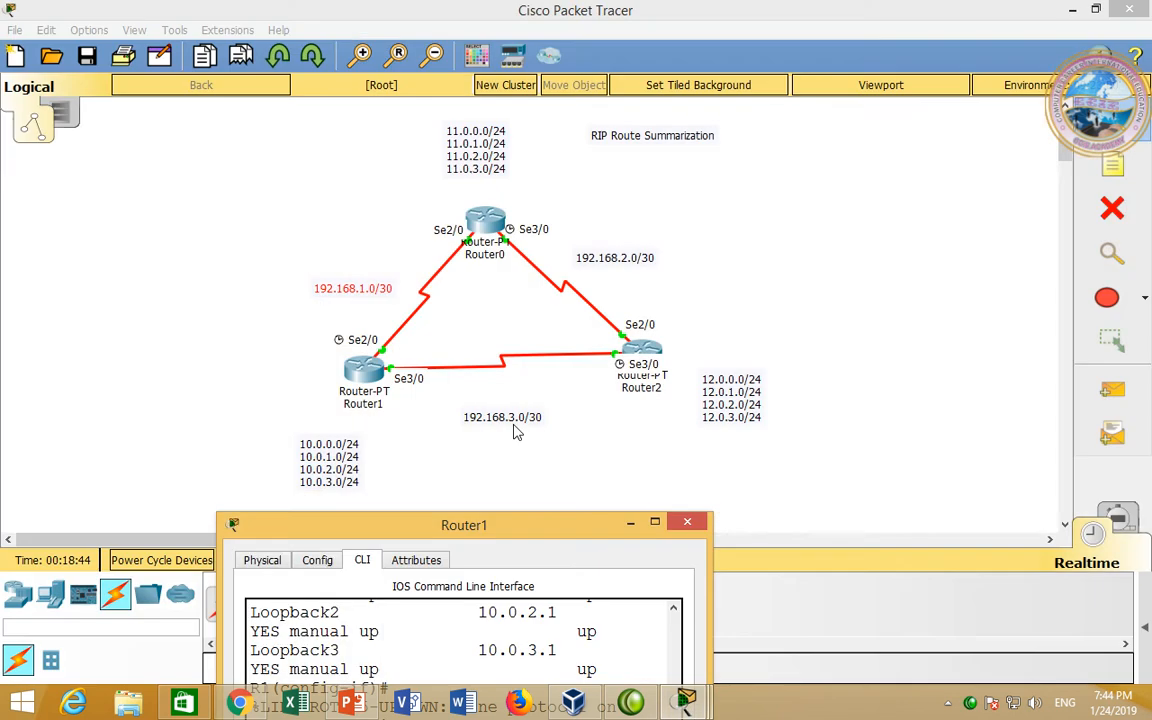
pyautogui.doubleClick(505, 528)
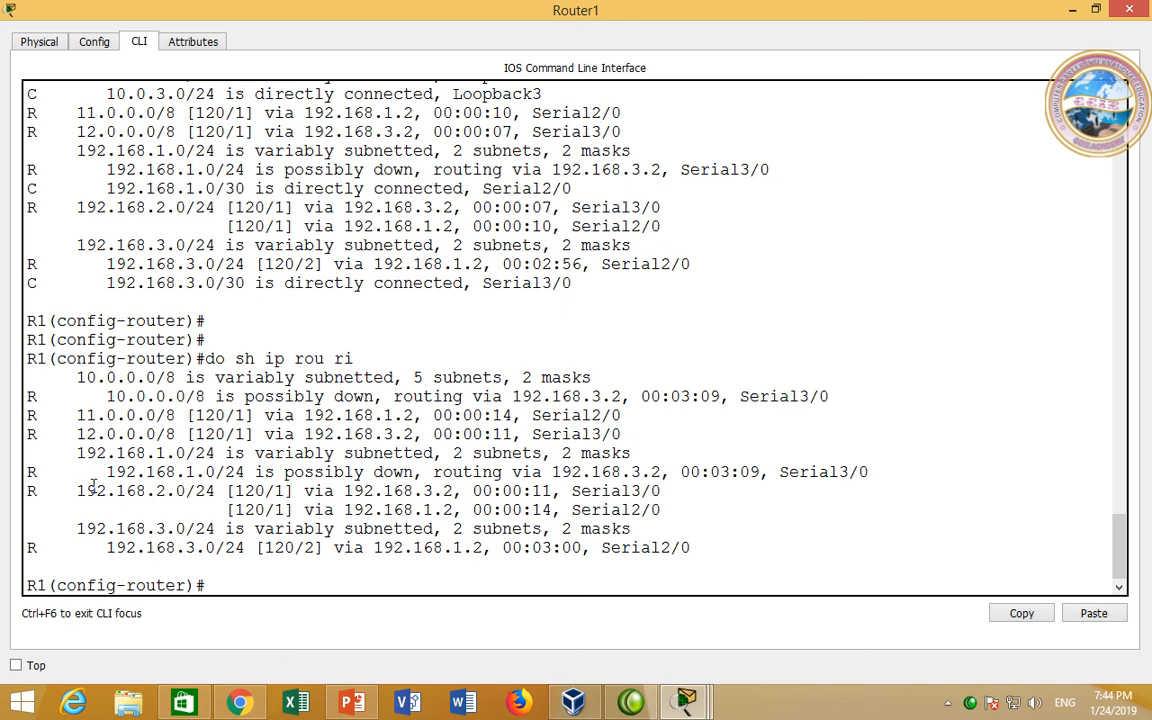
pyautogui.moveTo(97, 472); pyautogui.dragTo(435, 490)
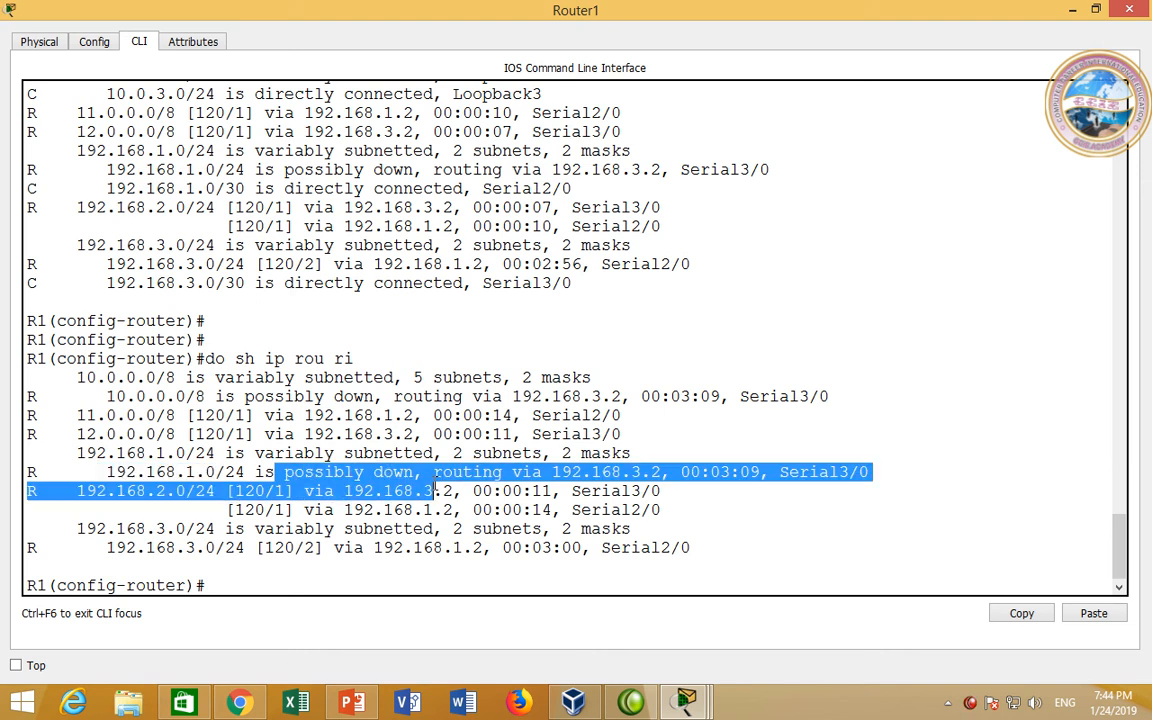
pyautogui.moveTo(365, 396); pyautogui.dragTo(591, 379)
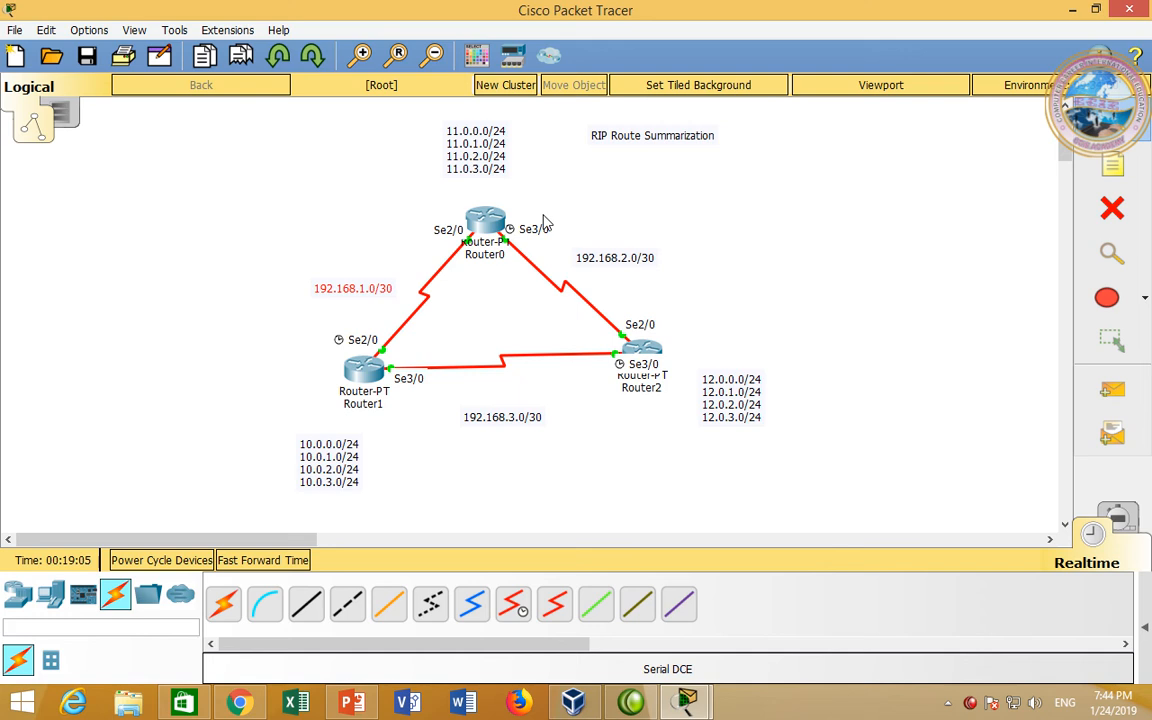
# Step: Open Router0's console, exit to privileged mode with end, and list R2's RIP routes with sh ip route rip
pyautogui.click(494, 222)
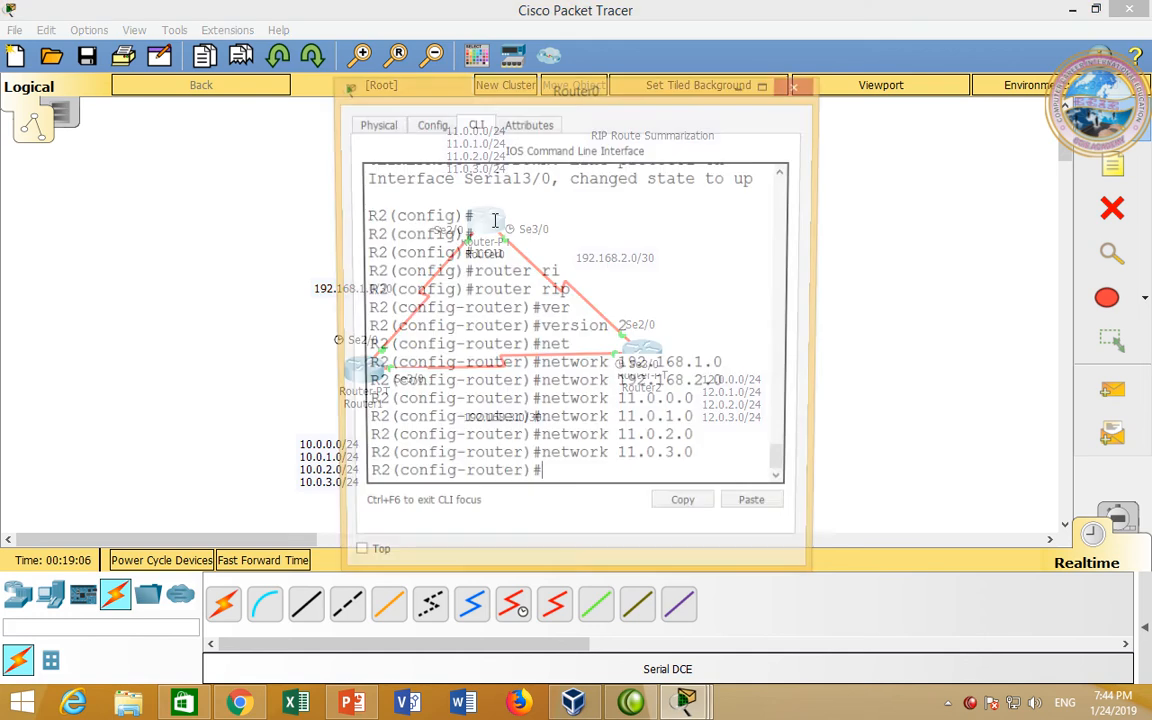
pyautogui.doubleClick(446, 96)
pyautogui.write('end')
pyautogui.press('Return')
pyautogui.write('sh')
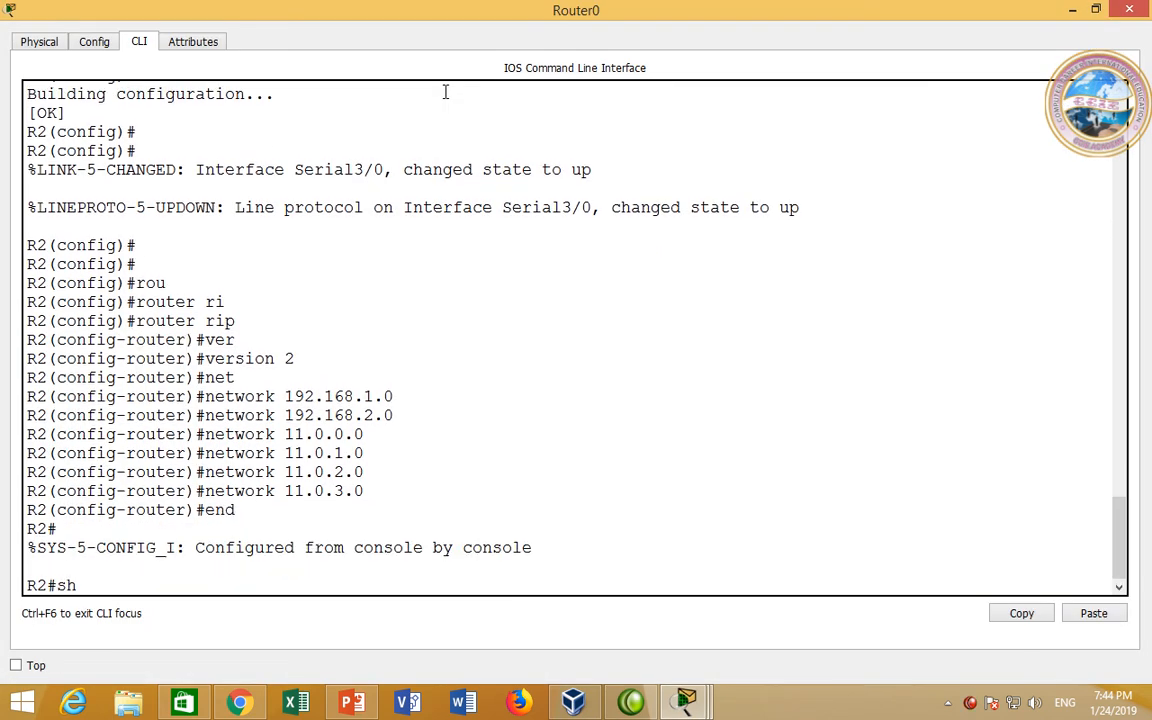
pyautogui.write(' ip rou')
pyautogui.press('Tab')
pyautogui.write('ri')
pyautogui.press('Tab')
pyautogui.press('Return')
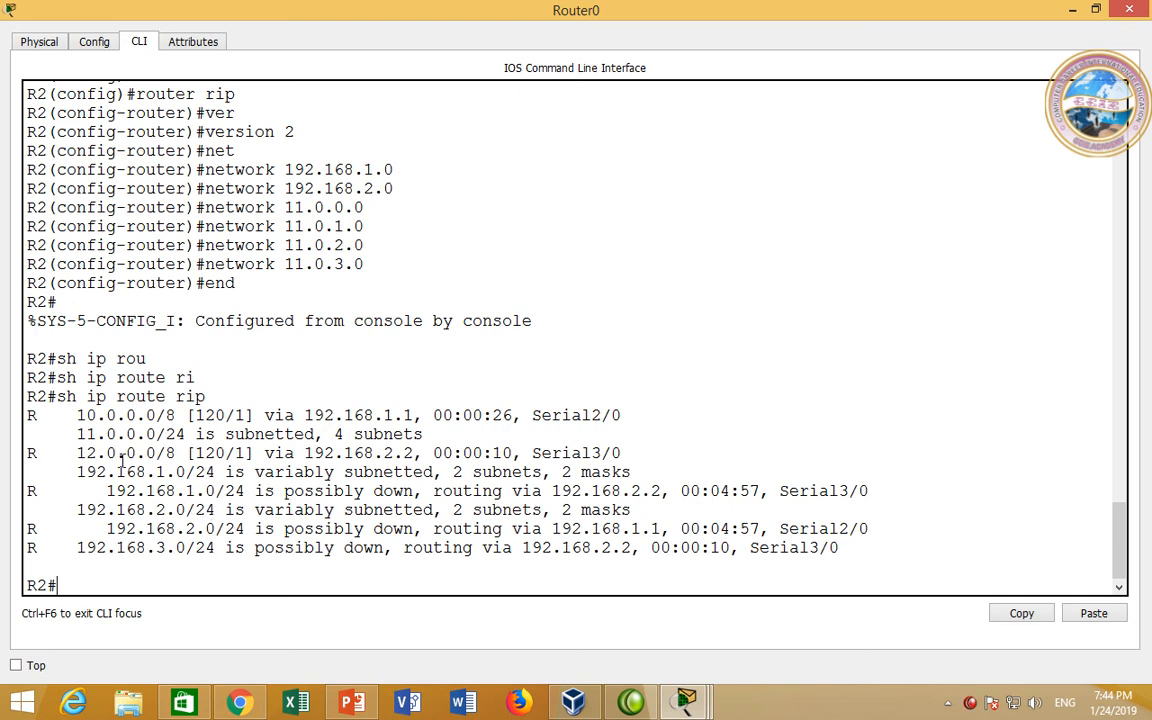
# Step: Examine R2's RIP listing for 11.0.0.0/24, 192.168.1.0/24 and 192.168.2.0/24 against the topology's networks
pyautogui.moveTo(402, 12); pyautogui.dragTo(439, 495)
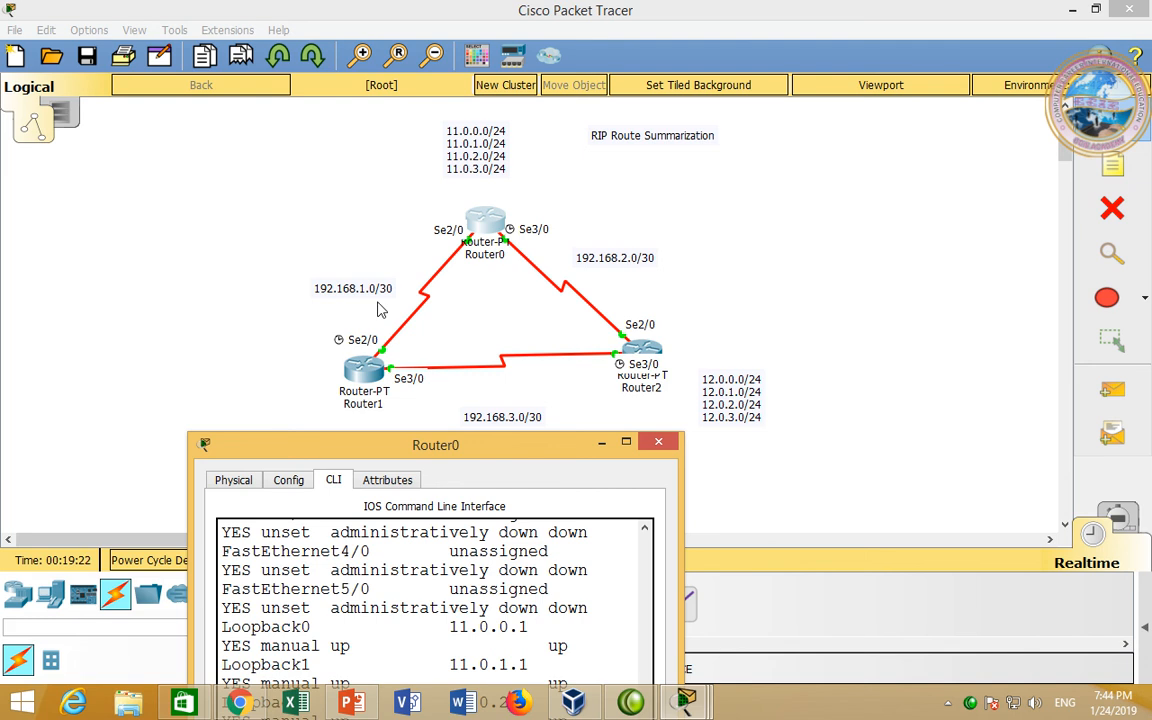
pyautogui.doubleClick(388, 452)
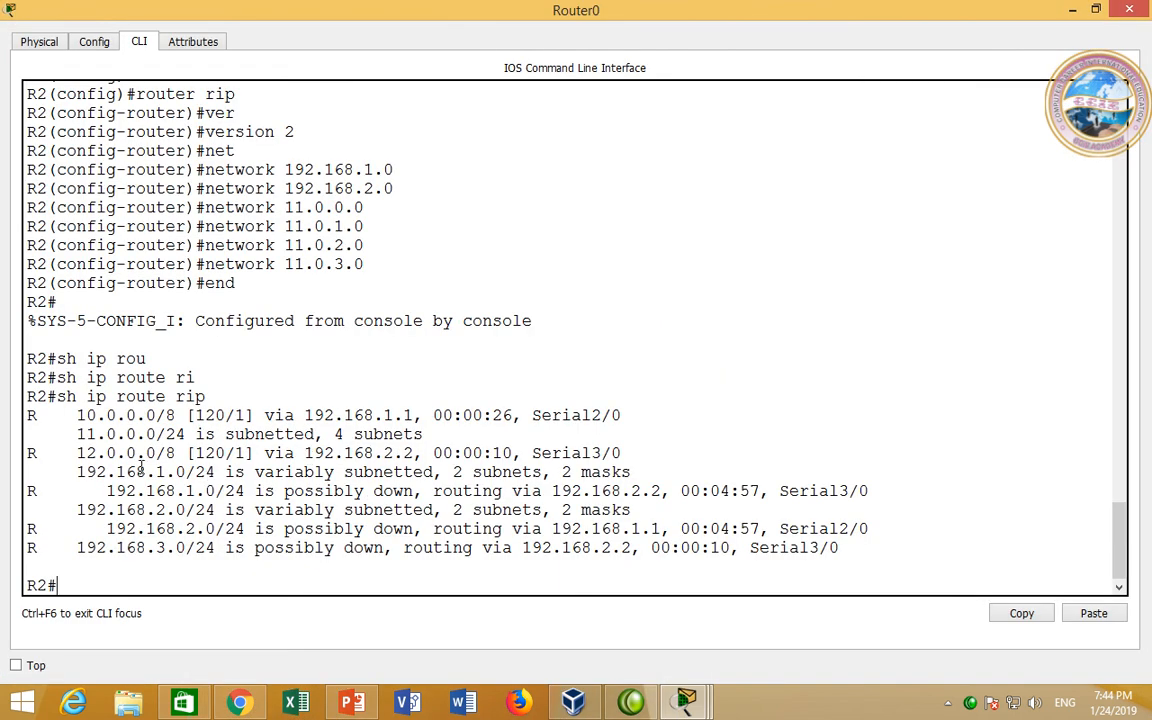
pyautogui.moveTo(80, 440); pyautogui.dragTo(240, 436)
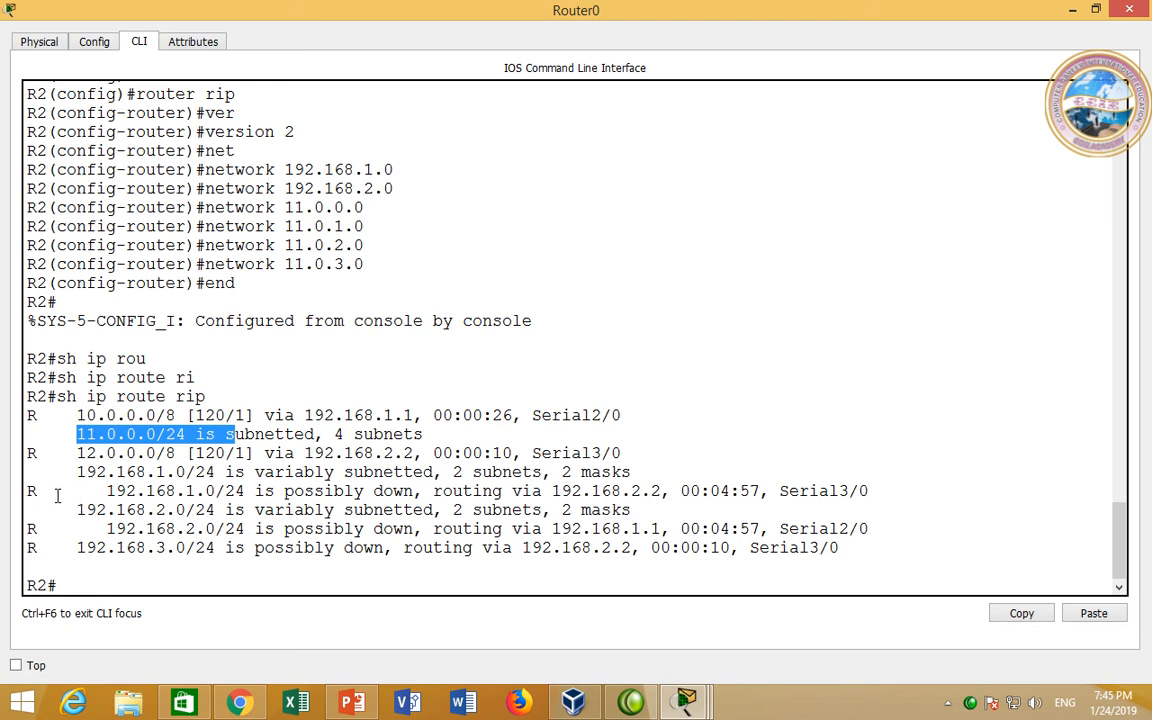
pyautogui.moveTo(98, 528); pyautogui.dragTo(236, 528)
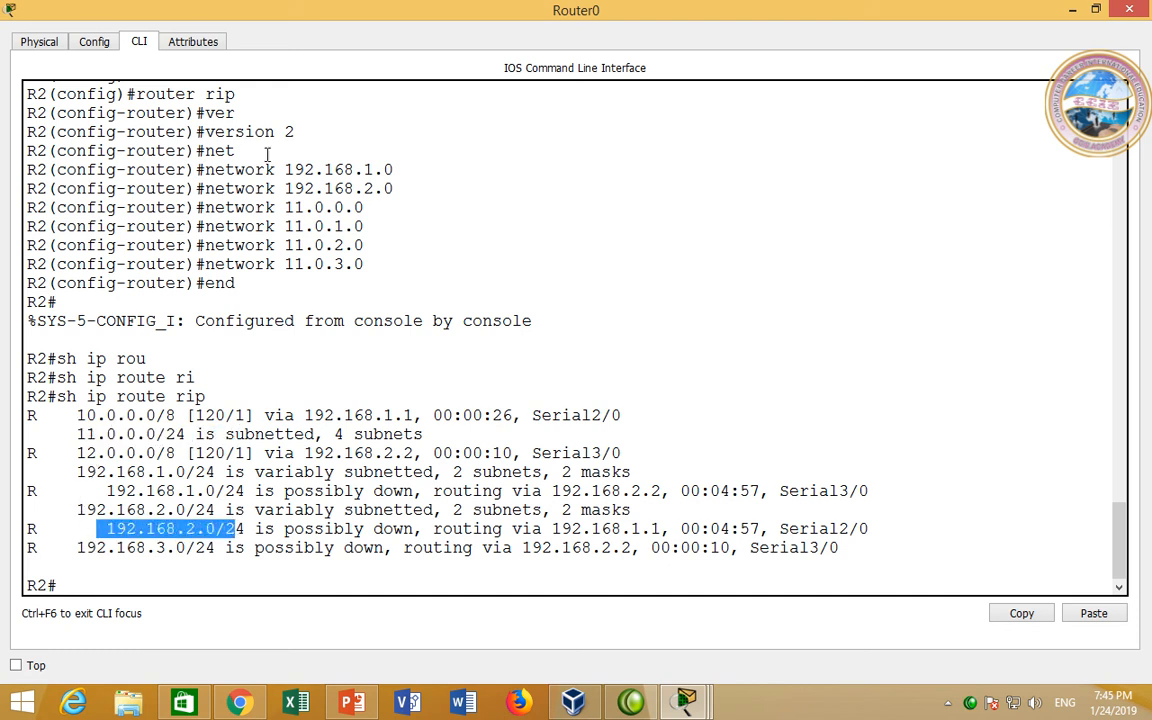
pyautogui.doubleClick(276, 12)
pyautogui.doubleClick(342, 394)
pyautogui.moveTo(104, 491); pyautogui.dragTo(256, 491)
pyautogui.click(253, 491)
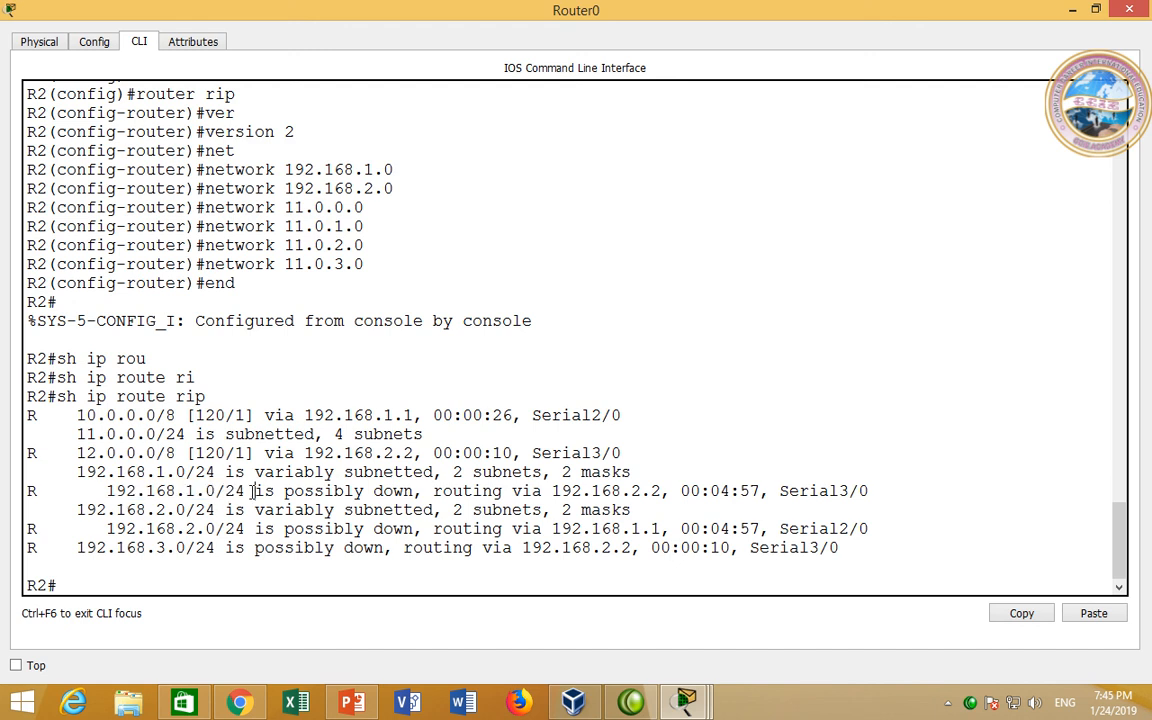
pyautogui.moveTo(253, 491); pyautogui.dragTo(365, 492)
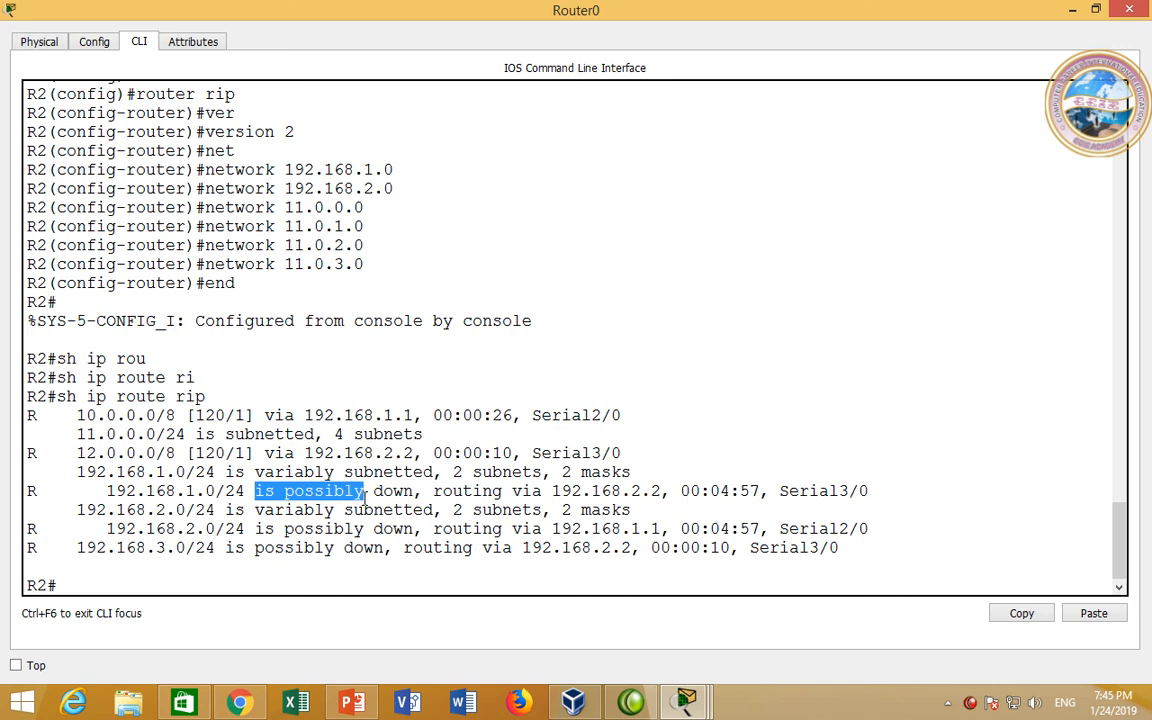
pyautogui.click(178, 526)
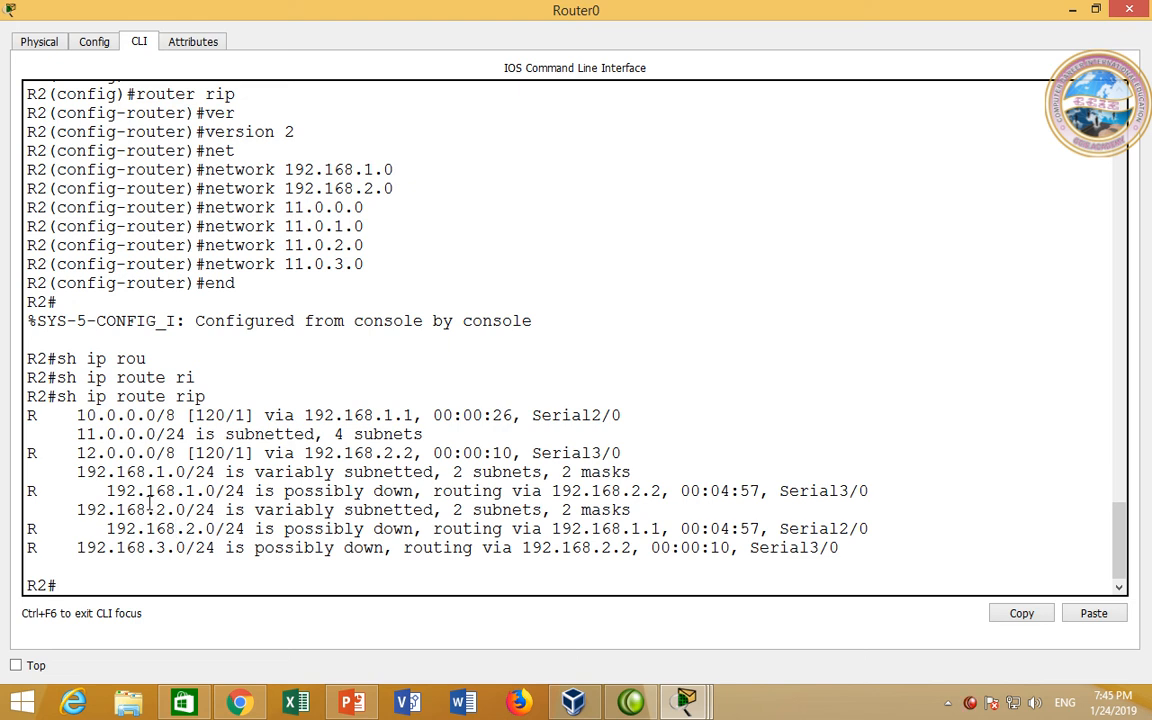
# Step: Enter R2's global configuration mode with conf t and compare the 10.0.0.0/8 and 11.0.0.0/24 entries with the topology
pyautogui.write('conf t')
pyautogui.press('Return')
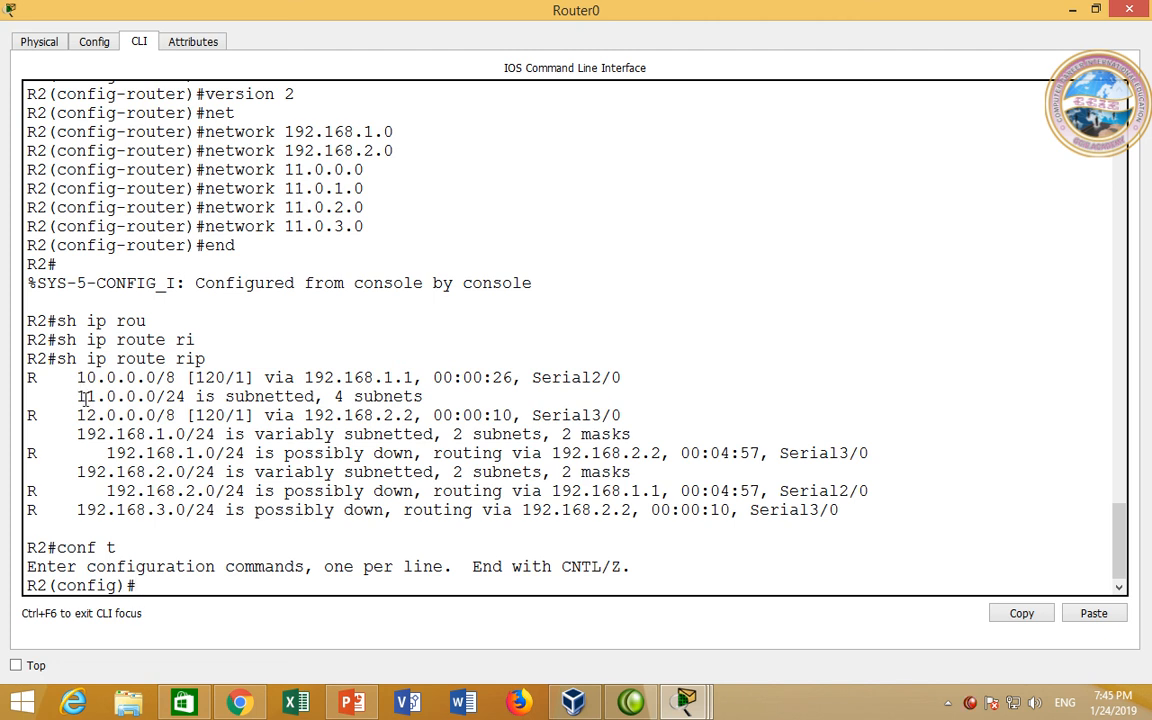
pyautogui.moveTo(251, 16); pyautogui.dragTo(295, 456)
pyautogui.doubleClick(295, 456)
pyautogui.moveTo(78, 378); pyautogui.dragTo(277, 378)
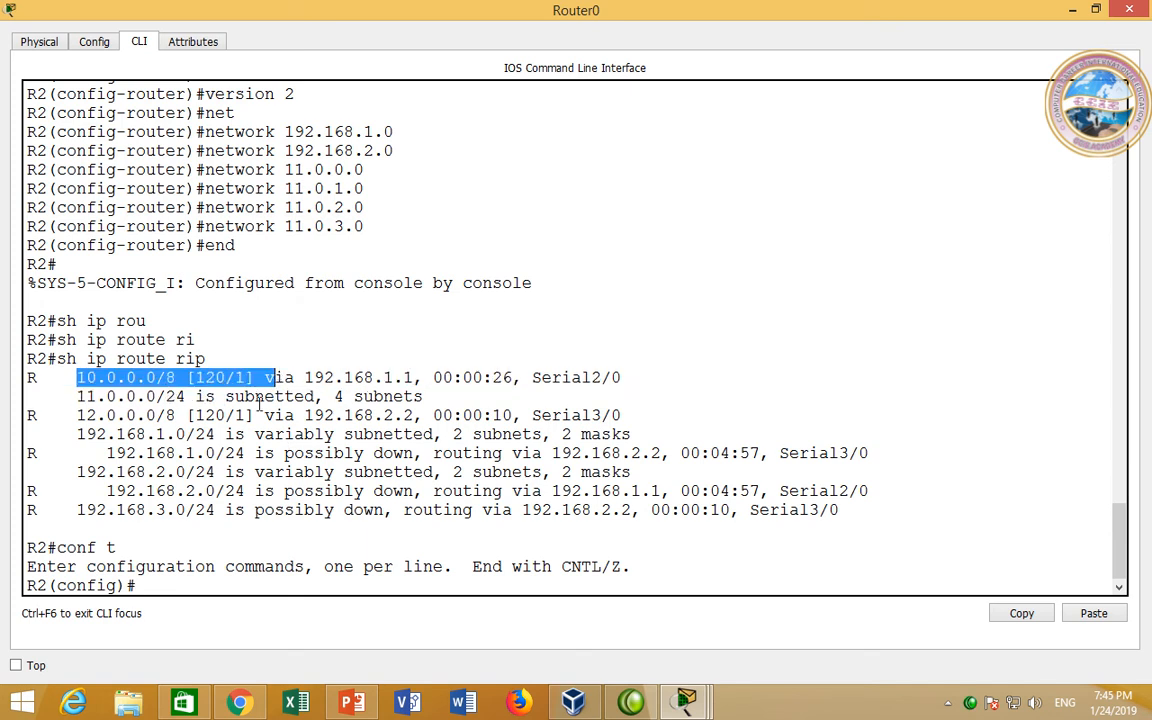
pyautogui.click(183, 365)
pyautogui.moveTo(226, 398); pyautogui.dragTo(423, 396)
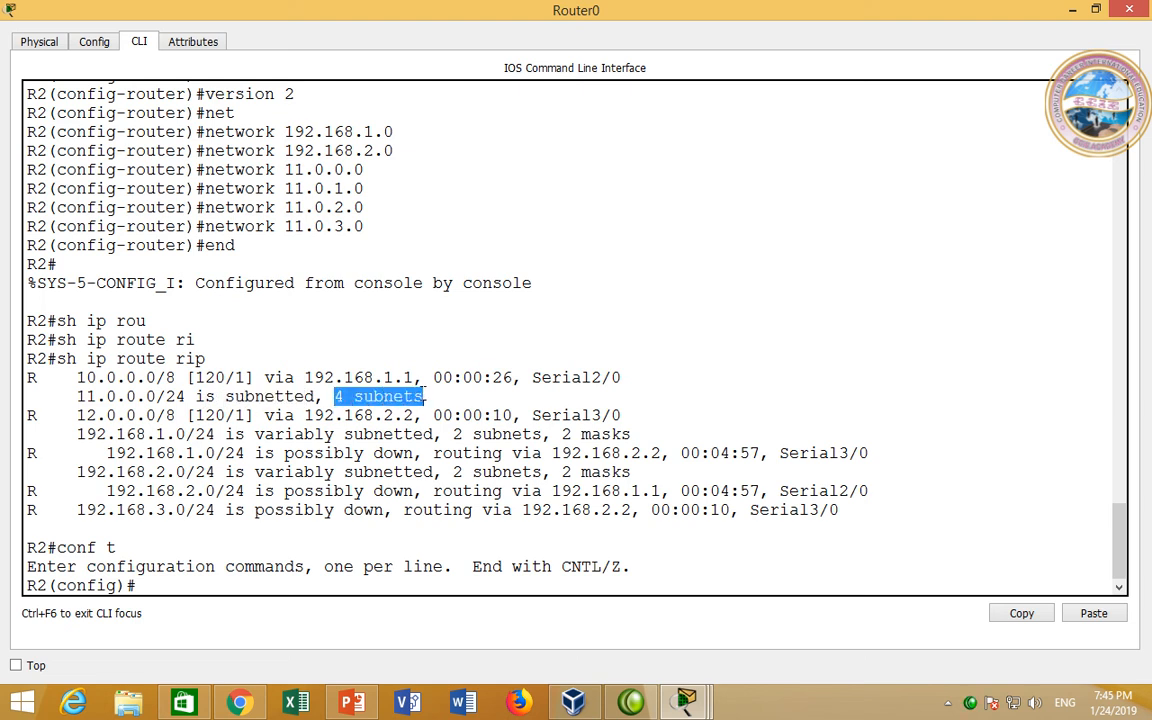
pyautogui.click(424, 396)
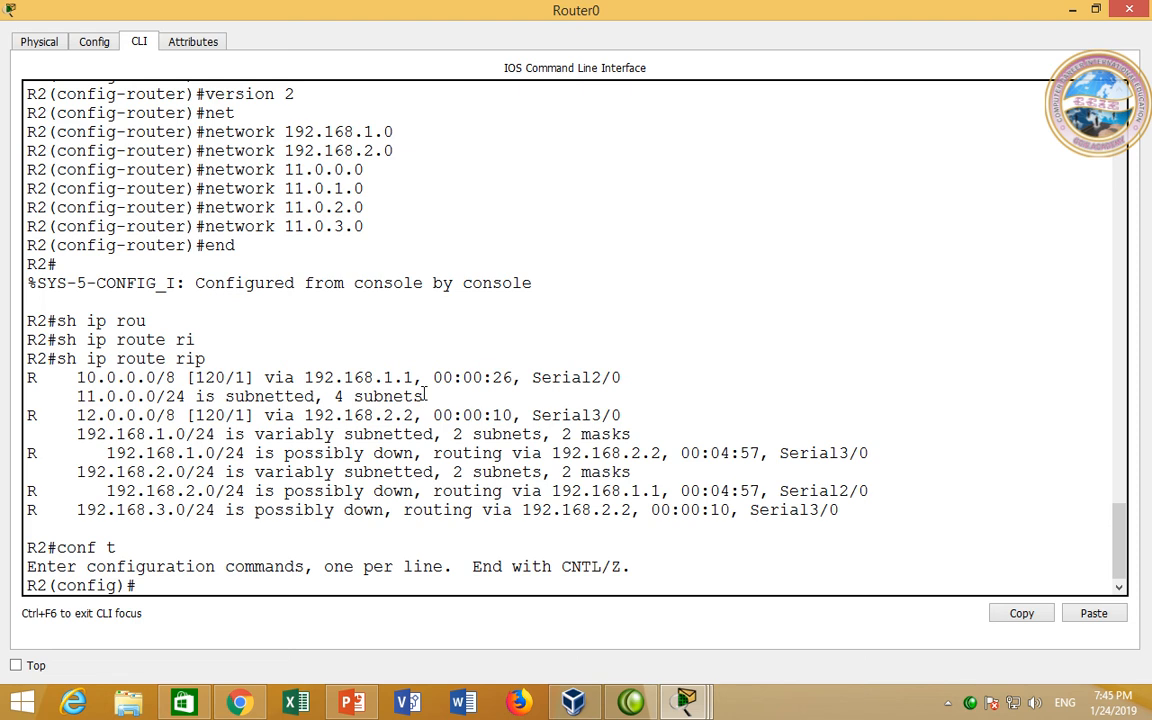
# Step: In R2's RIP configuration, set version 2 and disable automatic summarization with no auto-summary
pyautogui.write('rou')
pyautogui.press('Tab')
pyautogui.write('ri')
pyautogui.press('Return')
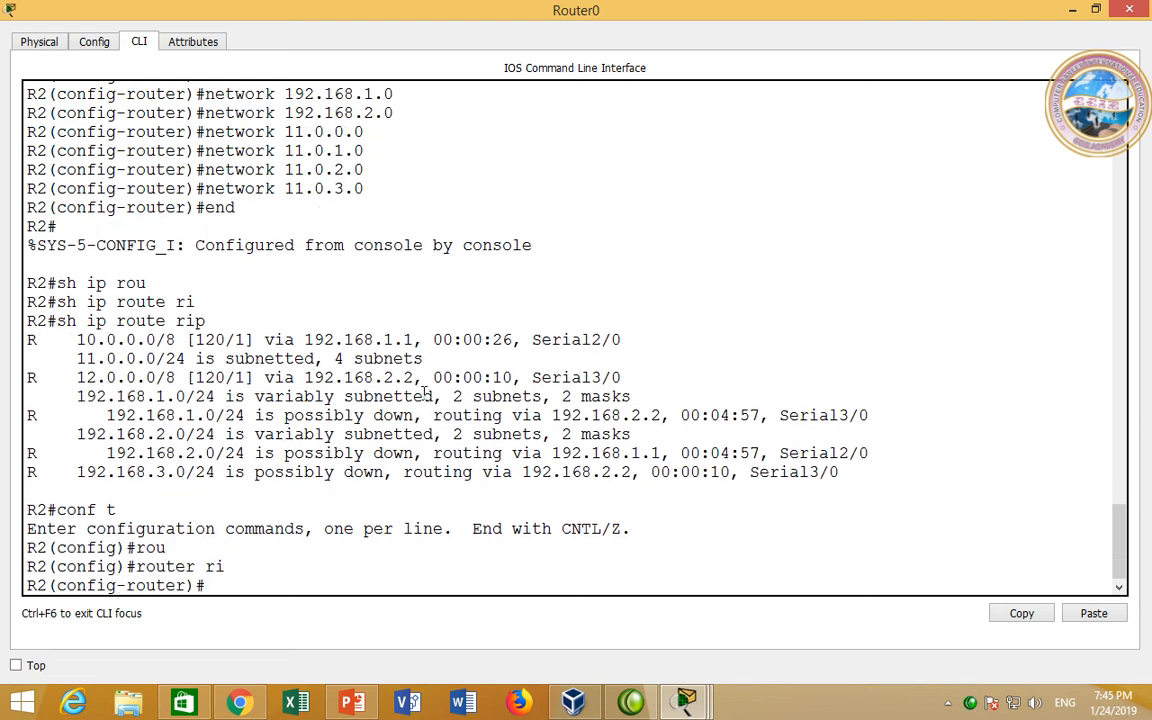
pyautogui.write('ver')
pyautogui.press('Tab')
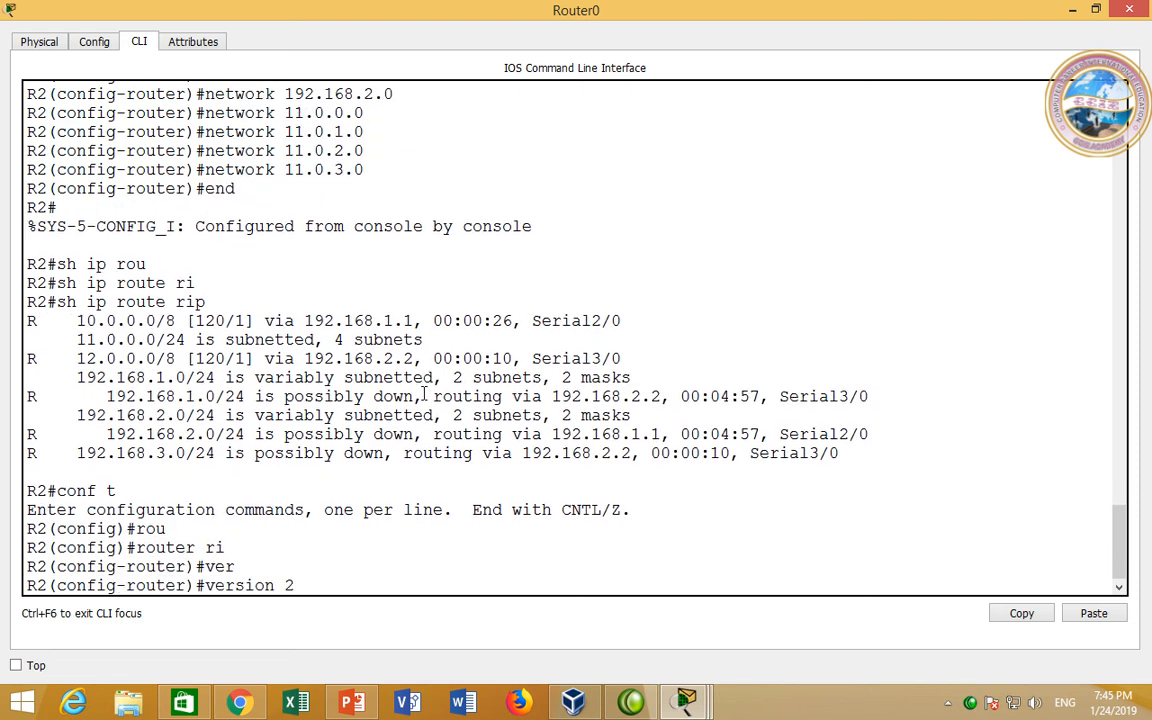
pyautogui.write('2(config-router)#no')
pyautogui.press('Return')
pyautogui.write('no auto-summary')
pyautogui.press('Tab')
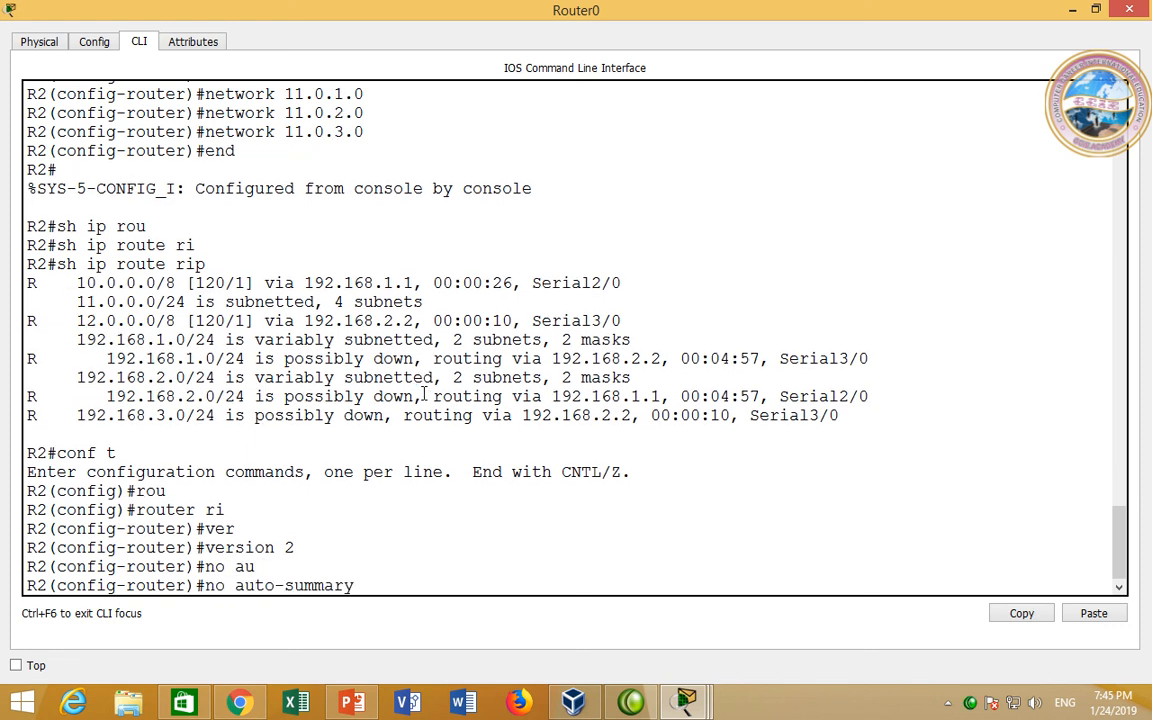
pyautogui.press('Return')
pyautogui.press('Return')
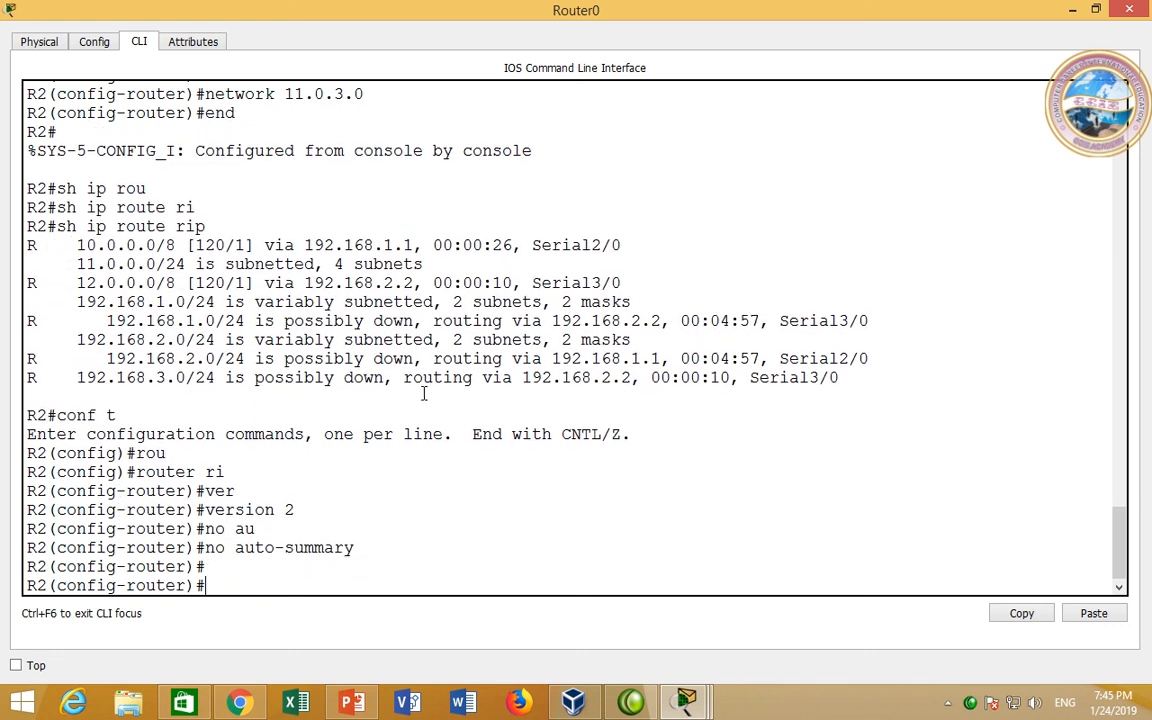
# Step: Close Router0's console, open Router1's console and compare its RIP listing with the topology's networks
pyautogui.click(1130, 11)
pyautogui.click(365, 385)
pyautogui.doubleClick(417, 88)
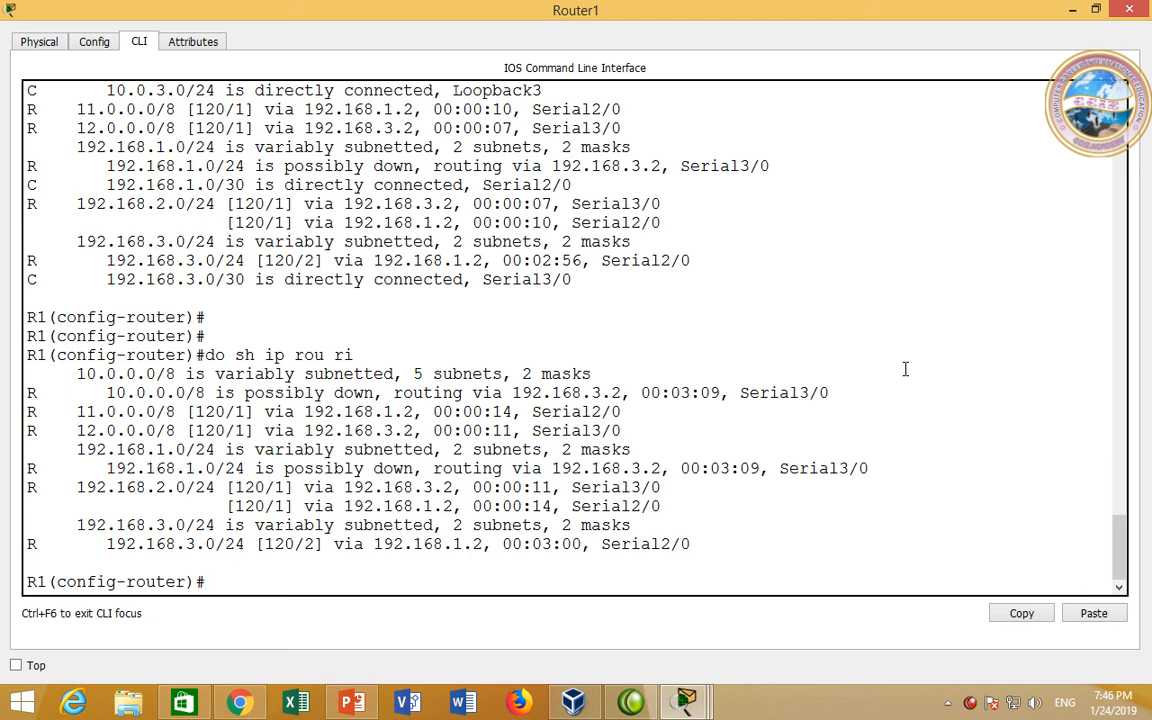
pyautogui.moveTo(612, 14); pyautogui.dragTo(590, 552)
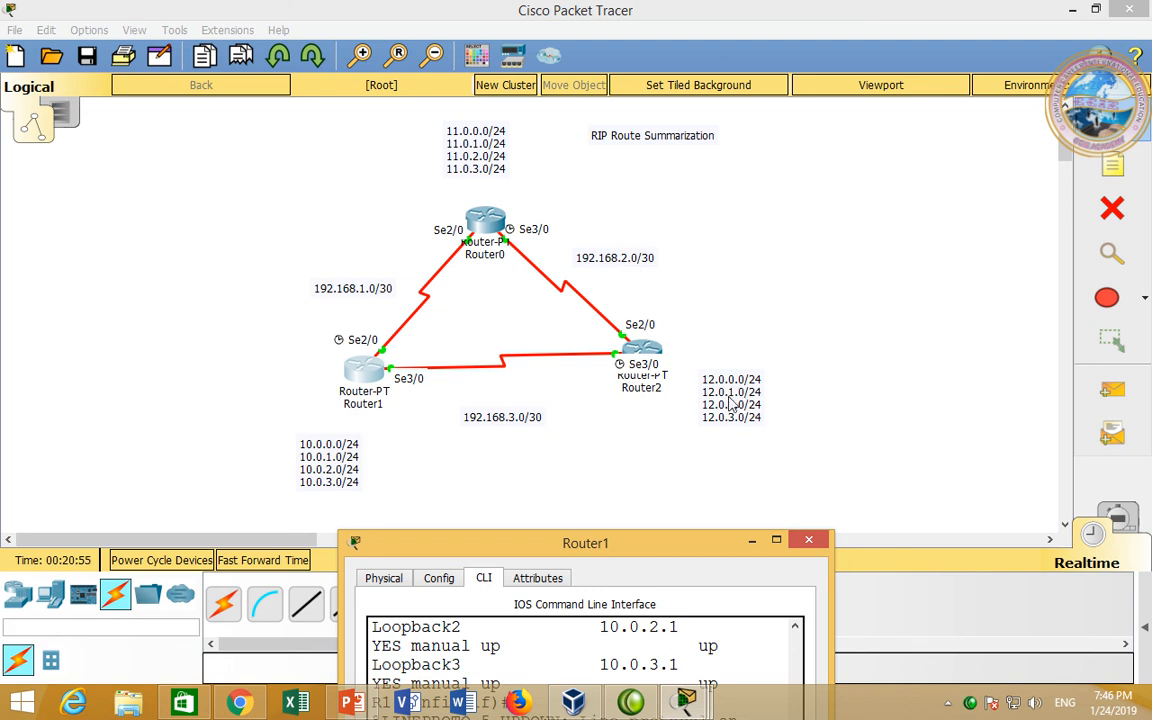
pyautogui.doubleClick(621, 543)
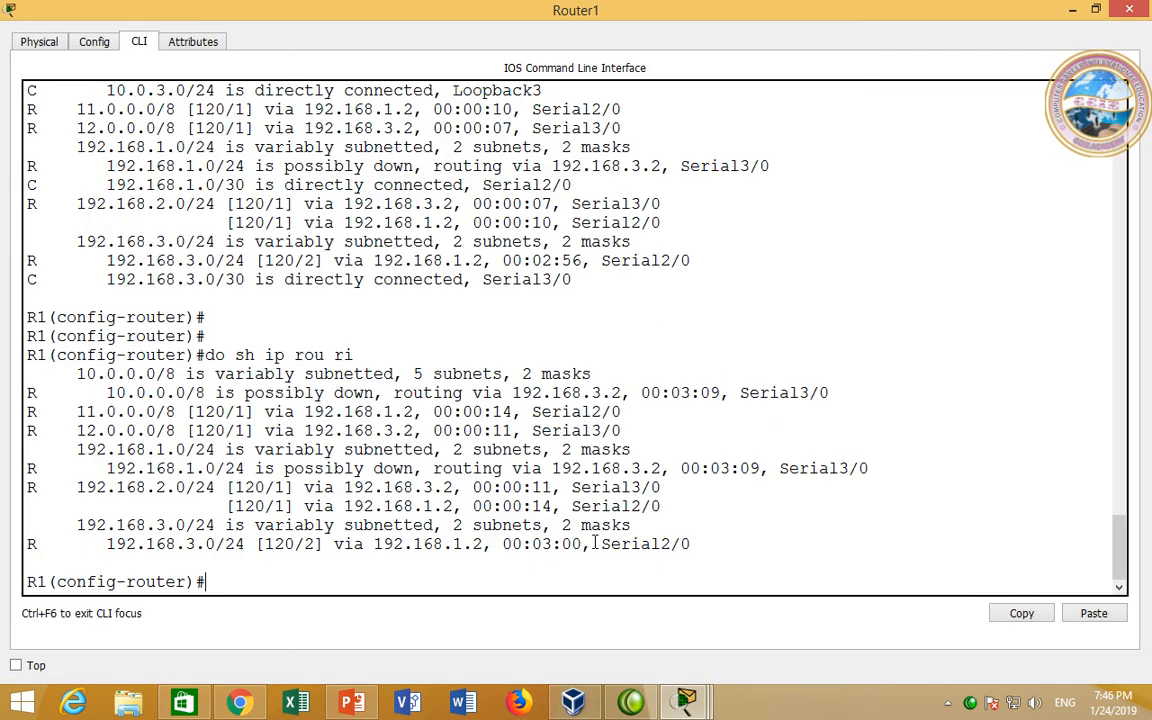
# Step: List R1's RIP routes again and examine the 11.0.0.0/24 to 11.0.3.0/24, 192.168.2.0 and 12.0.0.0/8 entries
pyautogui.press('Up')
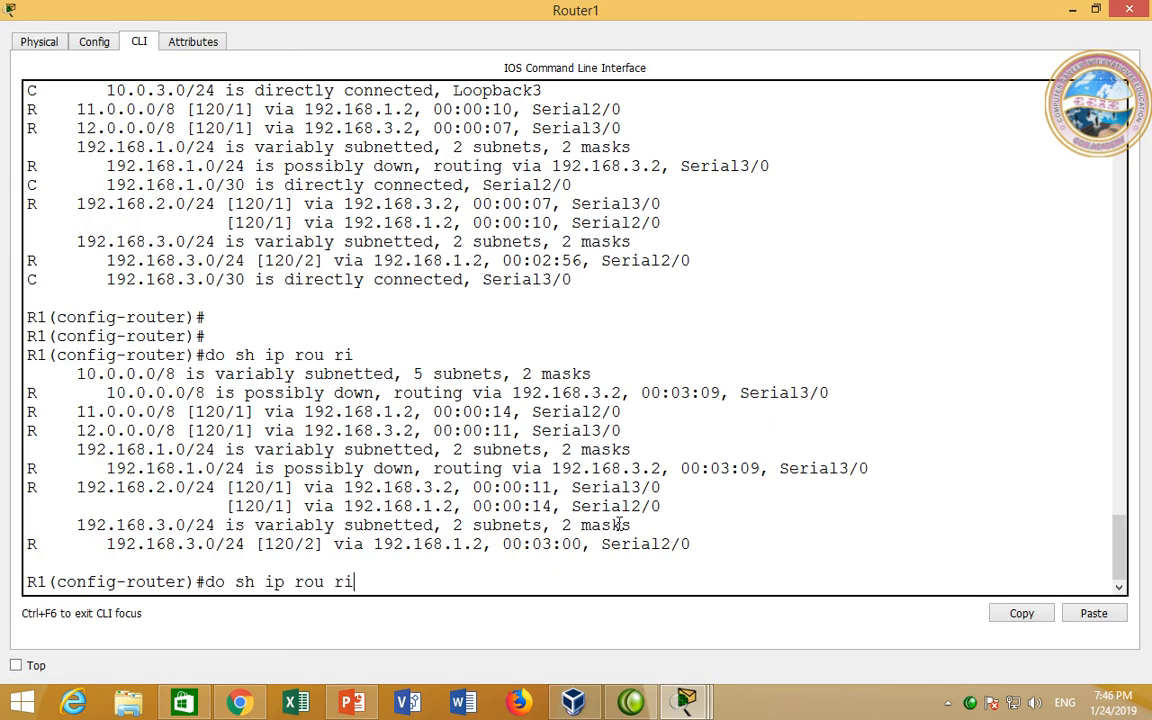
pyautogui.press('Return')
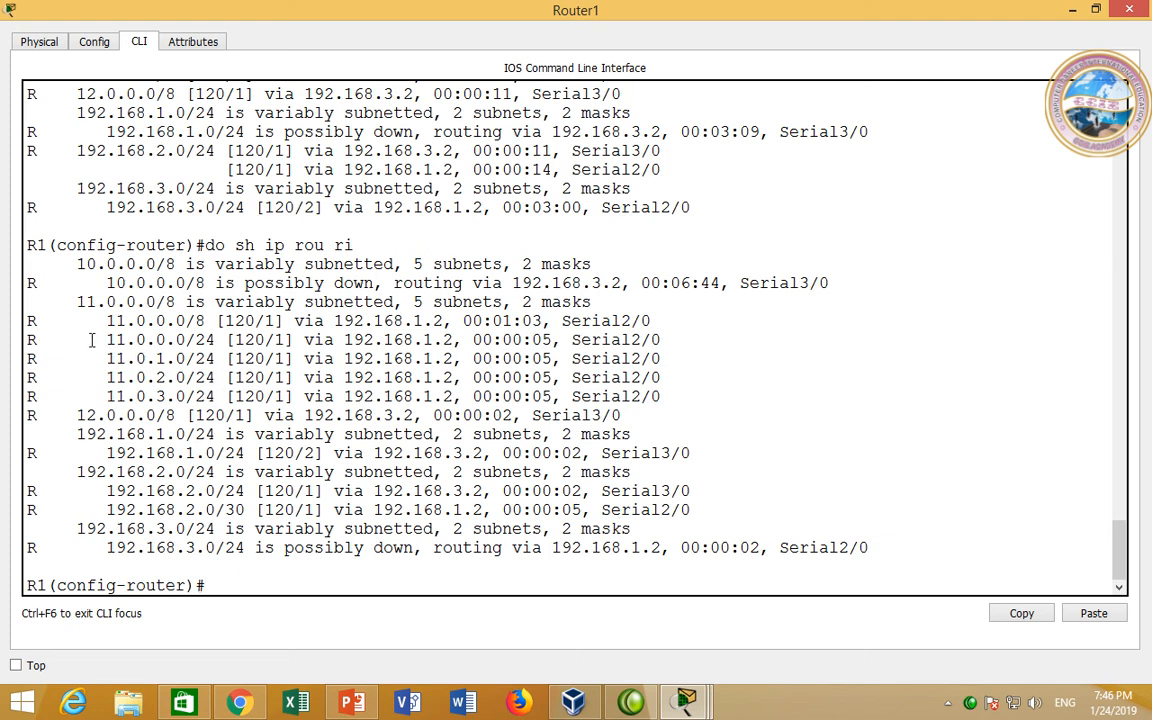
pyautogui.moveTo(89, 328); pyautogui.dragTo(236, 396)
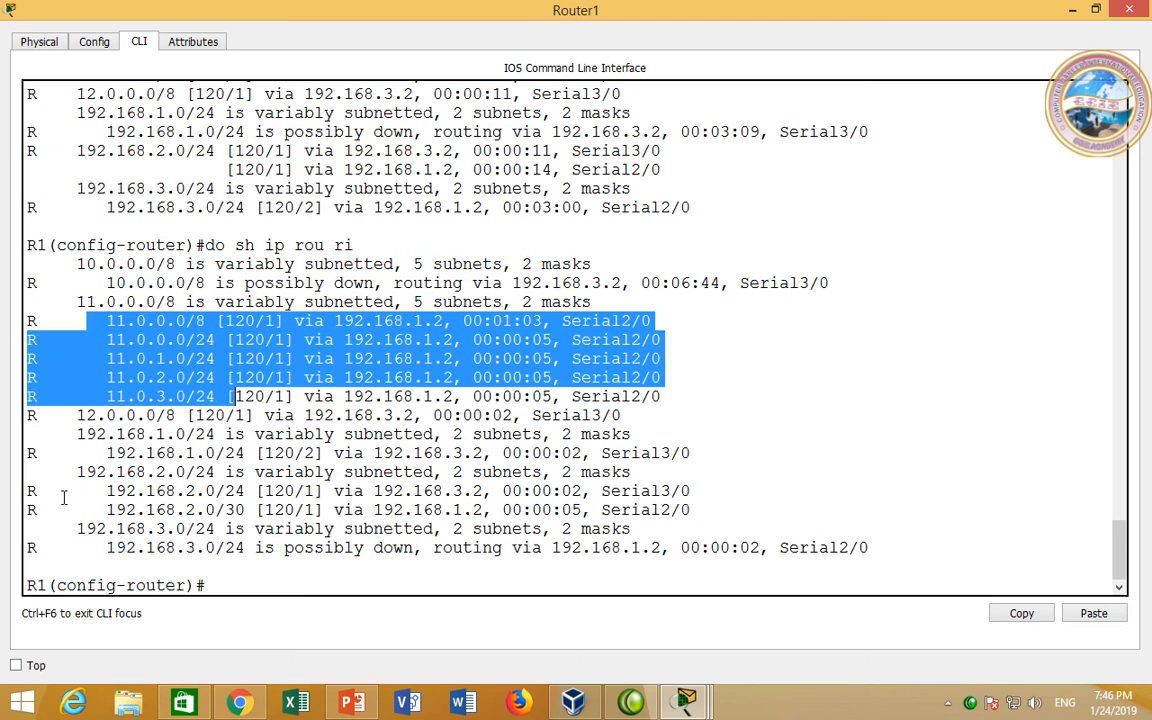
pyautogui.moveTo(37, 490); pyautogui.dragTo(245, 491)
pyautogui.click(244, 495)
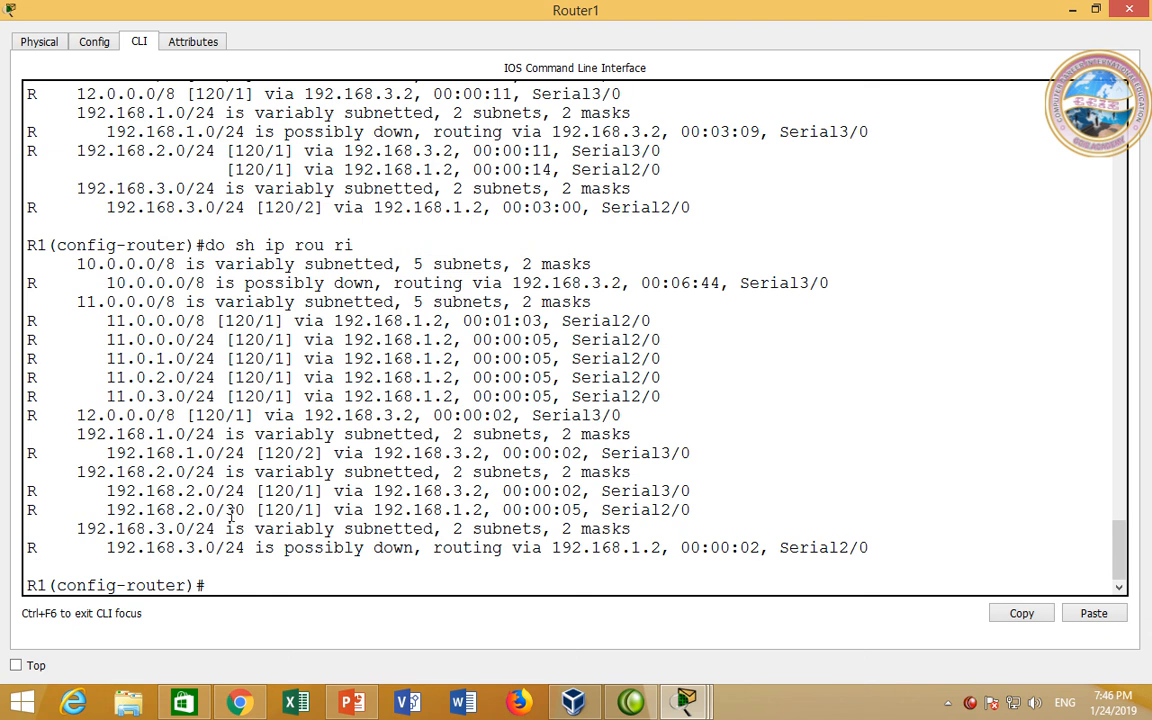
pyautogui.moveTo(29, 414); pyautogui.dragTo(441, 414)
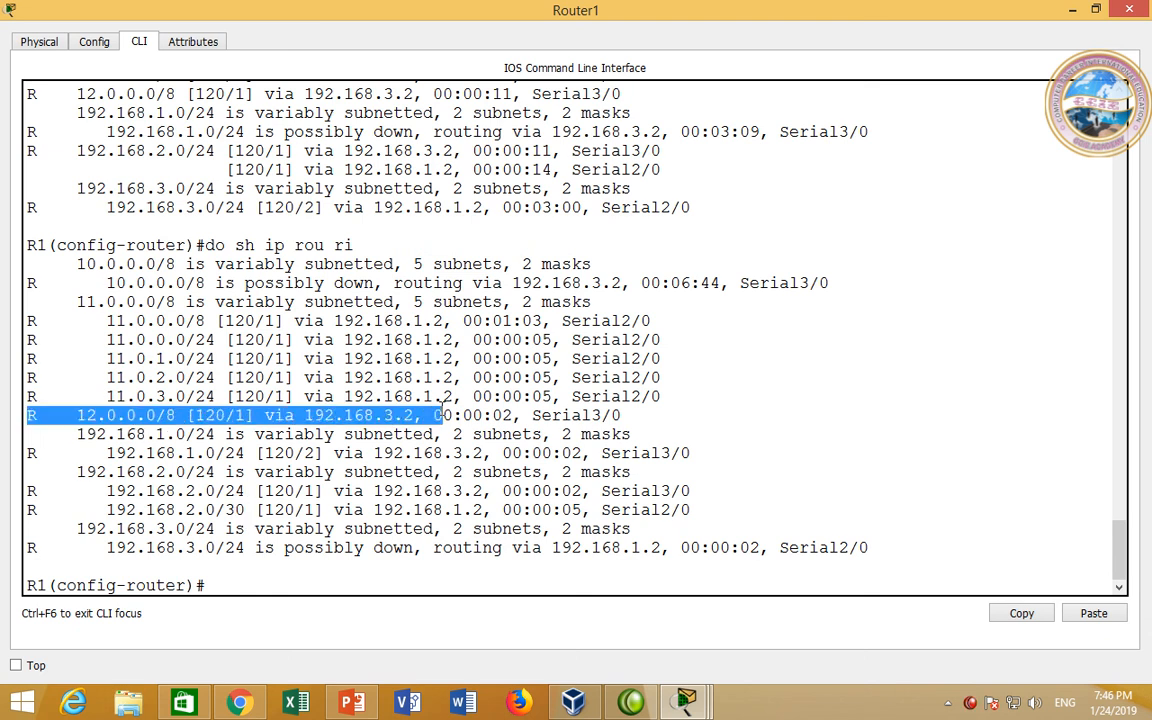
pyautogui.click(441, 413)
# Step: Close Router1's console, open Router2's and enter R3's RIP router configuration mode with conf t and router rip
pyautogui.click(1134, 10)
pyautogui.click(641, 350)
pyautogui.write('conf t')
pyautogui.press('Return')
pyautogui.write('ro')
pyautogui.press('Tab')
pyautogui.write('ur')
pyautogui.press('BackSpace')
pyautogui.press('Tab')
pyautogui.press('Return')
# Step: Set RIP to version 2 on R3 and disable automatic summarization with no auto-summary
pyautogui.write('ver')
pyautogui.press('Tab')
pyautogui.press('Return')
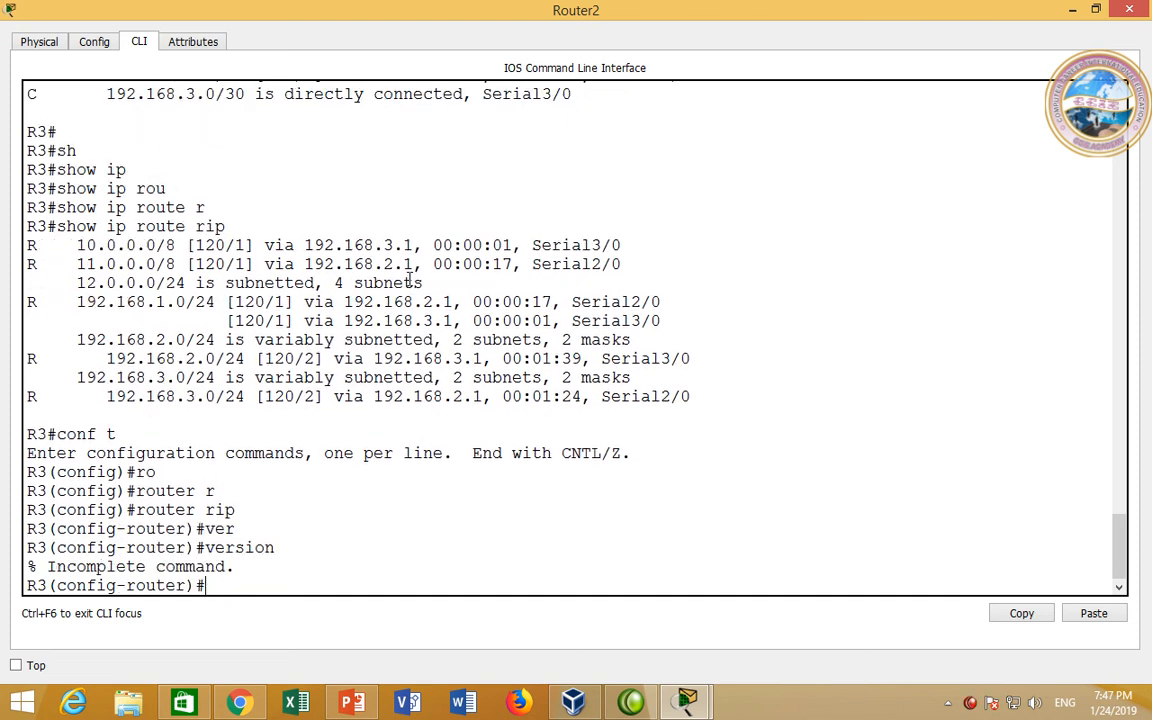
pyautogui.press('Up')
pyautogui.write('2')
pyautogui.press('Return')
pyautogui.write('no ao')
pyautogui.press('BackSpace')
pyautogui.write('u')
pyautogui.press('Tab')
pyautogui.press('Return')
pyautogui.press('Return')
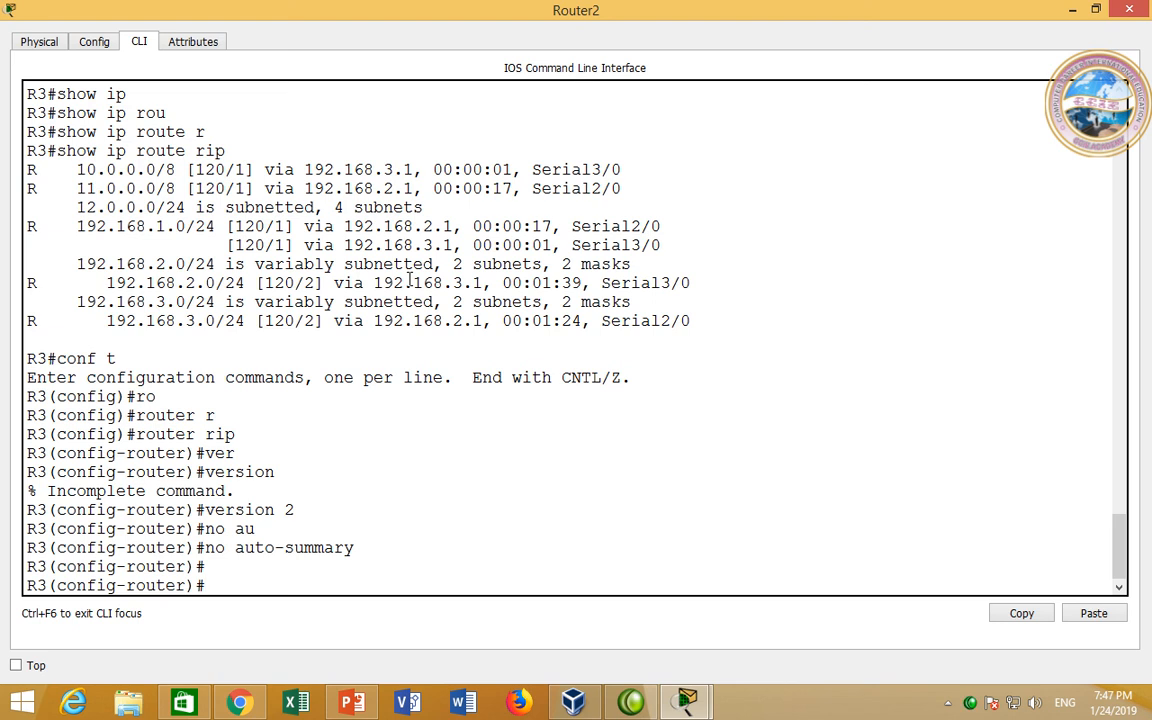
# Step: Return to Router1's console, disable automatic summarization with no auto-summary and end R1's configuration mode
pyautogui.click(1137, 10)
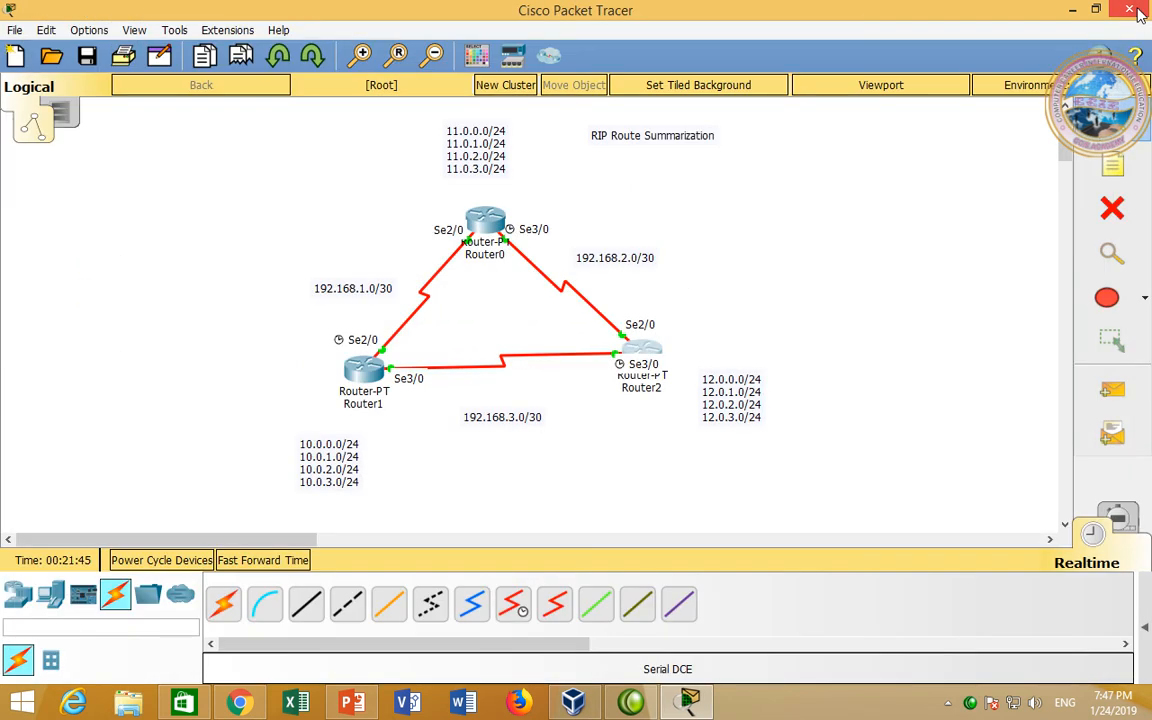
pyautogui.click(355, 366)
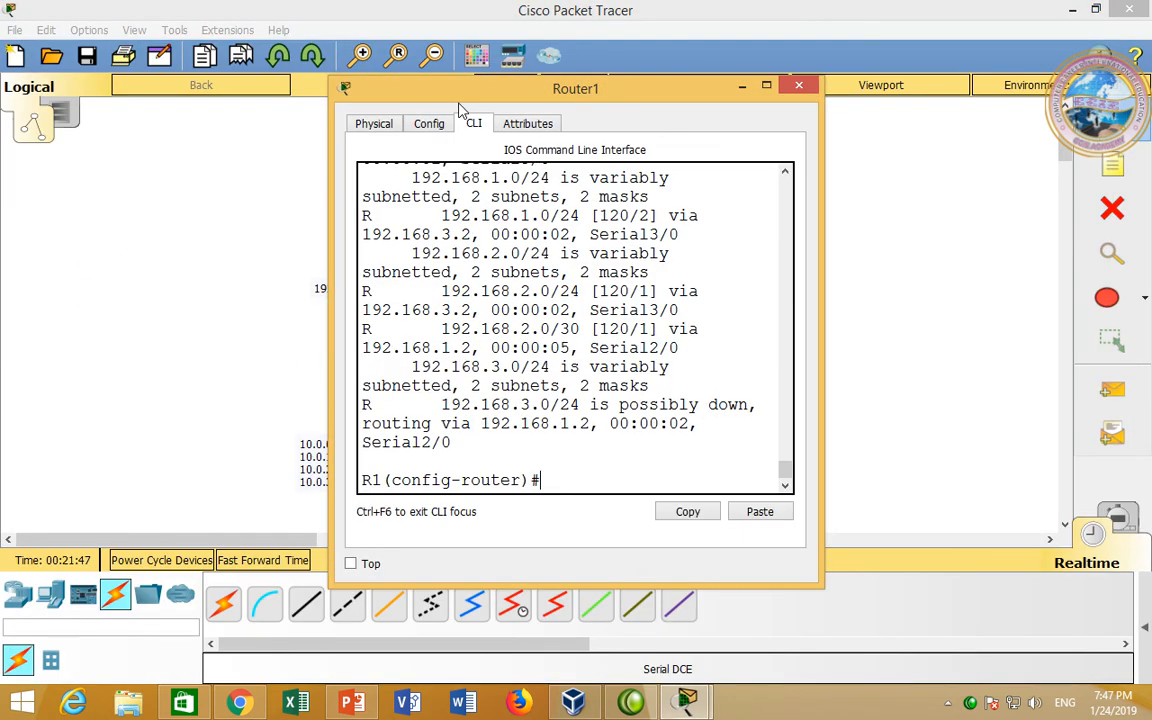
pyautogui.write('no au')
pyautogui.press('Tab')
pyautogui.press('Return')
pyautogui.press('Return')
pyautogui.write('end')
pyautogui.press('Return')
# Step: List R1's RIP routes with sh ip rou rip and examine the 12.0.x.0/24 and 11.0.x.0/24 subnet entries
pyautogui.write('sh ip rou ri')
pyautogui.press('Tab')
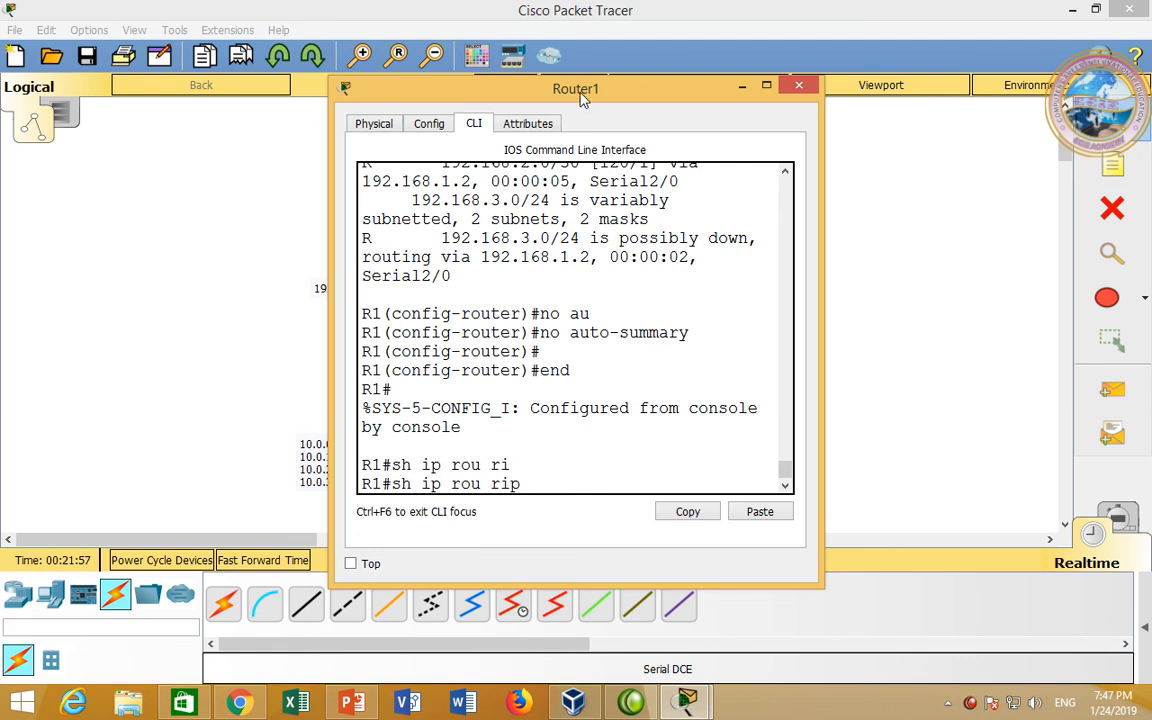
pyautogui.doubleClick(498, 90)
pyautogui.press('Return')
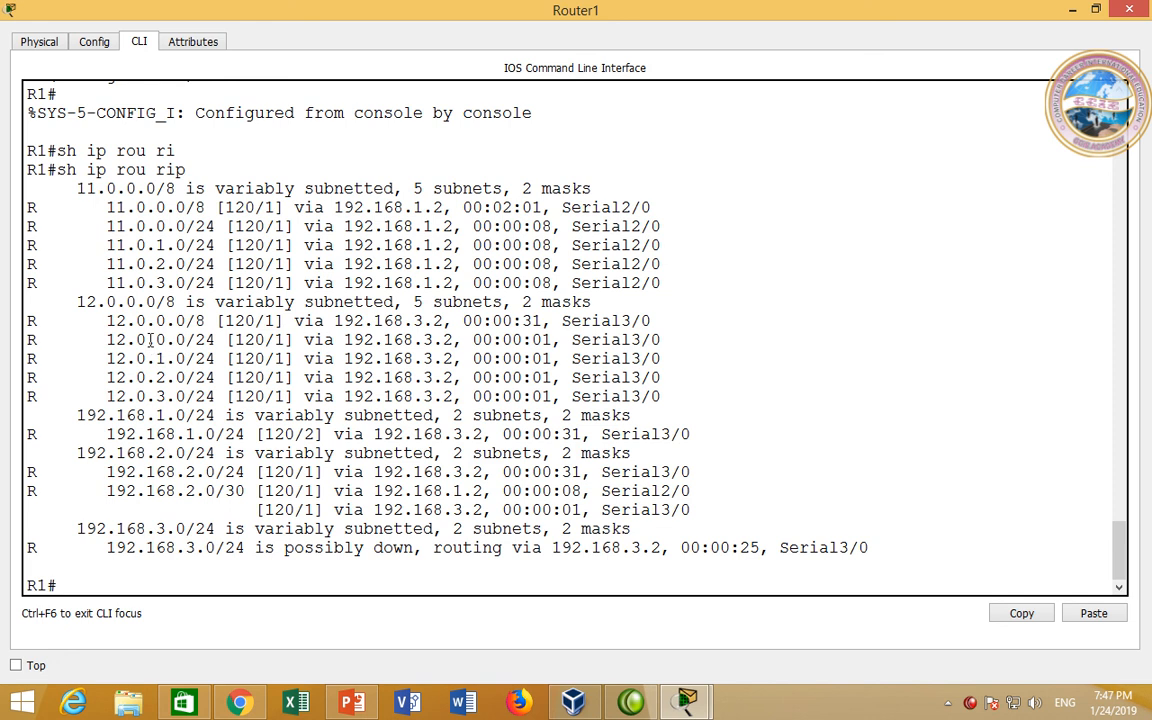
pyautogui.moveTo(98, 340); pyautogui.dragTo(170, 359)
pyautogui.click(214, 378)
pyautogui.moveTo(103, 218); pyautogui.dragTo(237, 283)
pyautogui.click(239, 264)
# Step: Switch to Router2's console, list R3's RIP routes with do sh ip rou ri and examine the 10.0.x.0/24 and 11.0.x.0/24 entries
pyautogui.click(1132, 8)
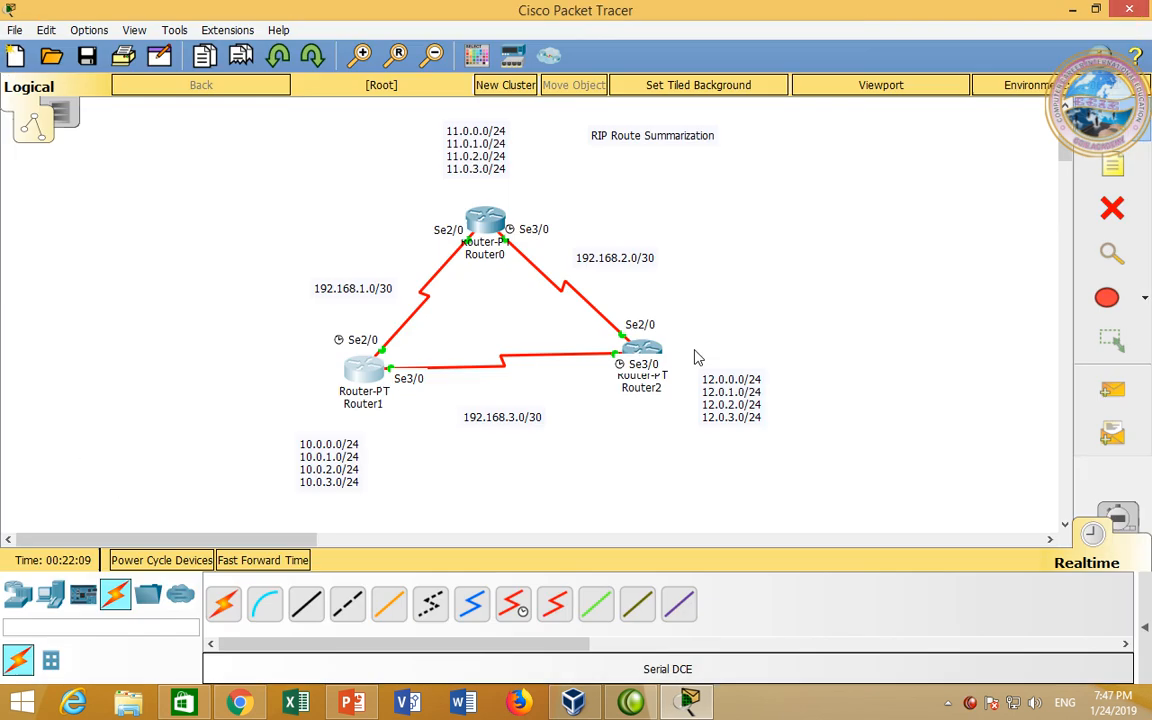
pyautogui.click(625, 346)
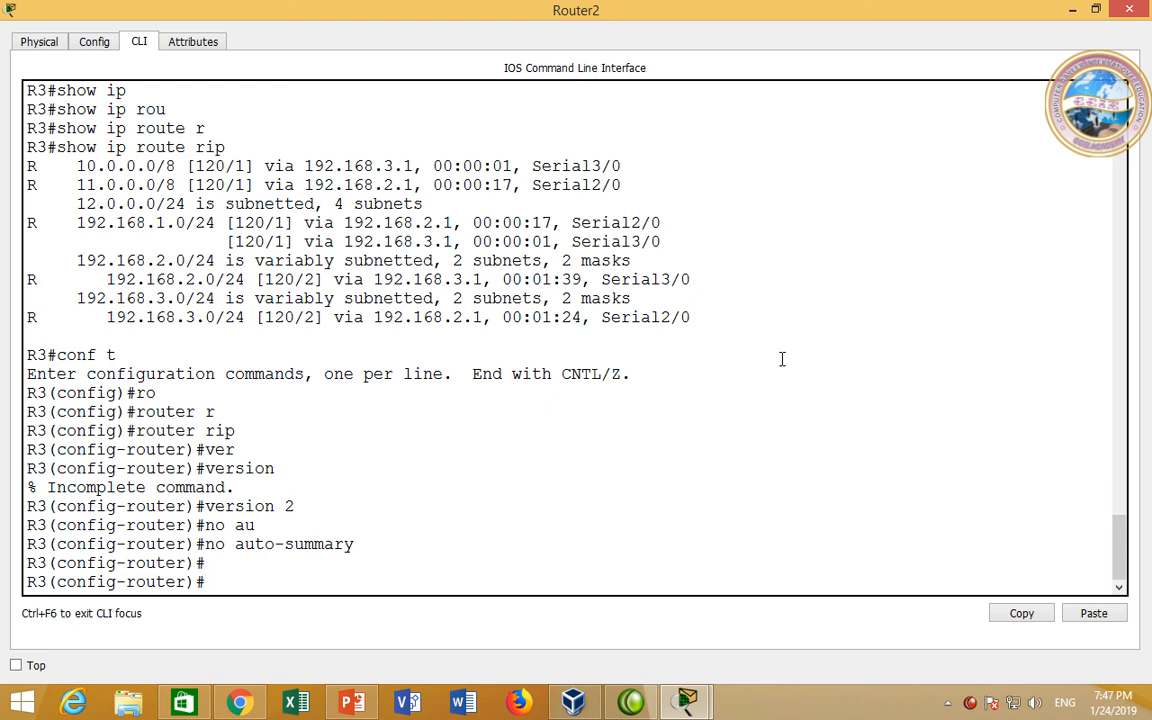
pyautogui.write('do sh ip rou ri')
pyautogui.press('Return')
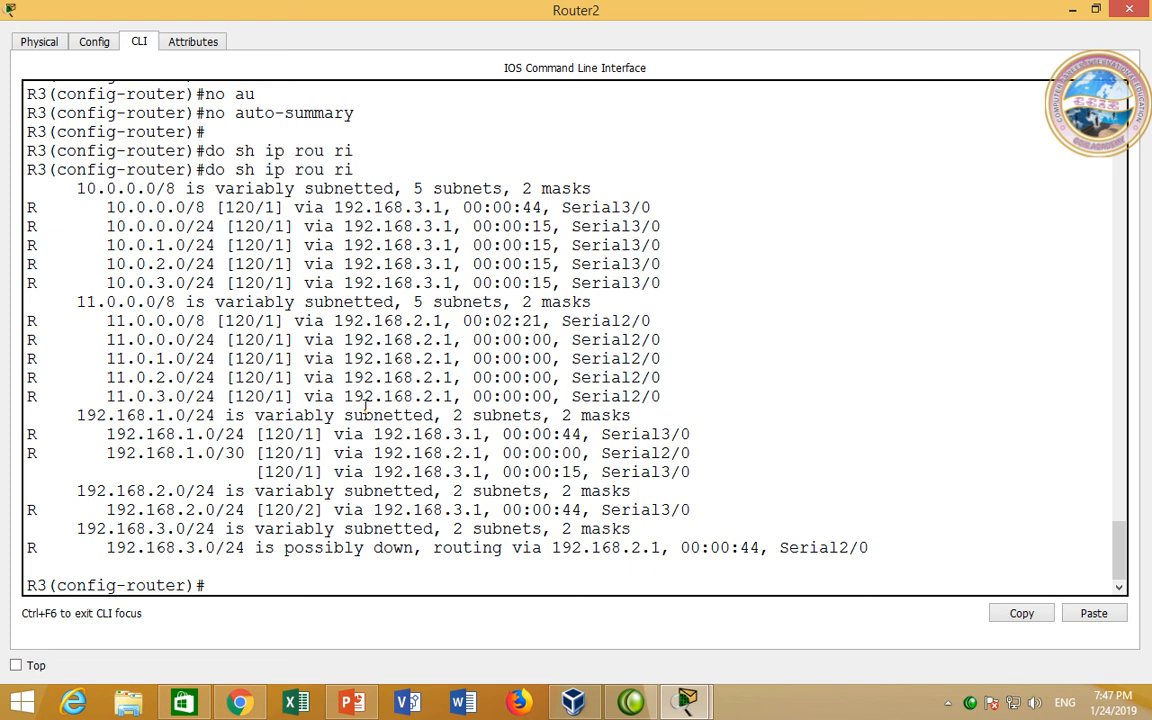
pyautogui.moveTo(107, 224); pyautogui.dragTo(175, 245)
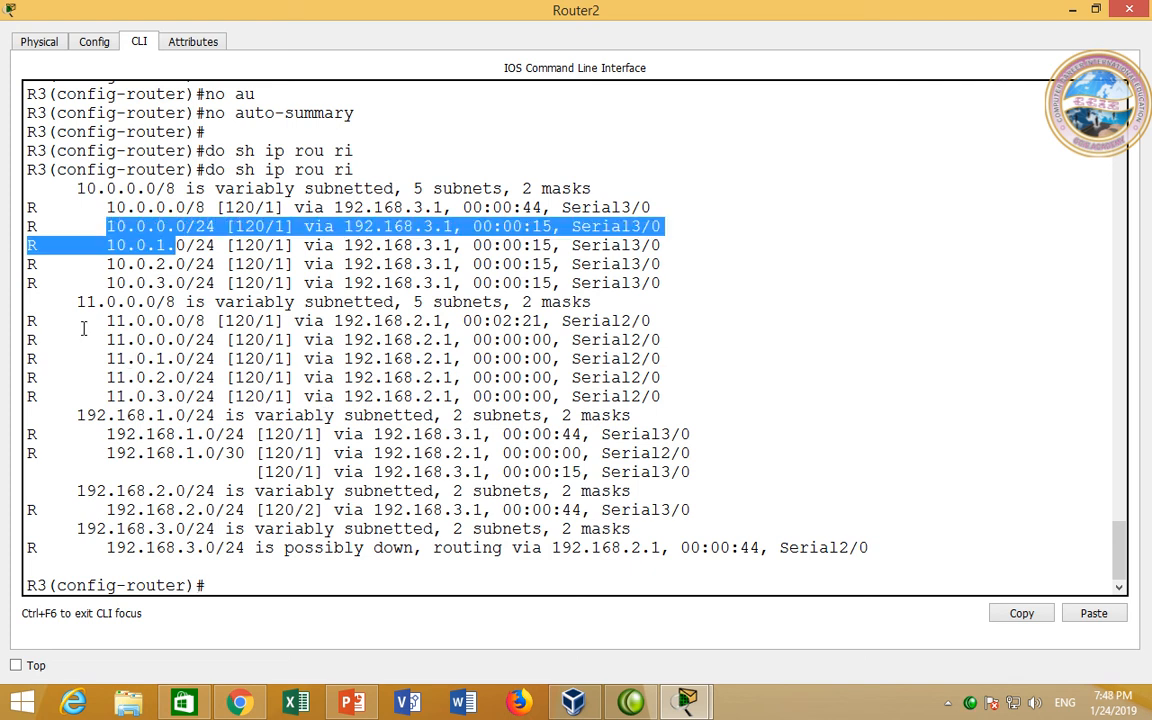
pyautogui.moveTo(84, 322); pyautogui.dragTo(178, 377)
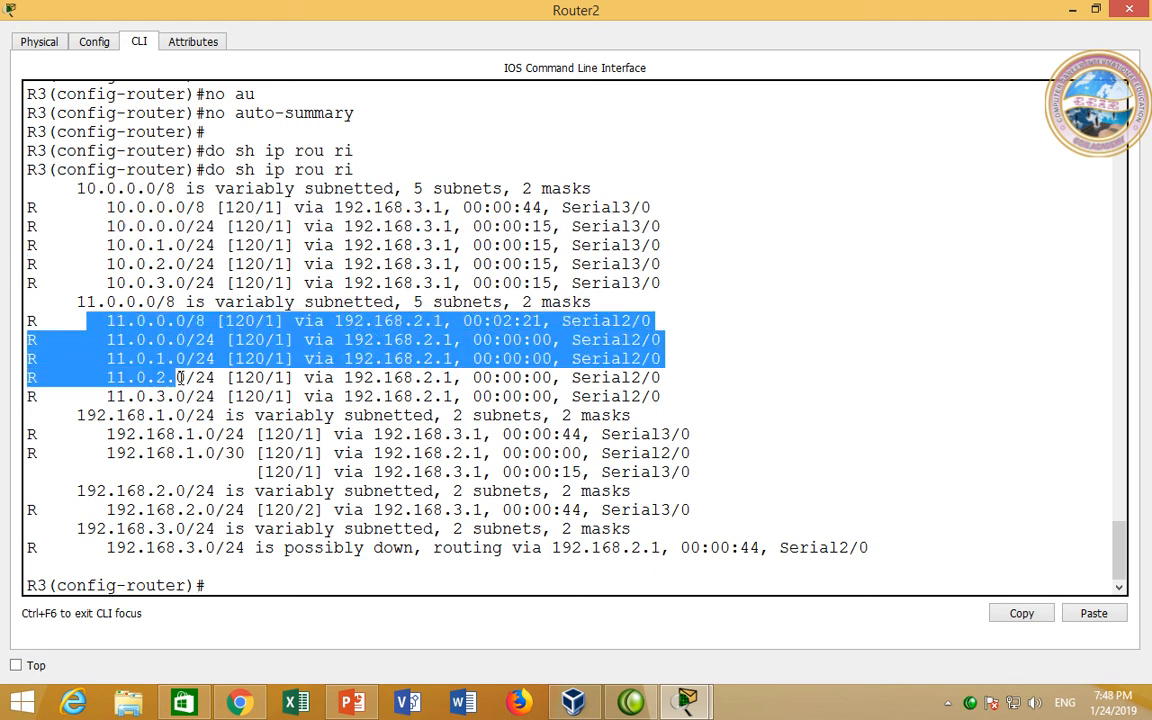
# Step: Compare the 192.168.1.0/24 and 192.168.1.0/30 entries in R3's RIP listing
pyautogui.moveTo(89, 436); pyautogui.dragTo(226, 440)
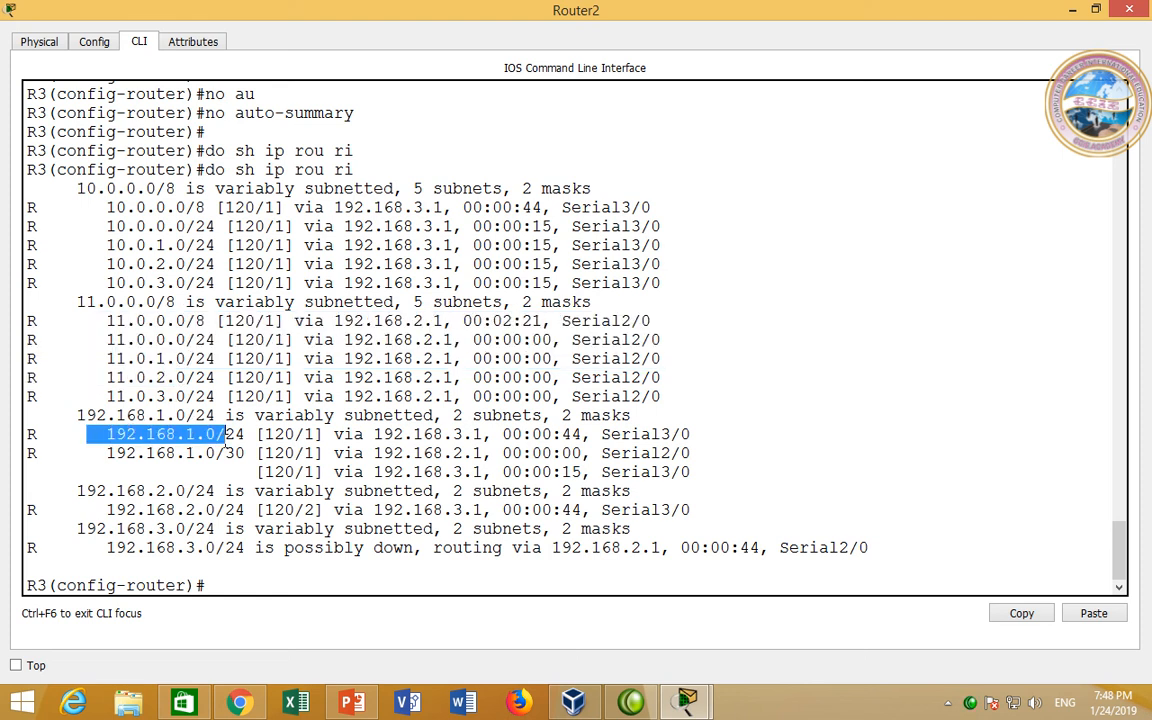
pyautogui.click(228, 440)
pyautogui.moveTo(96, 434); pyautogui.dragTo(250, 436)
pyautogui.click(239, 442)
pyautogui.moveTo(106, 453); pyautogui.dragTo(240, 453)
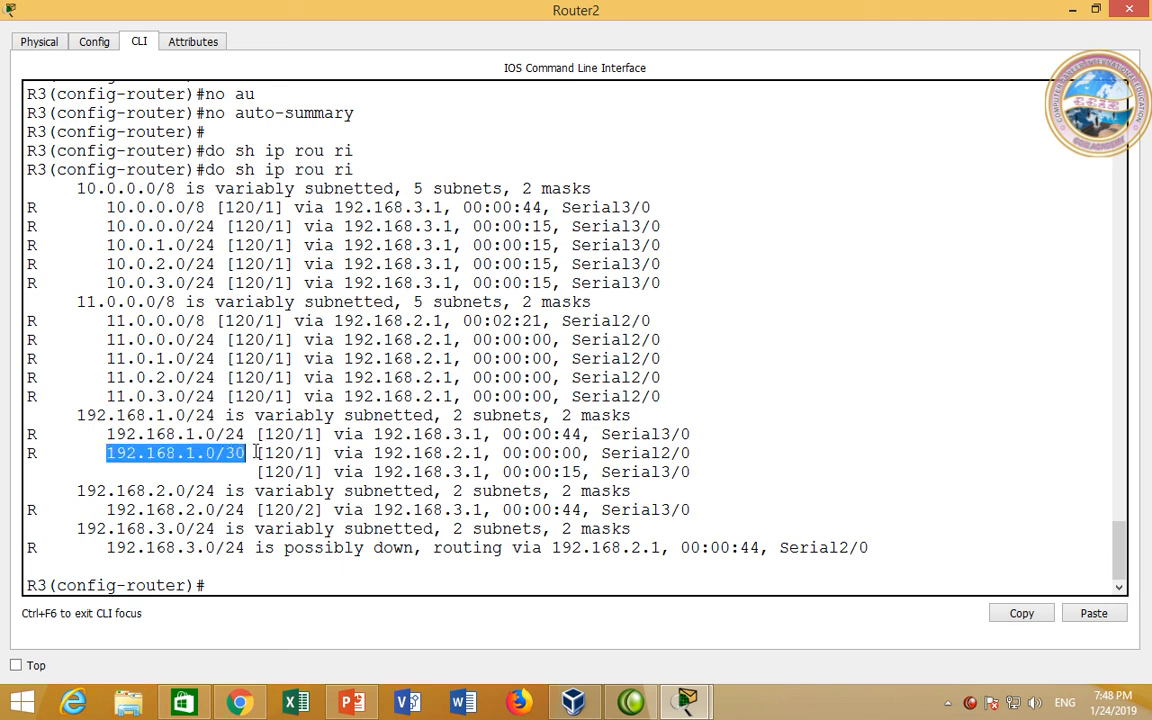
pyautogui.click(254, 453)
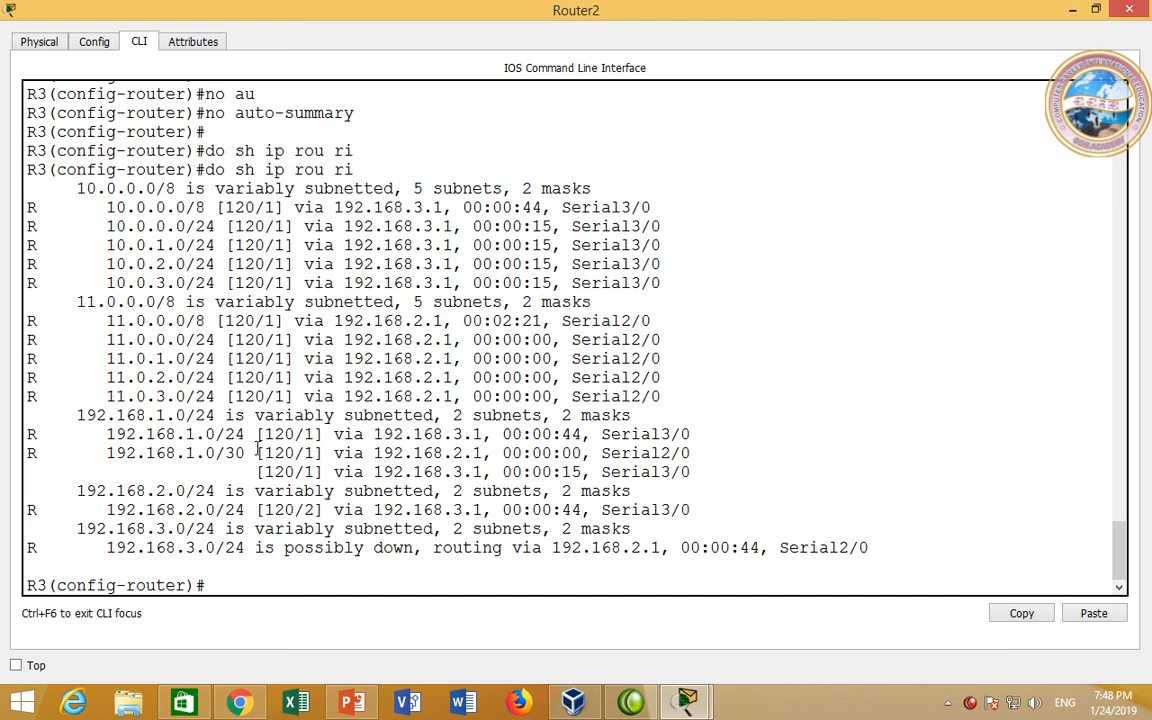
pyautogui.moveTo(246, 453); pyautogui.dragTo(108, 457)
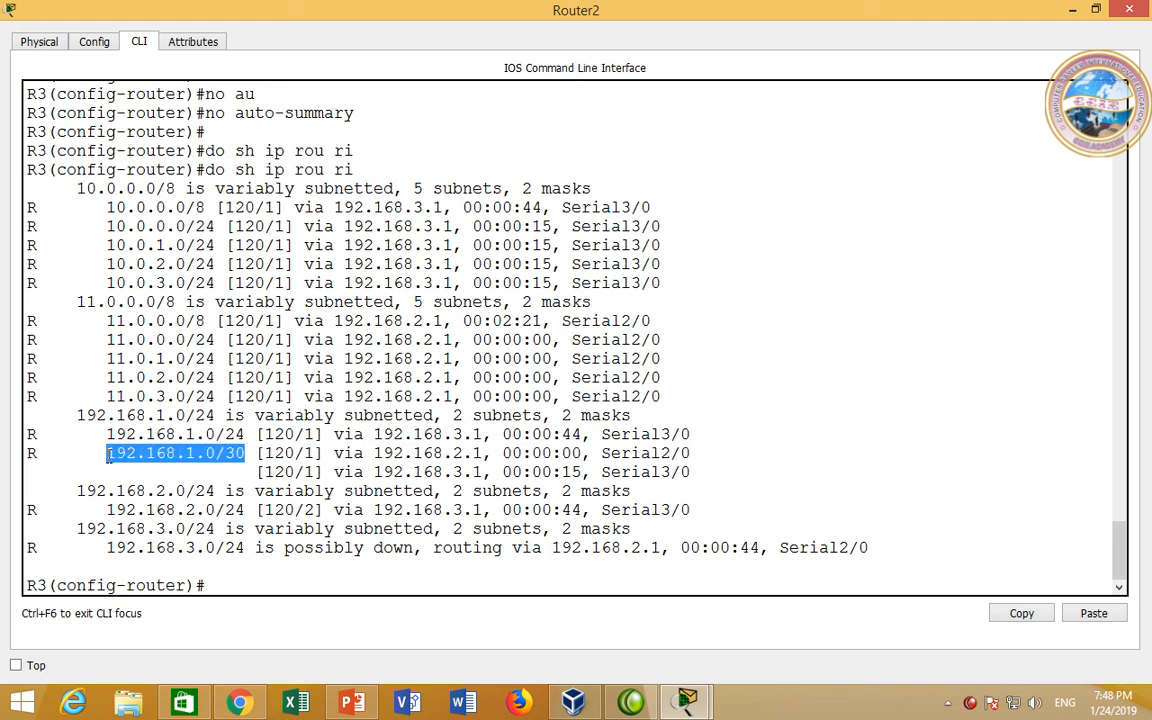
pyautogui.moveTo(110, 455); pyautogui.dragTo(186, 441)
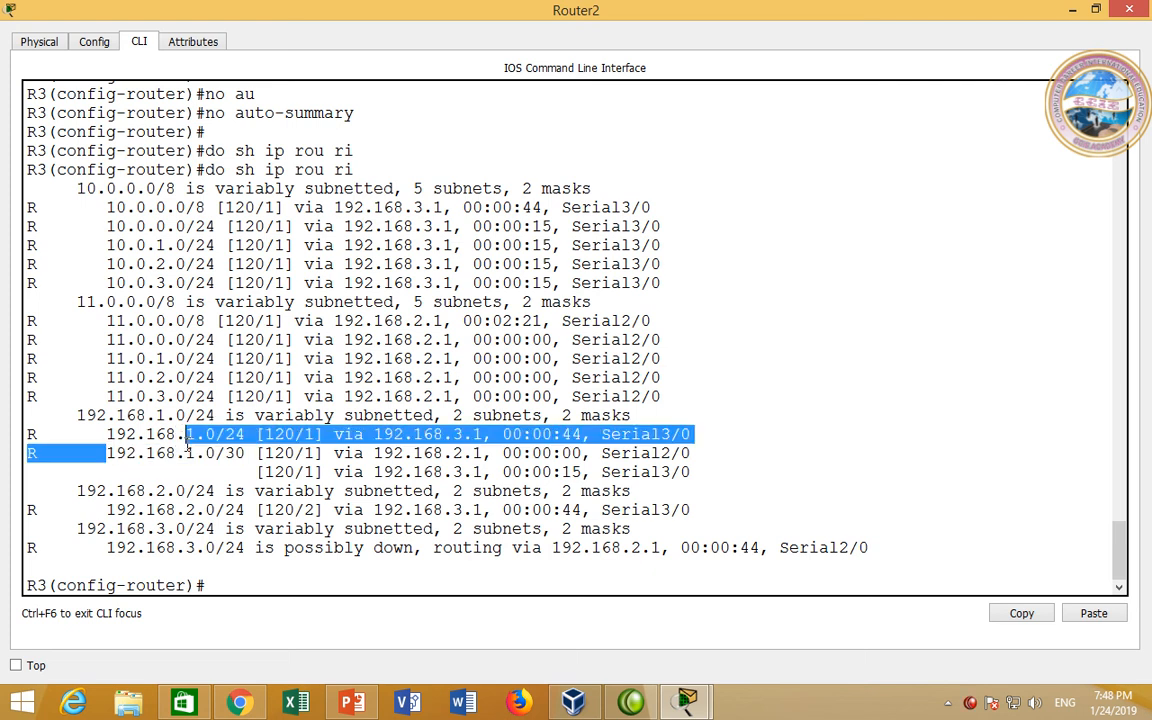
pyautogui.click(186, 441)
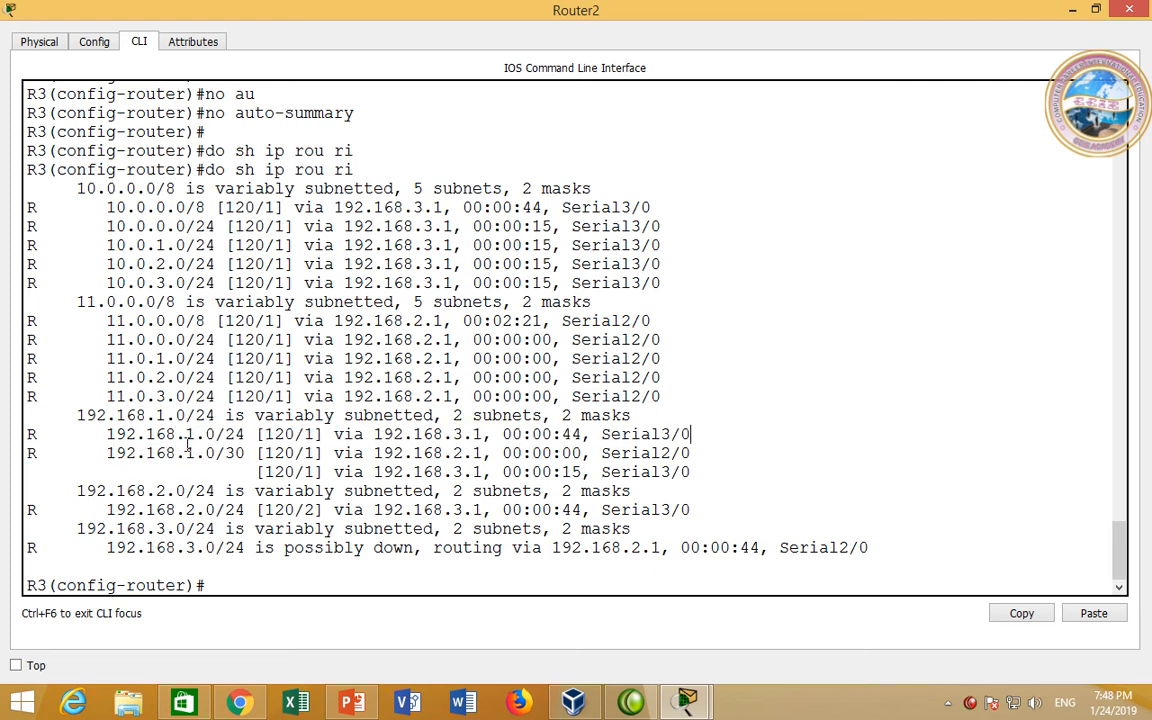
# Step: Close Router2's console, open Router1's console and enter R1's global configuration mode with conf t
pyautogui.click(1129, 9)
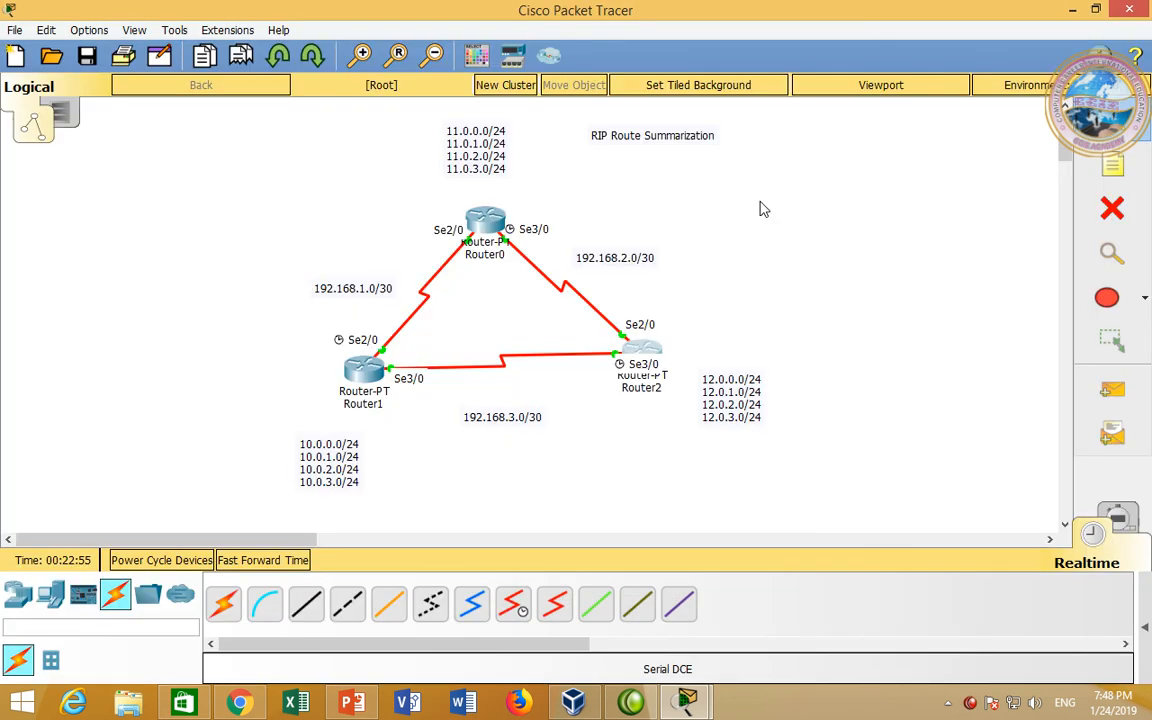
pyautogui.moveTo(372, 378); pyautogui.dragTo(365, 386)
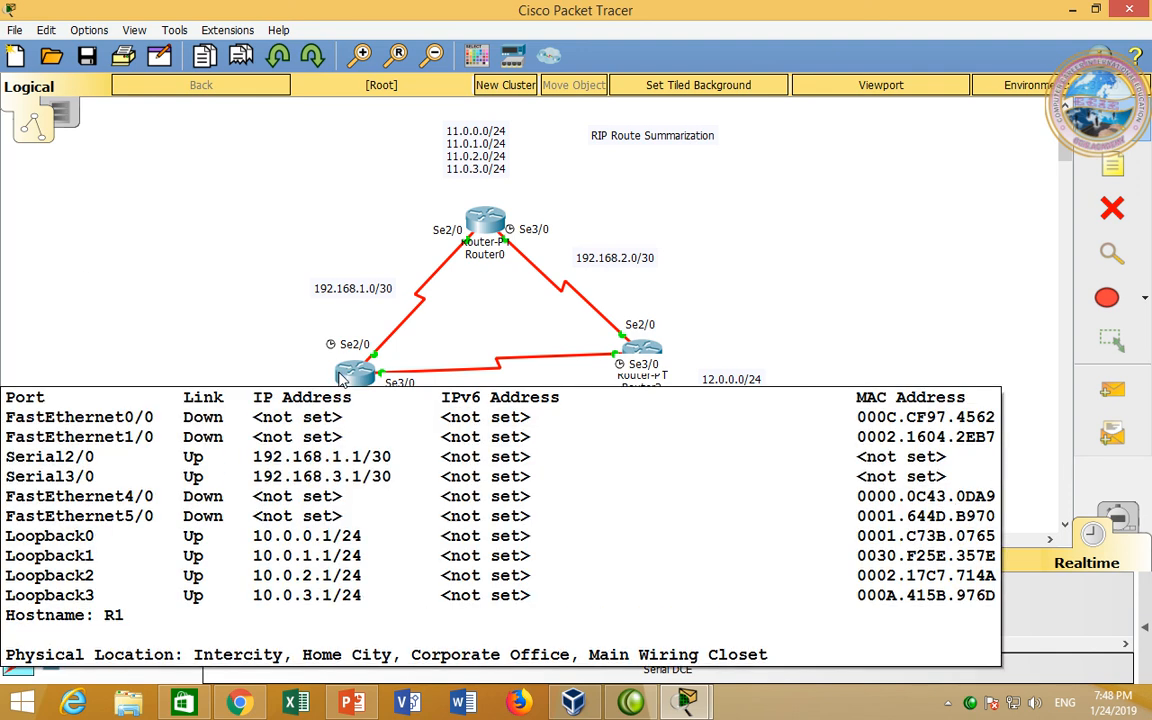
pyautogui.click(342, 376)
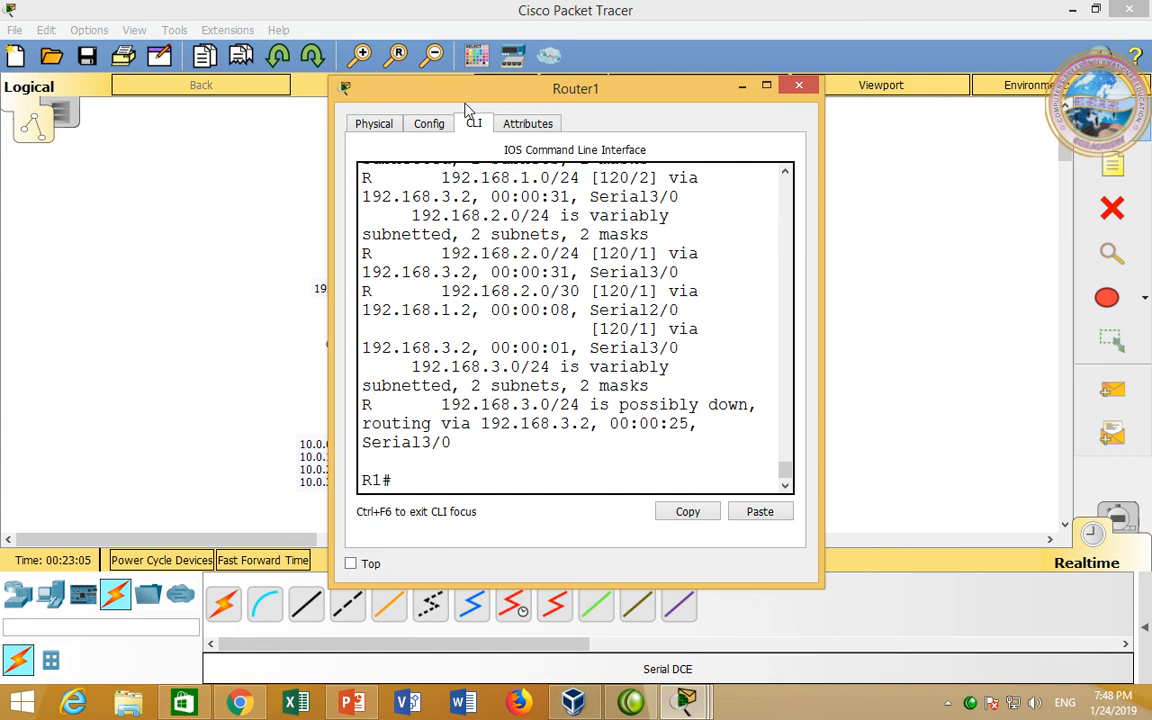
pyautogui.doubleClick(422, 90)
pyautogui.press('Return')
pyautogui.press('Return')
pyautogui.write('cofn t')
pyautogui.press('Return')
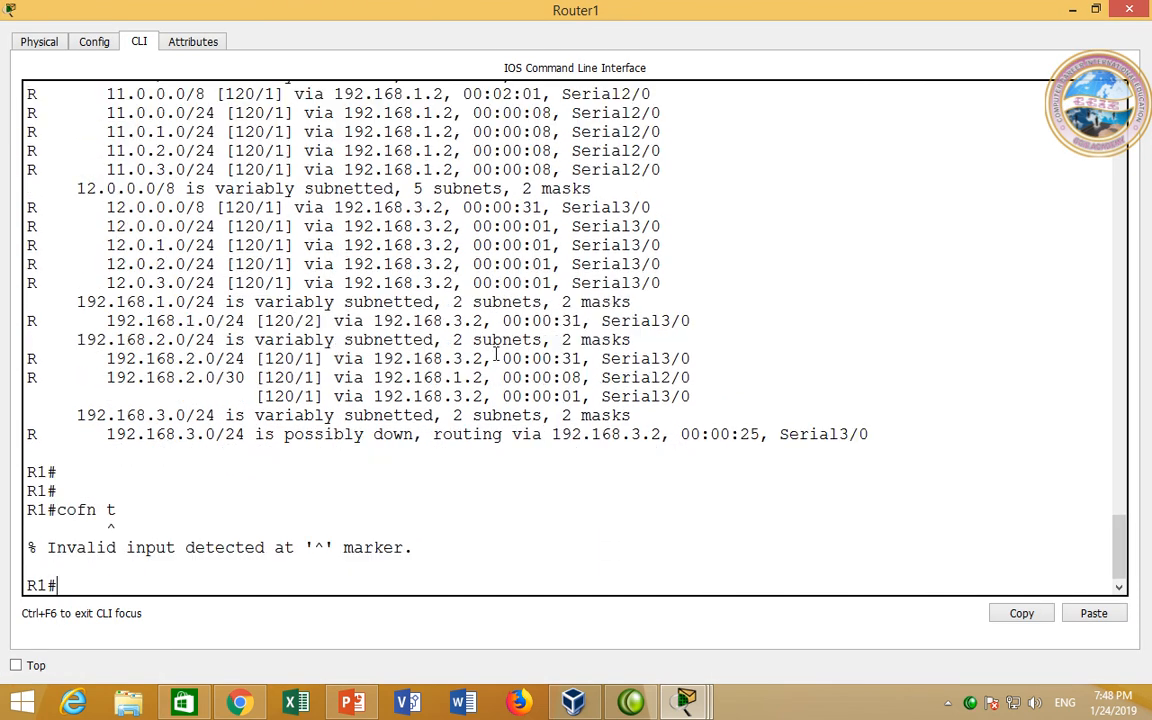
pyautogui.write('conf t')
pyautogui.press('Return')
# Step: Enter interface configuration mode for serial 2/0 on R1
pyautogui.write('in')
pyautogui.press('Tab')
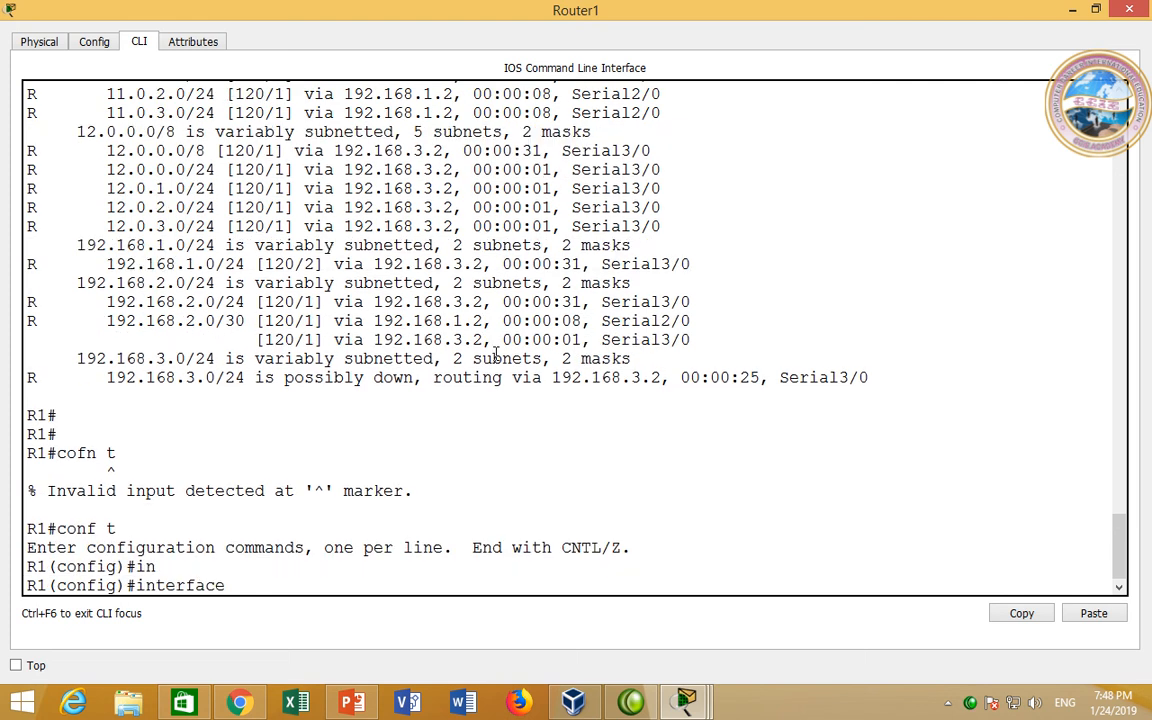
pyautogui.write('se')
pyautogui.press('Tab')
pyautogui.write('2/0')
pyautogui.press('Return')
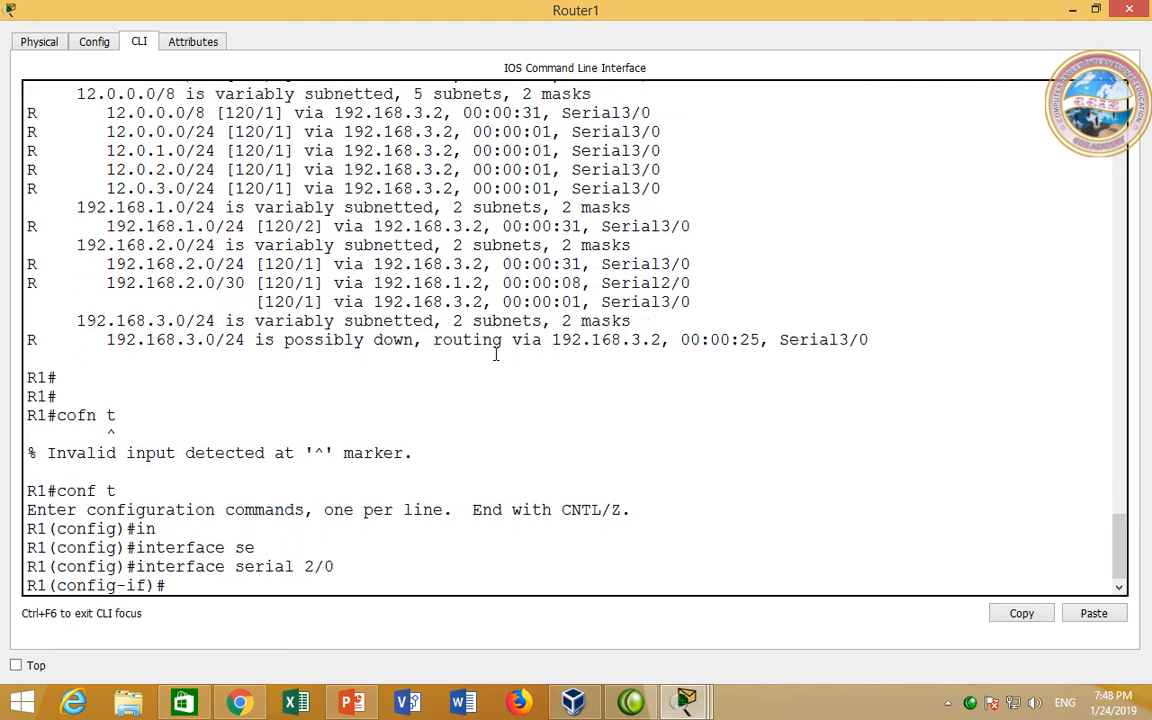
# Step: Check the protocol options of ip summary-address on R1's serial 2/0, including rip, and discard the unfinished command
pyautogui.write('ip su')
pyautogui.press('Tab')
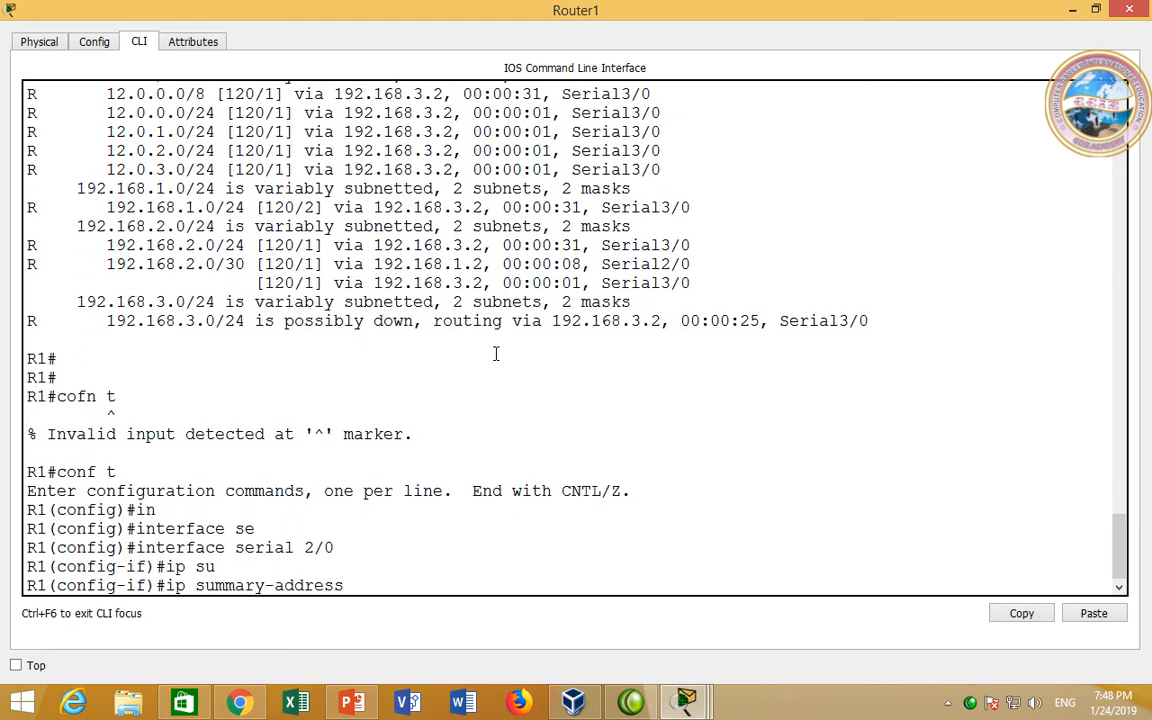
pyautogui.write('?')
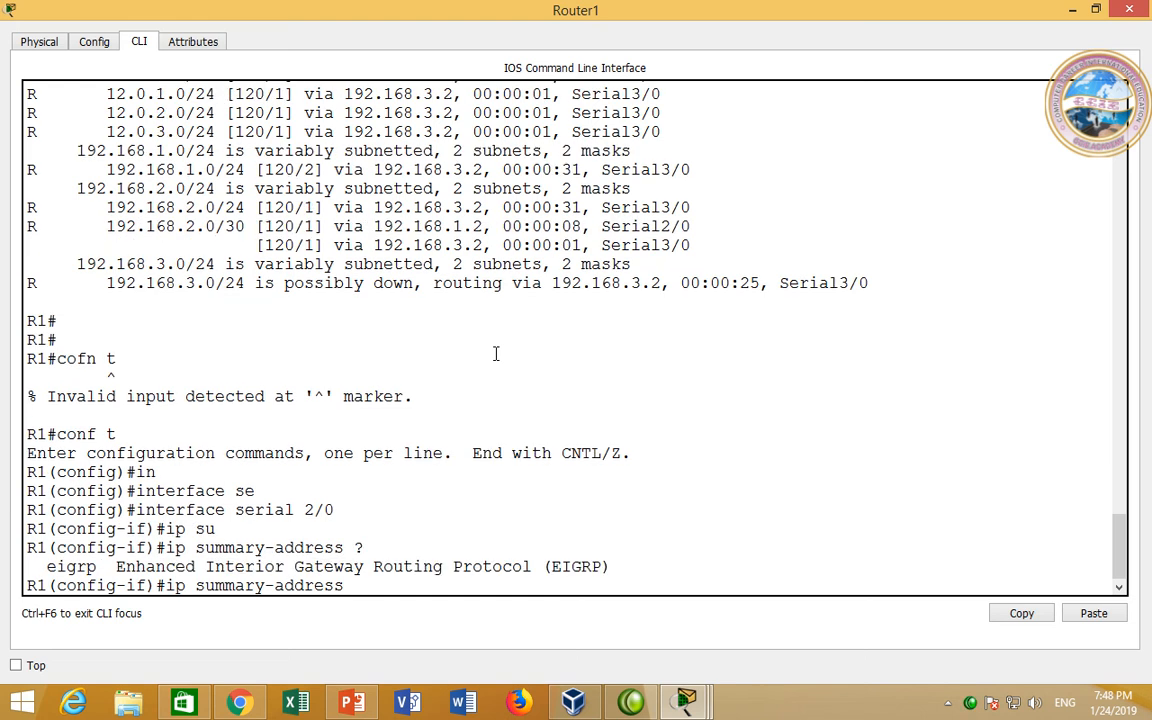
pyautogui.write('ri')
pyautogui.press('Tab')
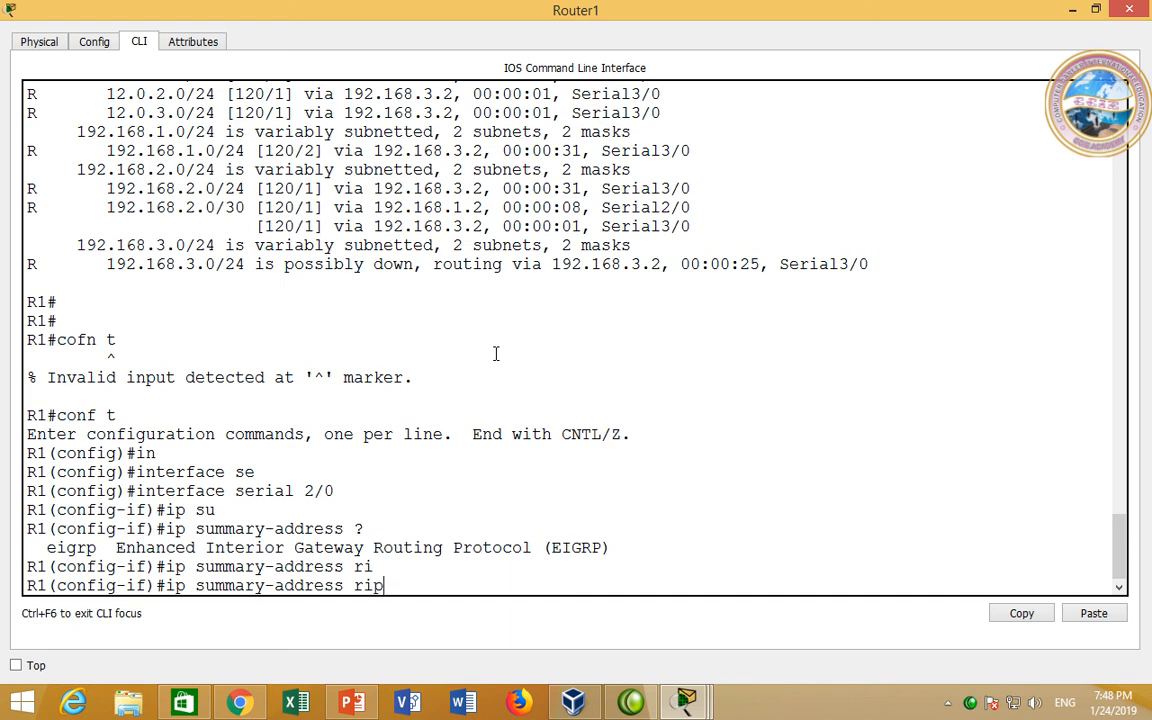
pyautogui.press('BackSpace')
pyautogui.press('BackSpace')
pyautogui.press('BackSpace')
pyautogui.press('BackSpace')
pyautogui.press('BackSpace')
pyautogui.press('BackSpace')
pyautogui.press('BackSpace')
pyautogui.press('BackSpace')
pyautogui.press('BackSpace')
pyautogui.press('BackSpace')
pyautogui.press('BackSpace')
pyautogui.press('BackSpace')
pyautogui.press('BackSpace')
pyautogui.press('BackSpace')
pyautogui.press('BackSpace')
pyautogui.press('BackSpace')
pyautogui.press('BackSpace')
pyautogui.press('BackSpace')
pyautogui.press('BackSpace')
pyautogui.press('BackSpace')
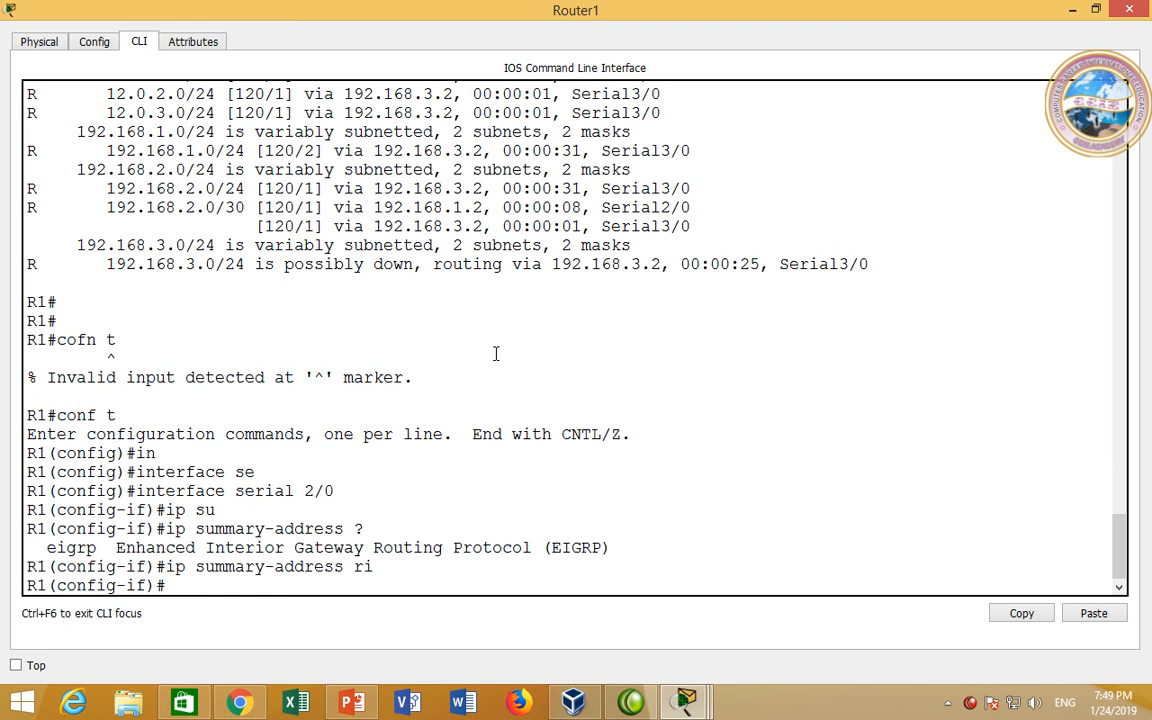
pyautogui.click(1125, 10)
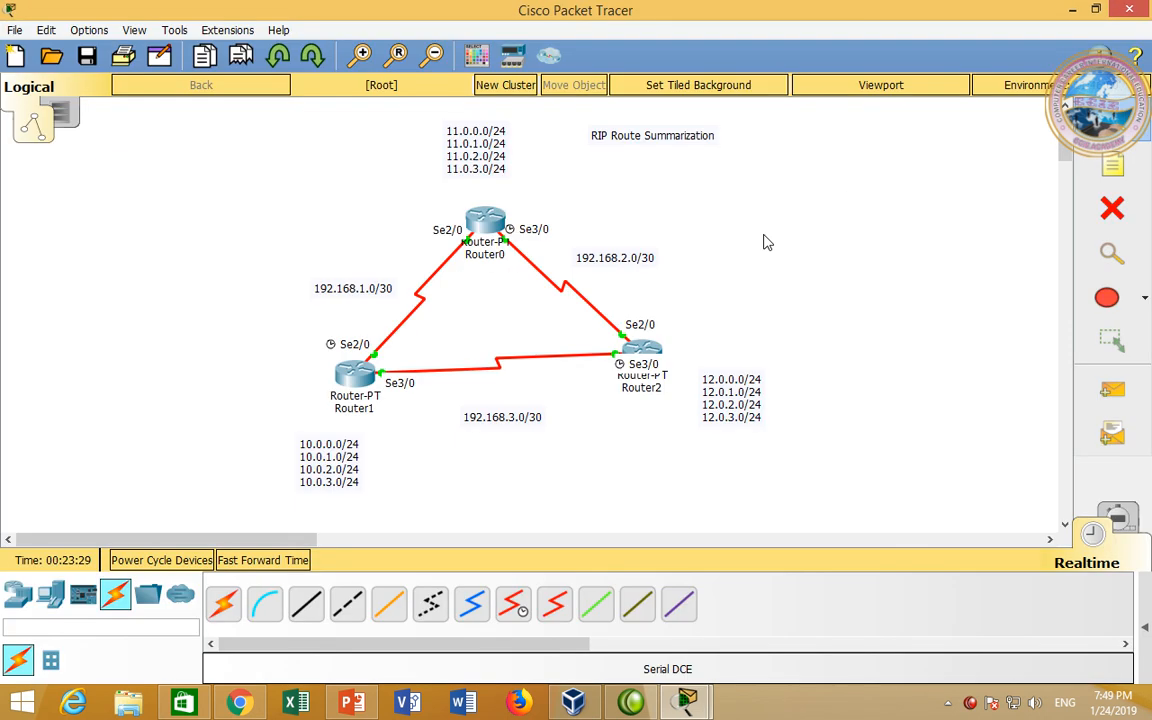
pyautogui.doubleClick(600, 135)
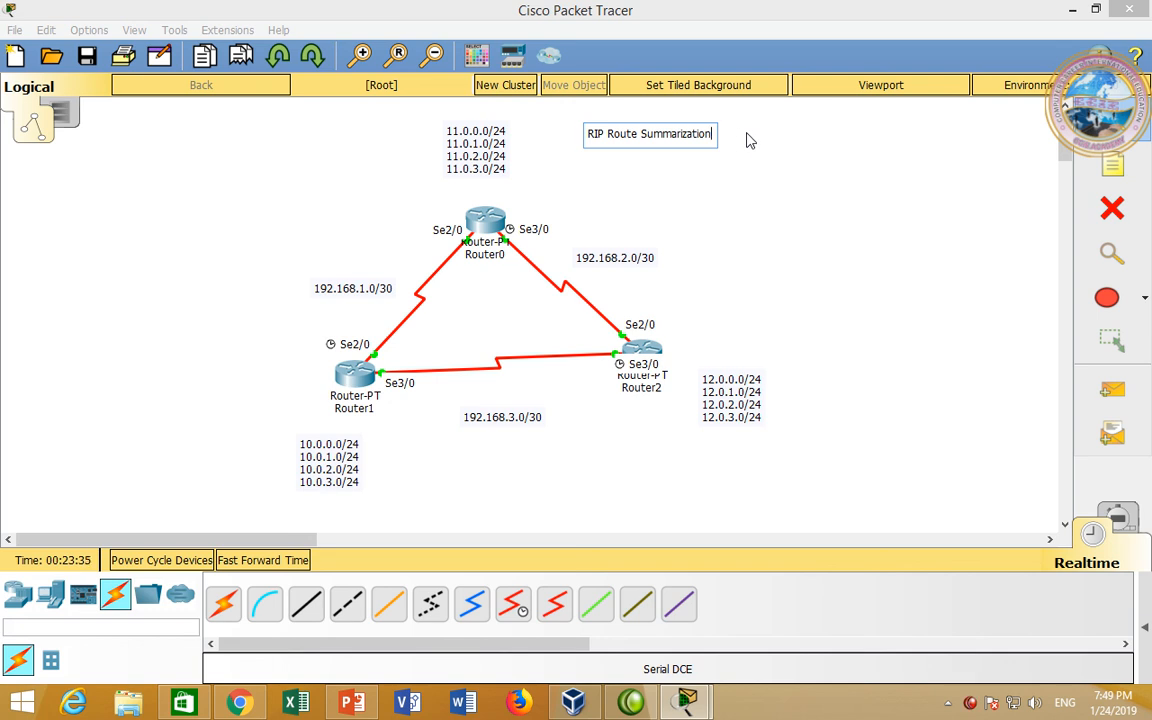
pyautogui.press('Return')
pyautogui.write('with Aut')
pyautogui.press('BackSpace')
pyautogui.press('BackSpace')
pyautogui.press('BackSpace')
pyautogui.press('BackSpace')
pyautogui.press('BackSpace')
pyautogui.press('BackSpace')
pyautogui.press('BackSpace')
pyautogui.press('BackSpace')
pyautogui.press('BackSpace')
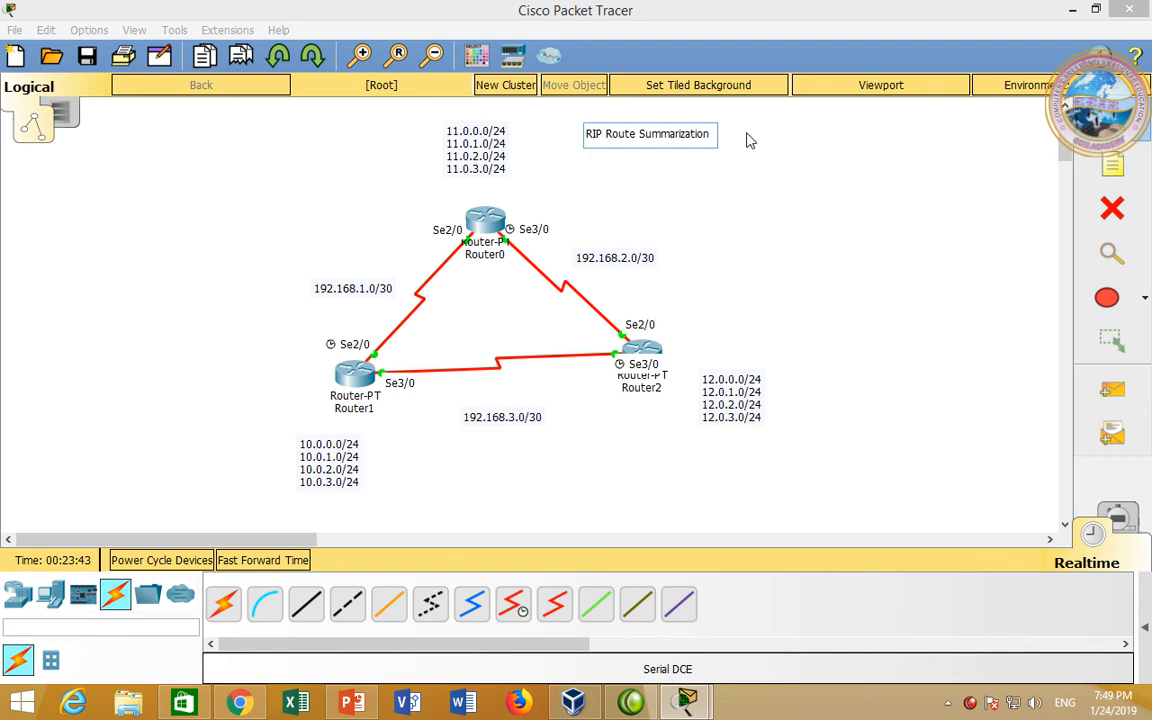
pyautogui.click(749, 140)
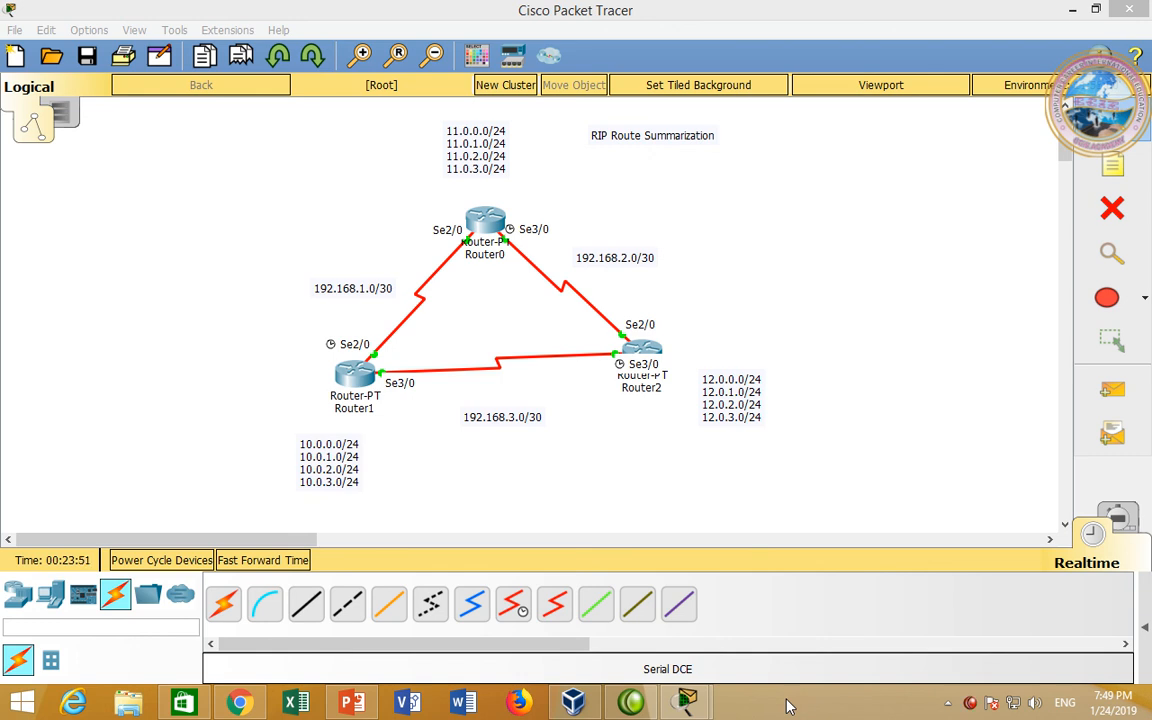
# Step: Move Router2 slightly lower in the topology, keeping it beside the 12.0.x.0/24 network labels
pyautogui.moveTo(642, 352); pyautogui.dragTo(648, 372)
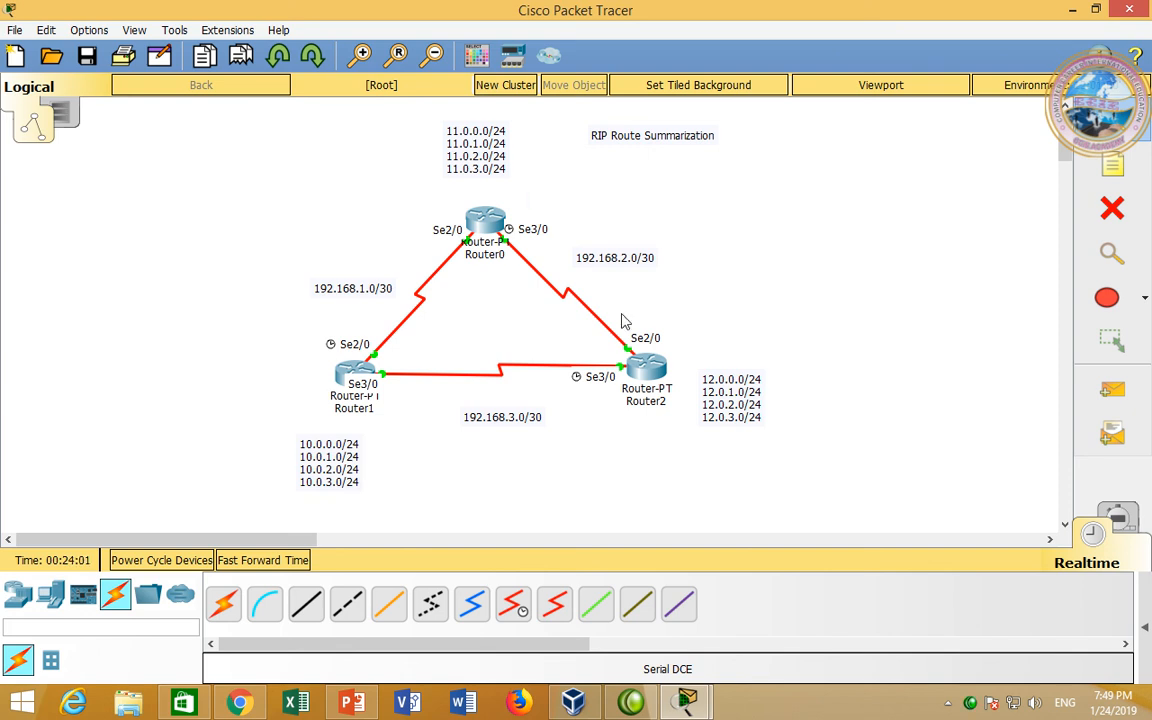
# Step: Open Router2's console and examine R3's RIP route listing, from the 10.0.0.0/8 entries to the 192.168.3.0/24 entry
pyautogui.click(641, 360)
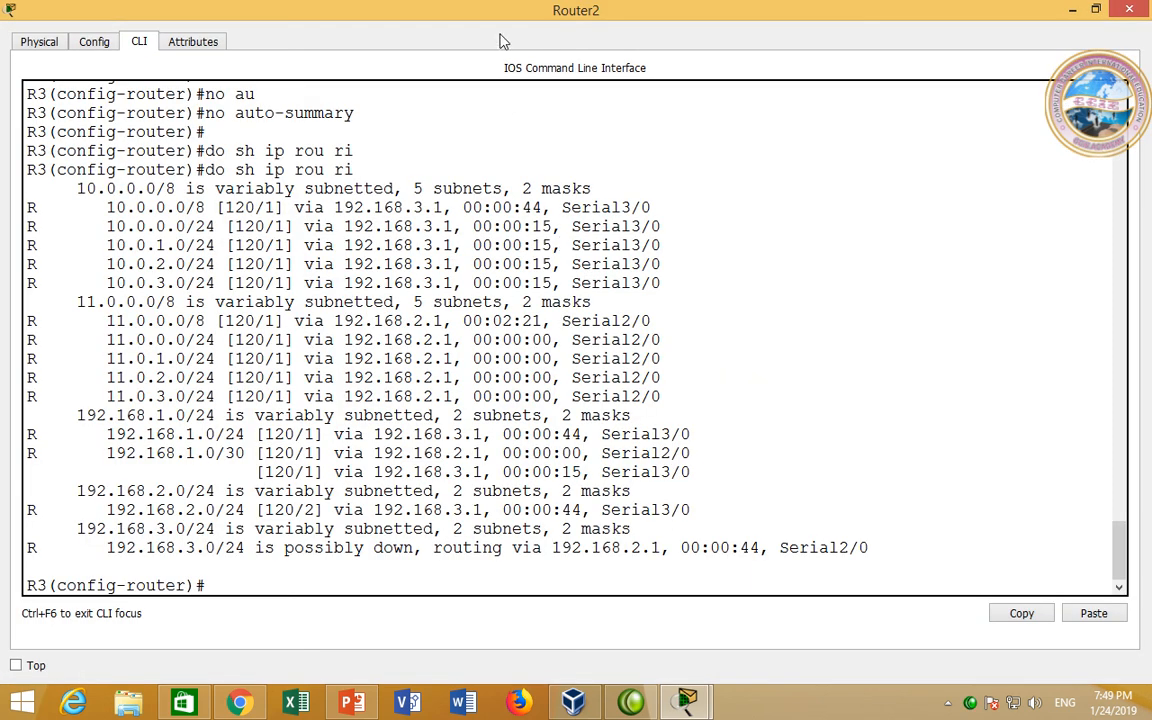
pyautogui.click(582, 397)
pyautogui.scroll(2, 584, 419)
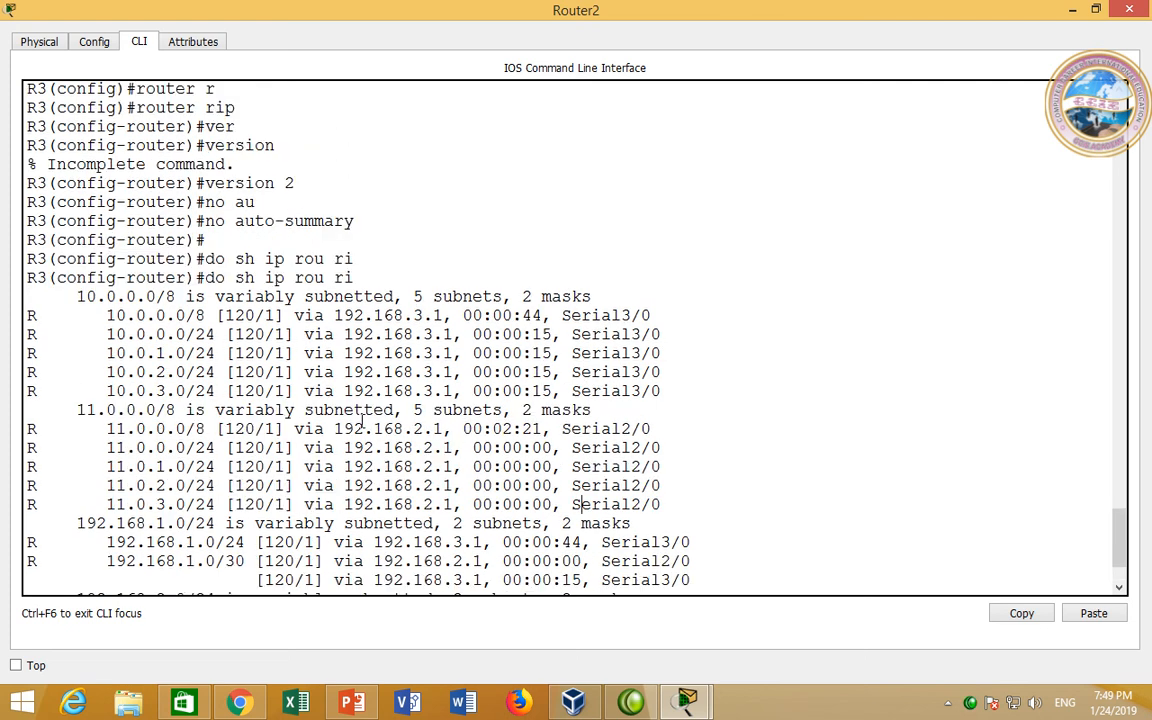
pyautogui.scroll(-2, 107, 340)
pyautogui.moveTo(860, 548); pyautogui.dragTo(2, 217)
pyautogui.click(296, 272)
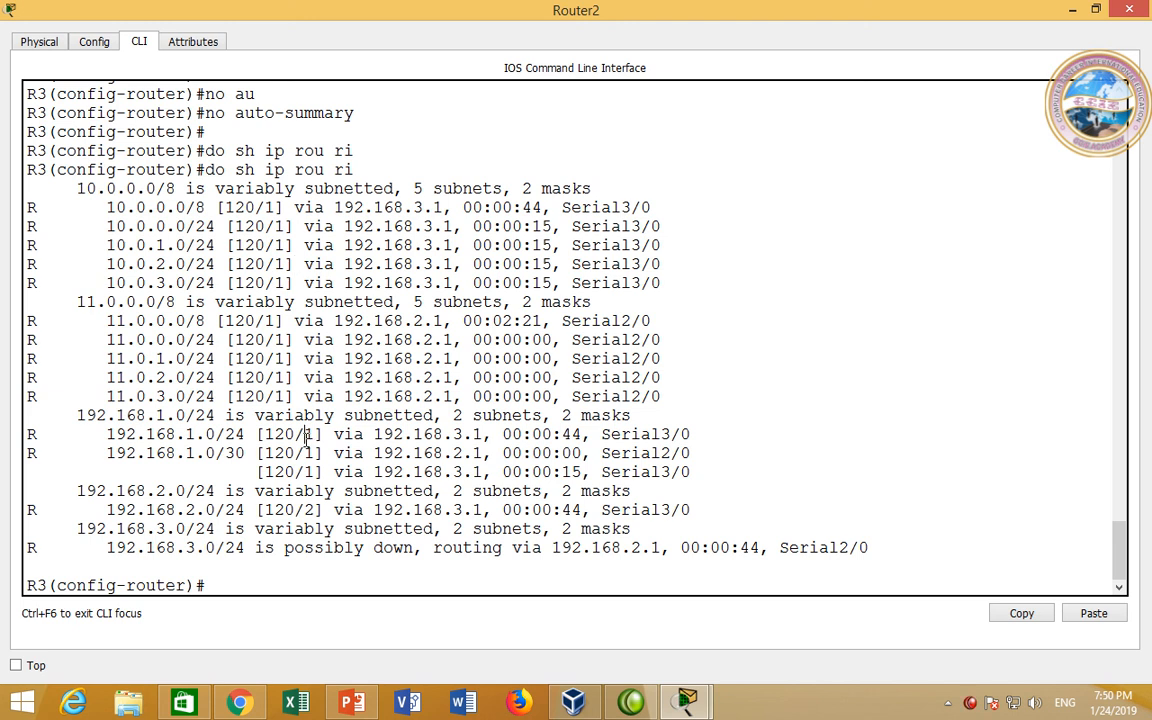
pyautogui.click(376, 440)
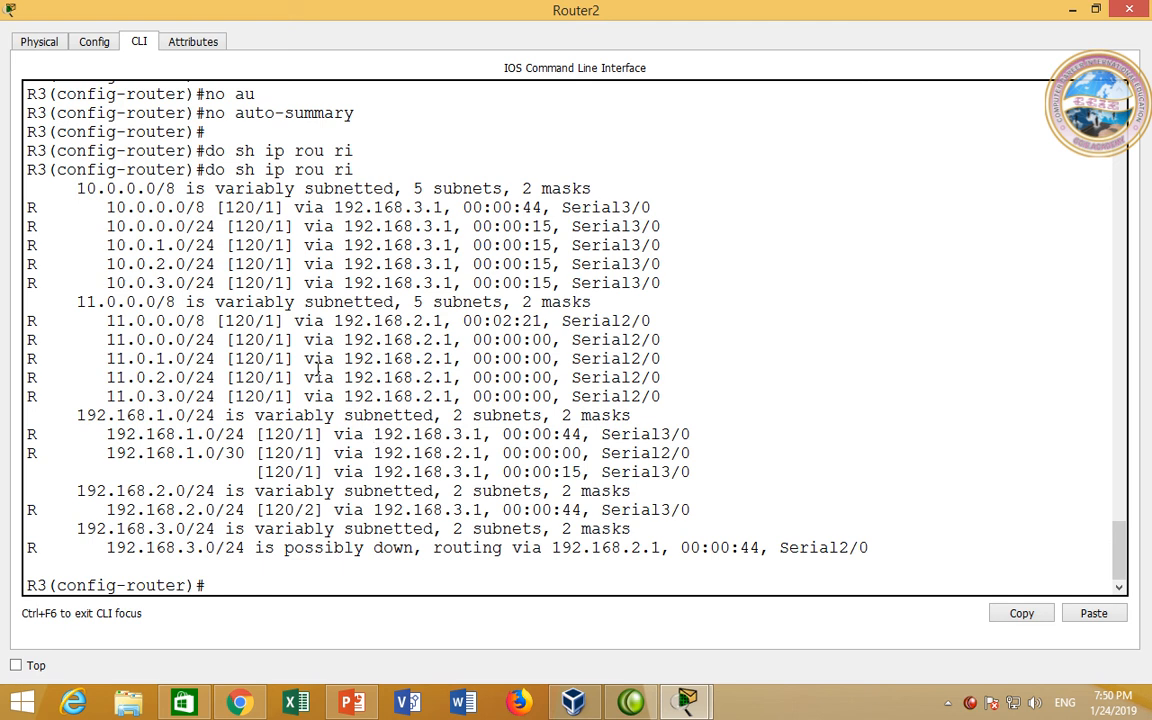